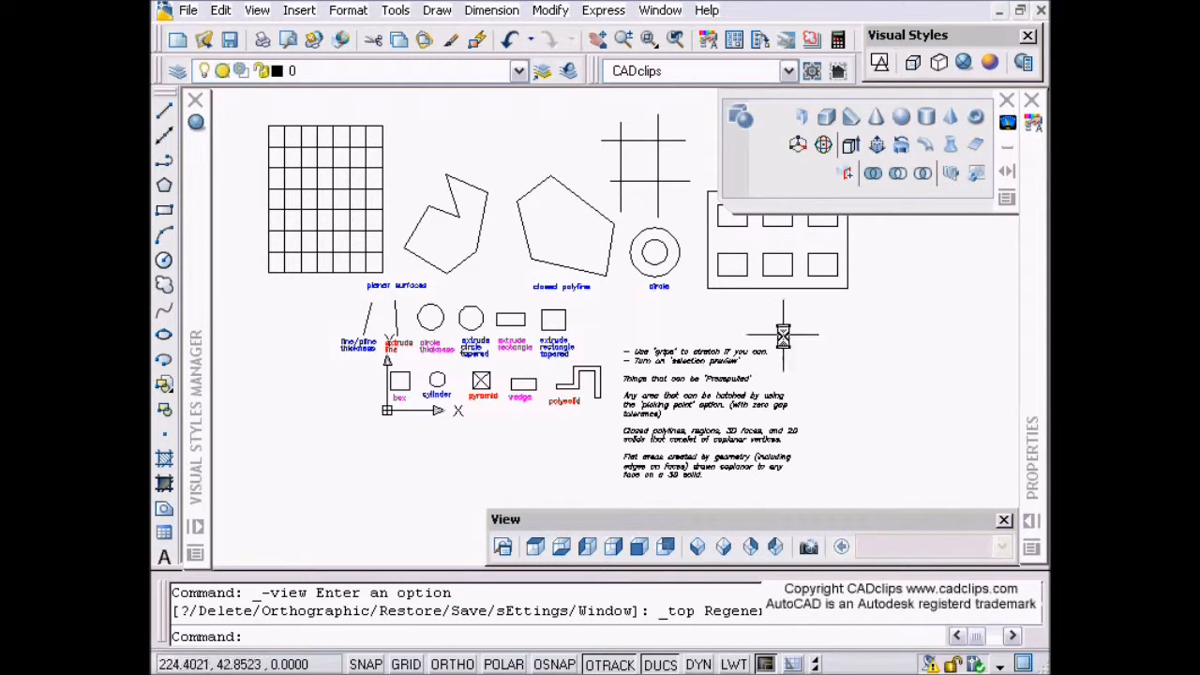
Switch to the southeast isometric view and examine the labelled sample solids, including the pyramid and wedge.
left_click(724, 547)
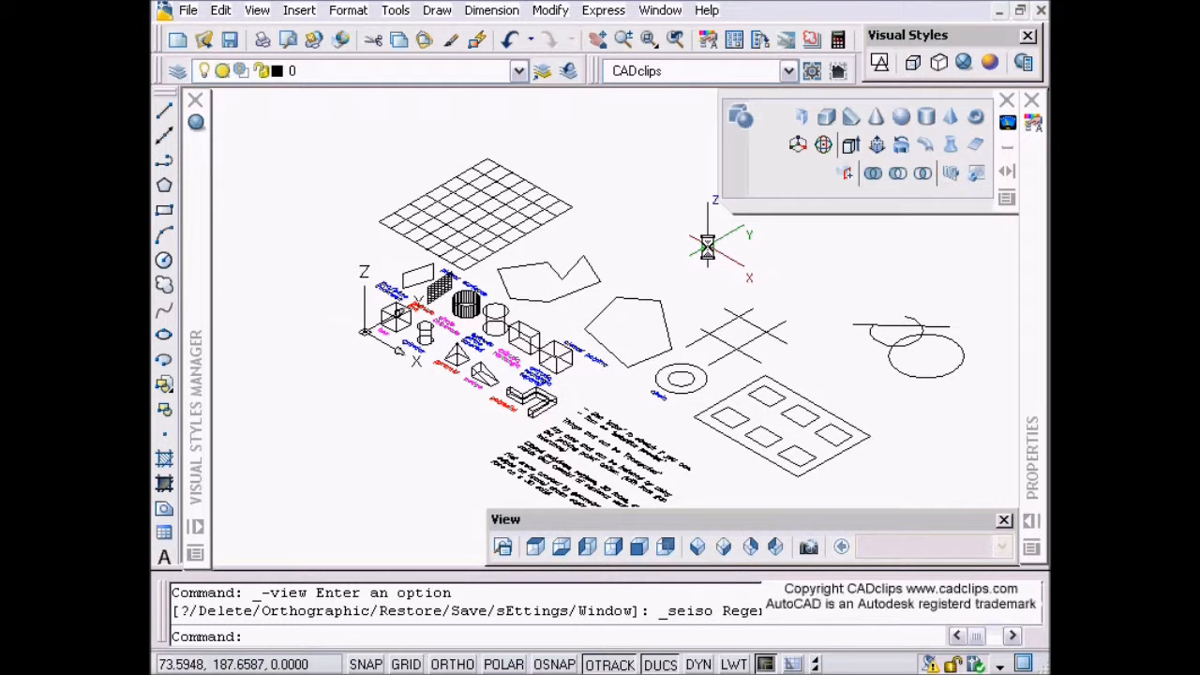
scroll(394, 337, "up", 3)
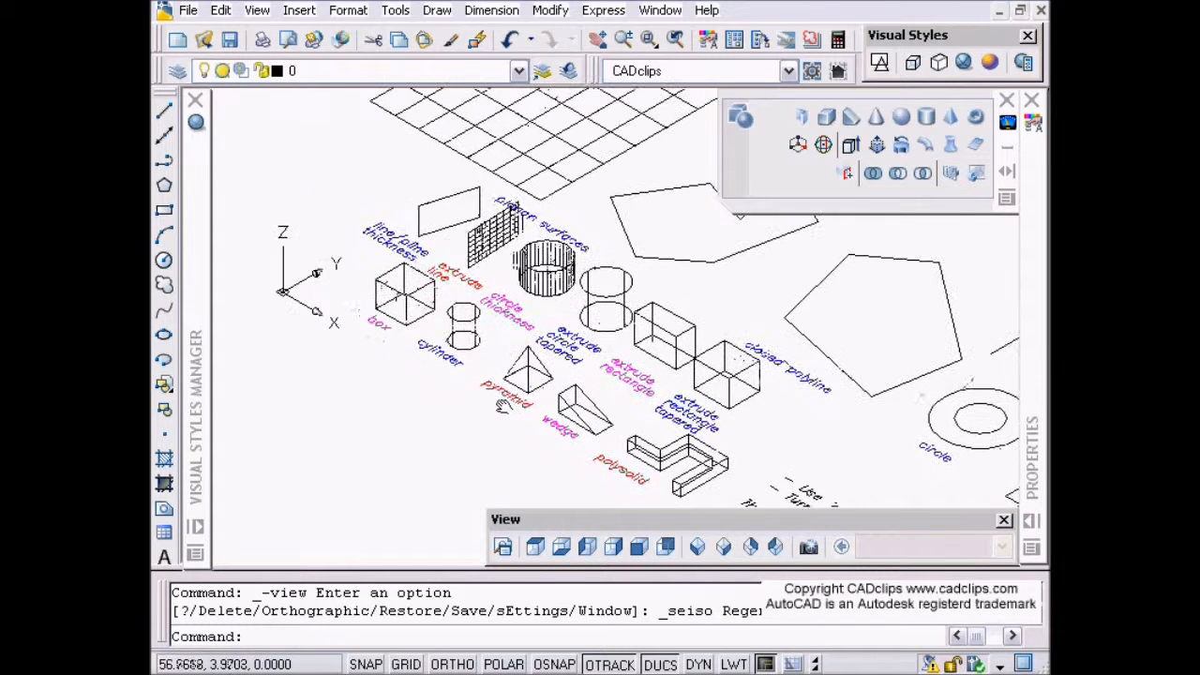
scroll(617, 424, "up", 3)
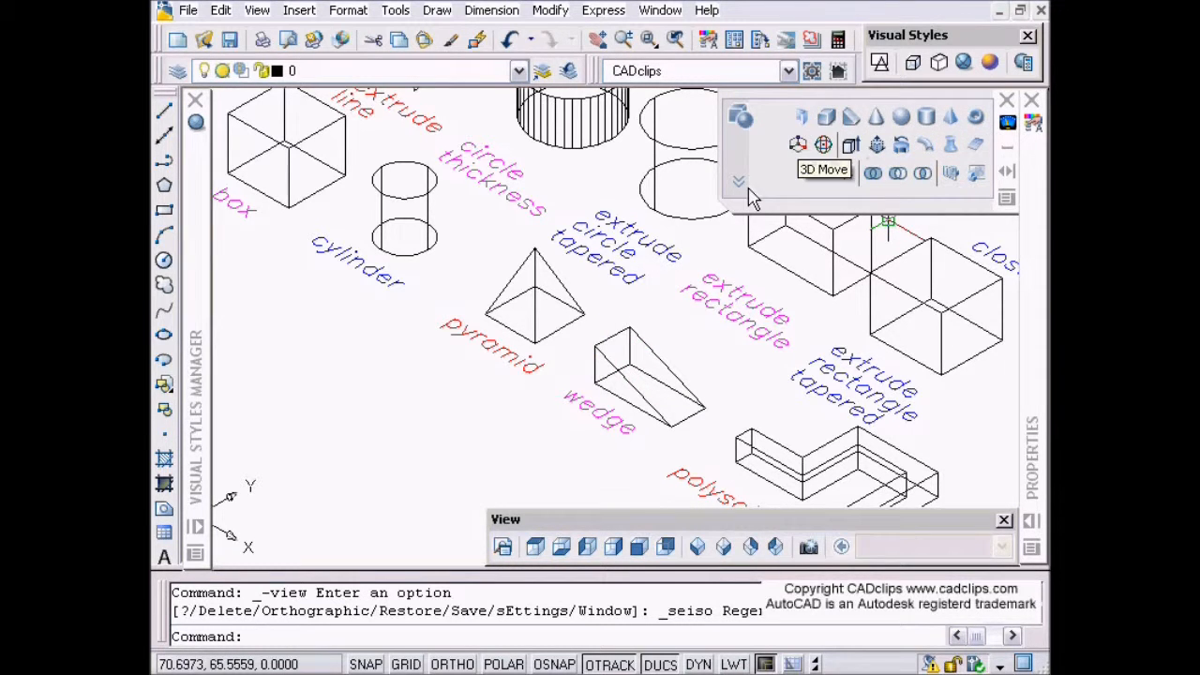
mouse_move(600, 307)
middle_mouse_down()
mouse_move(605, 364)
mouse_move(563, 380)
mouse_move(506, 343)
middle_mouse_up()
middle_click_drag(678, 397, 565, 391)
left_click(629, 335)
key("Escape")
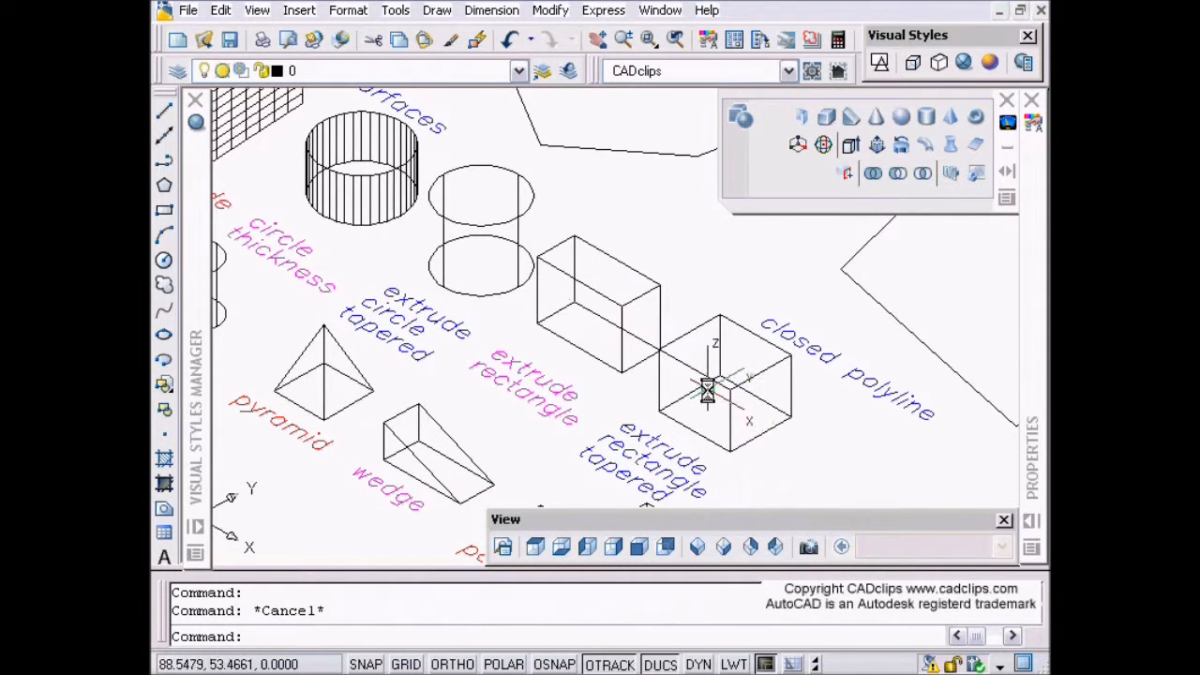
Select the tapered extruded rectangle and the circle with thickness in turn to inspect their grips, clearing each selection.
left_click(705, 375)
middle_click_drag(862, 473, 803, 340)
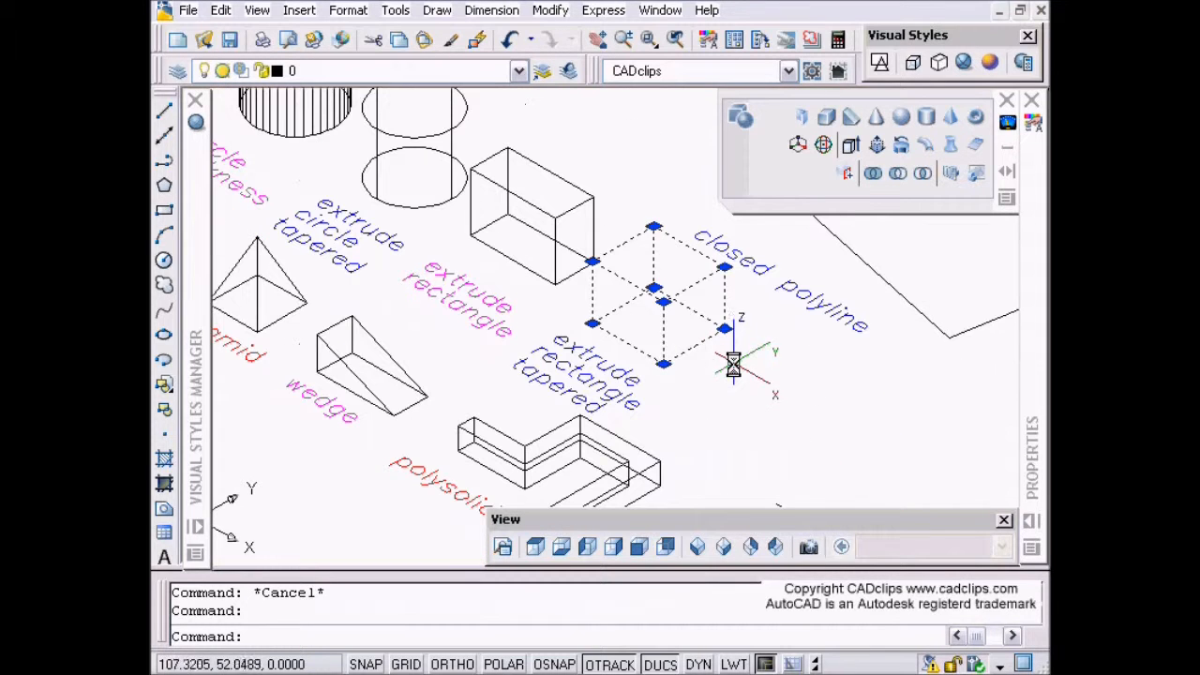
key("Escape")
middle_click_drag(499, 332, 636, 453)
middle_click_drag(549, 361, 636, 395)
middle_click_drag(598, 349, 648, 387)
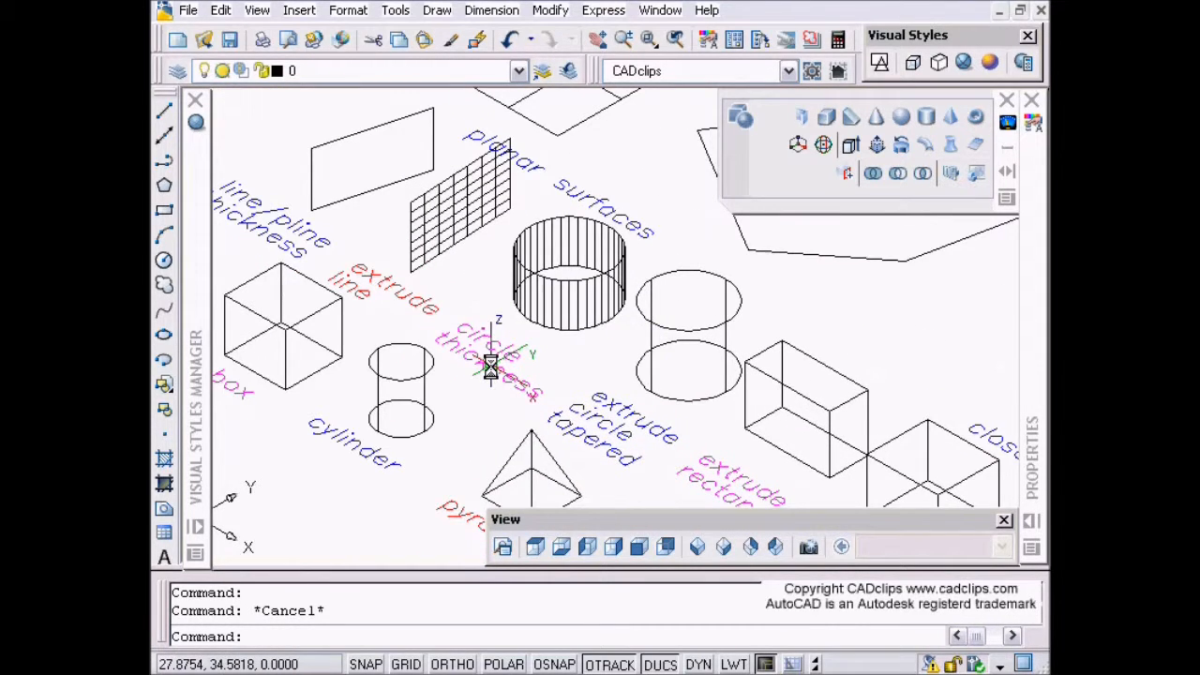
left_click(581, 258)
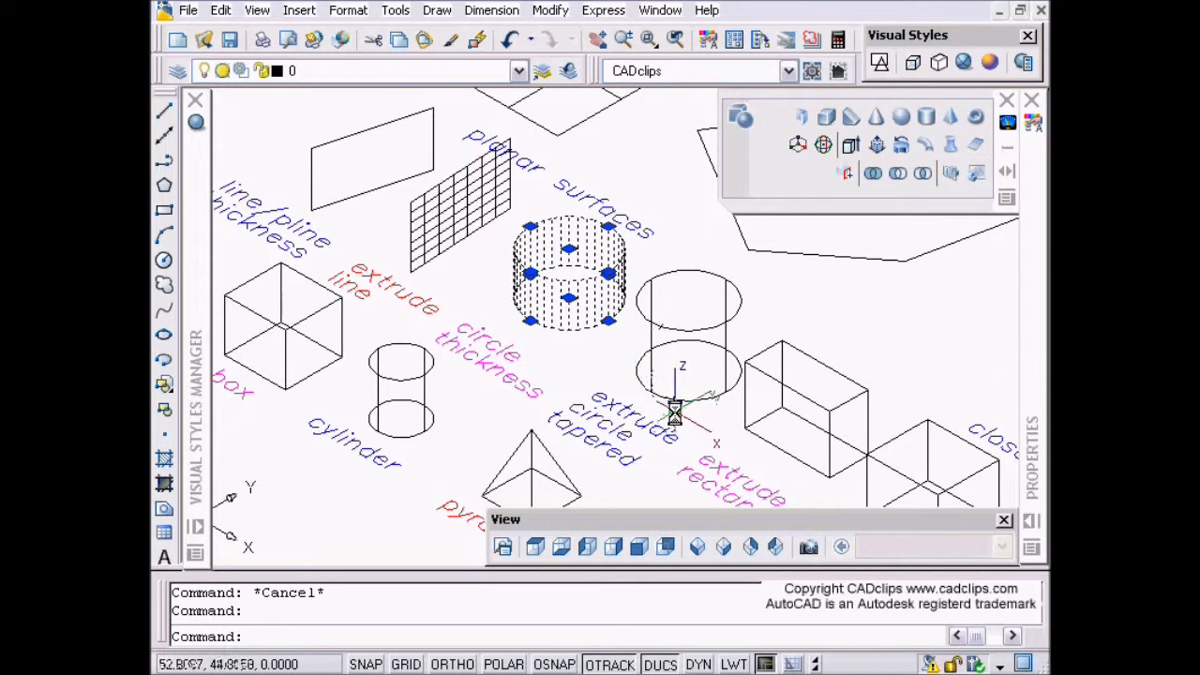
key("Escape")
Examine the planar surface grid, the closed polylines, the concentric circles and the rectangle containing smaller rectangles.
scroll(565, 308, "down", 2)
middle_click_drag(567, 313, 388, 345)
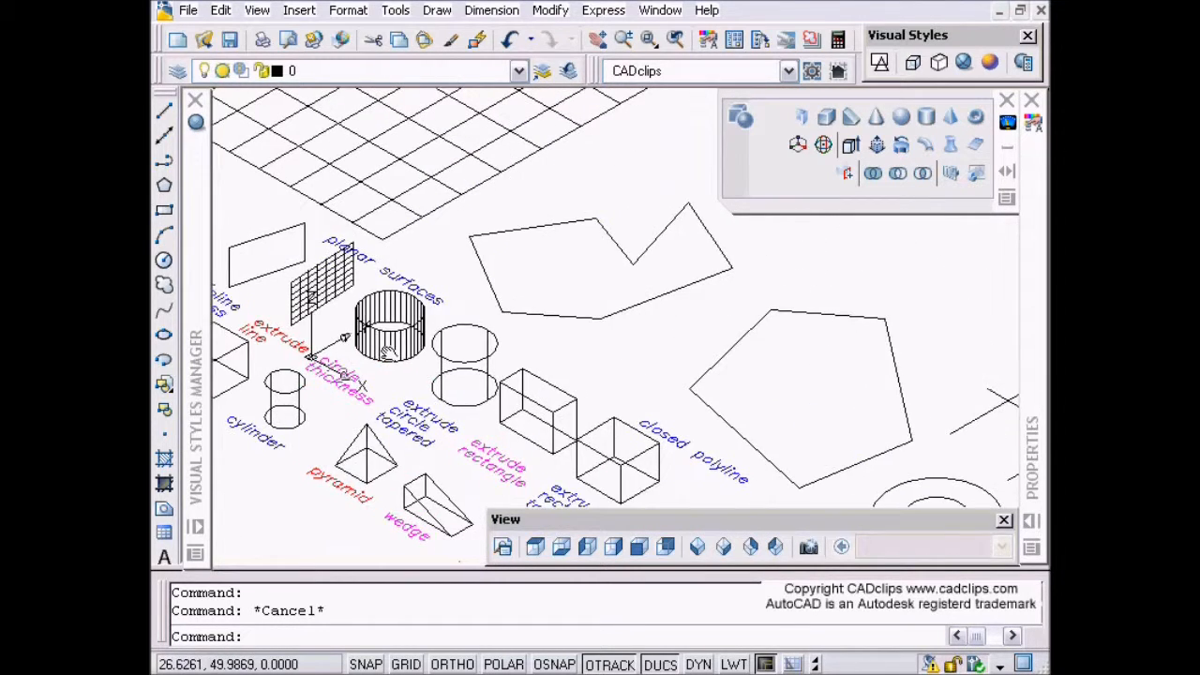
middle_click_drag(576, 289, 519, 290)
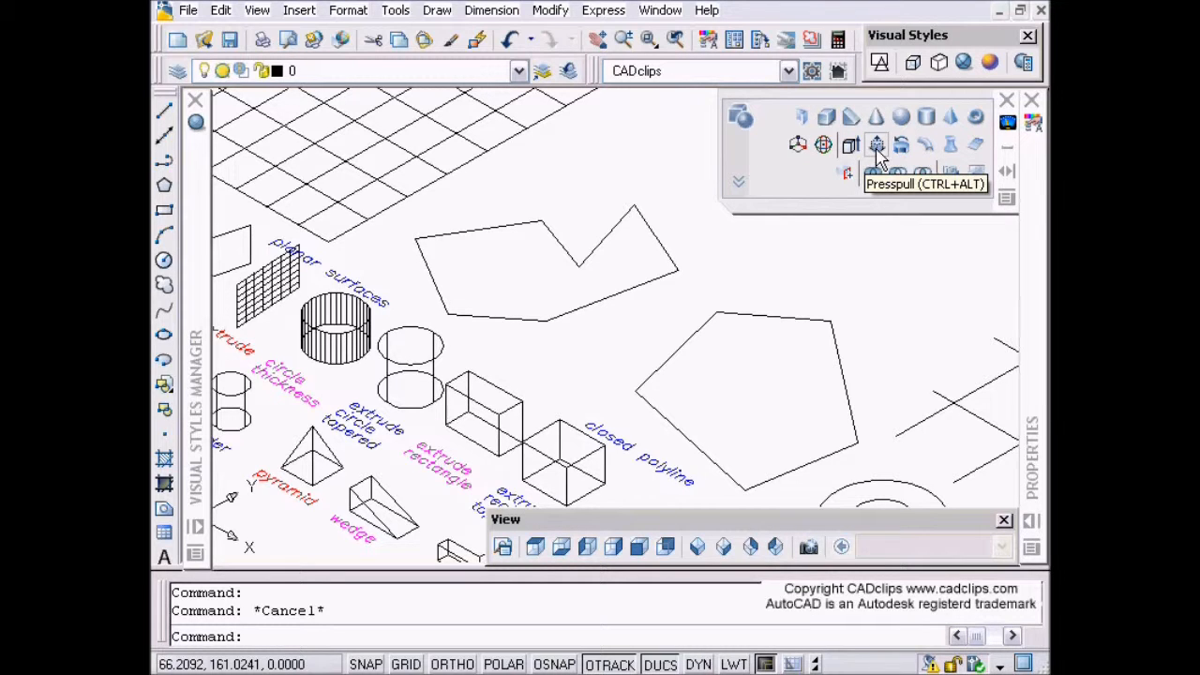
middle_click_drag(532, 318, 624, 445)
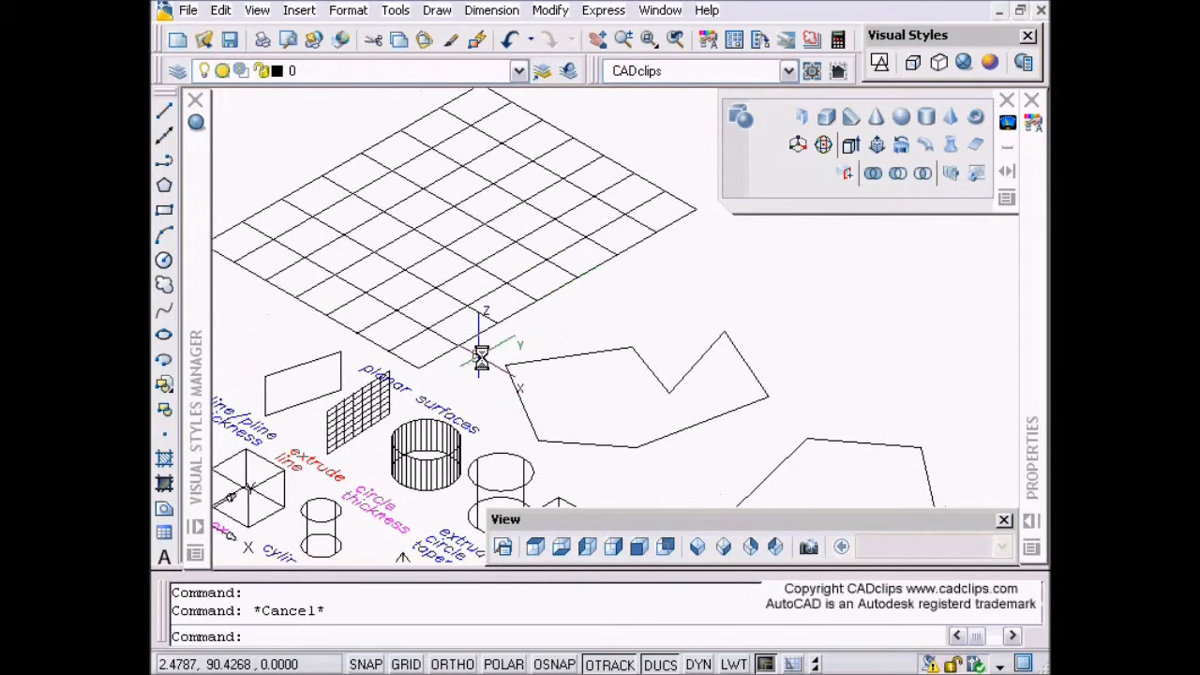
scroll(480, 358, "up", 2)
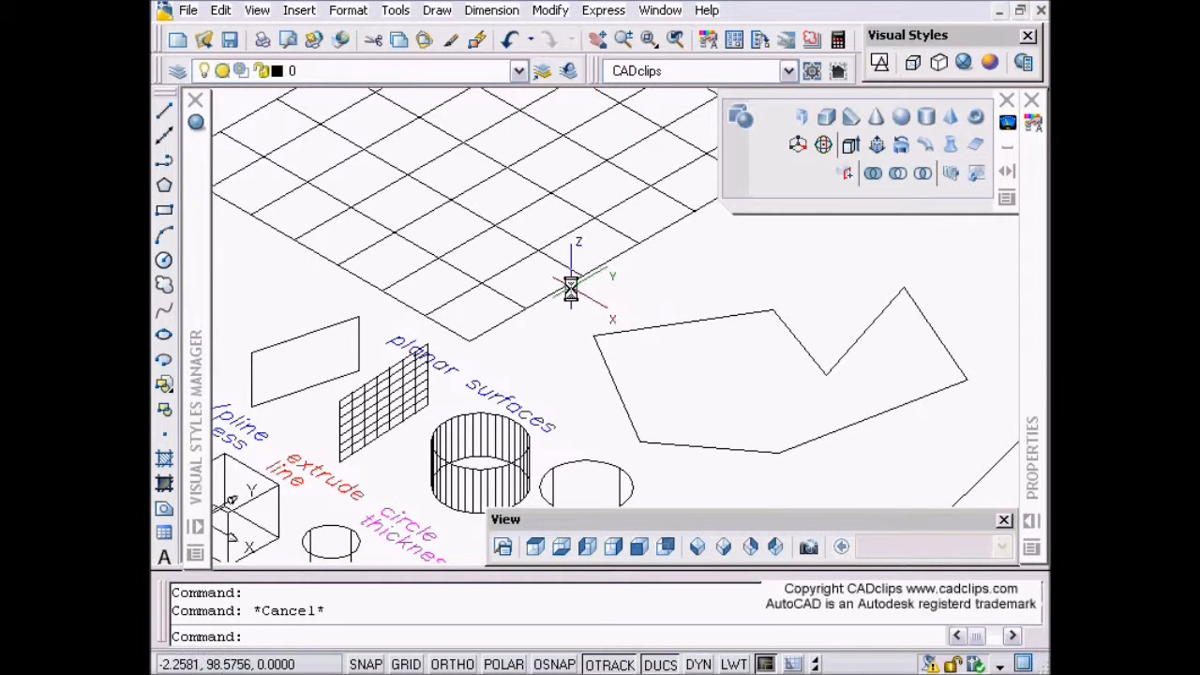
left_click(614, 327)
left_click(726, 379)
key("Escape")
mouse_move(727, 380)
middle_mouse_down()
mouse_move(437, 219)
mouse_move(356, 149)
middle_mouse_up()
scroll(581, 310, "down", 2)
middle_click_drag(522, 259, 563, 234)
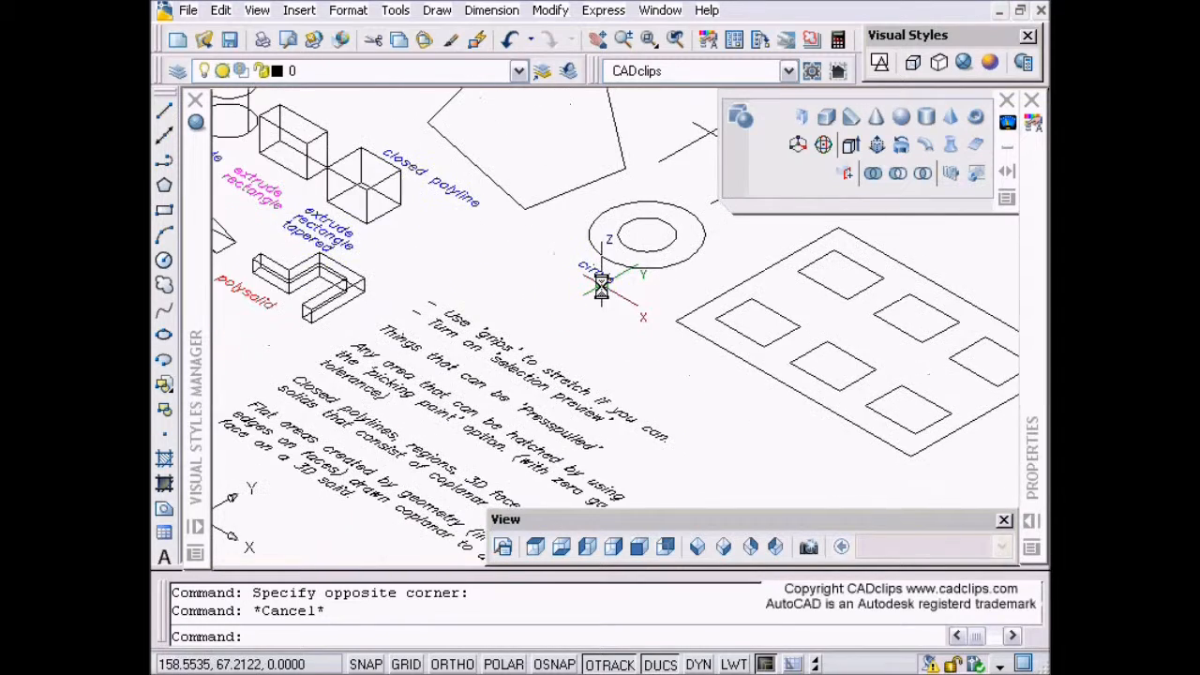
Switch to the top view and read the notes on grips, selection preview and what can be presspulled.
left_click(536, 549)
scroll(417, 313, "up", 5)
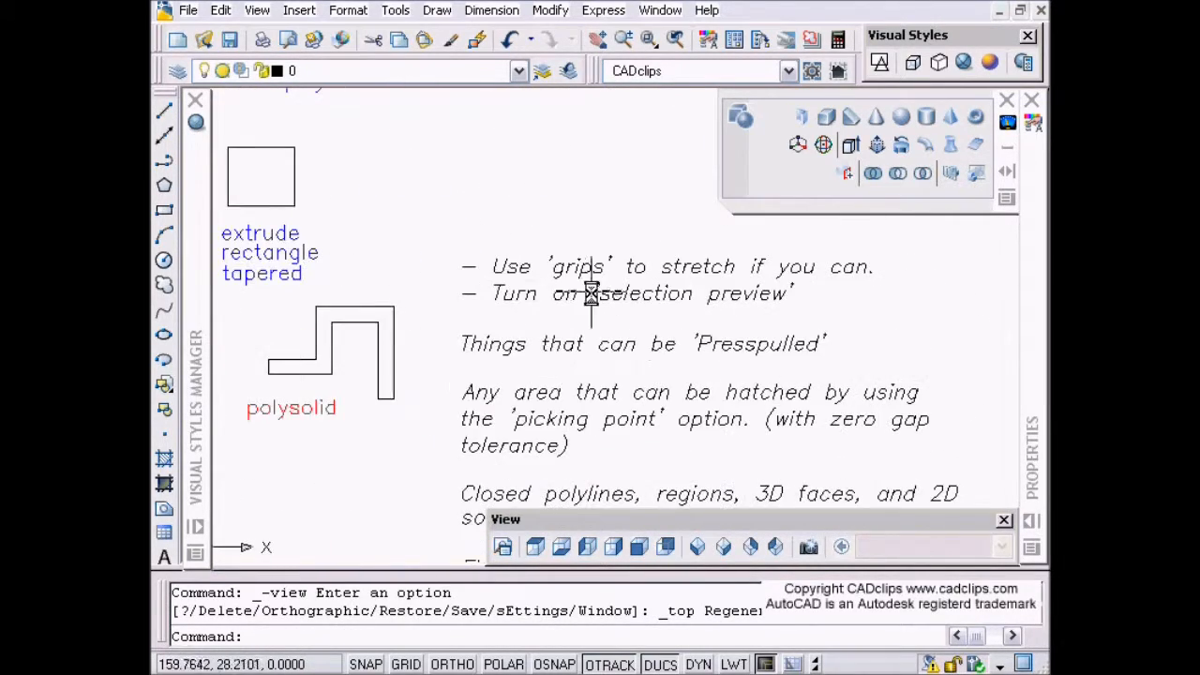
scroll(417, 313, "up", 3)
middle_click_drag(691, 327, 581, 321)
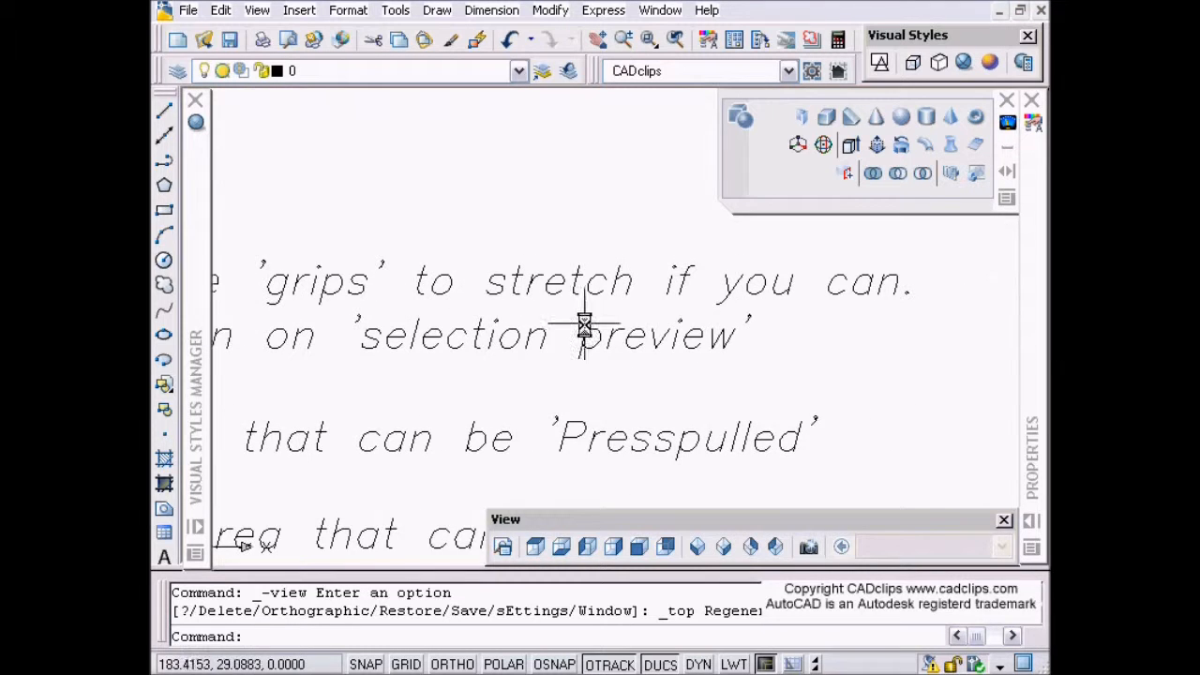
scroll(618, 351, "down", 1)
mouse_move(502, 345)
middle_mouse_down()
mouse_move(568, 351)
mouse_move(889, 313)
mouse_move(609, 362)
middle_mouse_up()
scroll(568, 351, "down", 1)
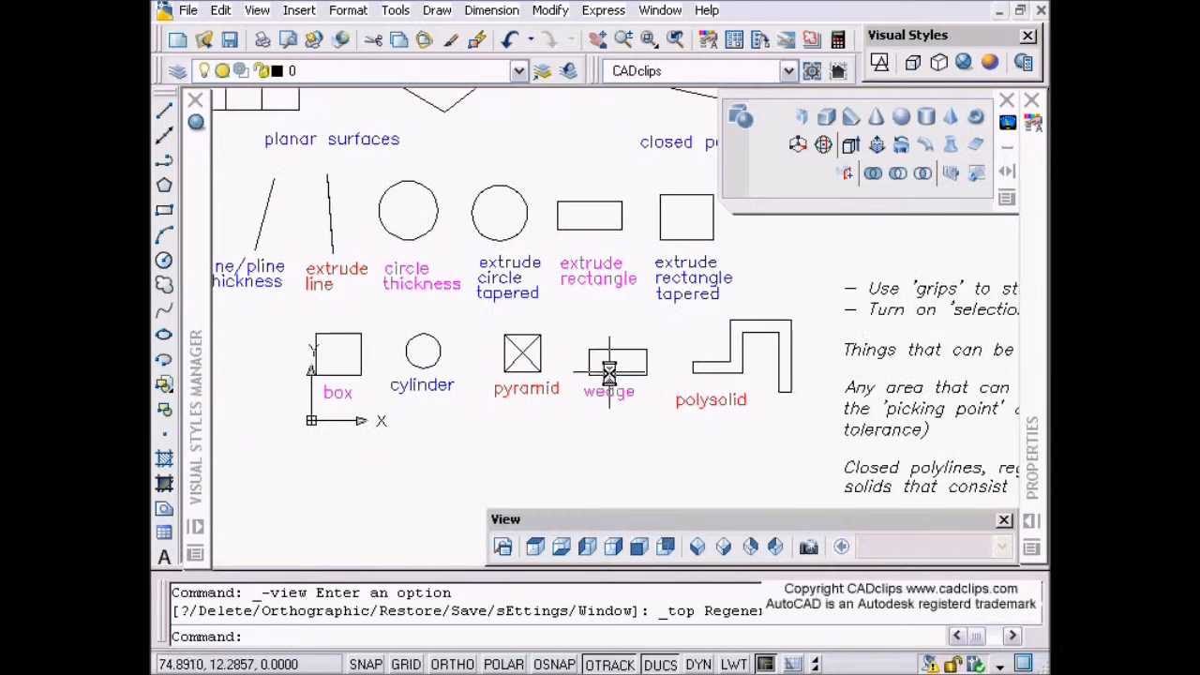
Select the pyramid and try its side and corner base grips in the top view.
scroll(564, 359, "up", 3)
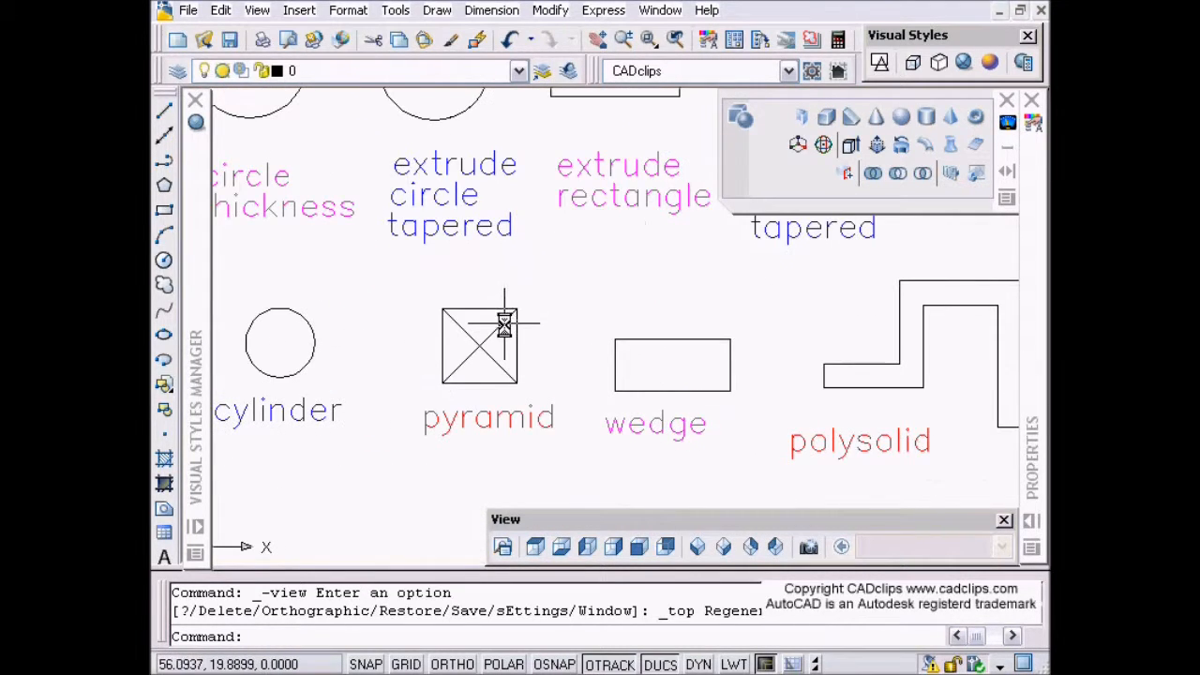
left_click(504, 323)
mouse_move(490, 382)
middle_mouse_down()
mouse_move(681, 377)
mouse_move(670, 332)
mouse_move(609, 325)
middle_mouse_up()
scroll(713, 347, "up", 3)
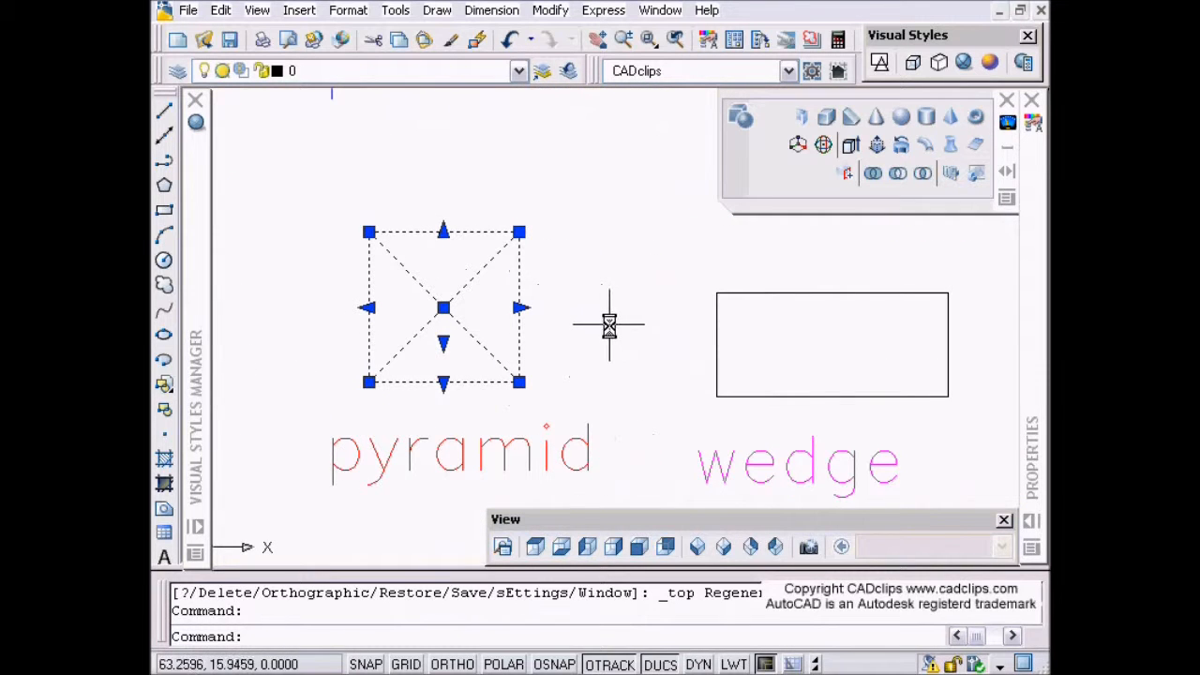
left_click(521, 308)
key("Escape")
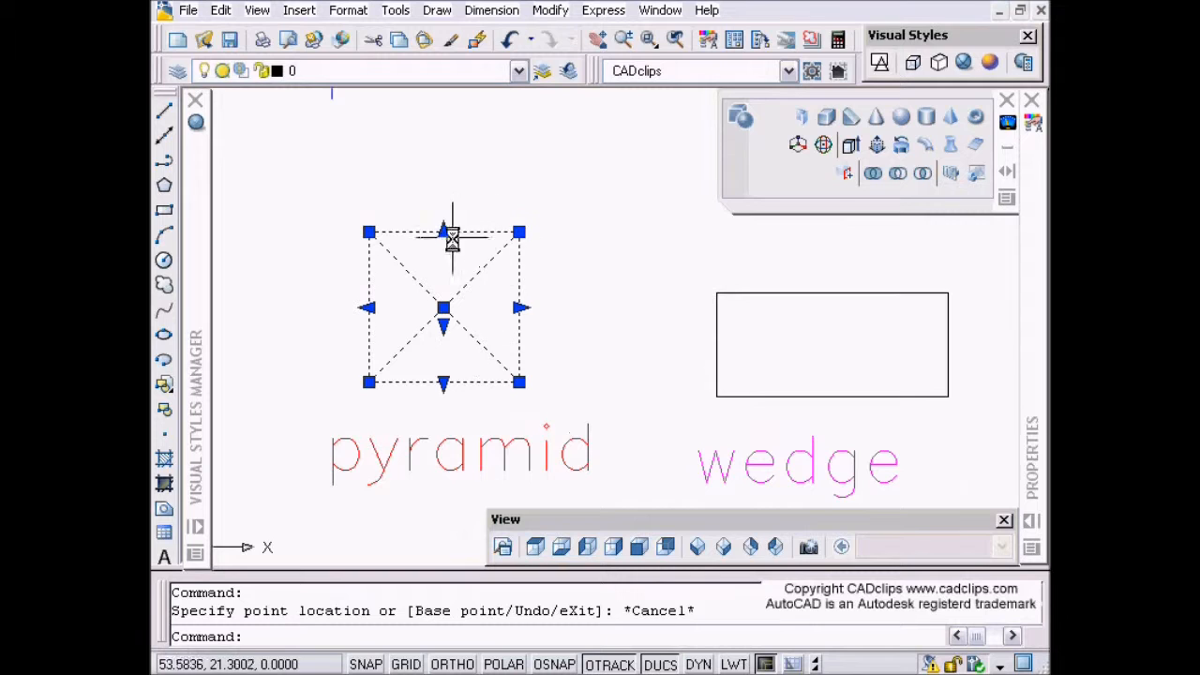
left_click(520, 231)
key("Escape")
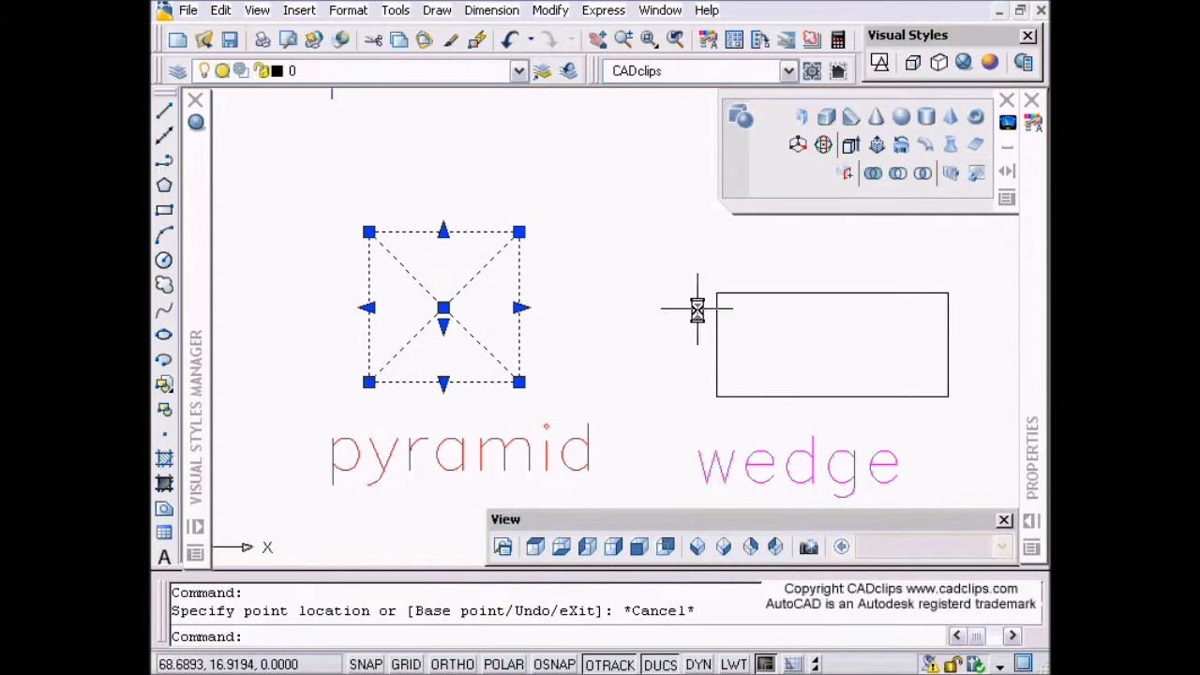
Return to the southeast isometric view and stretch the wedge taller with its height grip.
left_click(717, 343)
middle_click_drag(722, 346, 351, 344)
key("Escape")
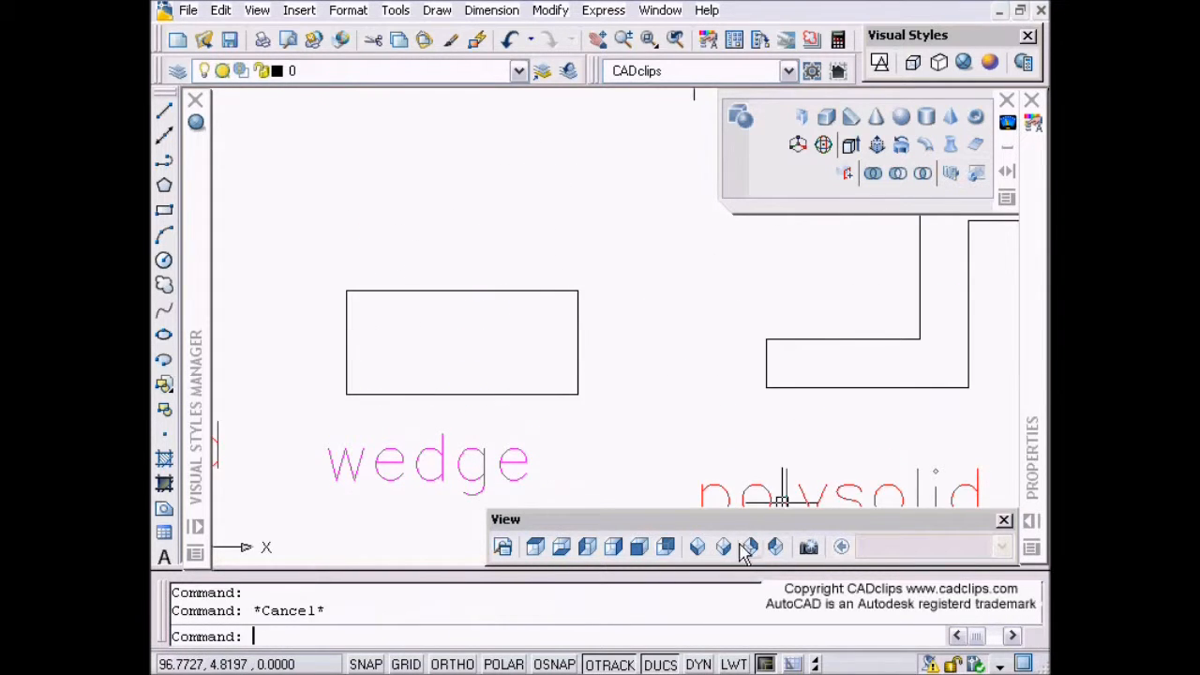
left_click(723, 547)
scroll(468, 375, "up", 6)
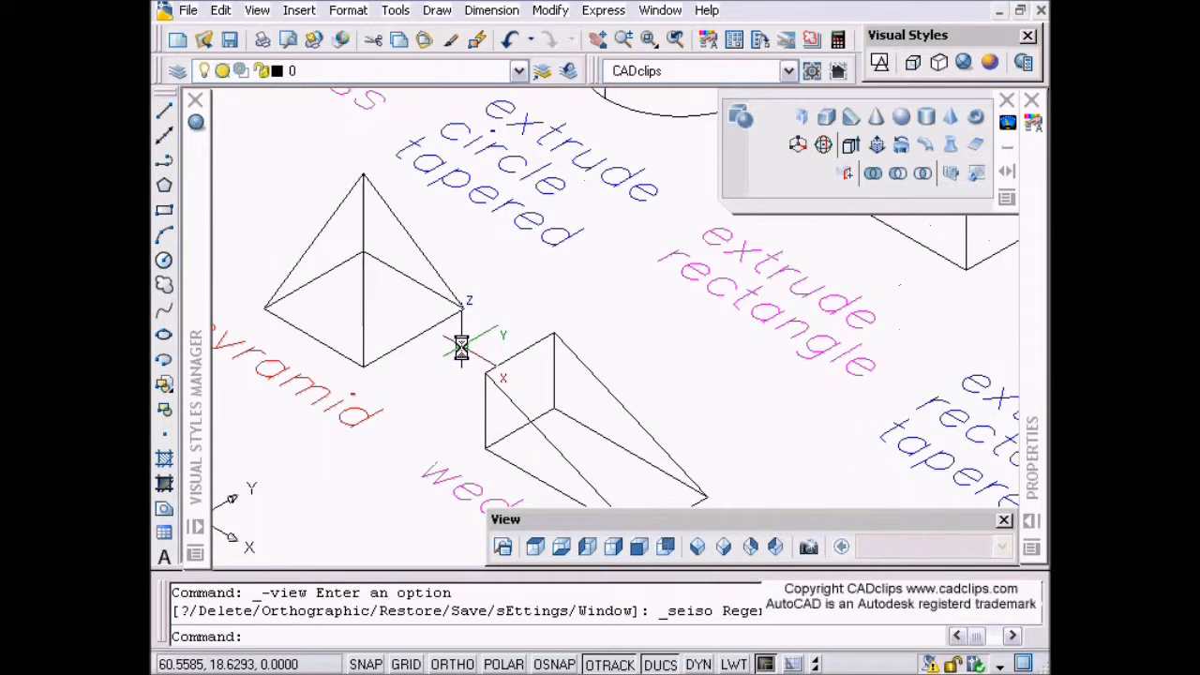
left_click(505, 360)
left_click(519, 352)
left_click(519, 279)
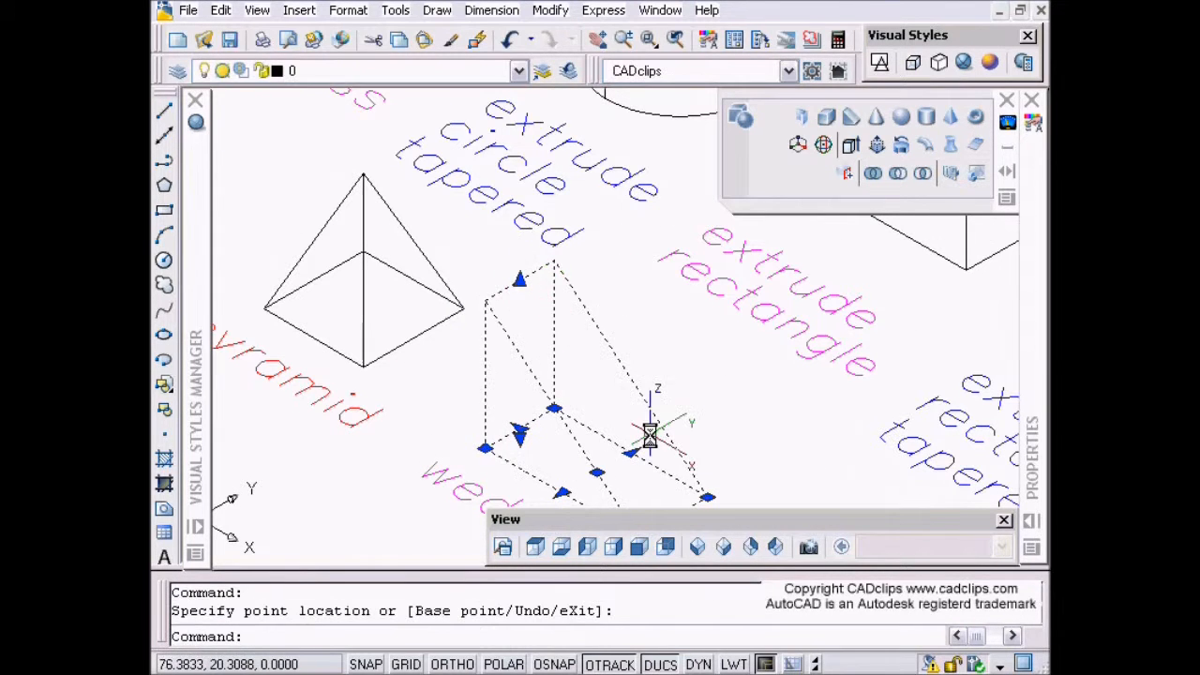
Widen the wedge by stretching the grip on its long back base edge, then try another of its grips.
middle_click_drag(630, 450, 553, 348)
left_click(553, 347)
left_click(618, 312)
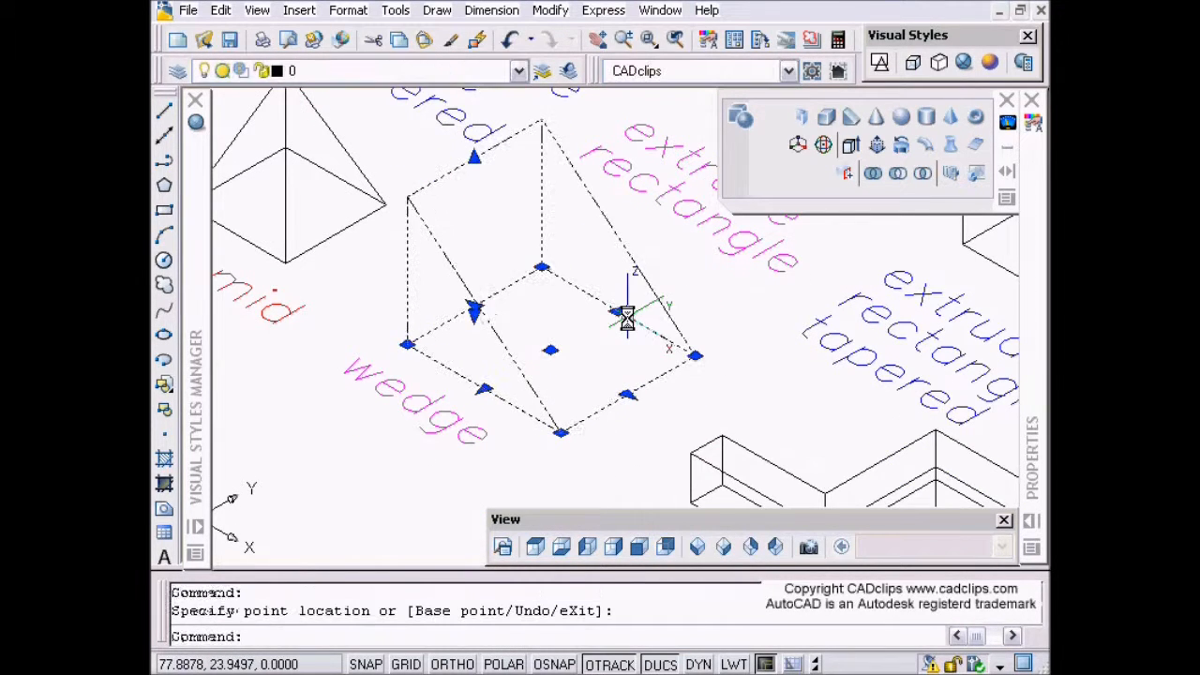
left_click(473, 312)
key("Escape")
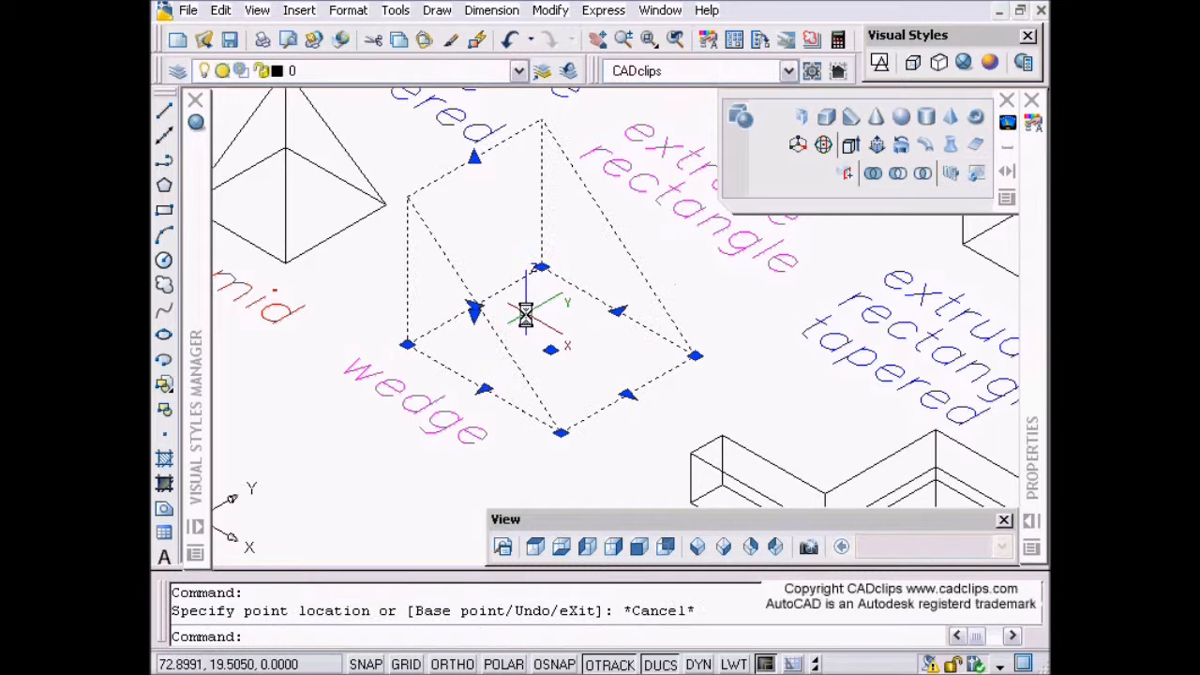
Undo the grip edits made to the wedge.
key("Return")
key("Return")
key("Return")
key("Return")
key("Return")
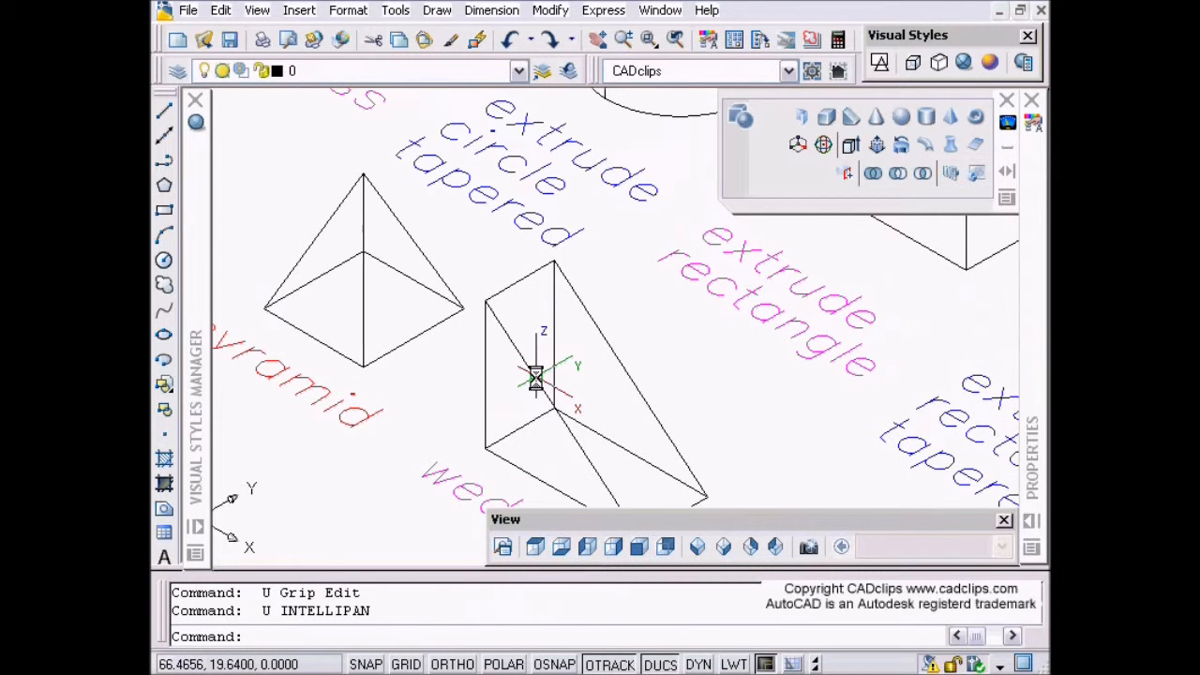
key("Return")
key("Return")
key("Return")
key("Return")
key("Return")
key("Return")
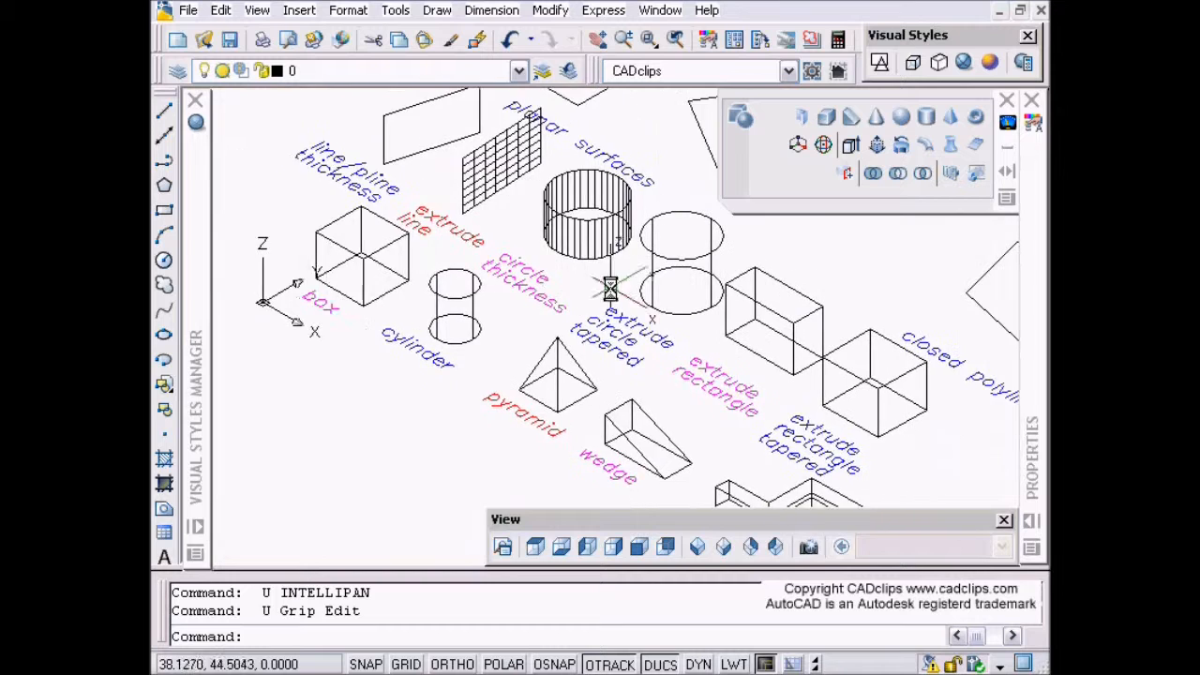
Try to stretch a top corner grip of the tapered extruded rectangle solid.
middle_click_drag(699, 404, 654, 368)
left_click(670, 311)
left_click(689, 286)
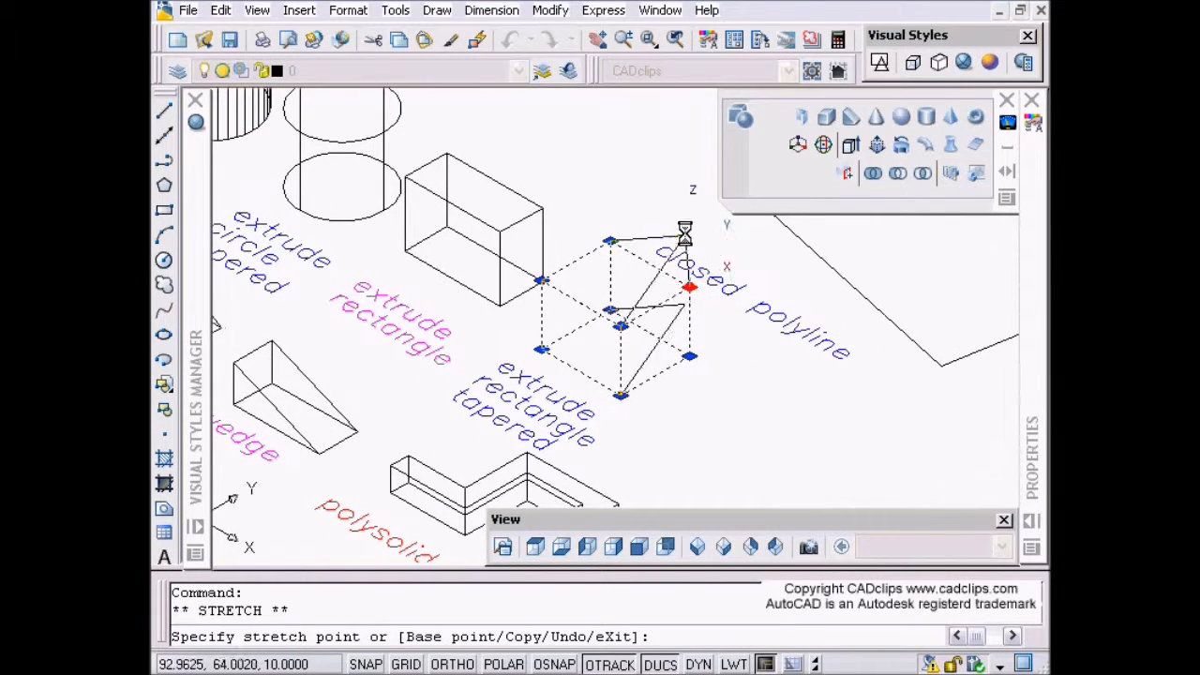
key("Escape")
Select the polysolid and try stretching the upper corner grip at its end profile.
middle_click_drag(510, 340, 515, 221)
scroll(488, 441, "up", 1)
key("Escape")
left_click(417, 343)
scroll(399, 342, "up", 3)
left_click(357, 306)
left_click(313, 278)
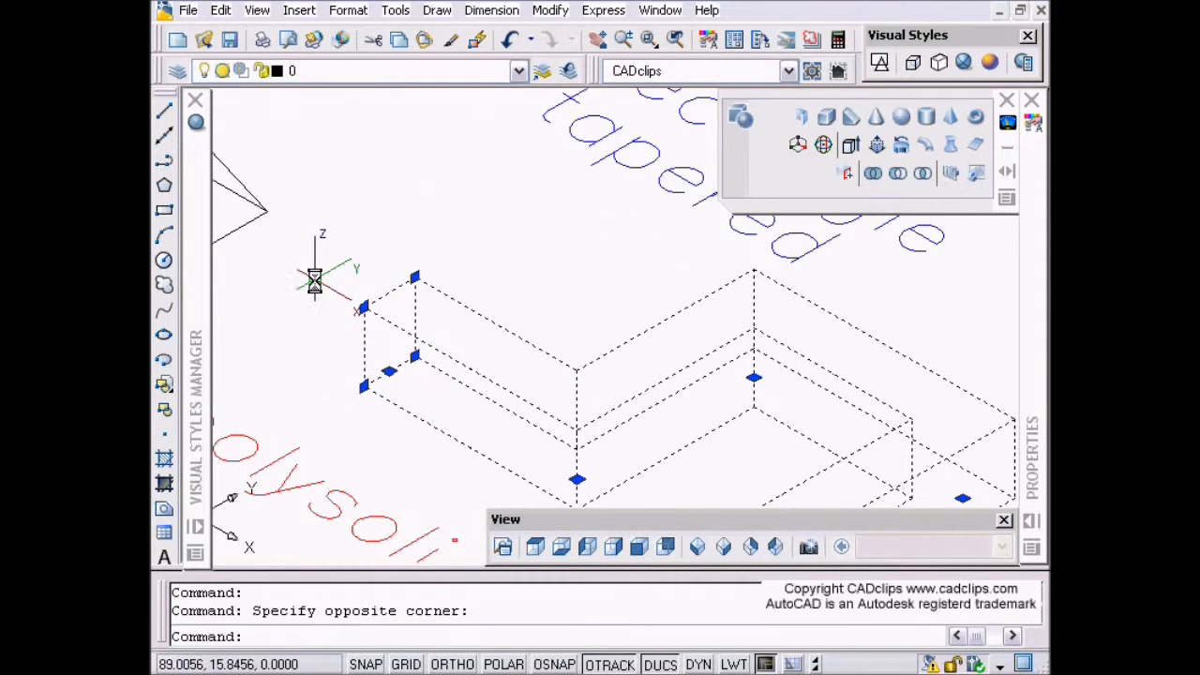
left_click(364, 308)
key("Escape")
Clear the selection and run LIST on the polysolid to view its solid type and properties.
scroll(460, 376, "down", 2)
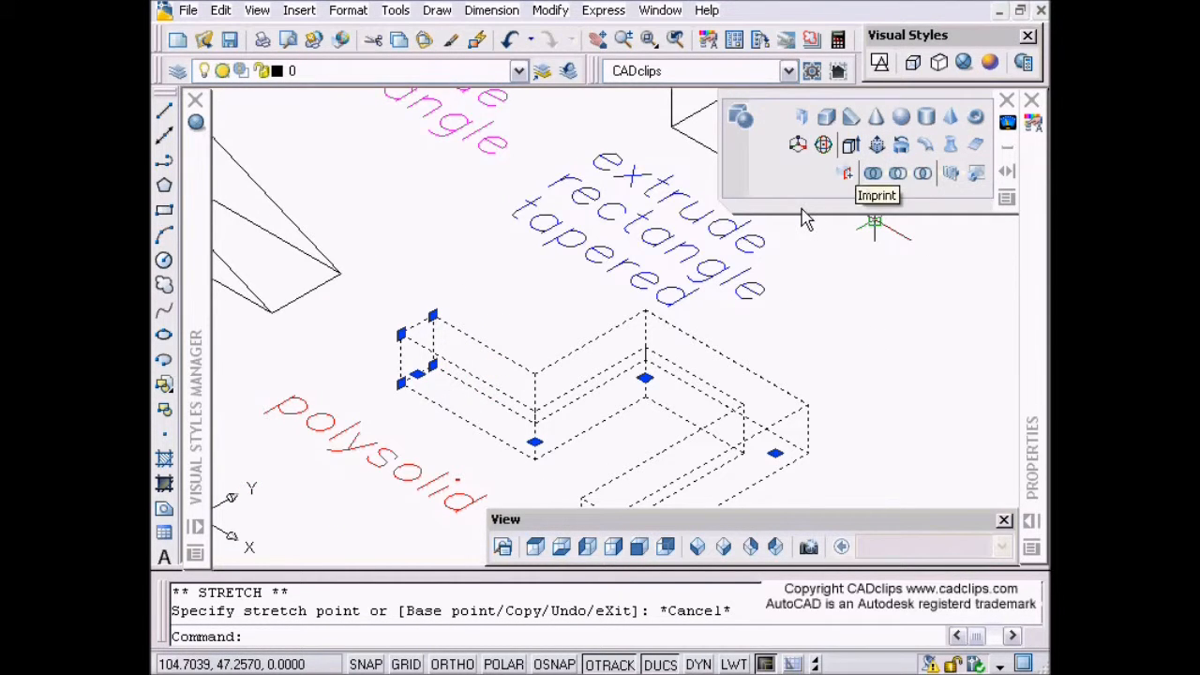
middle_click_drag(548, 366, 415, 287)
key("Escape")
key("Escape")
type("l")
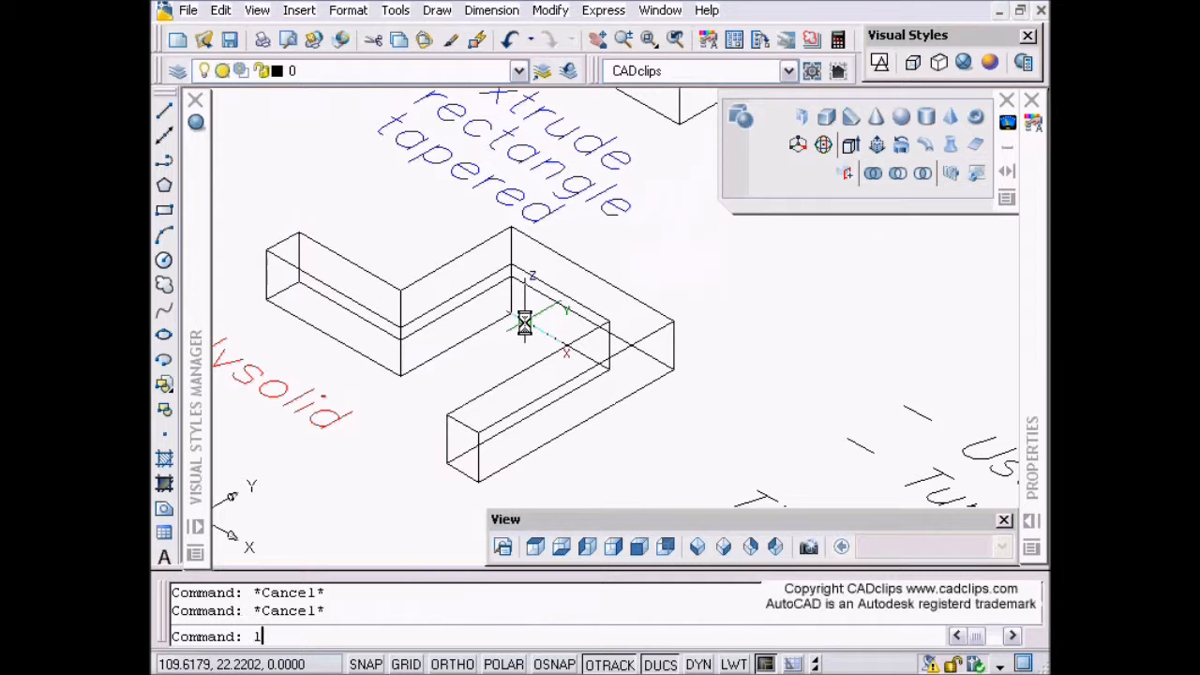
type("i")
key("Return")
left_click(457, 261)
key("Return")
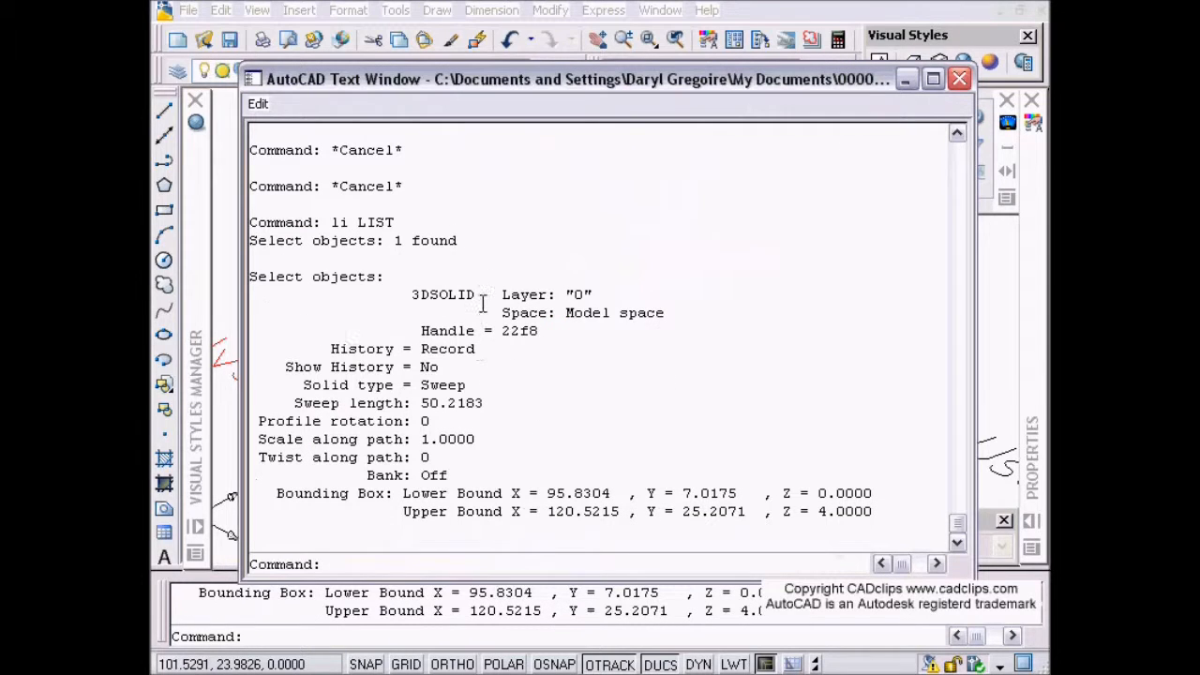
Close the text window and run LIST on the wedge to check its solid type.
key("F2")
key("Return")
middle_click_drag(460, 316, 750, 484)
middle_click_drag(398, 317, 601, 368)
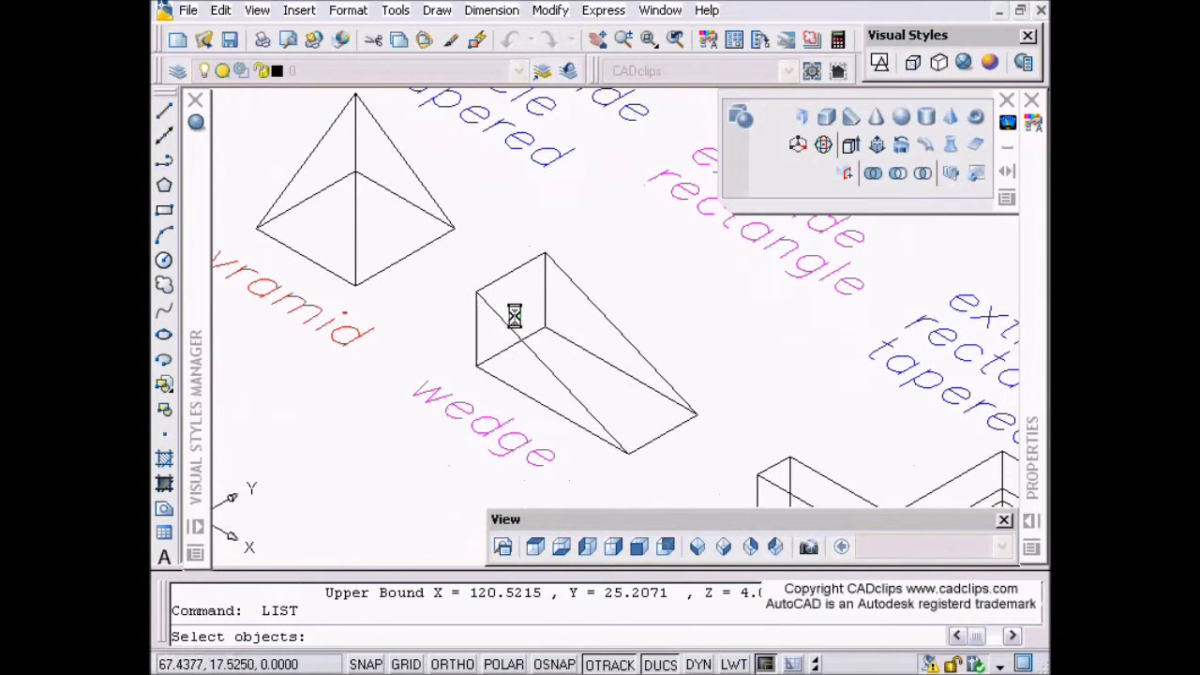
left_click(499, 315)
key("Return")
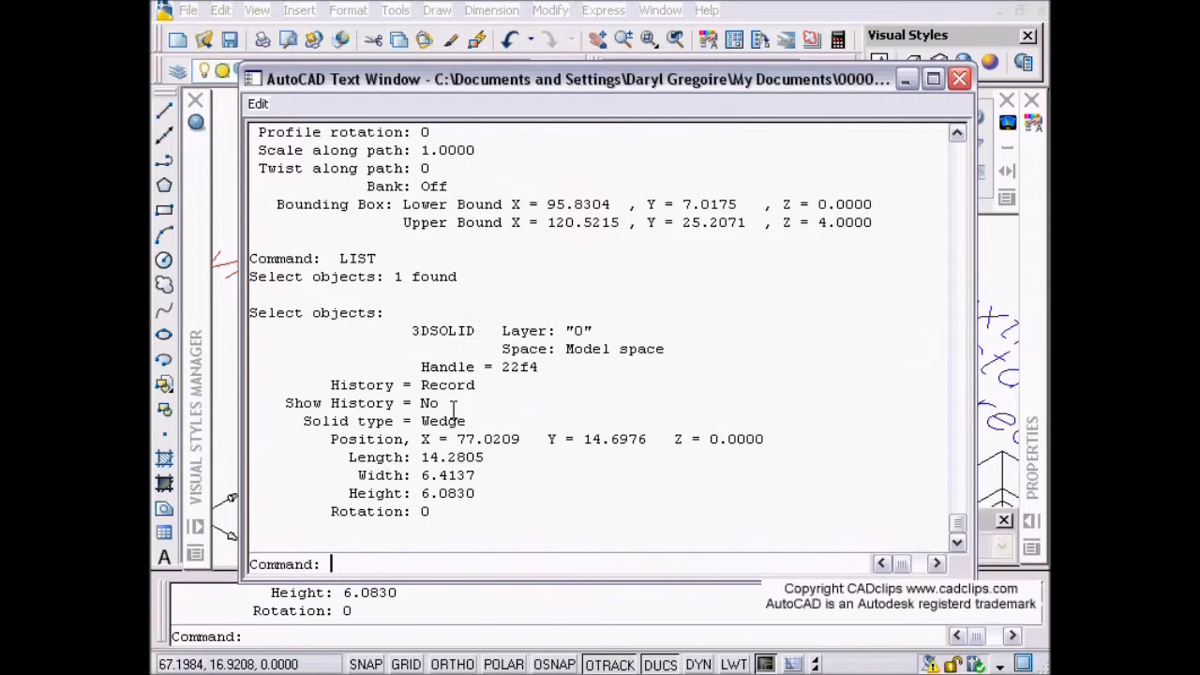
key("Escape")
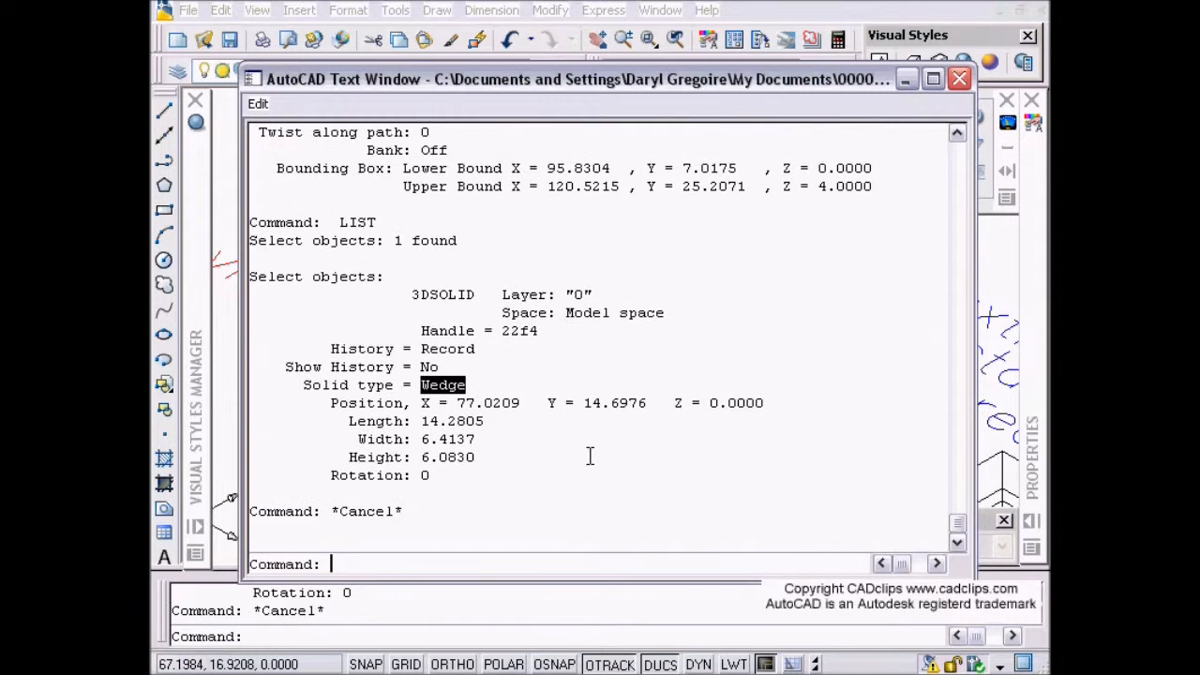
Run LIST on the polysolid again and compare its solid type with the wedge's.
key("F2")
key("Return")
middle_click_drag(774, 483, 460, 297)
left_click(461, 297)
key("Return")
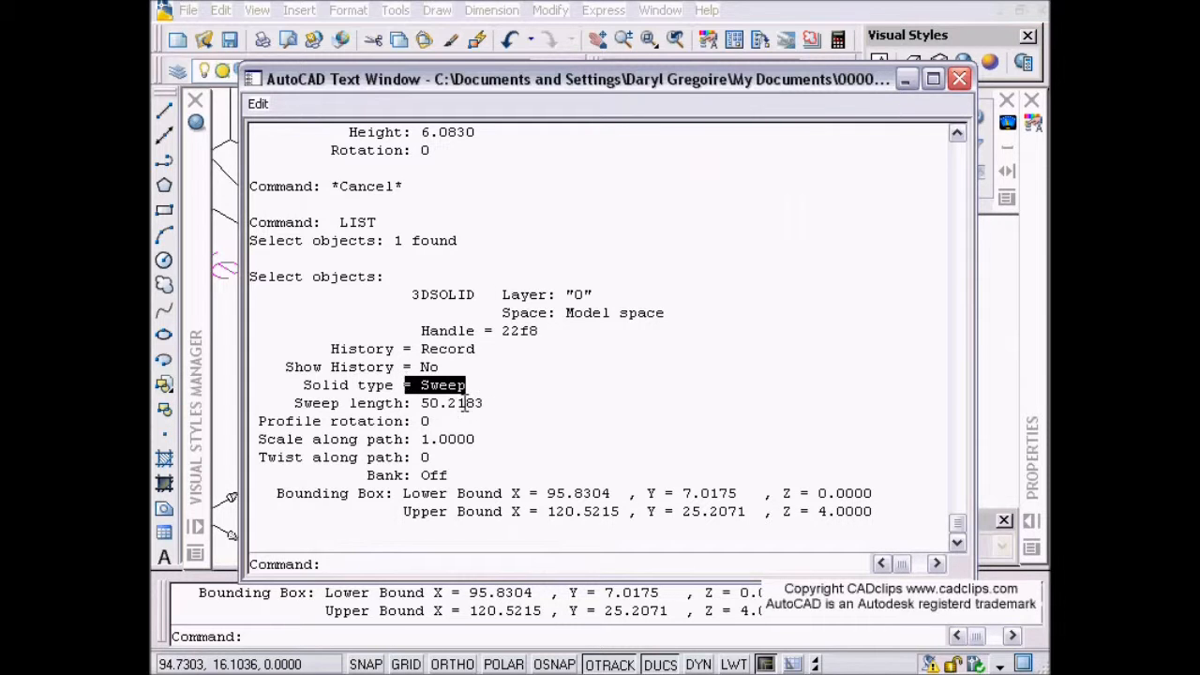
Close the text window and run LIST on the extruded rectangle to check its solid type.
key("Escape")
key("F2")
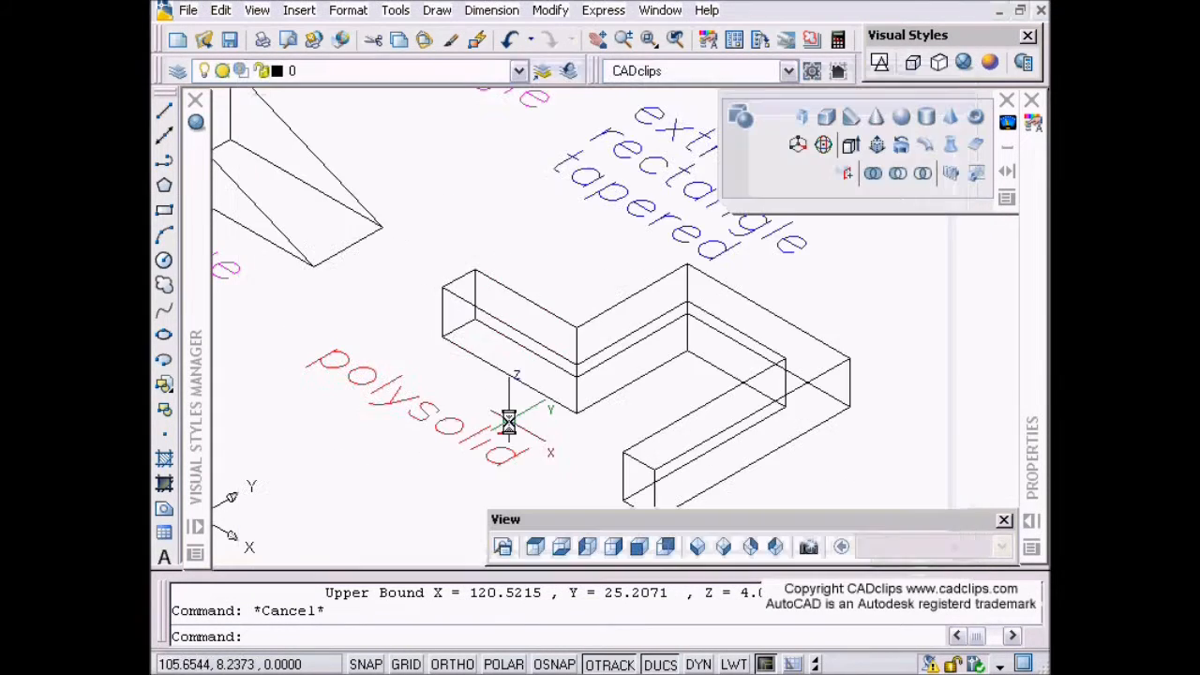
middle_click_drag(254, 140, 459, 300)
middle_click_drag(486, 198, 388, 483)
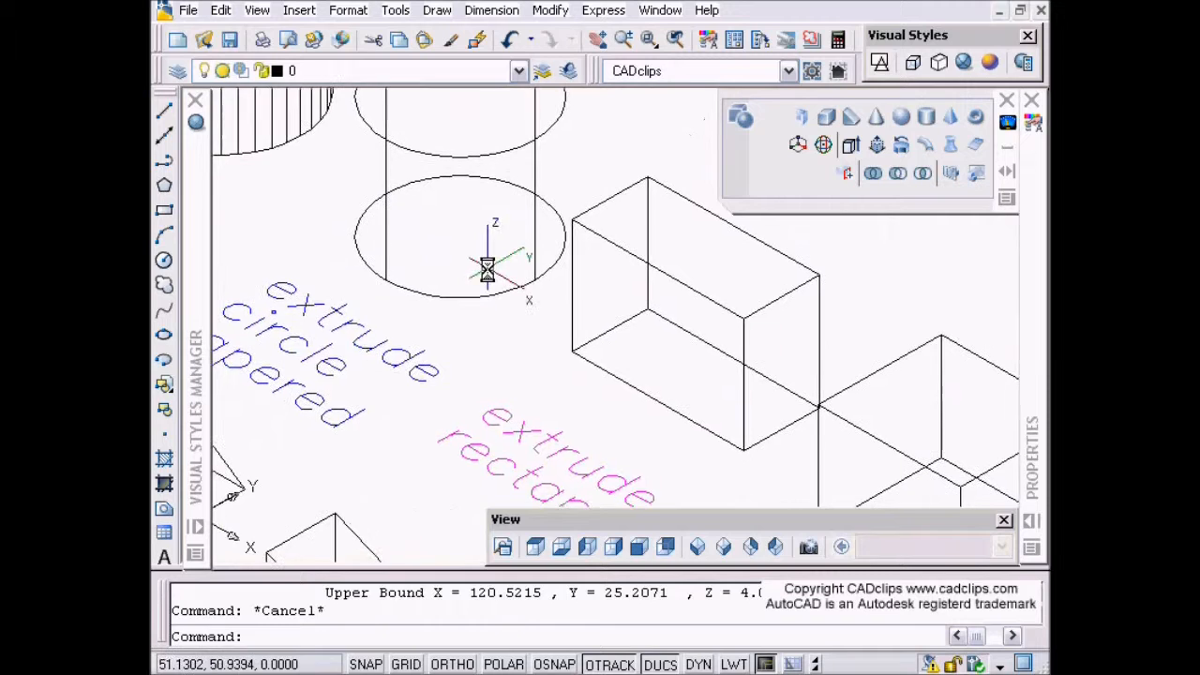
key("Return")
left_click(656, 268)
key("Return")
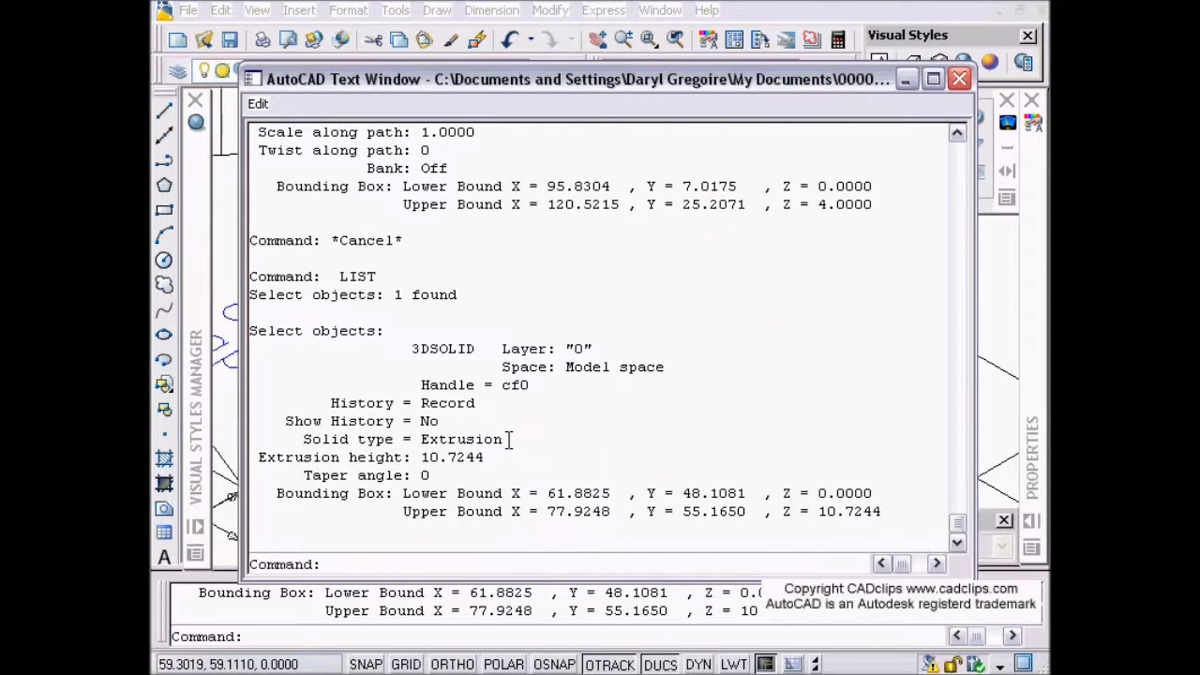
Close the extruded rectangle's listing and run LIST on the pyramid to check its solid type.
key("F2")
key("Return")
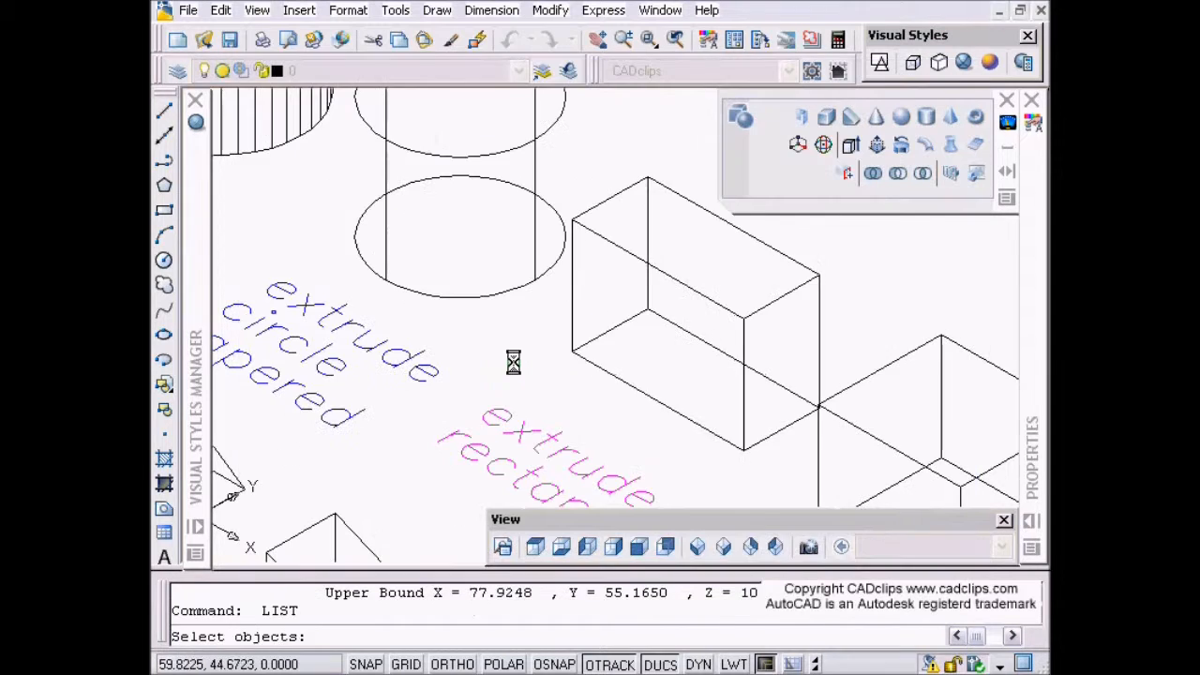
key("Return")
middle_click_drag(506, 385, 766, 311)
middle_click_drag(450, 353, 674, 388)
left_click(613, 353)
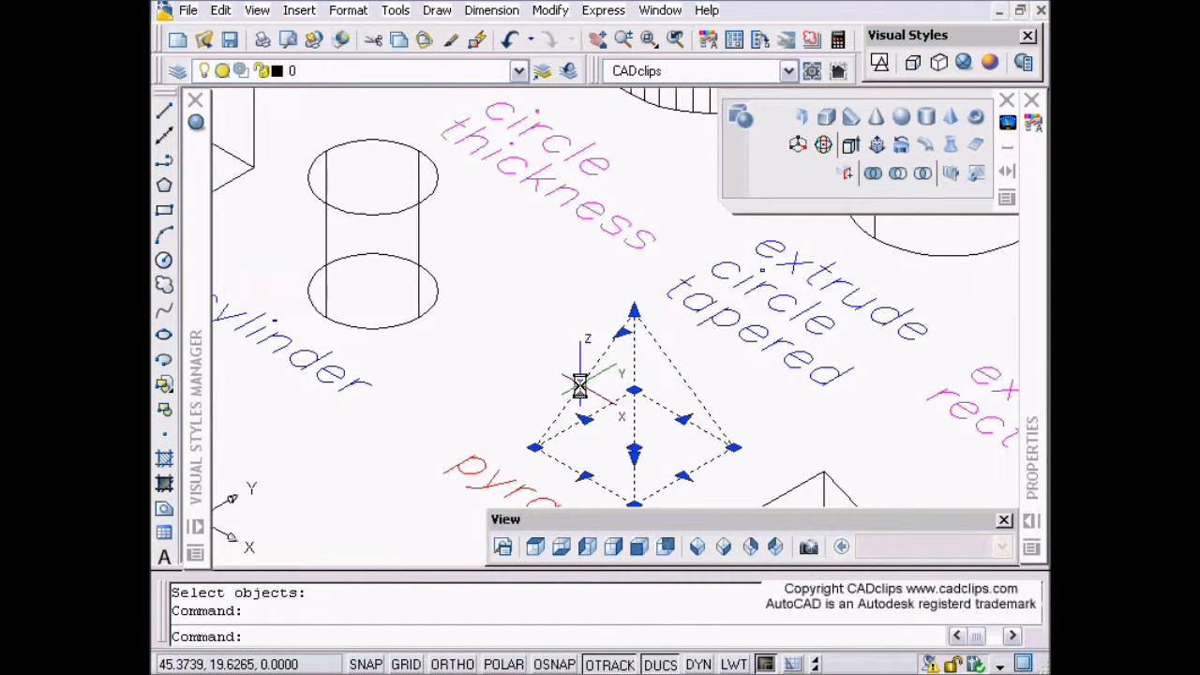
key("Return")
left_click_drag(465, 276, 471, 272)
key("F2")
key("Return")
key("Return")
Switch to the top view and look over the Presspull notes and the labelled sample solids beside them.
mouse_move(493, 316)
middle_mouse_down()
mouse_move(597, 384)
mouse_move(447, 254)
middle_mouse_up()
left_click(534, 546)
scroll(591, 370, "up", 5)
middle_click_drag(410, 335, 567, 361)
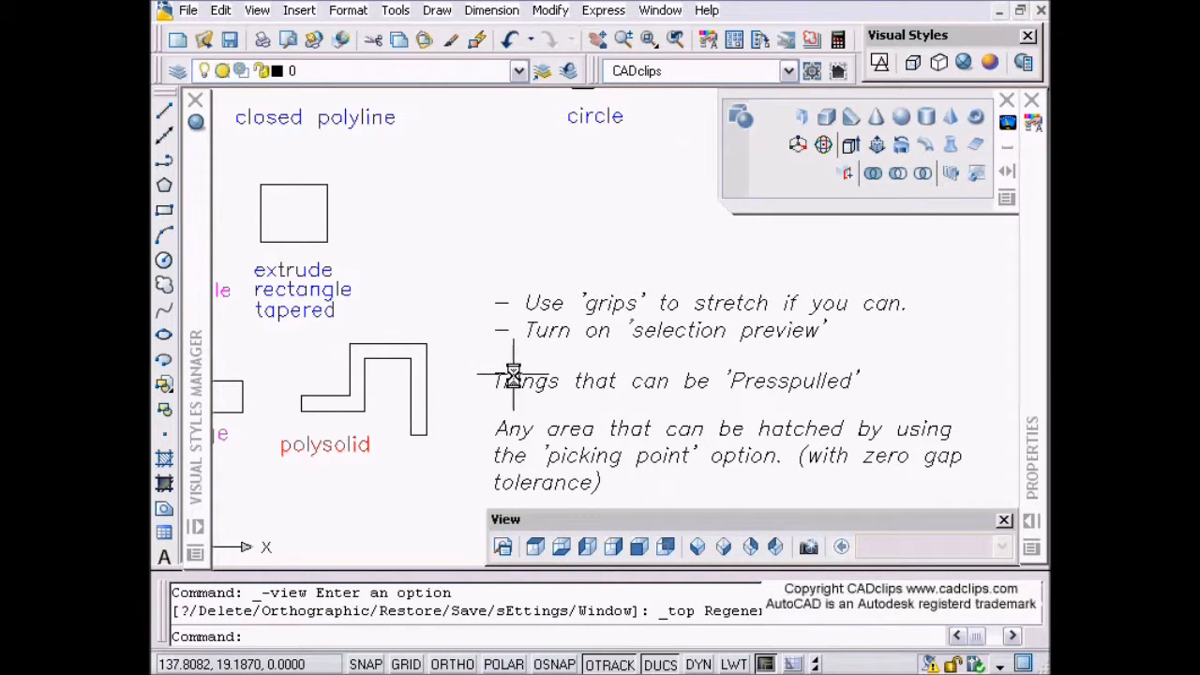
middle_click_drag(434, 395, 592, 407)
middle_click_drag(401, 447, 449, 434)
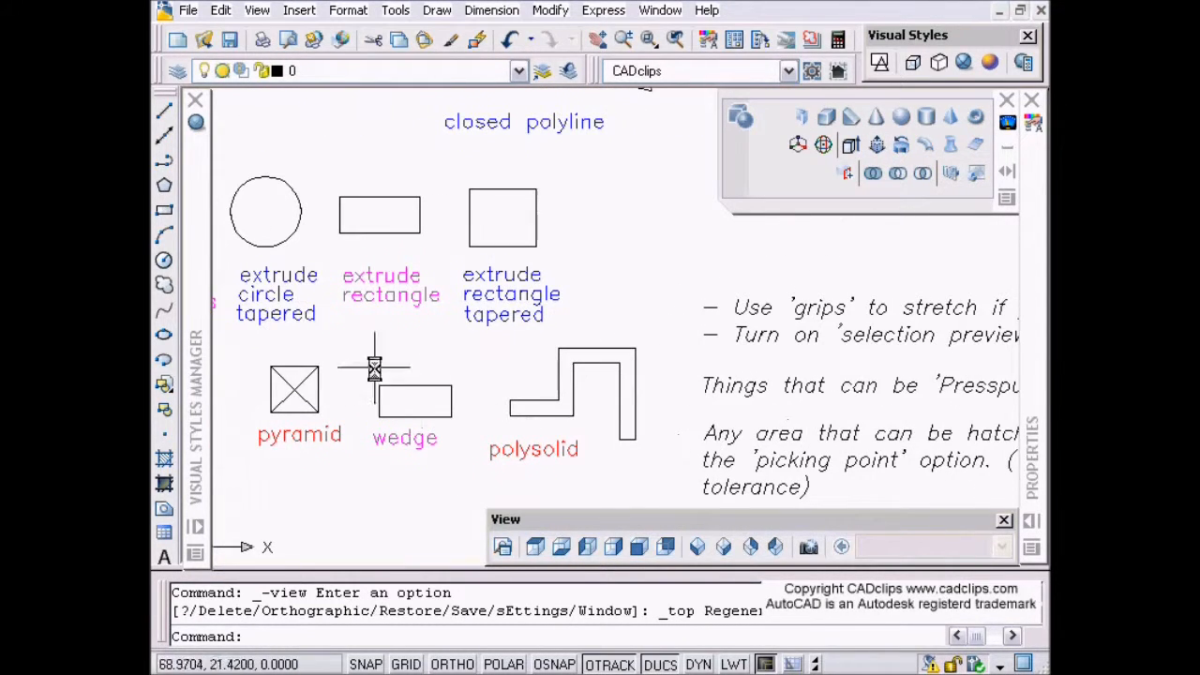
Select the wedge to examine its grips, clear the selection and return to the Presspull notes.
scroll(427, 392, "up", 2)
left_click(430, 380)
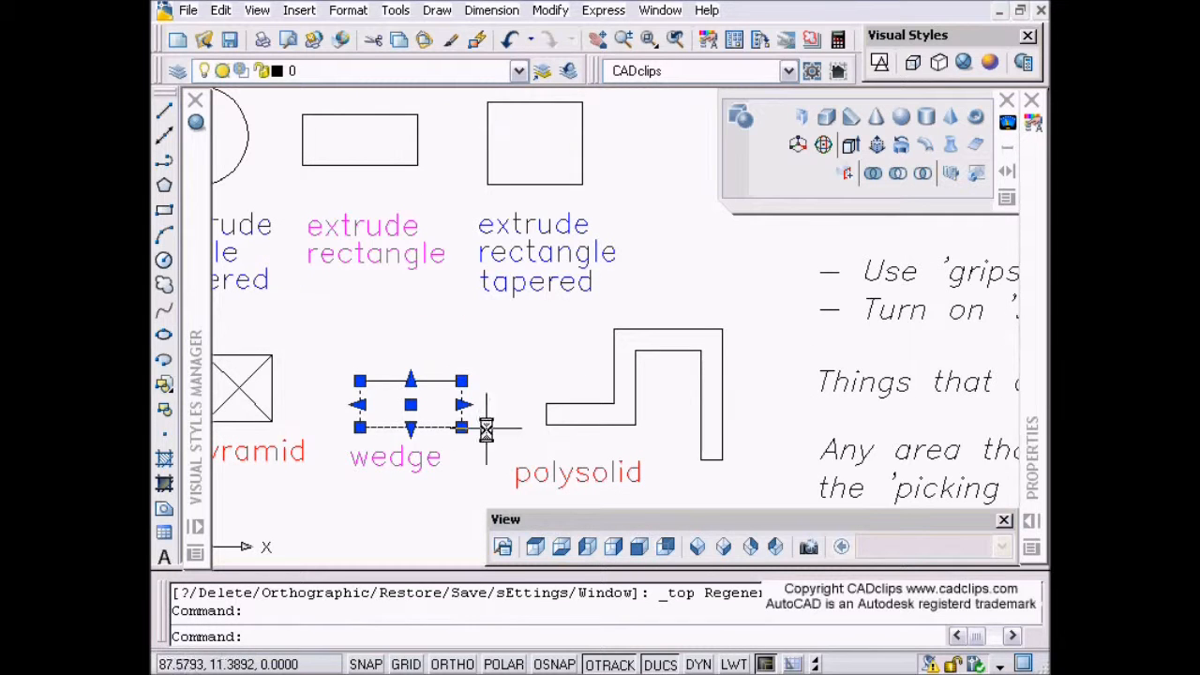
middle_click_drag(628, 420, 559, 410)
middle_click_drag(761, 354, 439, 365)
key("Escape")
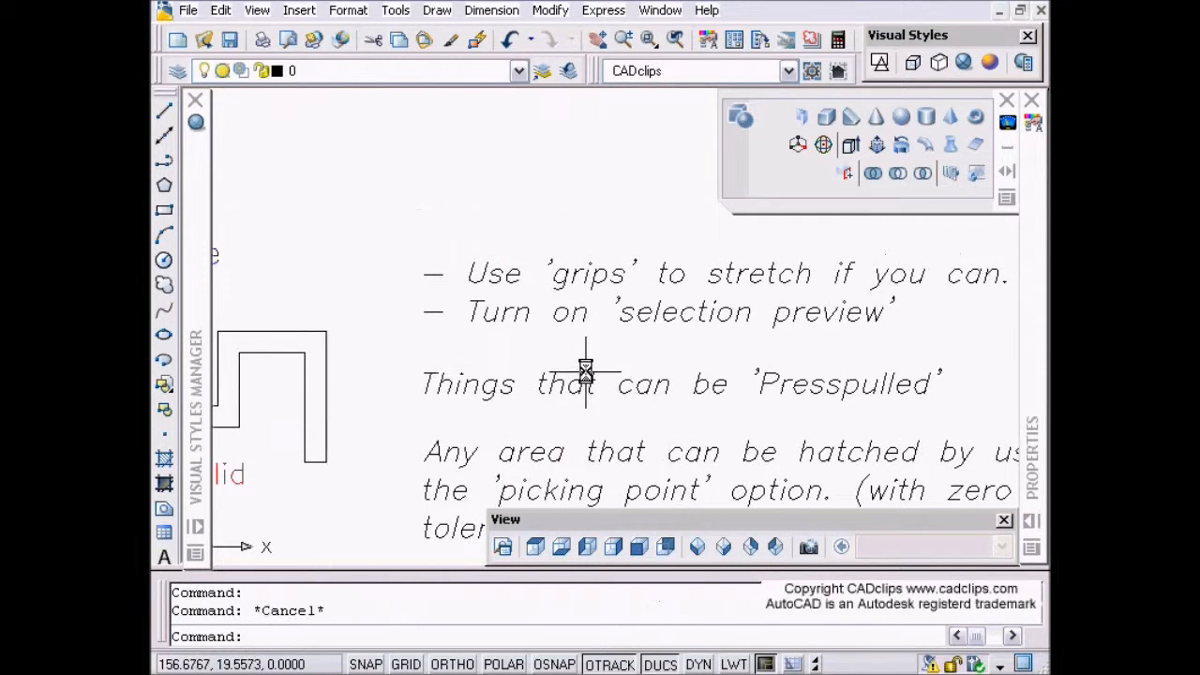
middle_click_drag(632, 352, 521, 334)
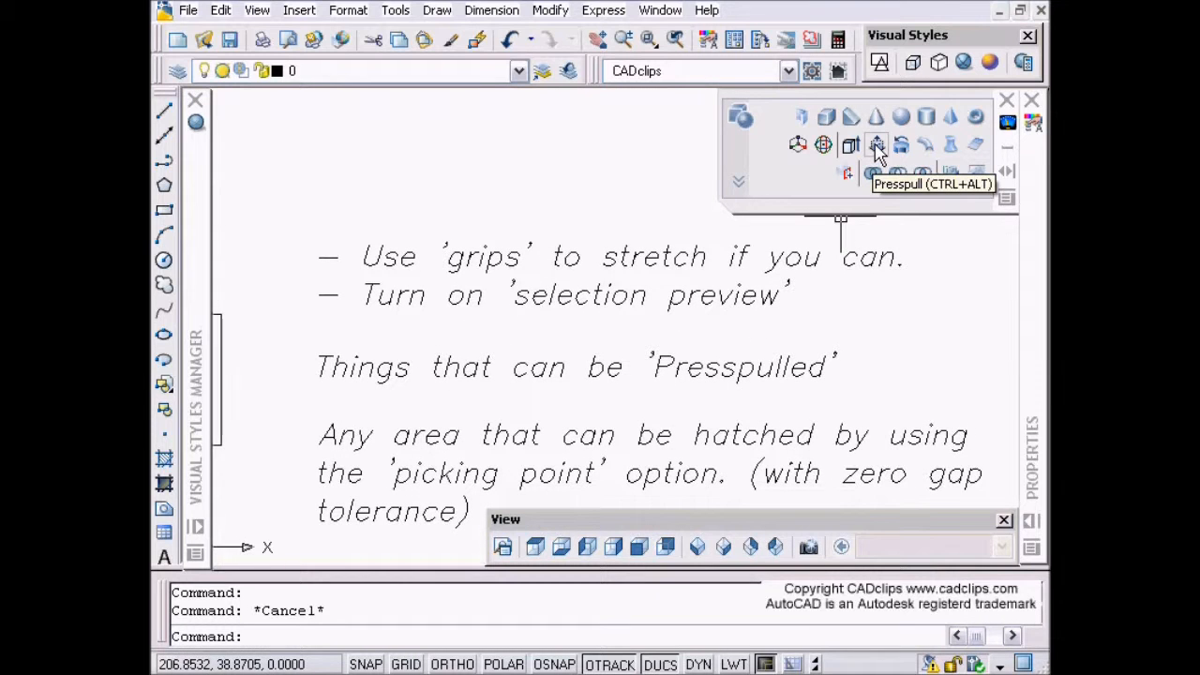
In the southeast isometric view, start Presspull and preview the wedge's sloped face and its vertical end face.
mouse_move(650, 361)
middle_mouse_down()
mouse_move(702, 290)
mouse_move(825, 294)
middle_mouse_up()
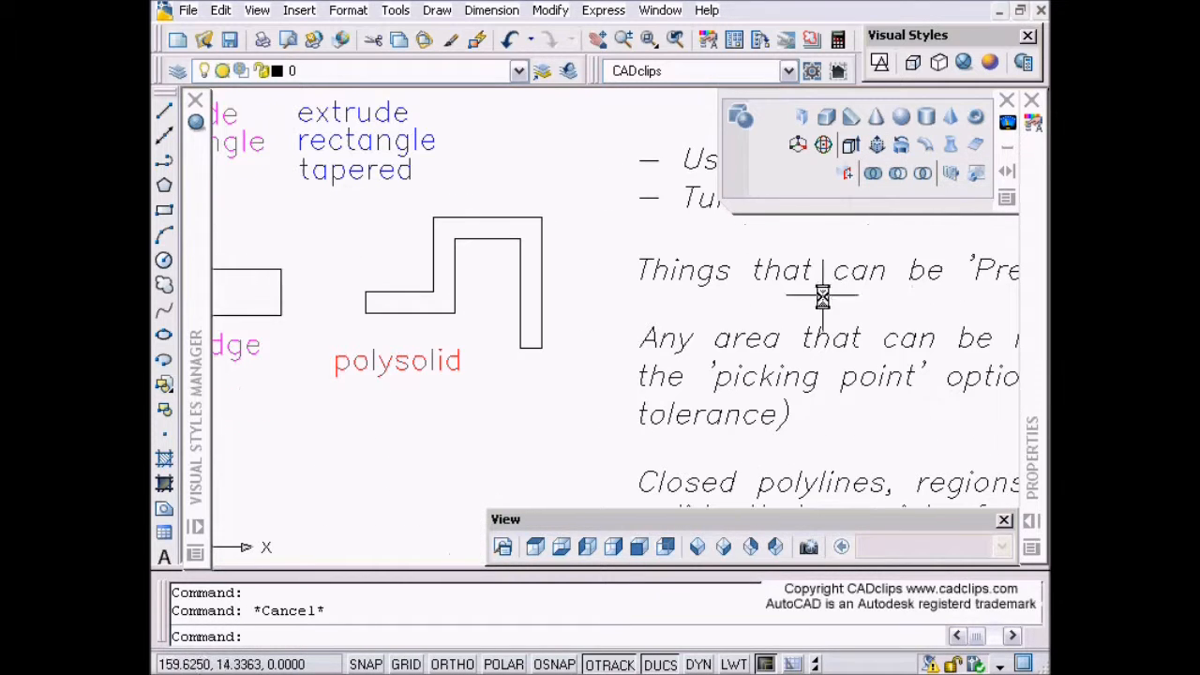
left_click(724, 548)
scroll(522, 369, "up", 5)
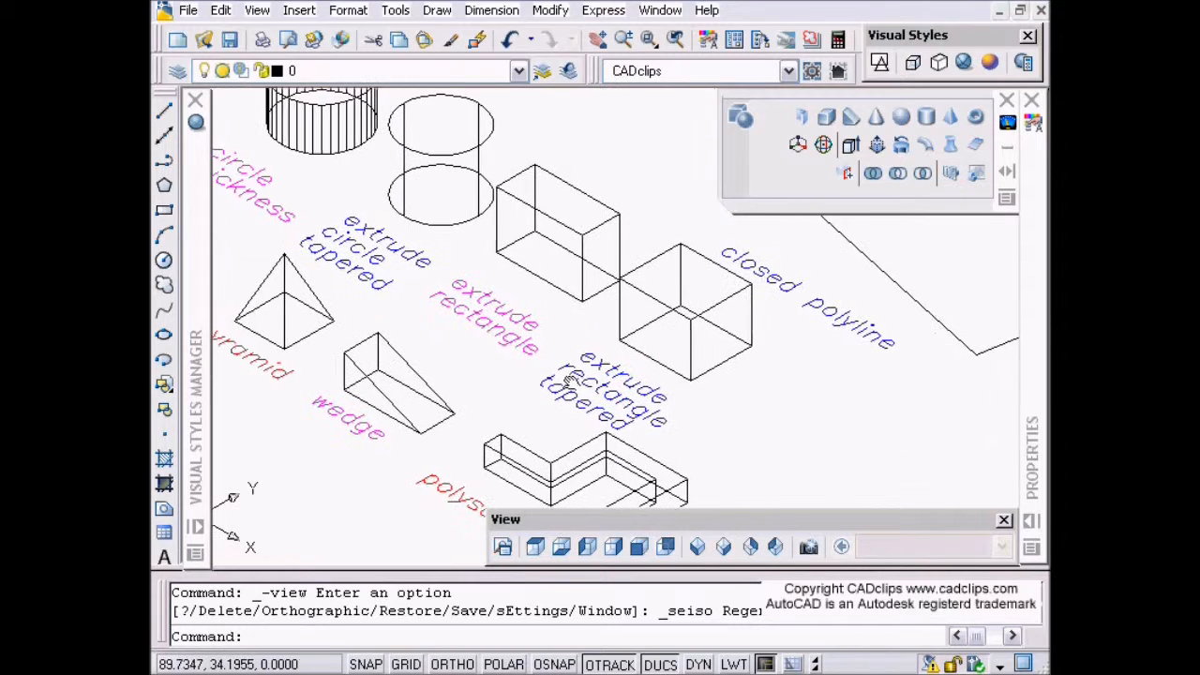
left_click(878, 150)
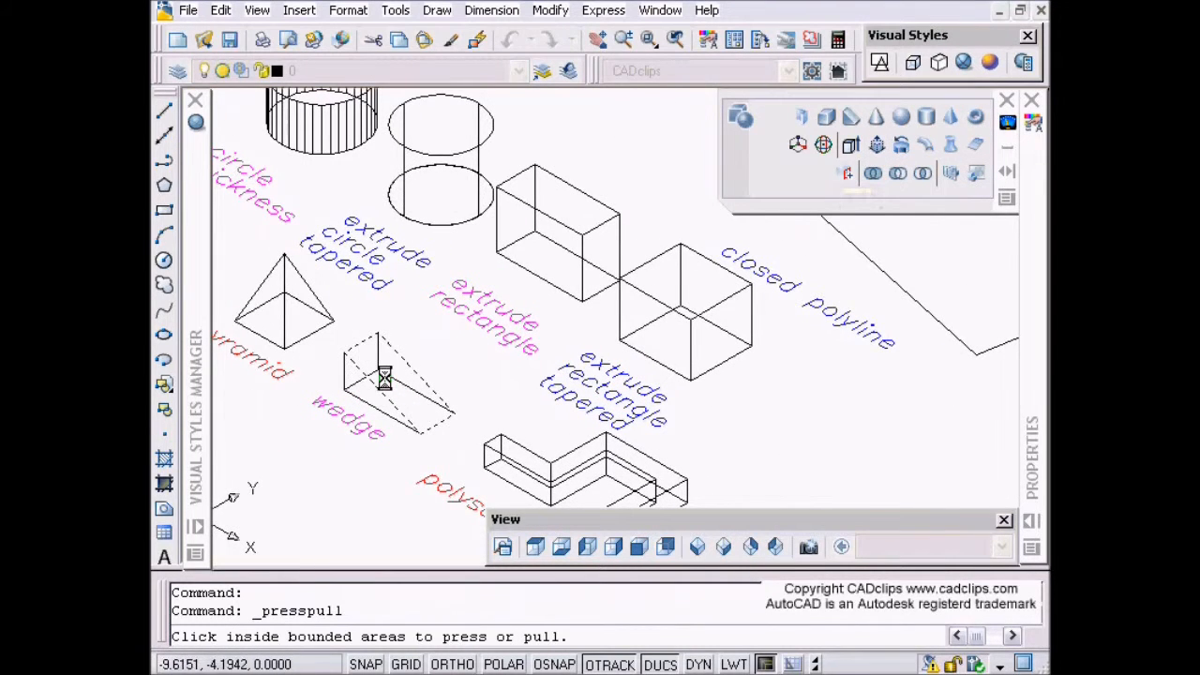
scroll(384, 377, "up", 5)
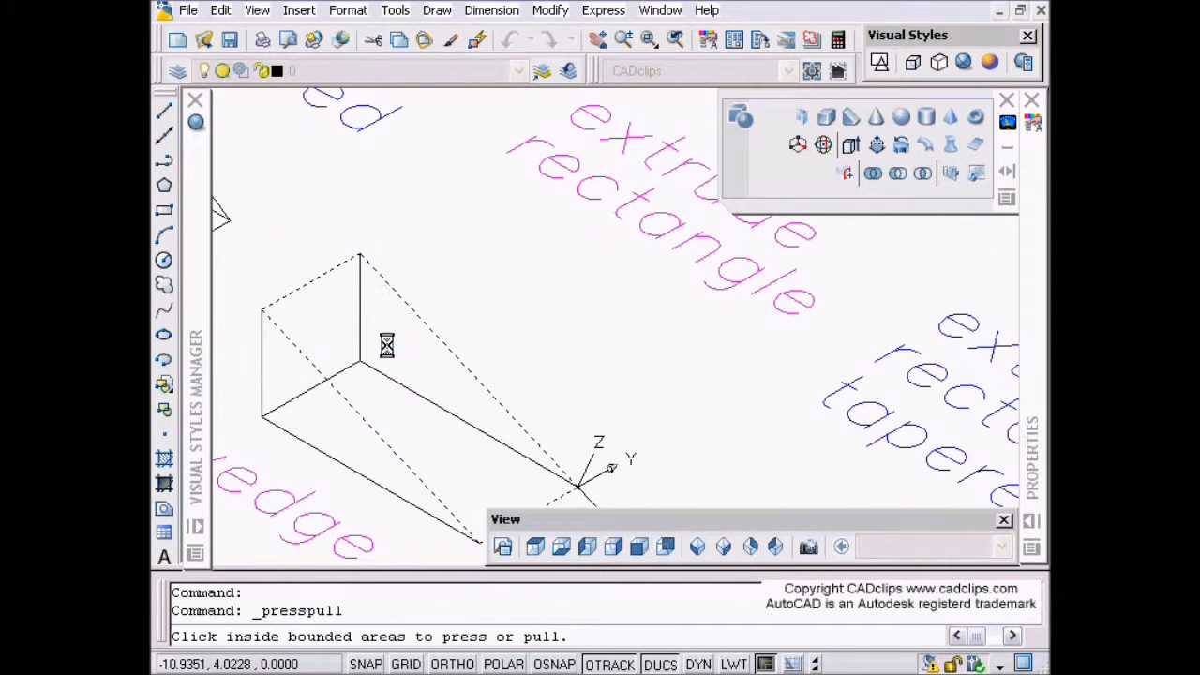
middle_click_drag(458, 465, 443, 337)
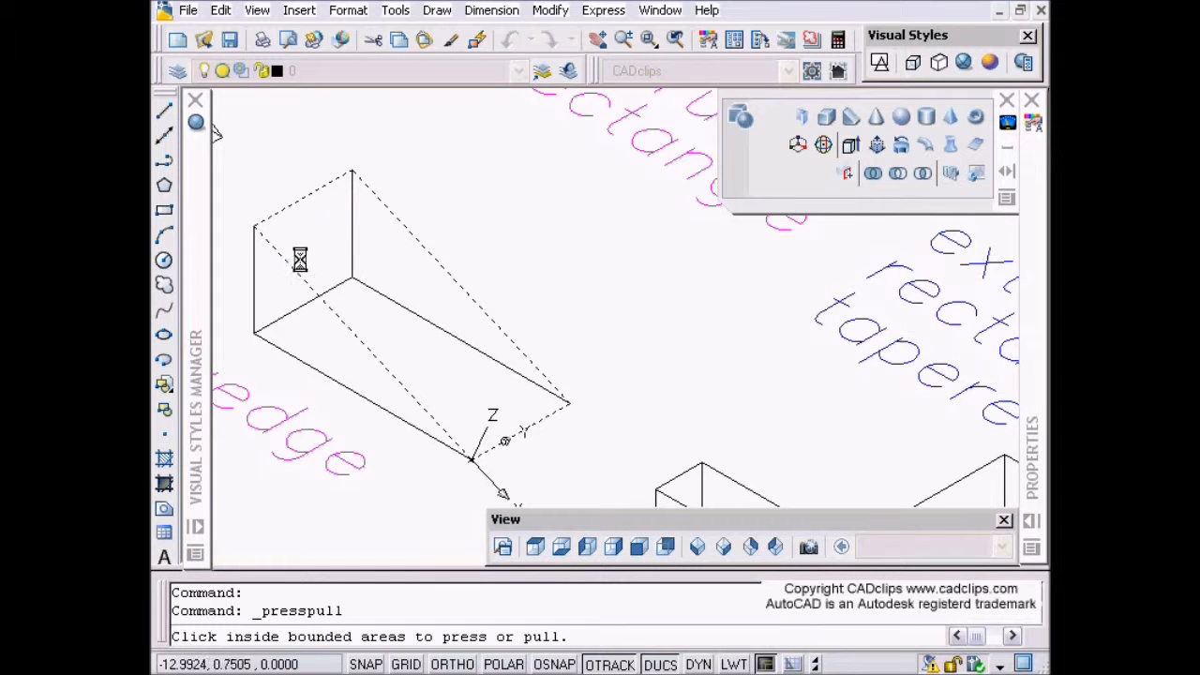
scroll(472, 407, "down", 3)
middle_click_drag(436, 348, 626, 372)
left_click(701, 403)
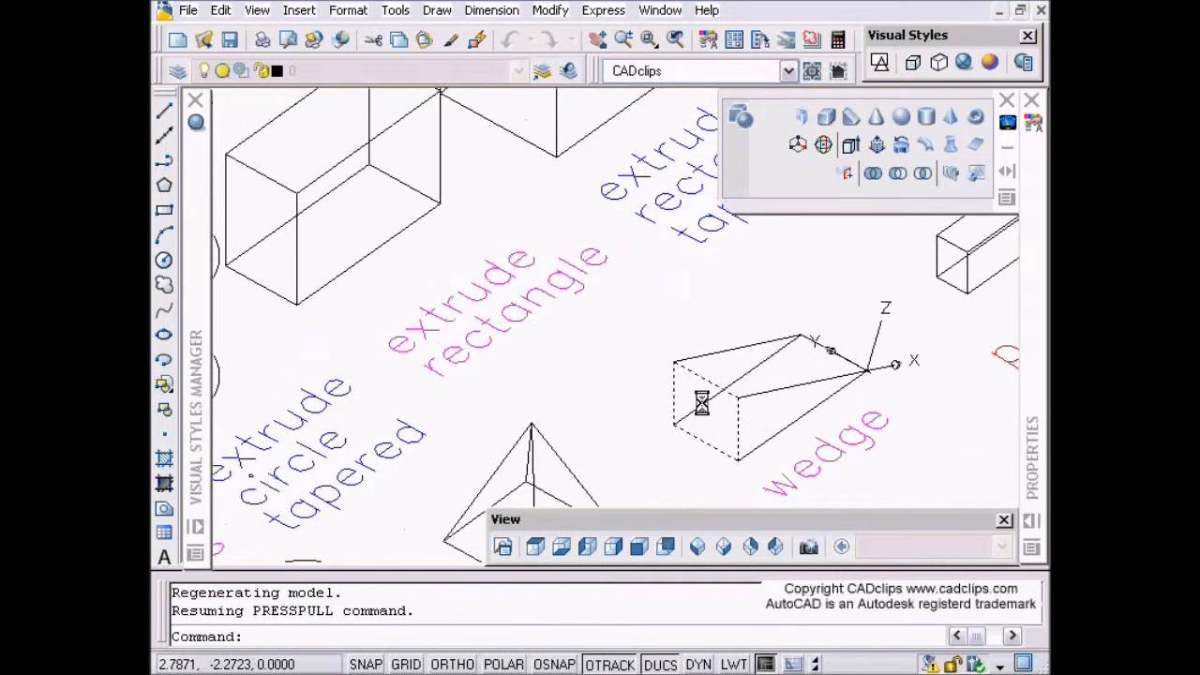
Examine the pyramid, the extruded rectangle and the tapered extruded circle for faces Presspull can pick.
middle_click_drag(754, 435, 774, 308)
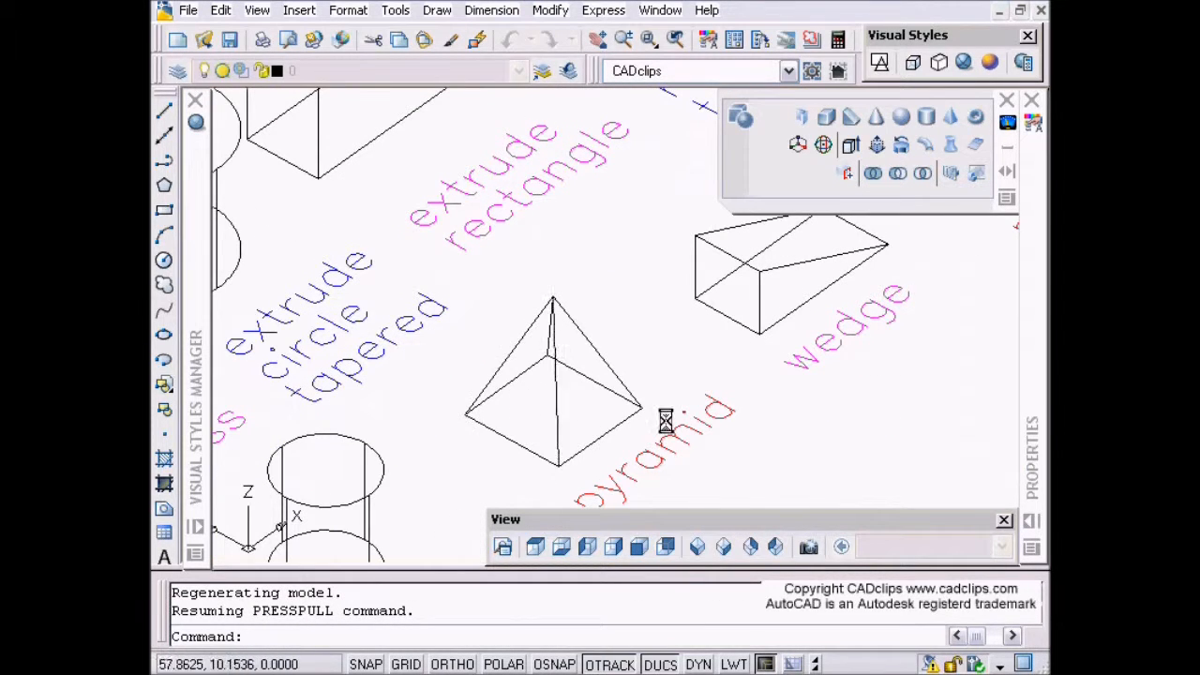
middle_click_drag(576, 404, 801, 401, "shift")
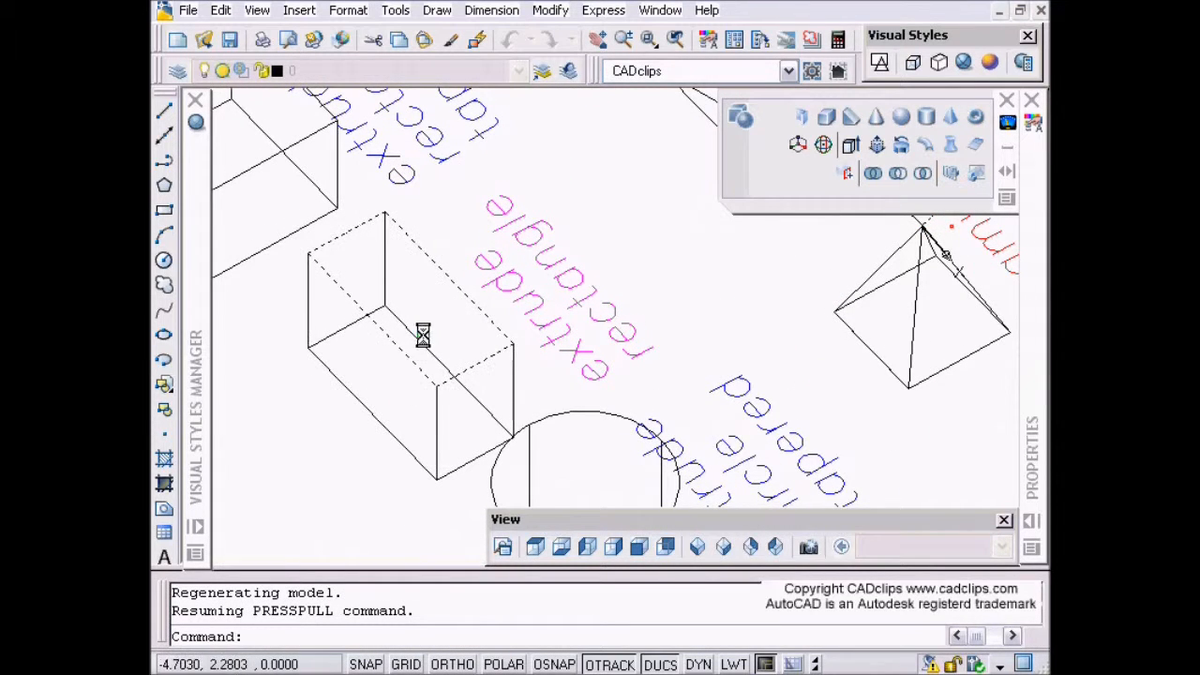
middle_click_drag(577, 445, 496, 324)
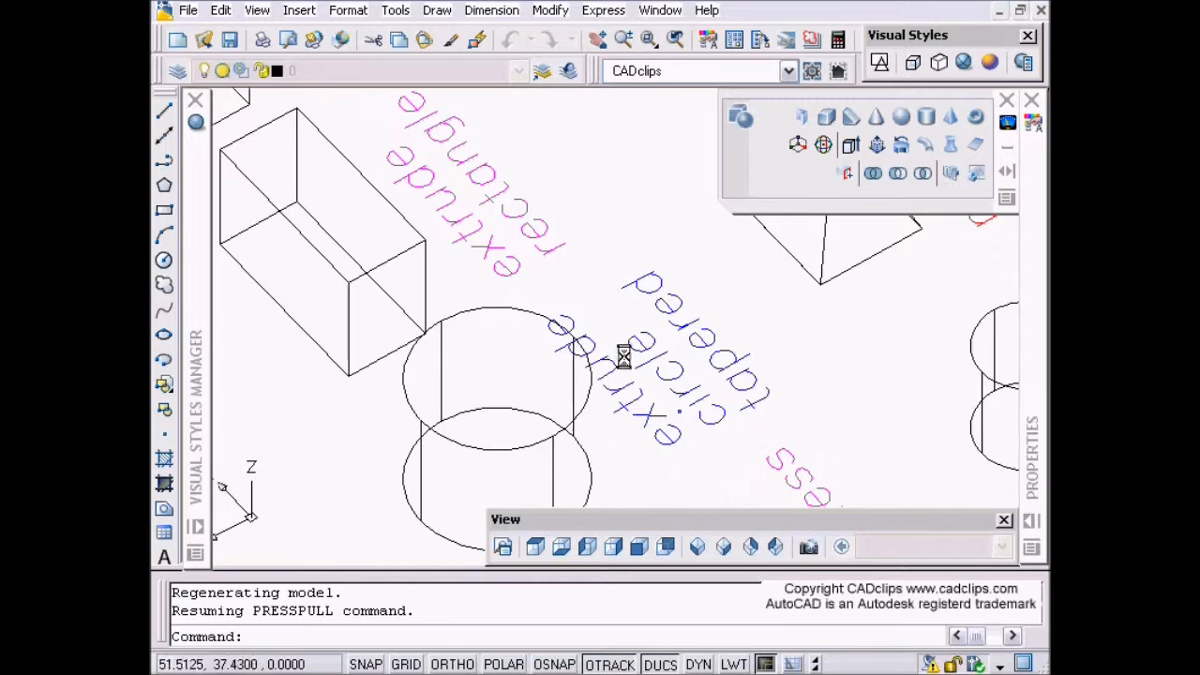
middle_click_drag(581, 385, 379, 391)
middle_click_drag(530, 241, 519, 421)
scroll(591, 308, "down", 1)
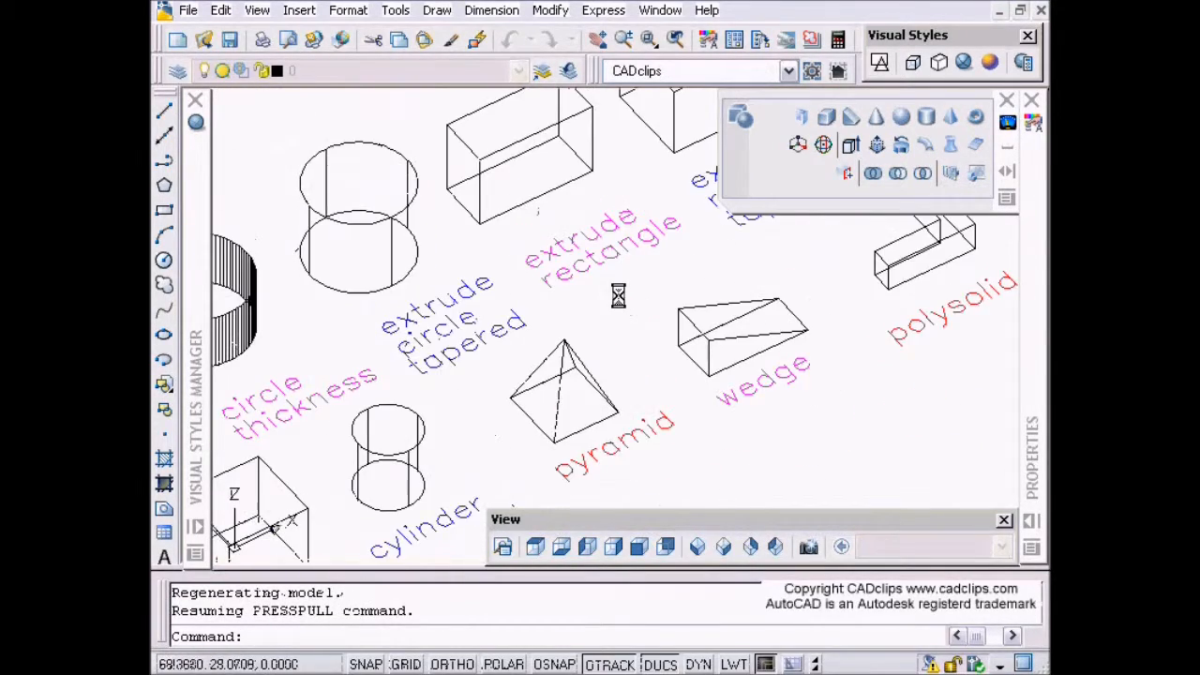
Try Presspull on the long side face of the polysolid's end segment and cancel the operation.
middle_click_drag(863, 225, 615, 353)
left_click(847, 172)
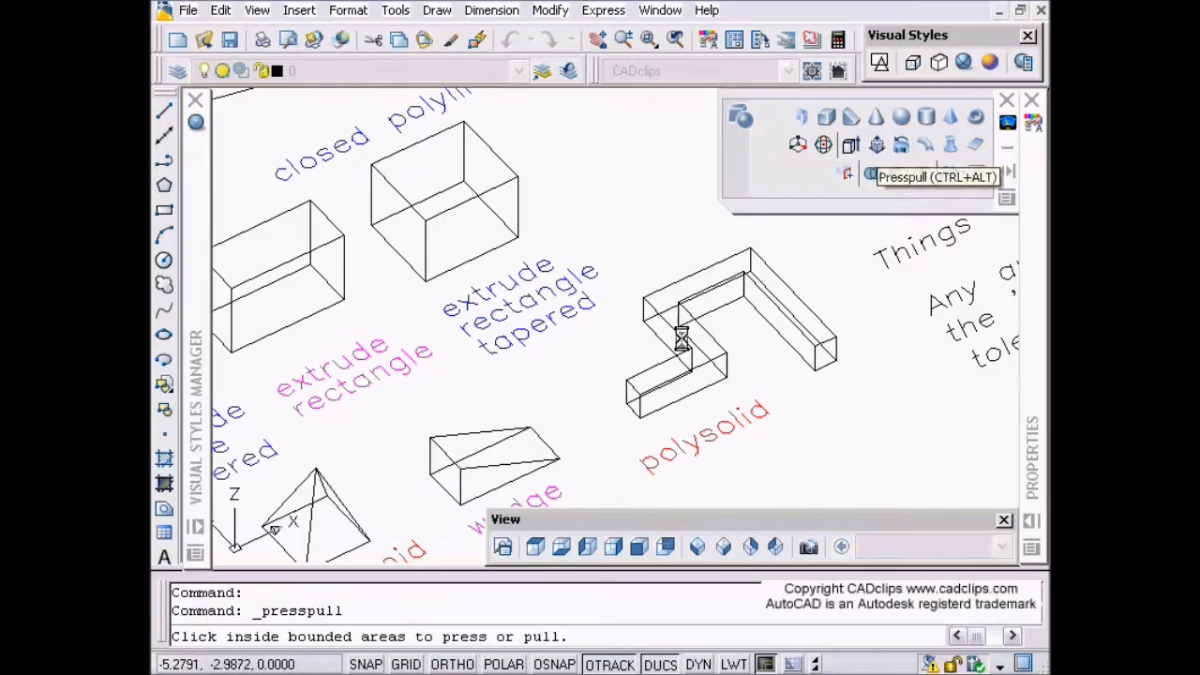
middle_click_drag(643, 345, 614, 363, "shift")
middle_click_drag(544, 335, 511, 290, "shift")
scroll(512, 292, "up", 1)
scroll(513, 292, "down", 3)
scroll(514, 294, "up", 3)
middle_click_drag(515, 336, 539, 339)
middle_click_drag(613, 367, 536, 289)
left_click(708, 387)
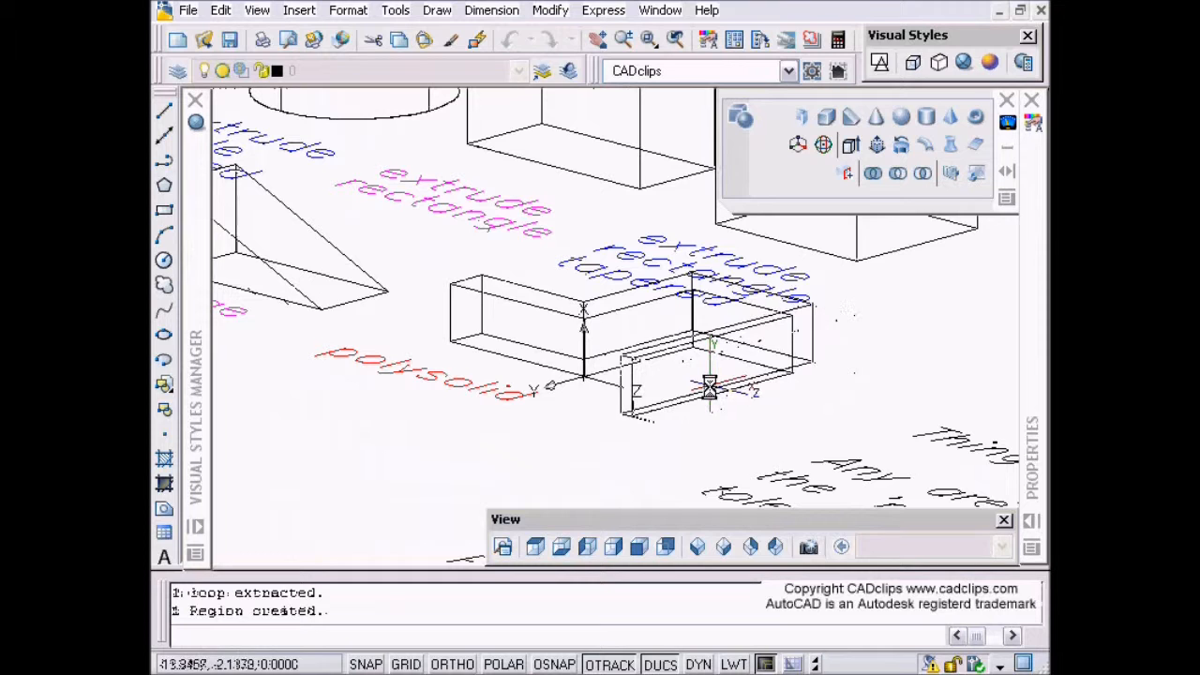
key("Escape")
Return to the top view and read the note that Presspull works on any area hatchable by picking a point.
mouse_move(763, 420)
middle_mouse_down()
mouse_move(554, 300)
mouse_move(388, 263)
middle_mouse_up()
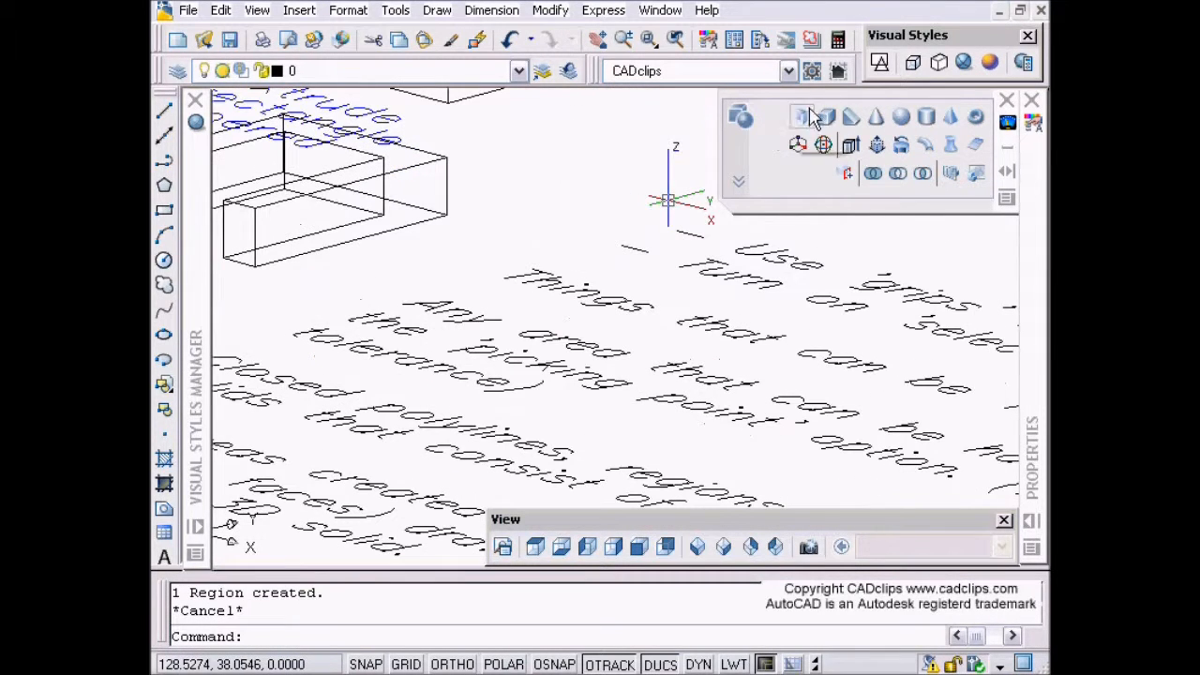
left_click(534, 547)
scroll(514, 352, "up", 5)
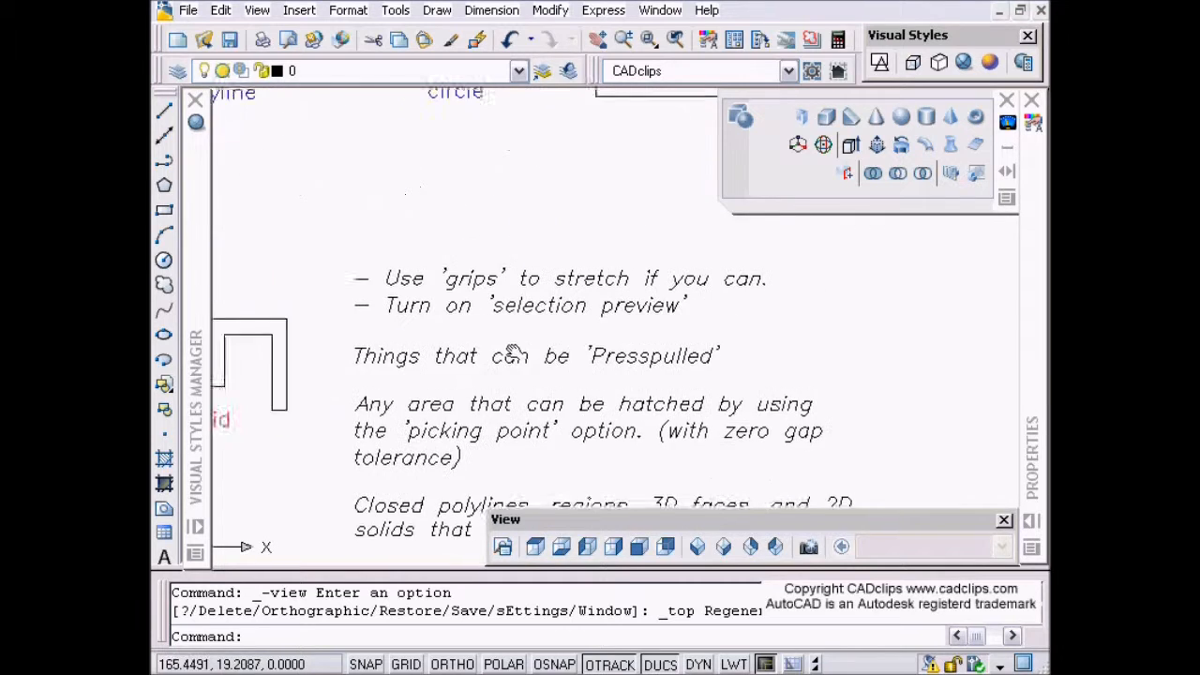
middle_click_drag(514, 353, 489, 350)
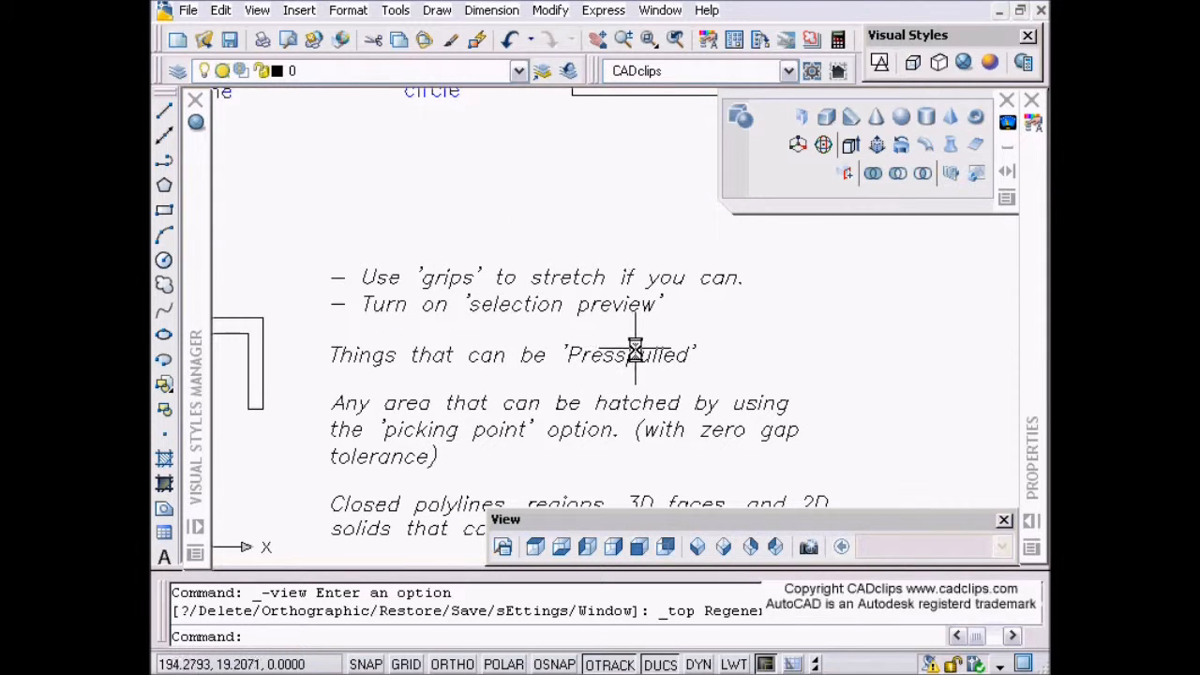
mouse_move(636, 350)
middle_mouse_down()
mouse_move(658, 312)
mouse_move(722, 322)
mouse_move(848, 291)
middle_mouse_up()
scroll(700, 280, "up", 2)
middle_click_drag(785, 339, 726, 329)
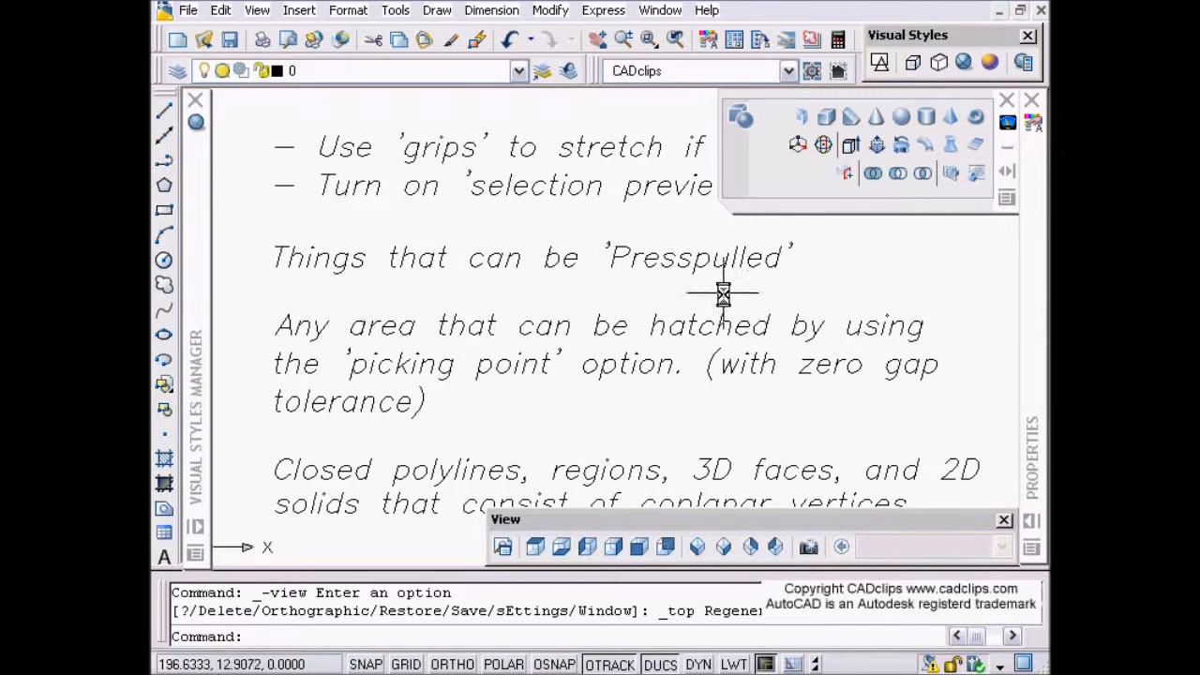
middle_click_drag(538, 353, 563, 360)
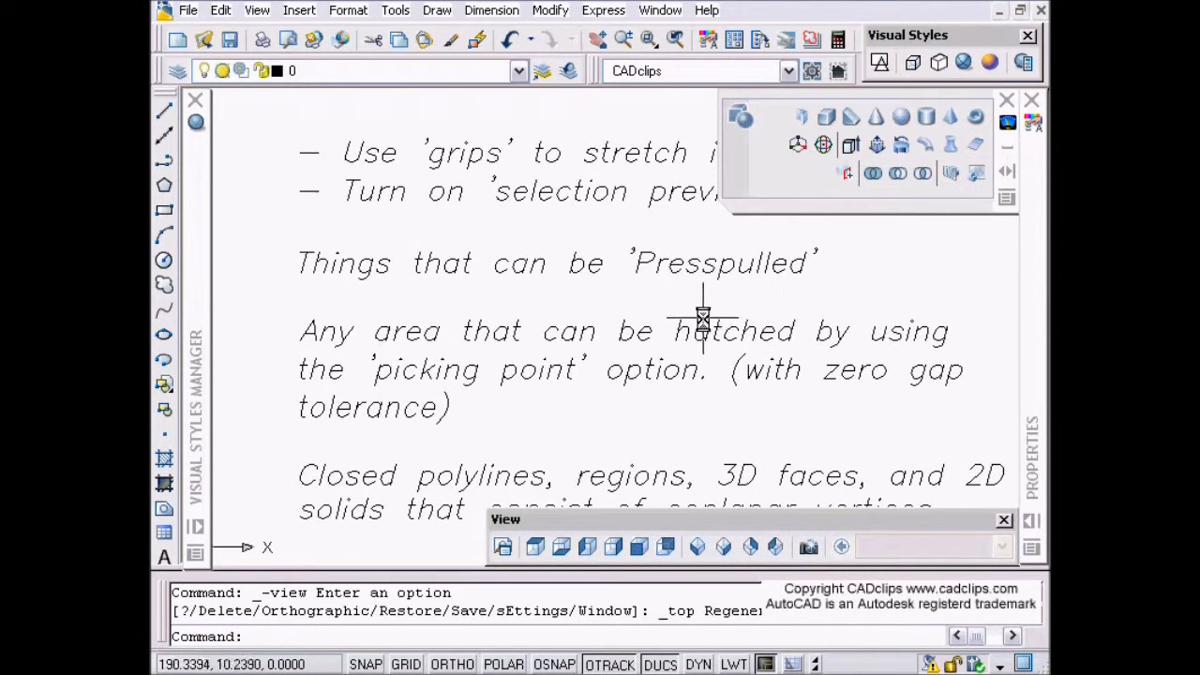
left_click(422, 369)
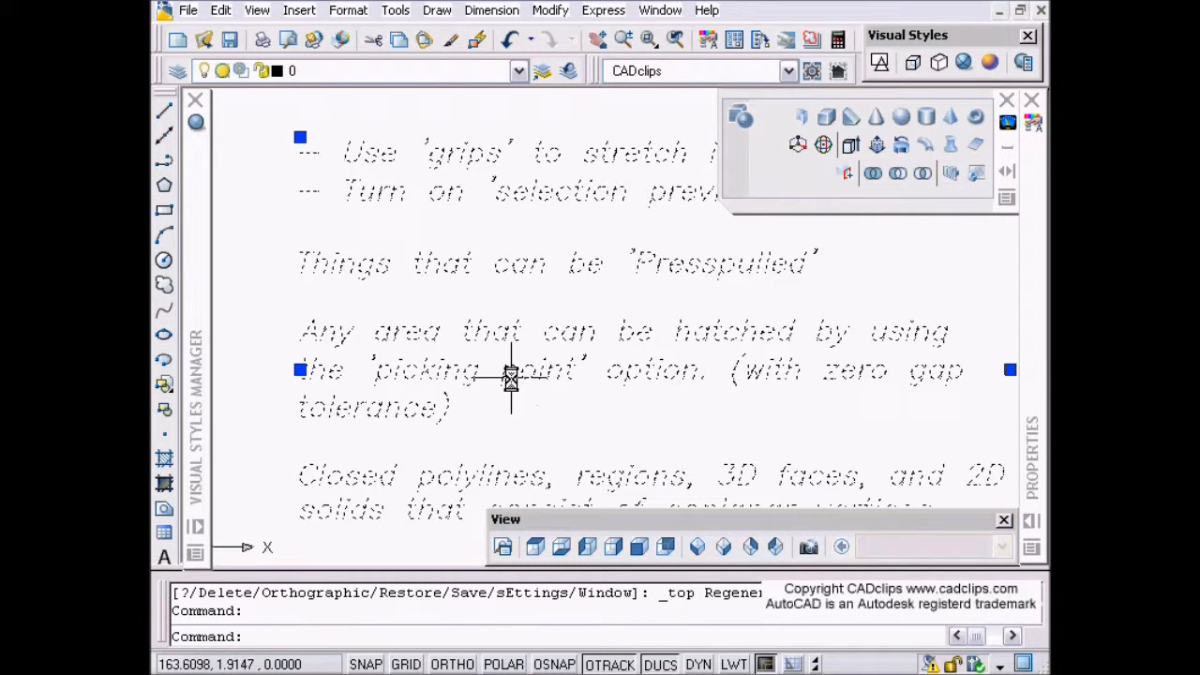
key("Escape")
Run HATCH with picked internal points to test the polysolid, wedge and pyramid as boundaries, and cancel without hatching.
middle_click_drag(246, 373, 518, 402)
middle_click_drag(431, 281, 578, 306)
scroll(579, 305, "up", 2)
key("Escape")
type("h")
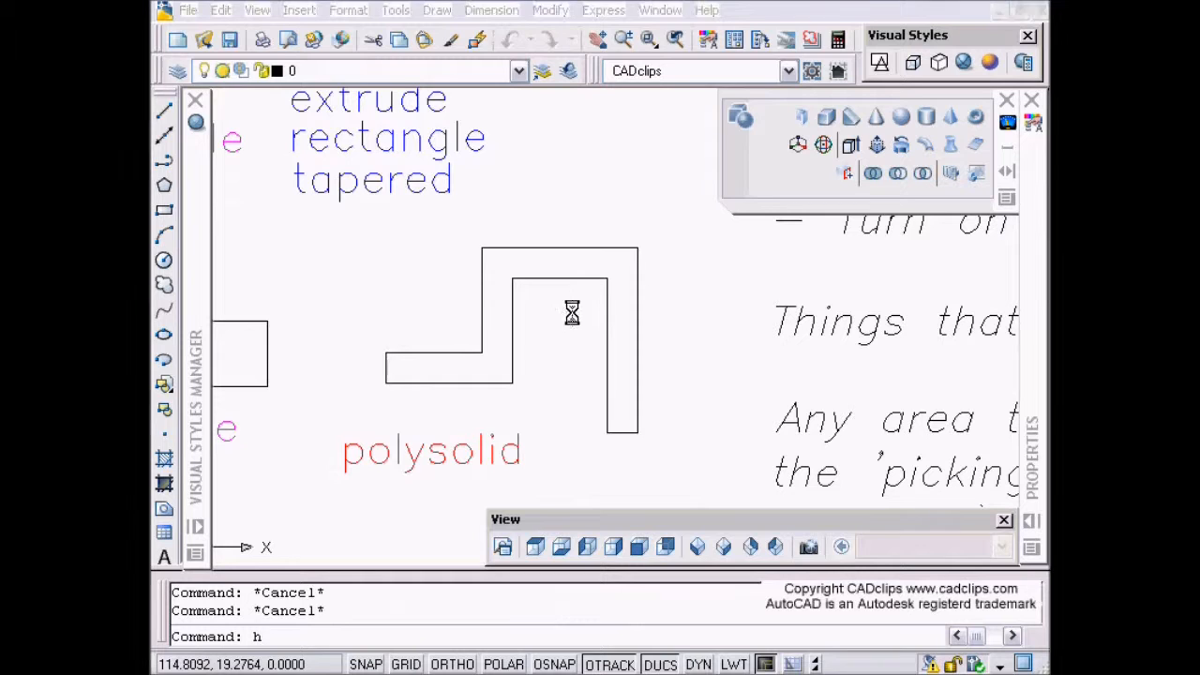
key("Return")
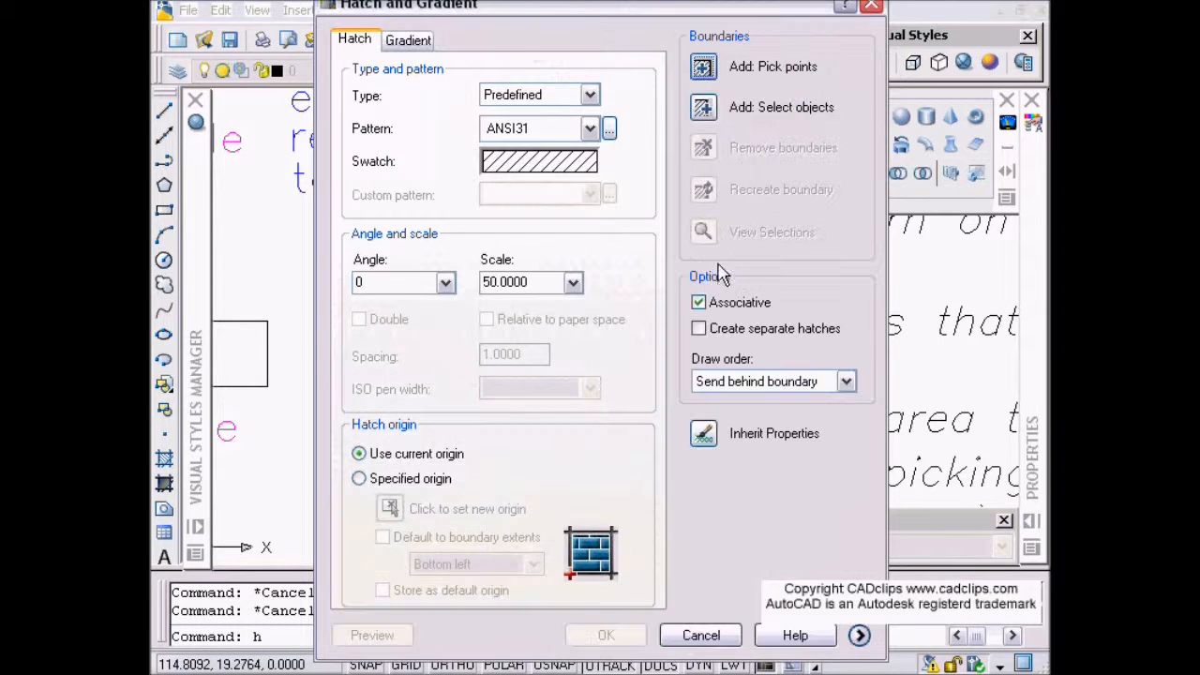
left_click(704, 70)
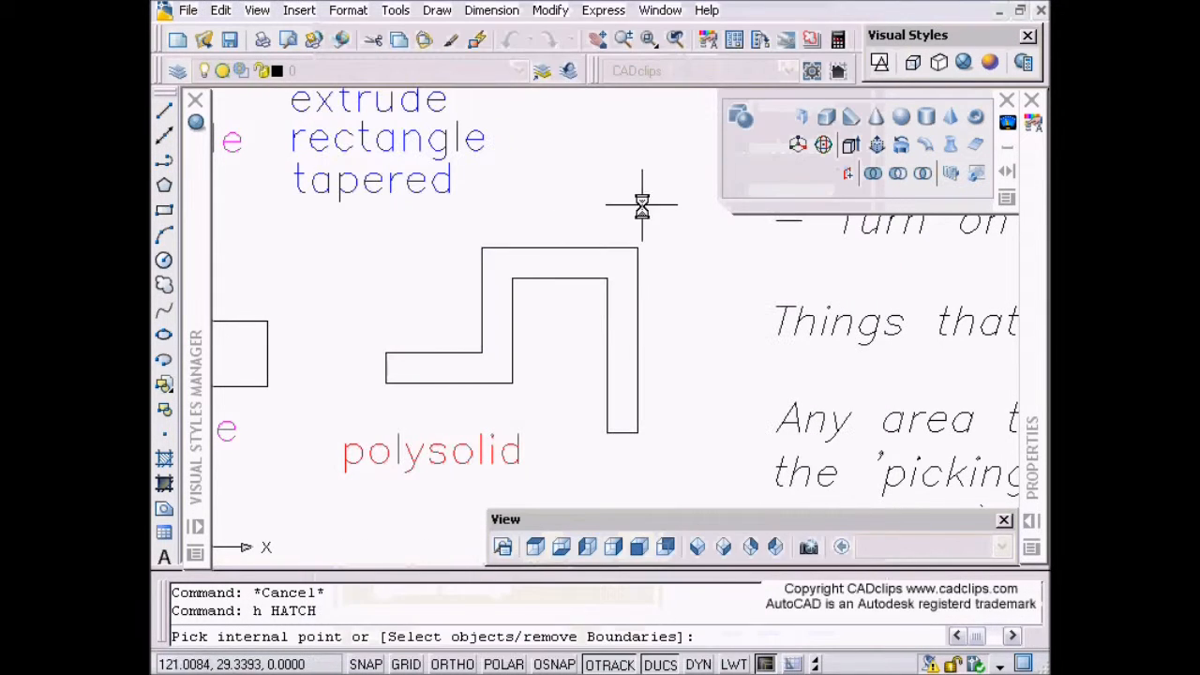
left_click(567, 263)
middle_click_drag(388, 369, 588, 380)
left_click(391, 365)
middle_click_drag(312, 362, 619, 384)
left_click(496, 356)
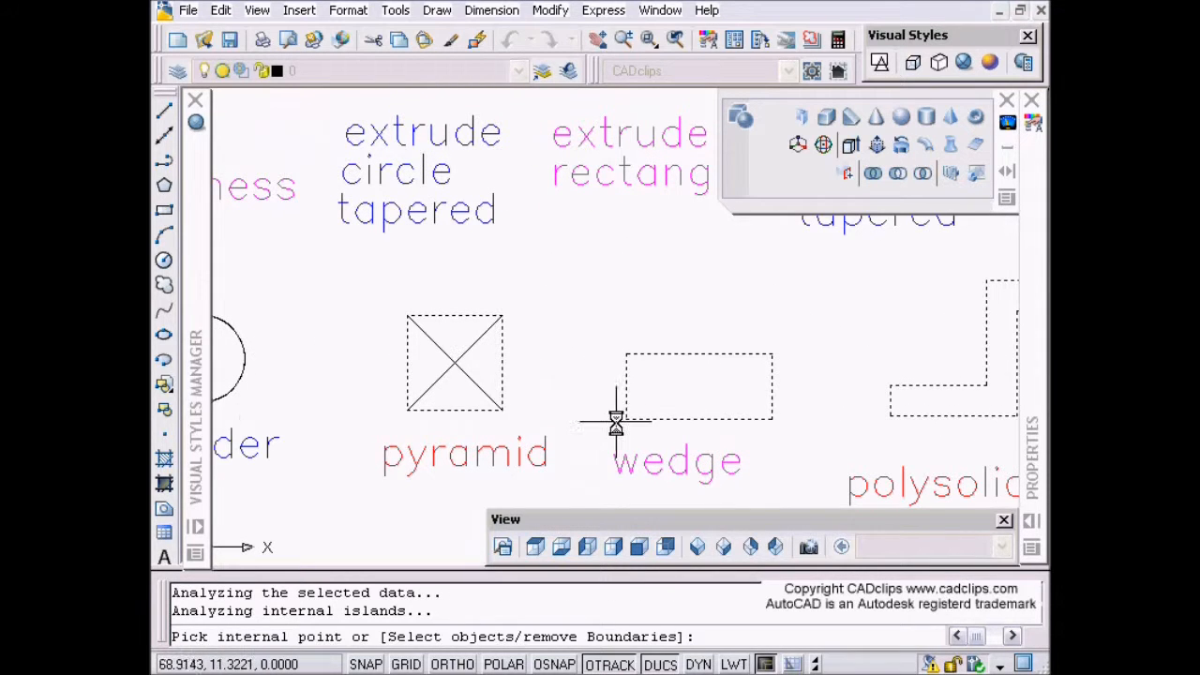
key("Escape")
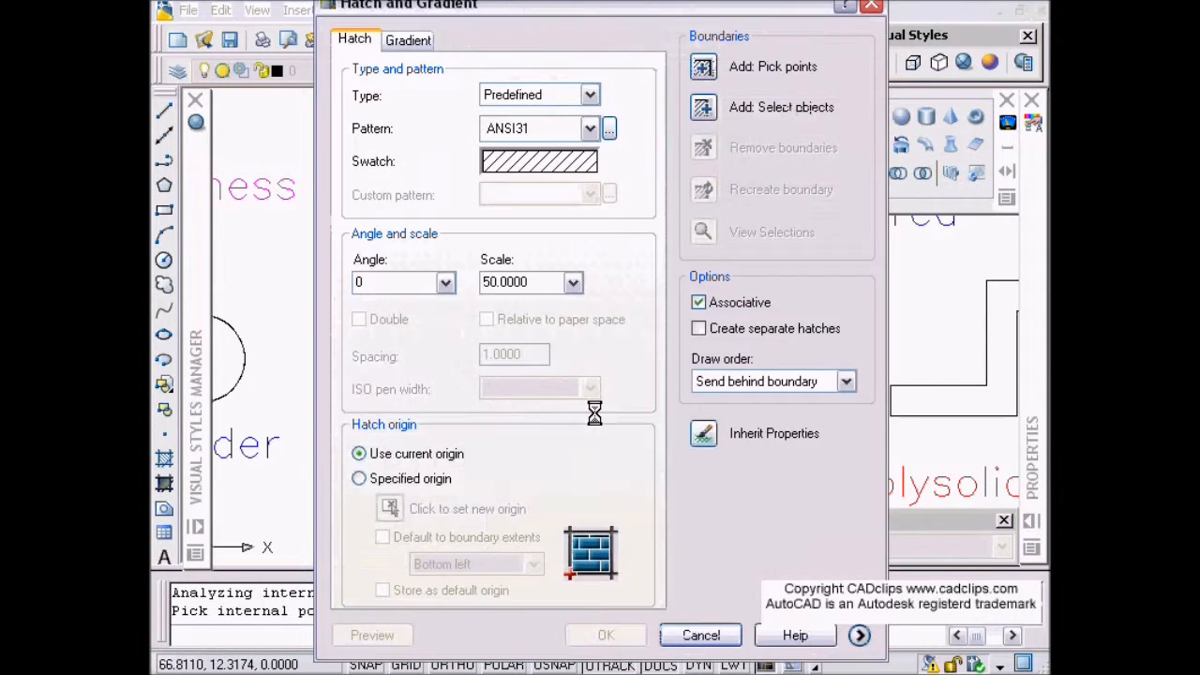
key("Escape")
Go back to the notes and read the entries on closed polylines, regions, 3D faces and flat coplanar areas.
middle_click_drag(731, 383, 266, 246)
mouse_move(628, 314)
middle_mouse_down()
mouse_move(332, 338)
mouse_move(318, 281)
middle_mouse_up()
scroll(384, 326, "down", 1)
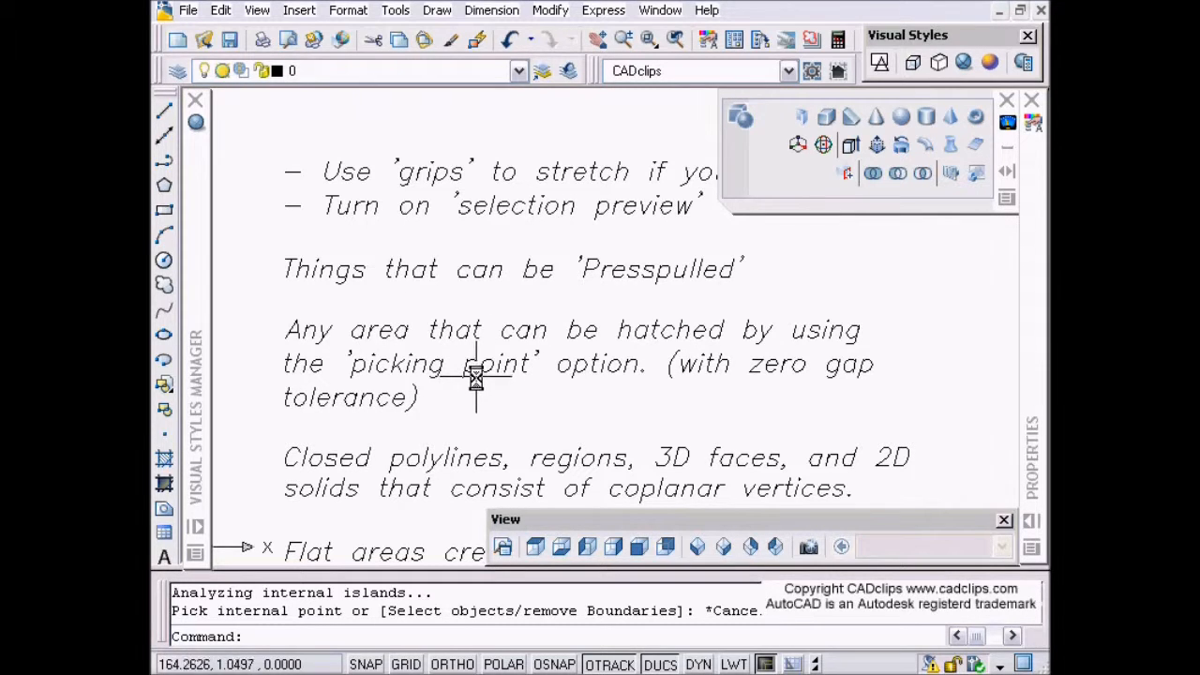
middle_click_drag(622, 380, 624, 321)
middle_click_drag(568, 375, 548, 315)
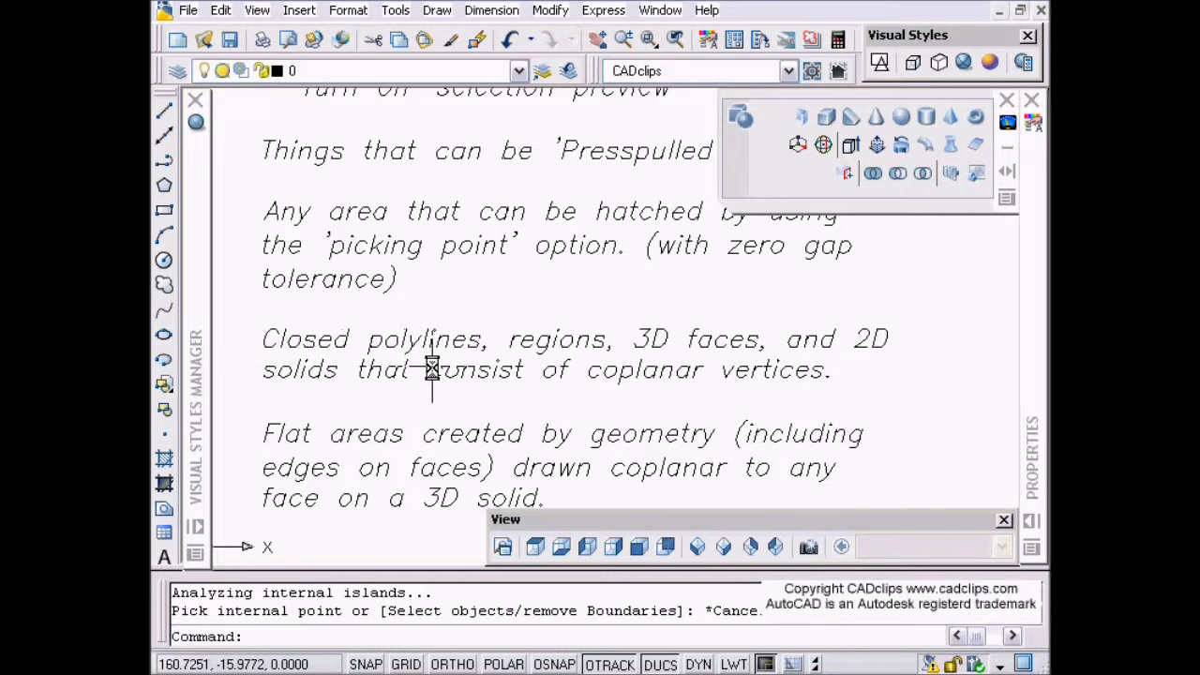
Inspect the large rectangle and one small rectangle inside it as separate closed objects by selecting both, and clear the selection.
mouse_move(343, 254)
middle_mouse_down()
mouse_move(838, 366)
mouse_move(597, 404)
middle_mouse_up()
mouse_move(578, 283)
middle_mouse_down()
mouse_move(463, 332)
mouse_move(317, 370)
middle_mouse_up()
middle_click_drag(504, 365, 320, 357)
middle_click_drag(511, 283, 275, 313)
middle_click_drag(599, 303, 466, 338)
middle_click_drag(674, 187, 594, 200)
left_click(488, 195)
left_click(534, 151)
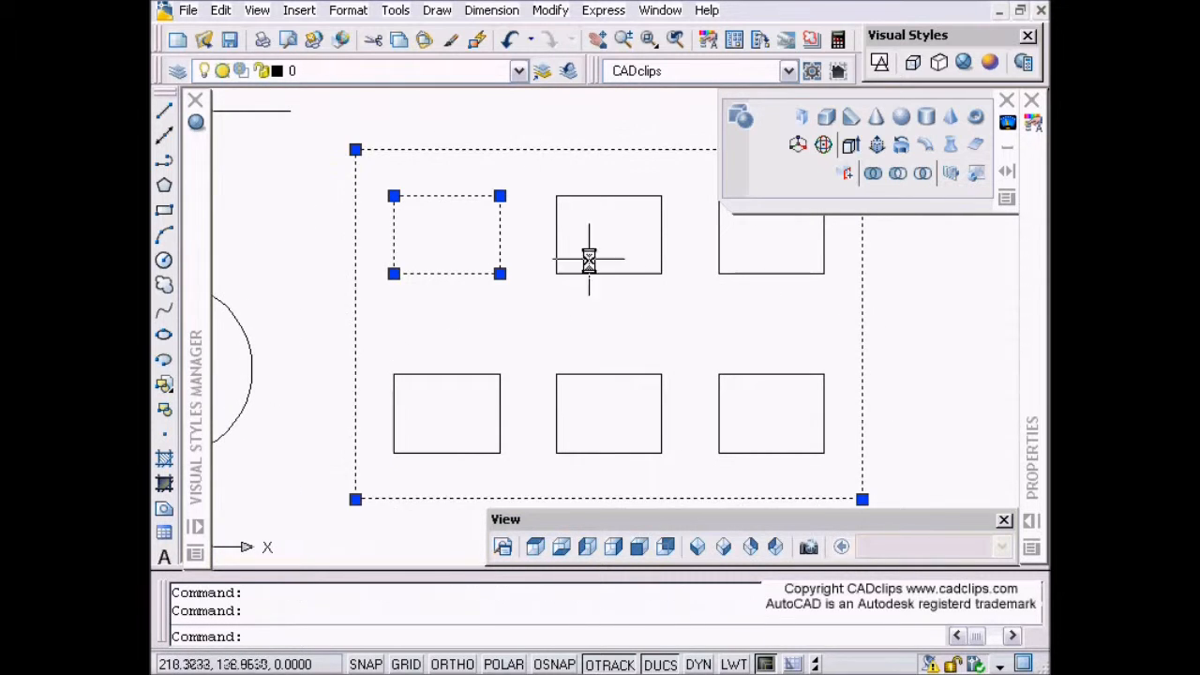
key("Escape")
Draw a rectangle and a circle overlapping its upper edge in the empty area beside the Presspull notes.
middle_click_drag(600, 311, 362, 170)
scroll(460, 250, "down", 3)
middle_click_drag(600, 364, 399, 164)
middle_click_drag(215, 305, 611, 407)
scroll(566, 390, "up", 2)
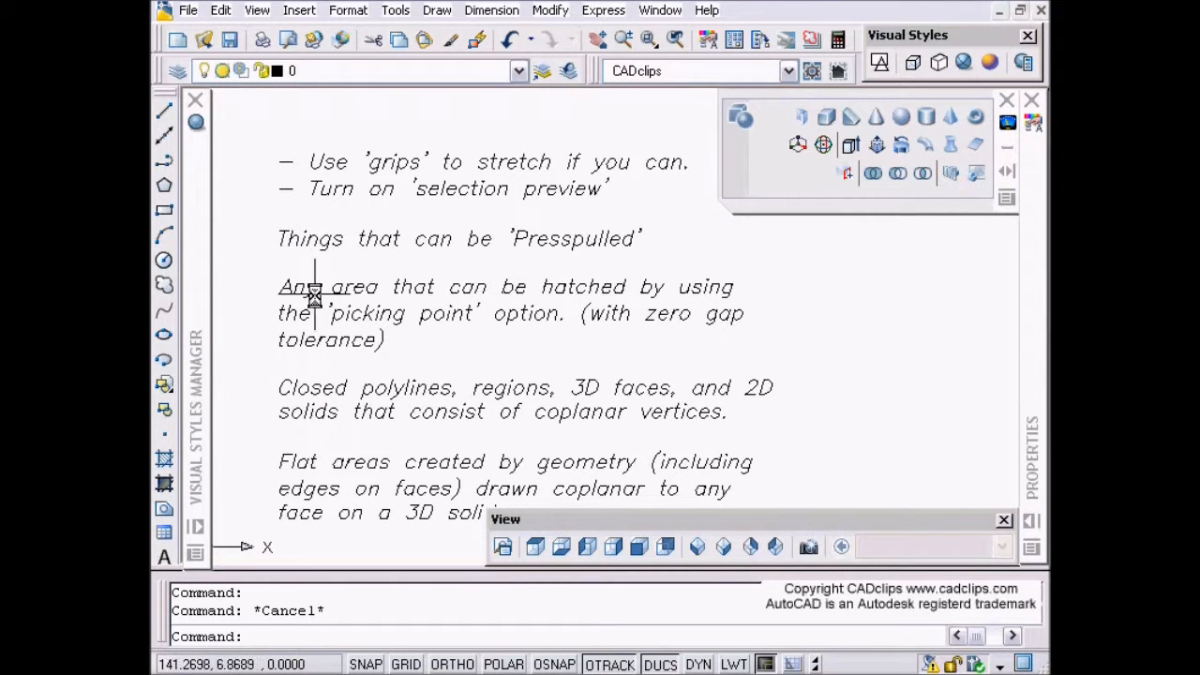
left_click(164, 214)
left_click(813, 300)
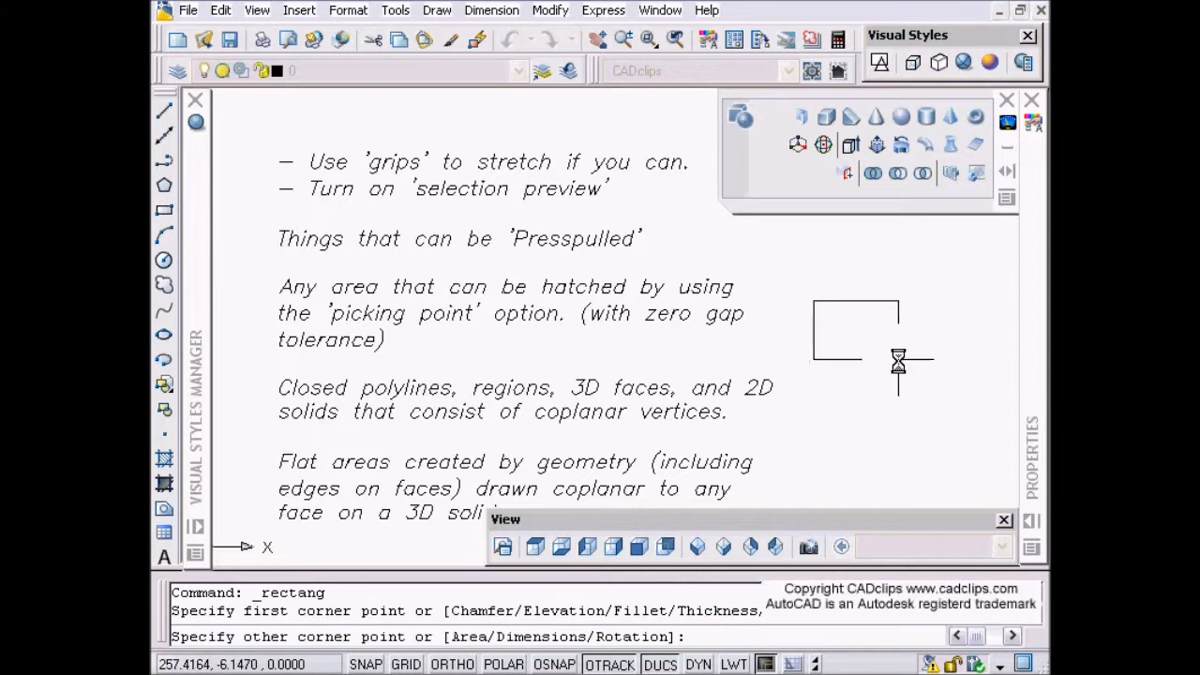
left_click(945, 382)
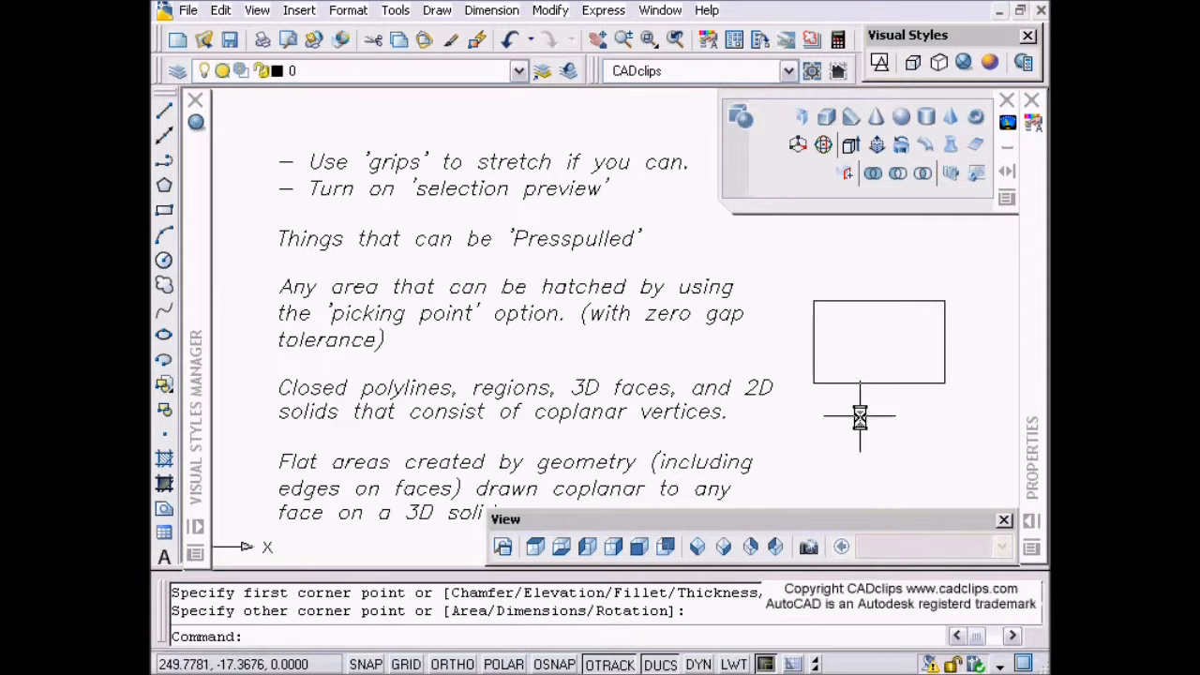
left_click(164, 261)
left_click(848, 277)
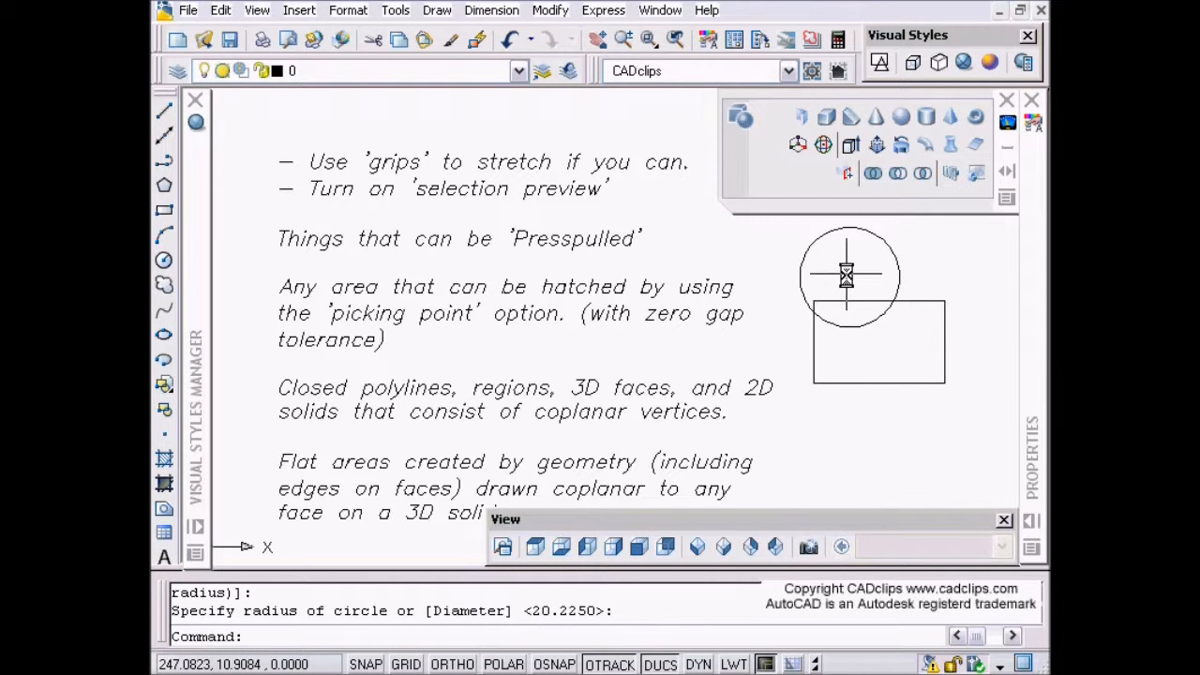
Erase the sample rectangle and circle beside the notes.
key("Escape")
key("Escape")
type("e")
key("Return")
left_click(951, 242)
left_click(864, 322)
key("Return")
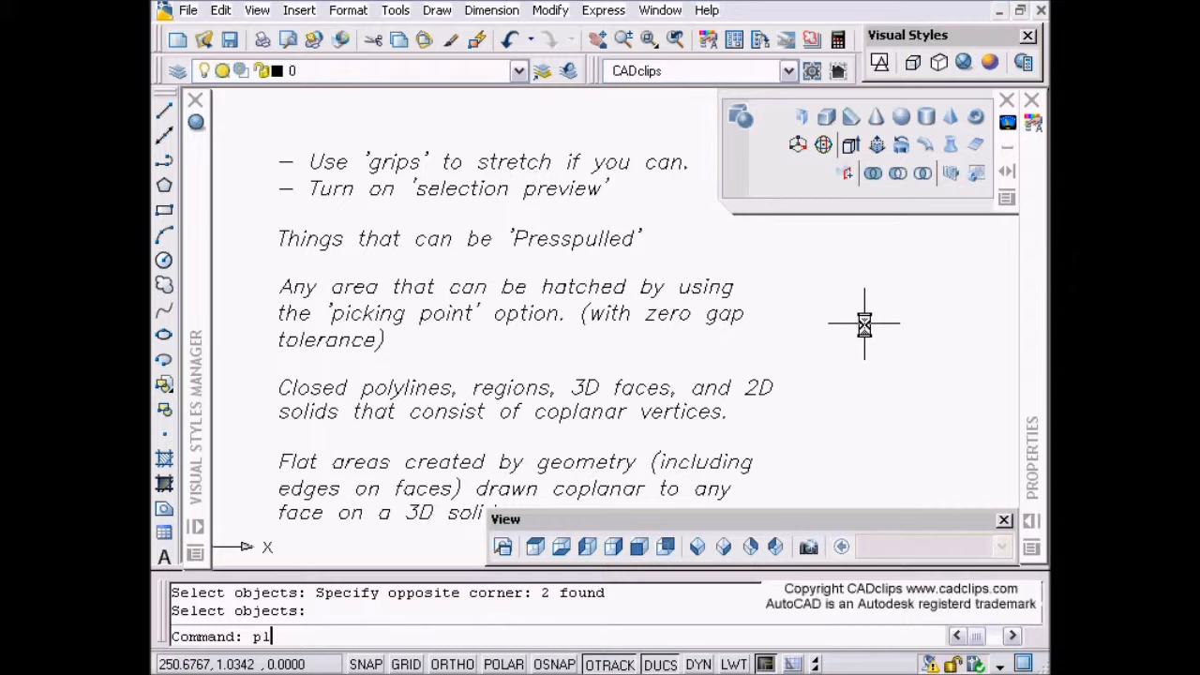
Draw an irregular five-sided polyline beside the notes, turning object snap on to finish it at its starting point.
type("pl")
key("Return")
left_click(836, 298)
left_click(856, 238)
left_click(949, 250)
left_click(946, 373)
left_click(841, 436)
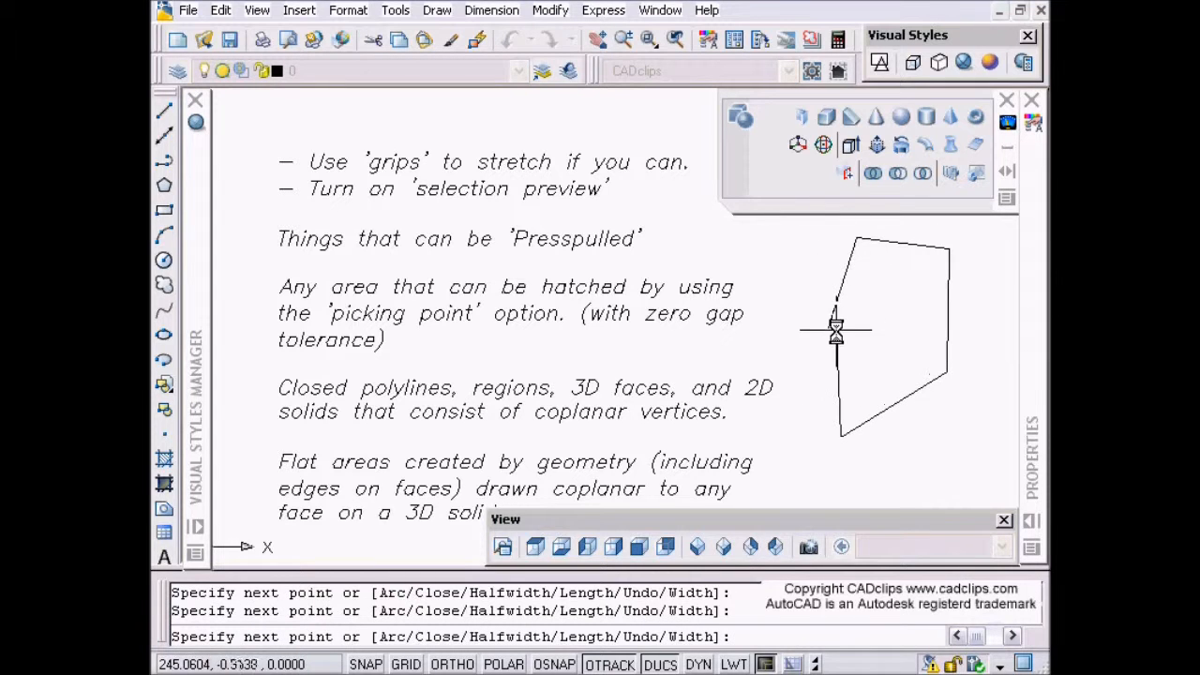
key("F3")
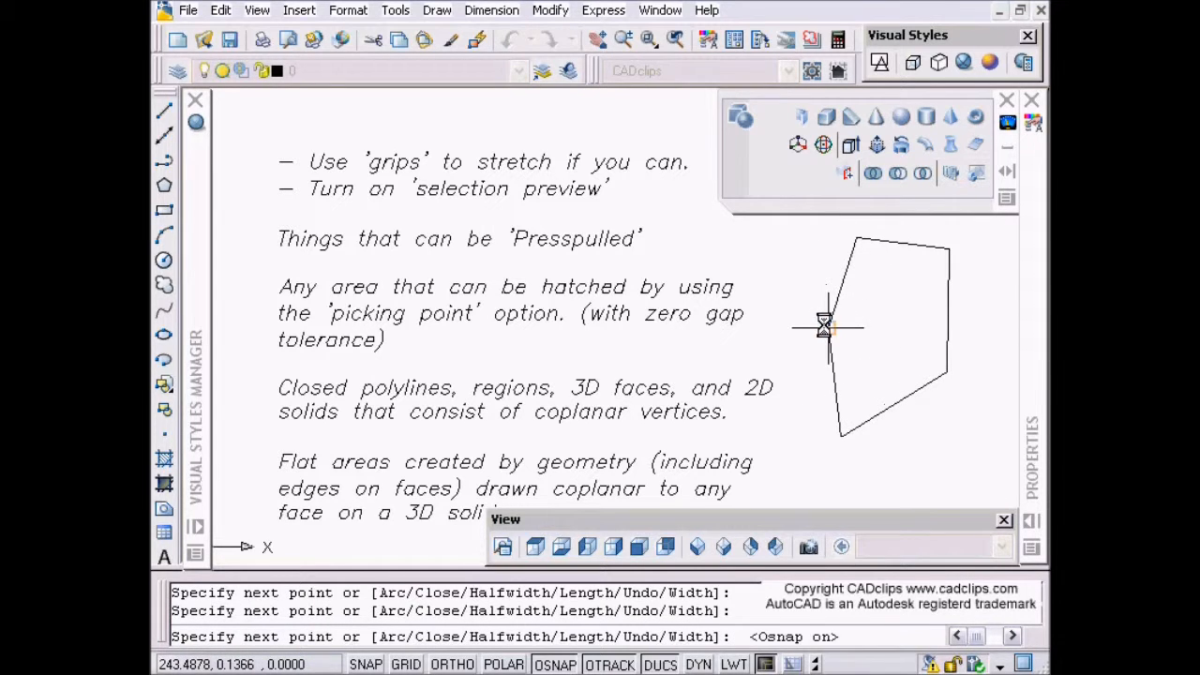
left_click(830, 323)
key("Return")
Set the five-sided polyline's Closed property to Yes and clear the selection.
left_click(836, 293)
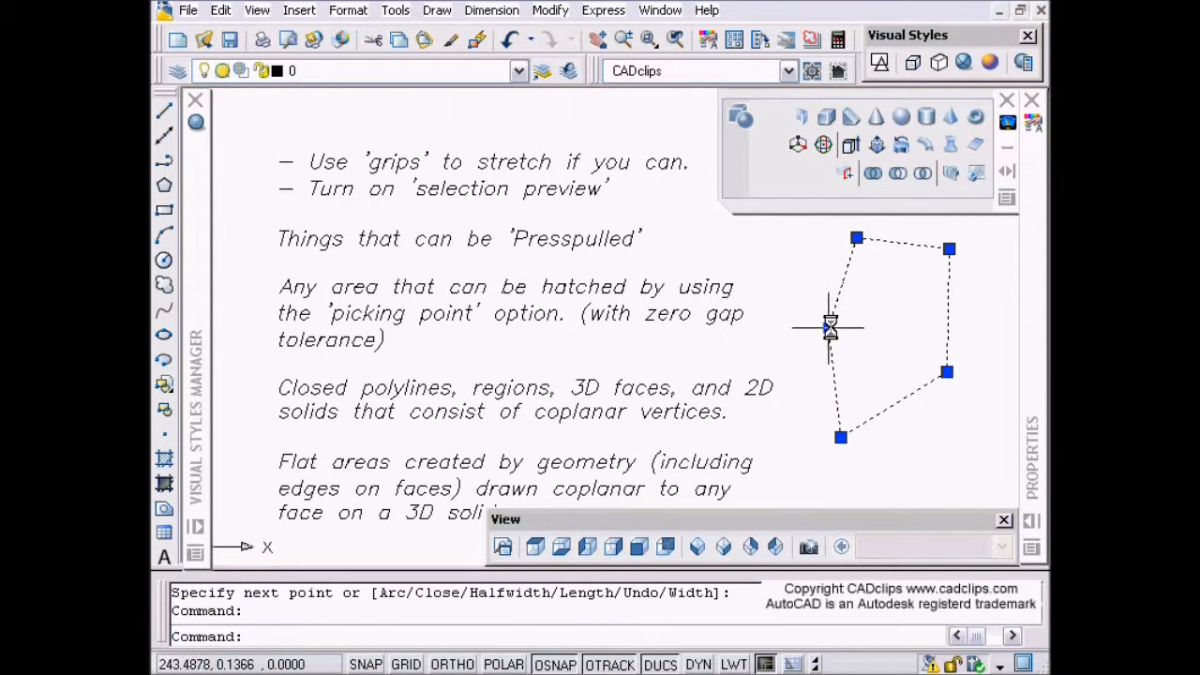
key("Escape")
left_click(843, 269)
mouse_move(1034, 262)
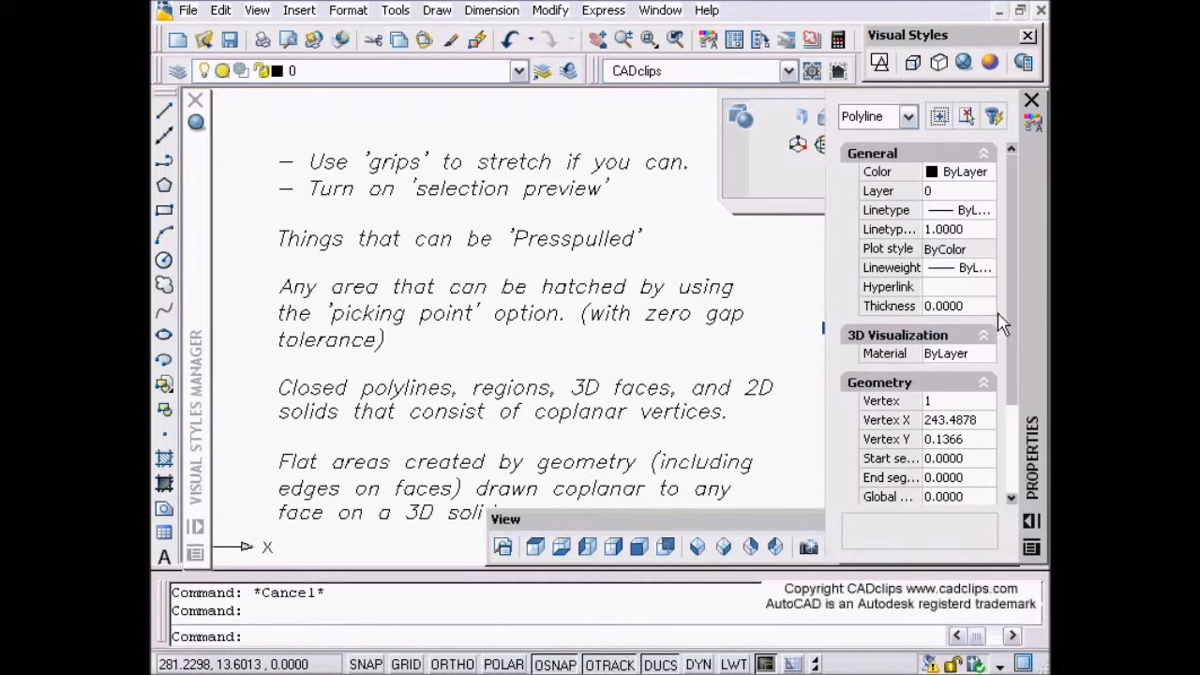
scroll(1017, 313, "down", 4)
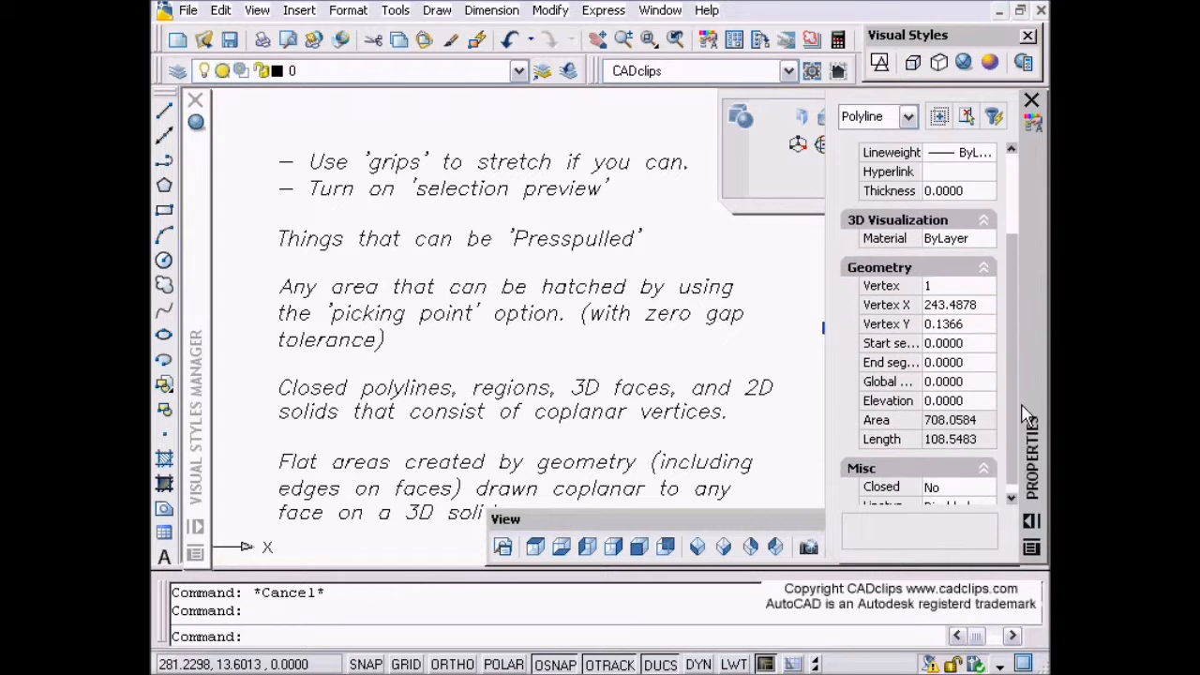
left_click(965, 468)
left_click(986, 468)
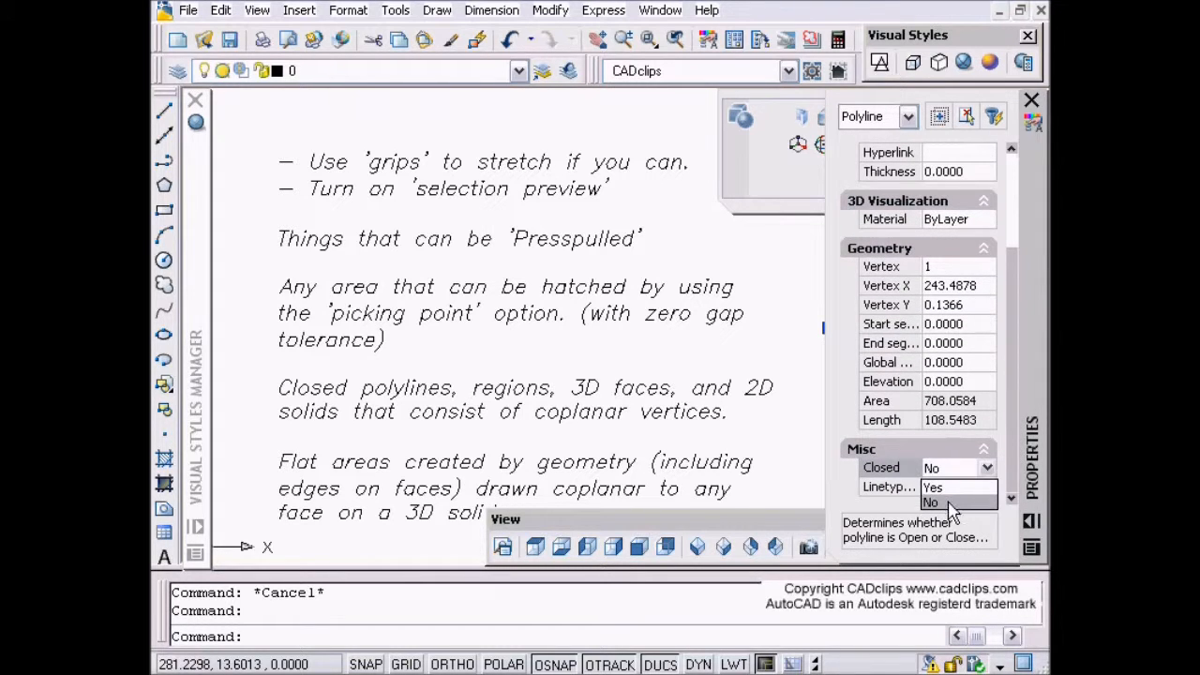
left_click(937, 484)
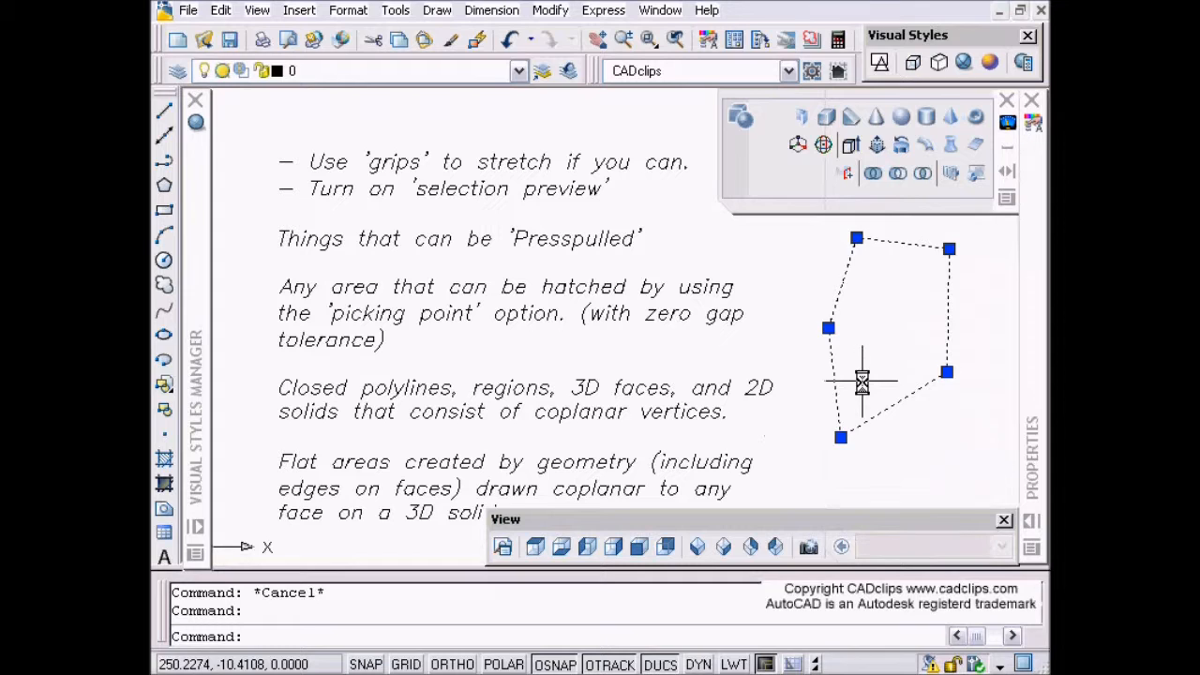
key("Escape")
Try Presspull on the area inside the five-sided polyline and cancel the operation.
left_click(876, 146)
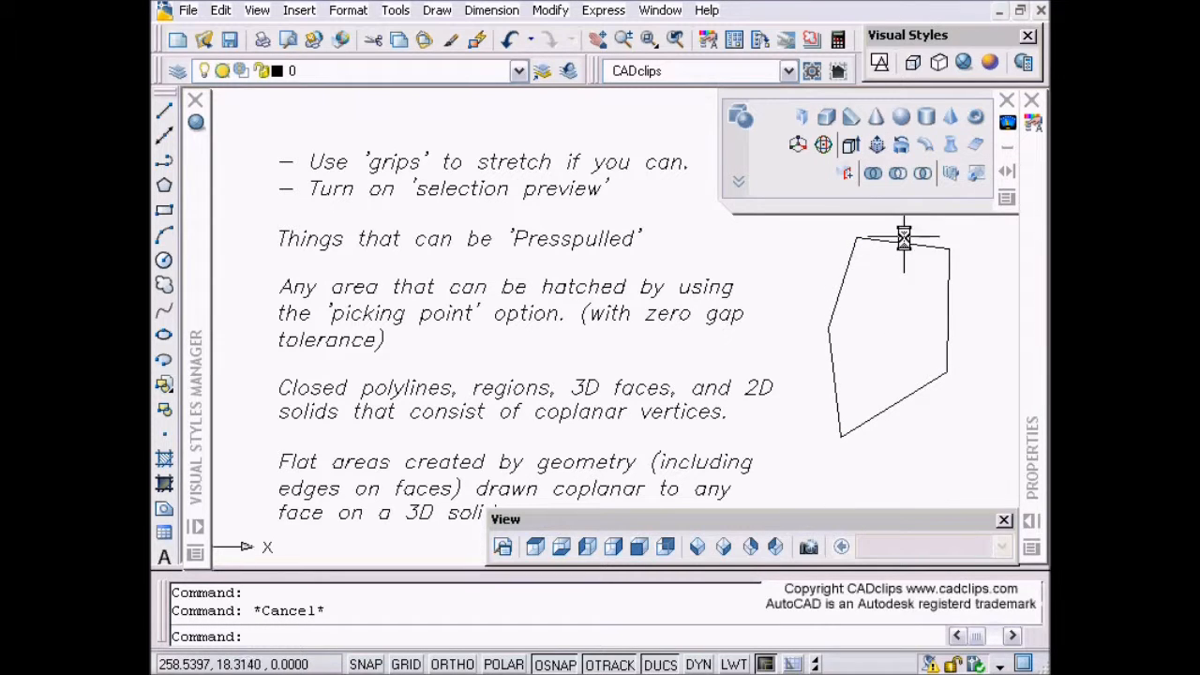
left_click(876, 146)
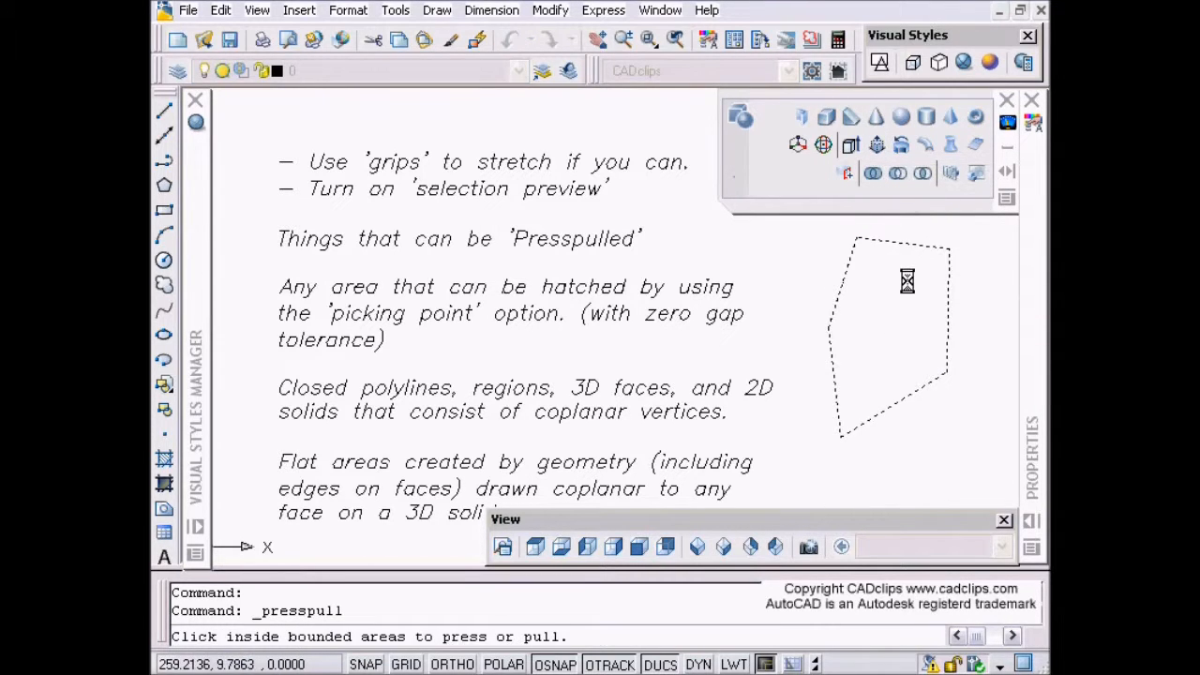
left_click(909, 275)
key("Escape")
Reread the notes on what can be presspulled, and examine the overlapping line, arc and circle, selecting and deselecting the line.
middle_click_drag(818, 328, 831, 330)
middle_click_drag(477, 415, 487, 390)
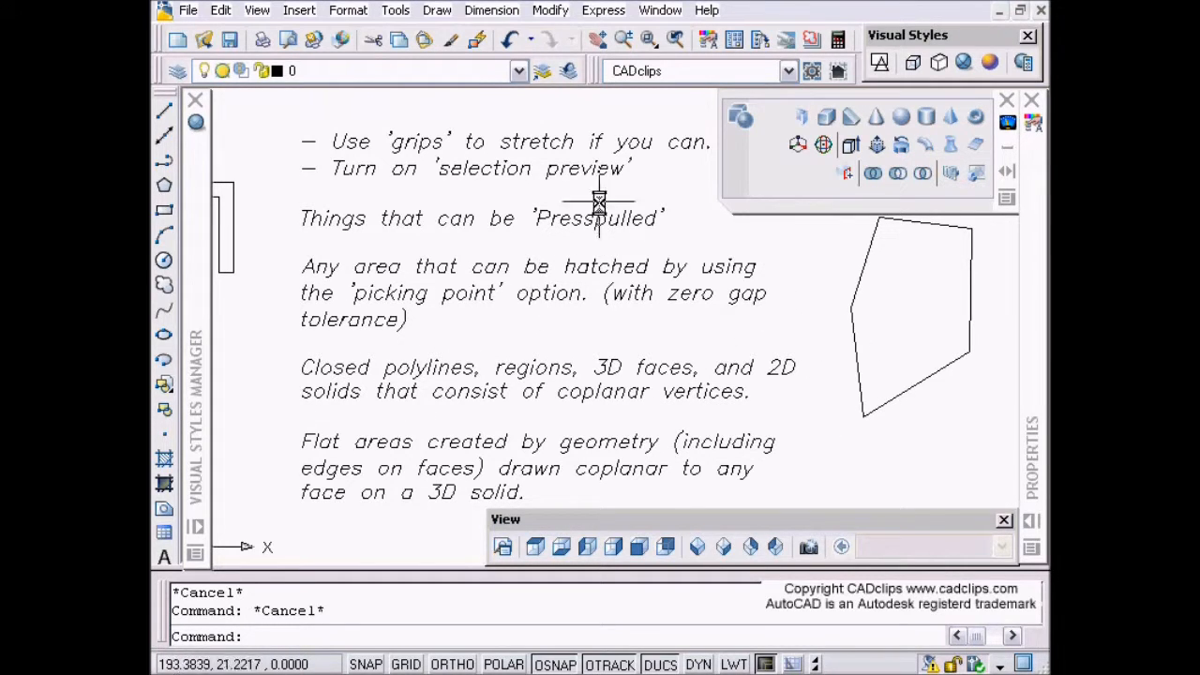
middle_click_drag(628, 326, 623, 245)
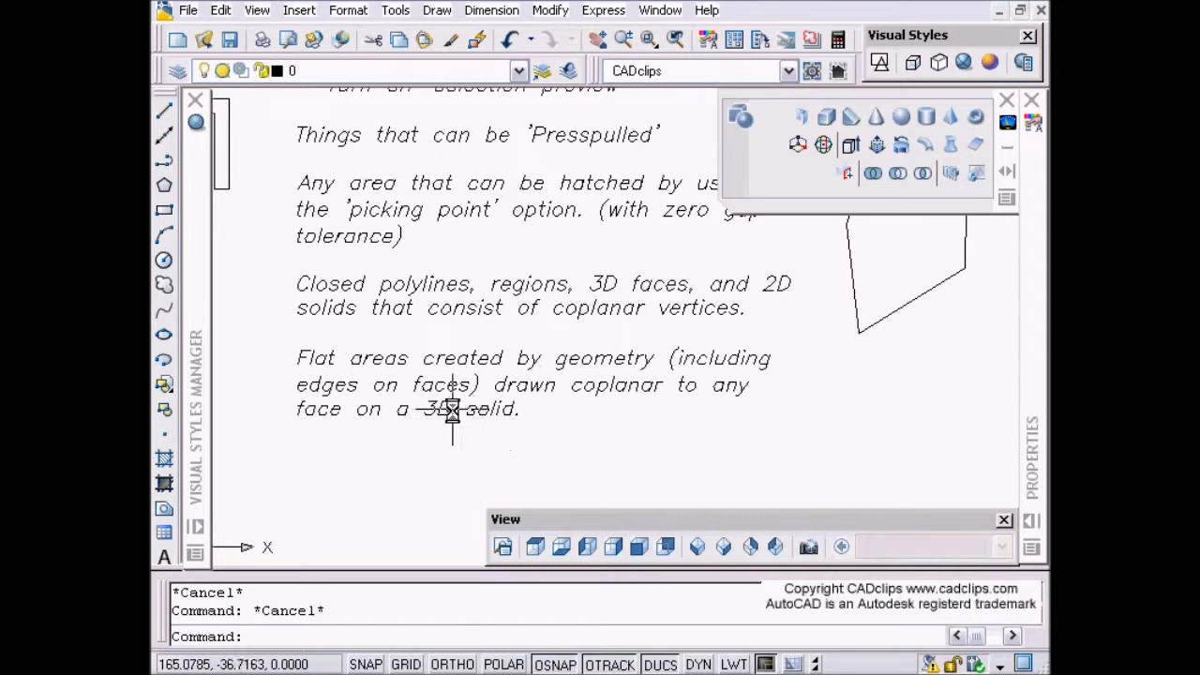
mouse_move(448, 413)
middle_mouse_down()
mouse_move(586, 431)
mouse_move(654, 465)
middle_mouse_up()
middle_click_drag(461, 340, 703, 374)
middle_click_drag(534, 373, 556, 428)
mouse_move(557, 232)
middle_mouse_down()
mouse_move(535, 275)
mouse_move(506, 460)
middle_mouse_up()
mouse_move(533, 281)
middle_mouse_down()
mouse_move(534, 302)
mouse_move(245, 407)
middle_mouse_up()
middle_click_drag(460, 257, 356, 421)
mouse_move(460, 257)
middle_mouse_down()
mouse_move(418, 347)
mouse_move(462, 322)
middle_mouse_up()
scroll(431, 273, "down", 1)
mouse_move(432, 285)
middle_mouse_down()
mouse_move(434, 324)
mouse_move(340, 479)
middle_mouse_up()
scroll(530, 261, "up", 3)
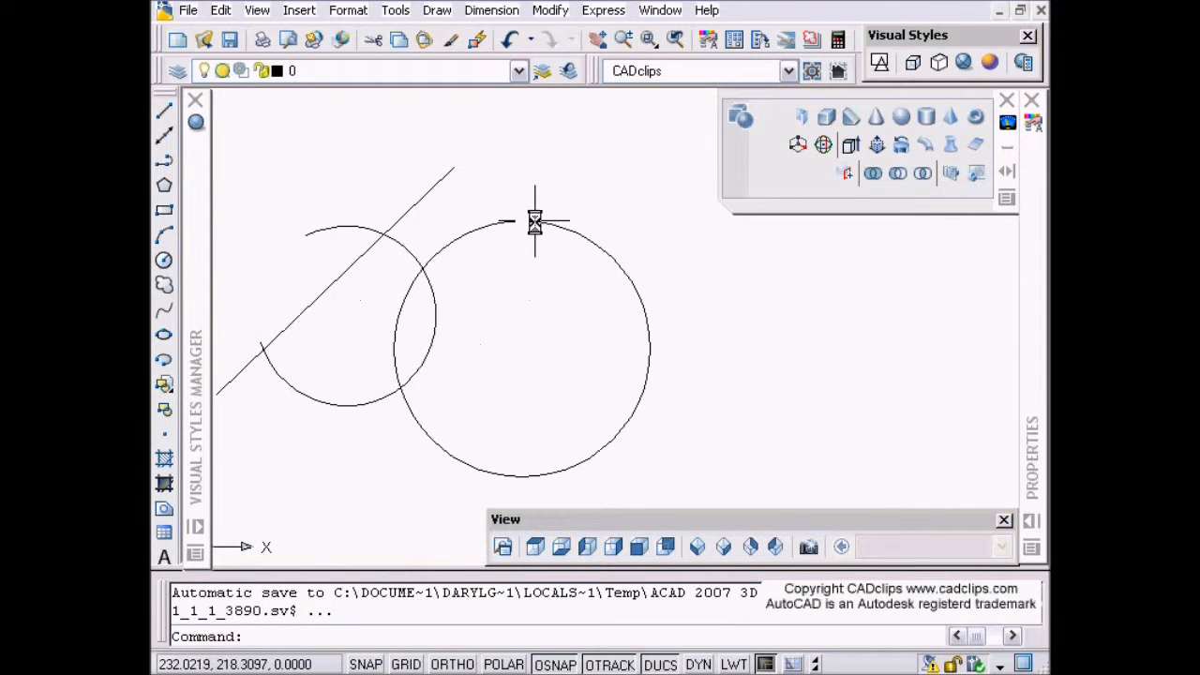
key("Escape")
left_click(428, 193)
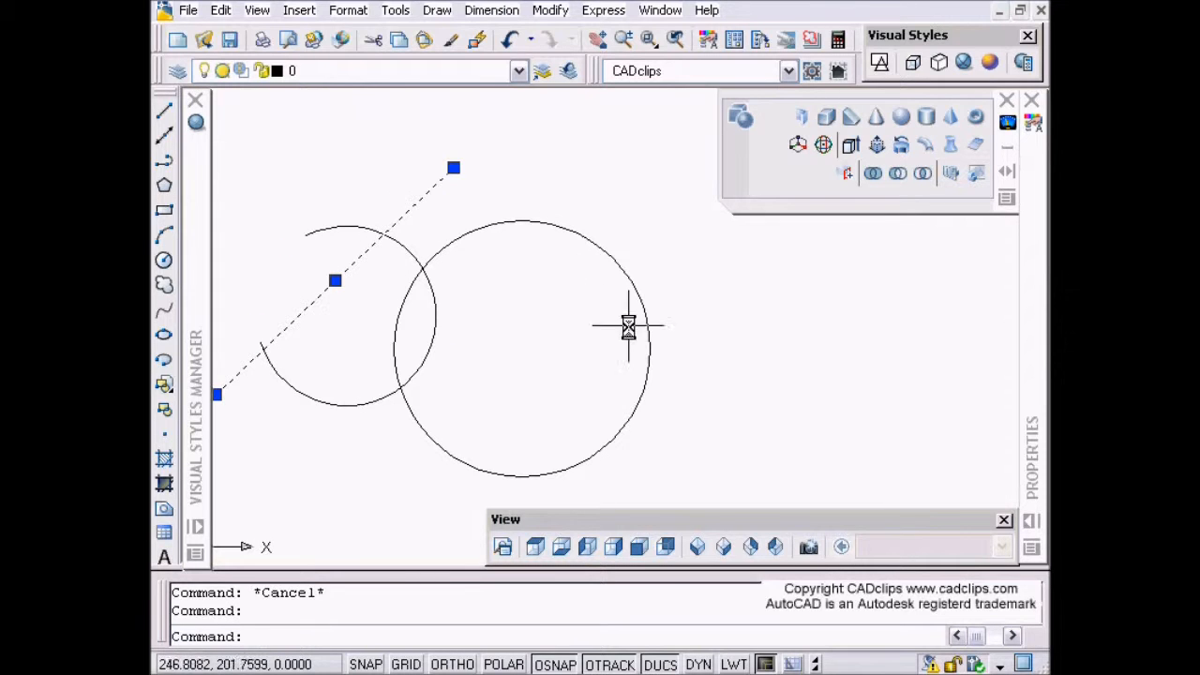
key("Escape")
Show the overlapping line, arc and circle in the southeast isometric view with the Realistic visual style.
left_click(724, 546)
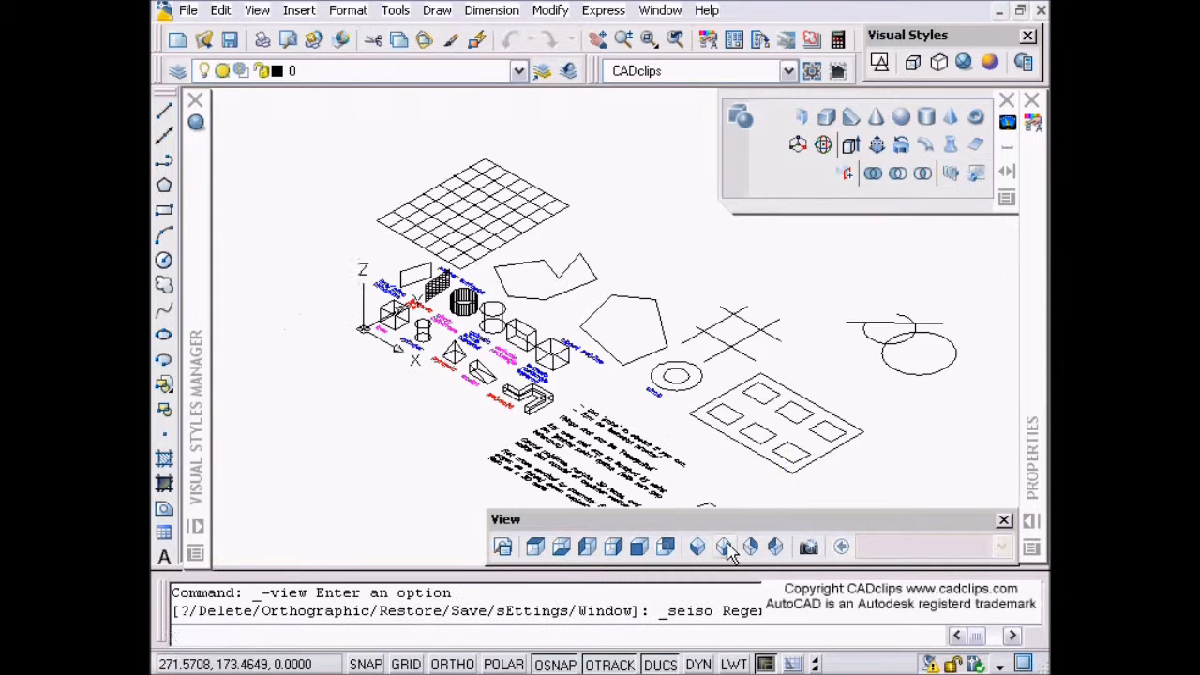
middle_click_drag(720, 377, 441, 380)
scroll(514, 311, "up", 2)
middle_click_drag(640, 315, 465, 314)
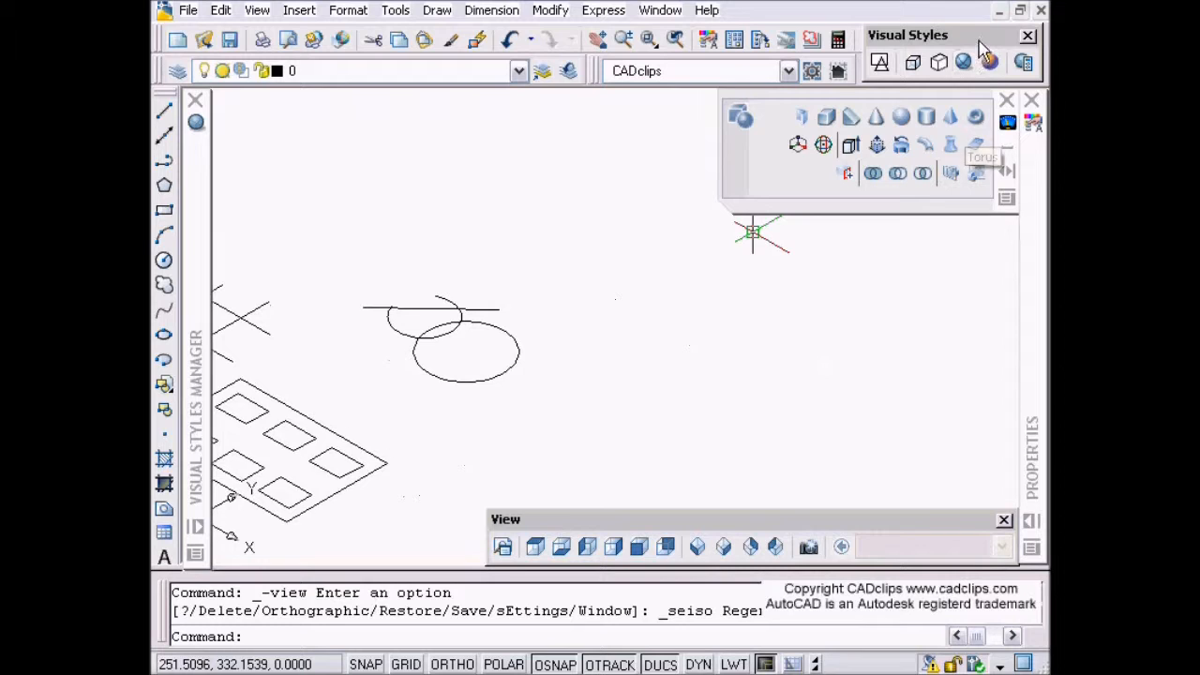
left_click(965, 62)
scroll(502, 378, "up", 2)
middle_click_drag(538, 373, 621, 362)
scroll(653, 353, "up", 2)
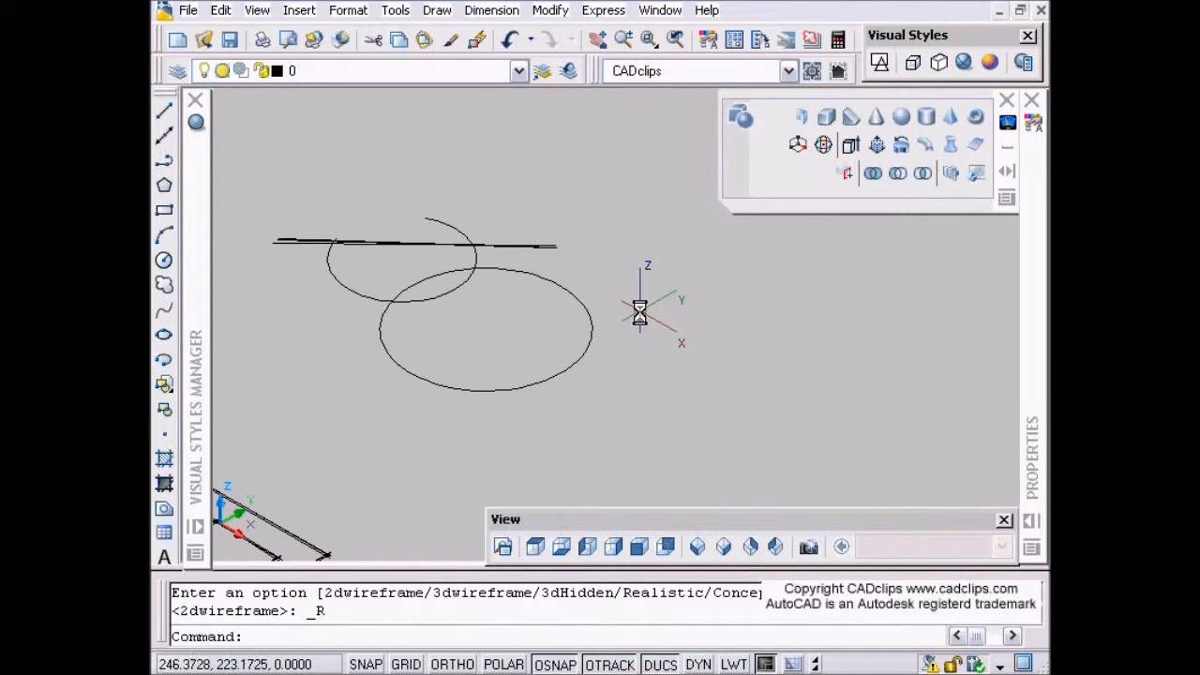
Presspull the lens-shaped area where the arc and the circle overlap upward into a solid.
middle_click_drag(645, 303, 647, 317)
left_click(874, 145)
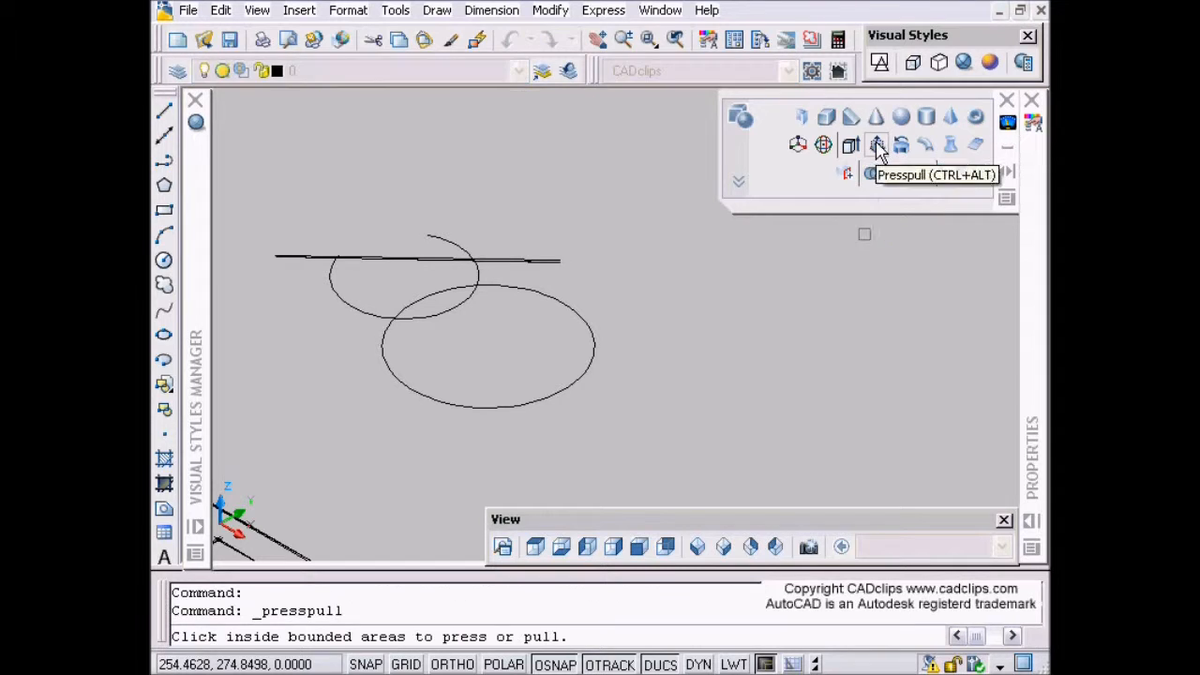
left_click(445, 300)
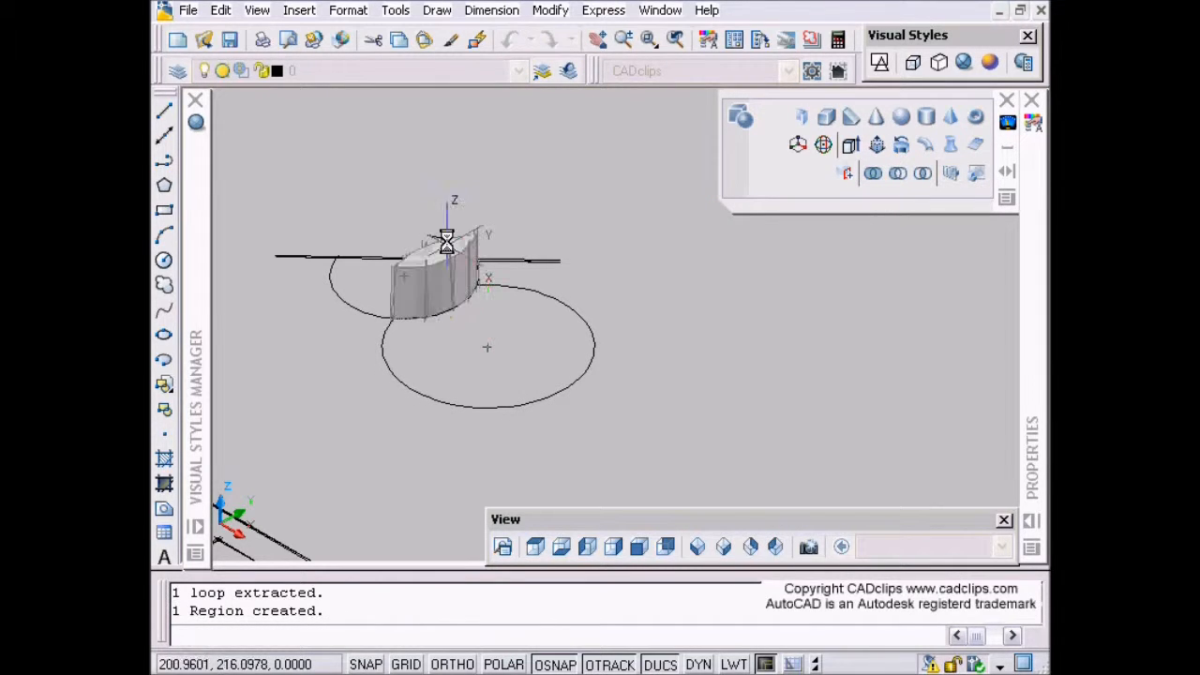
left_click(455, 166)
key("Escape")
Try stretching the lens-shaped solid by its height grip and base corner grips, and clear the selection.
left_click(459, 184)
left_click(437, 181)
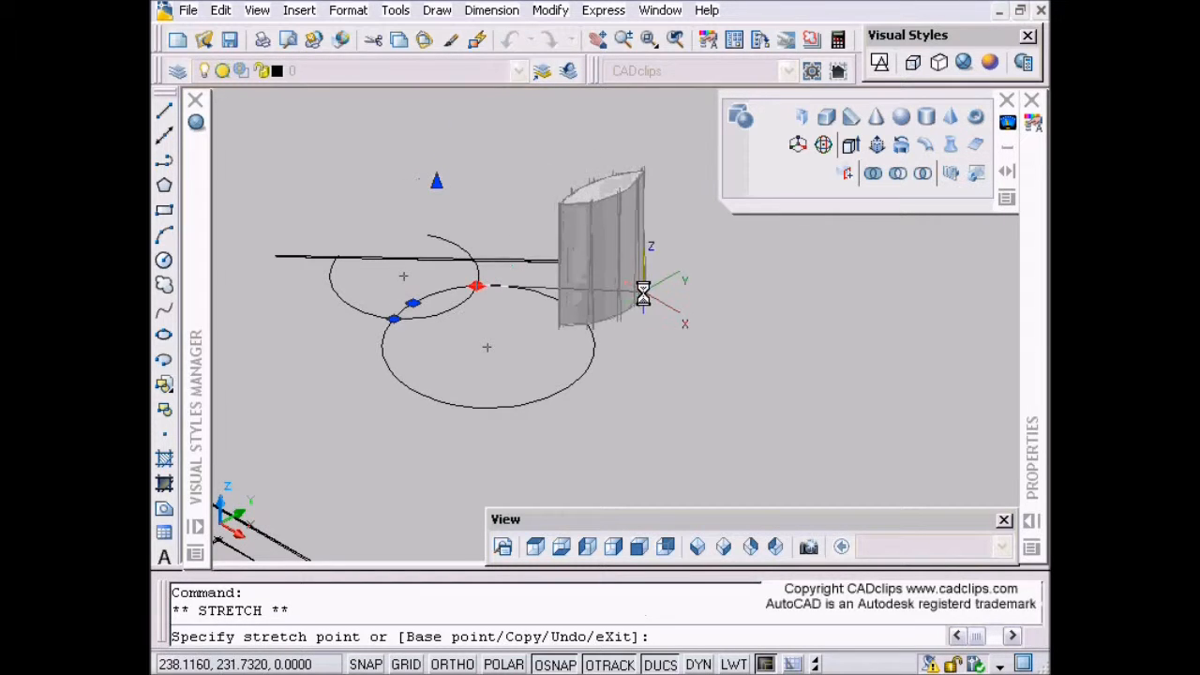
key("Escape")
left_click(395, 318)
key("Escape")
key("Escape")
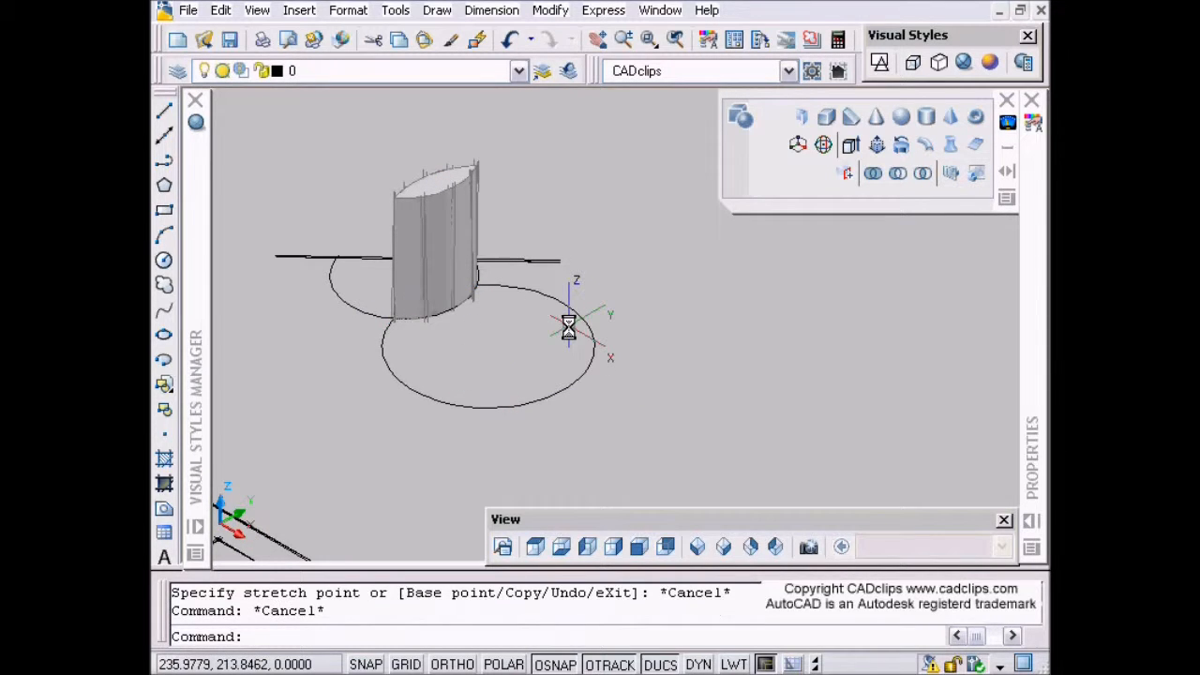
Undo the grip edit and the Presspull of the lens-shaped area.
type("u")
key("Return")
key("Return")
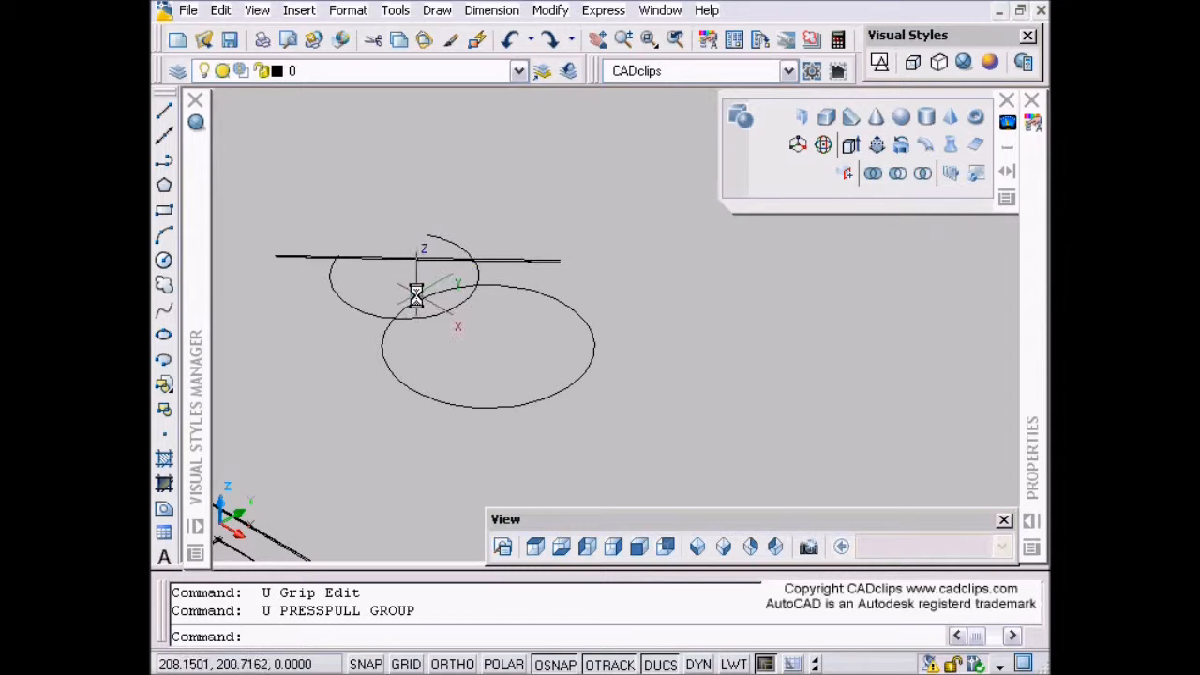
Presspull the area bounded by the line, arc and circle upward, and the circle's area to a lower height.
left_click(876, 146)
left_click(392, 280)
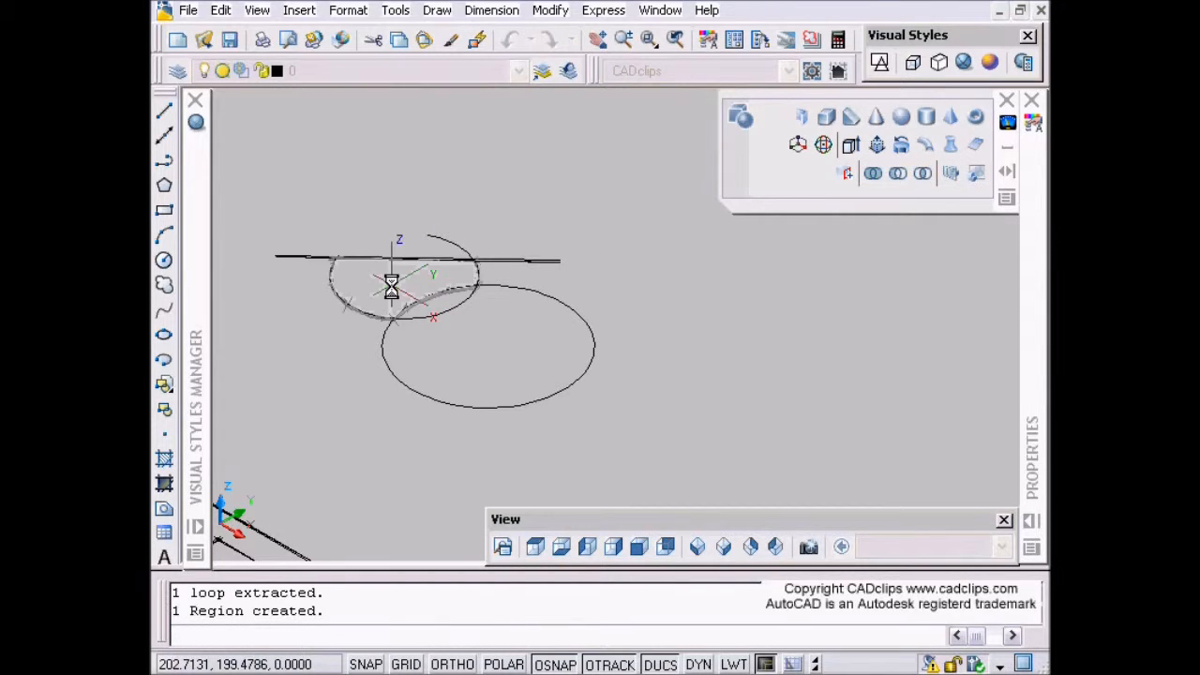
left_click(396, 190)
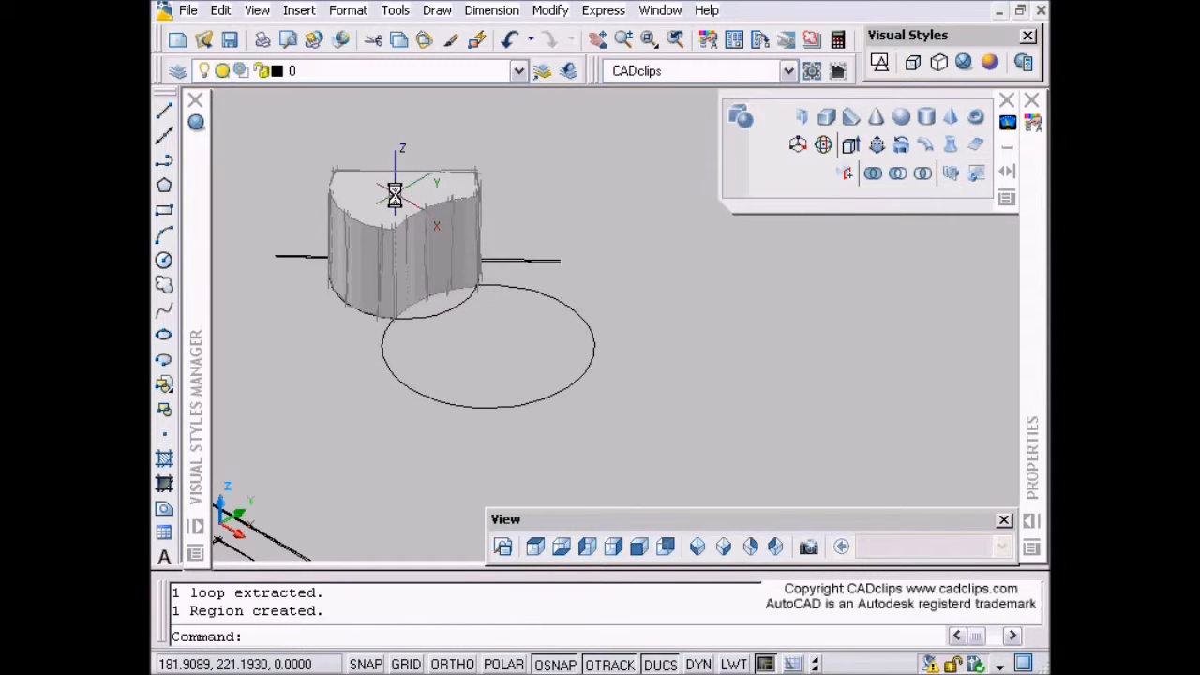
left_click(876, 145)
left_click(551, 350)
left_click(568, 294)
Presspull the area between the large rectangle and its six small inner rectangles upward into a block with six openings.
scroll(627, 377, "down", 1)
mouse_move(589, 396)
middle_mouse_down("shift")
mouse_move(581, 406)
mouse_move(643, 407)
mouse_move(712, 388)
mouse_move(732, 368)
mouse_move(677, 383)
mouse_move(656, 244)
middle_mouse_up("shift")
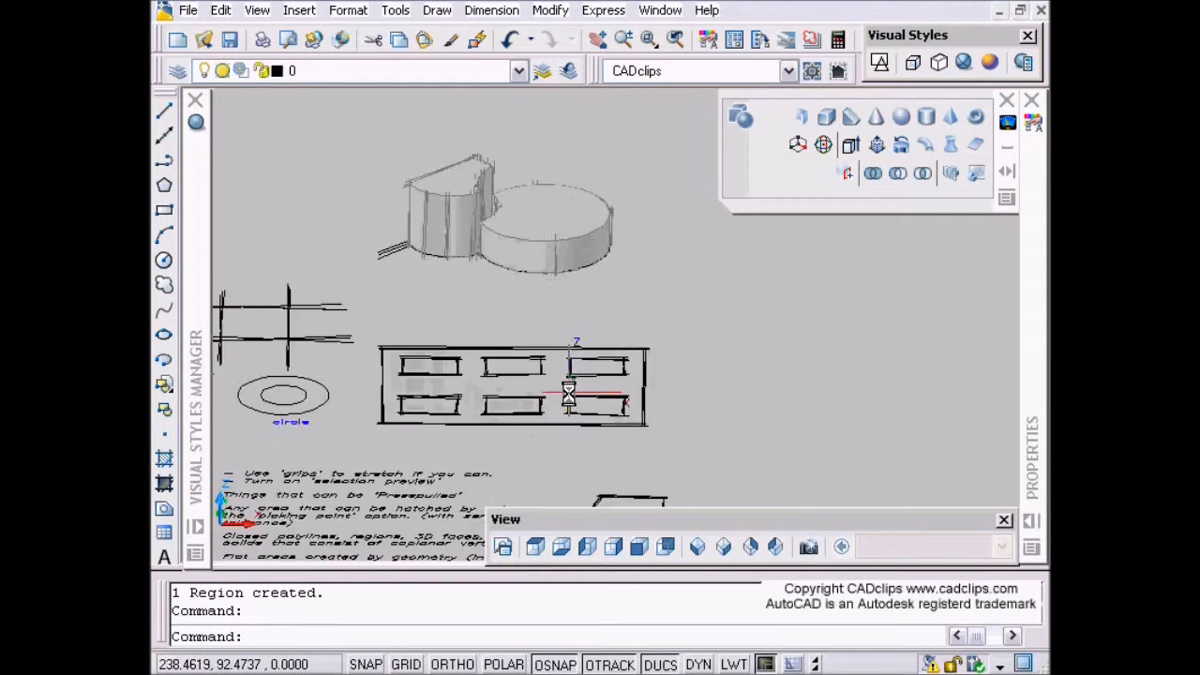
scroll(568, 393, "down", 2)
scroll(578, 415, "up", 1)
mouse_move(625, 478)
middle_mouse_down()
mouse_move(653, 370)
mouse_move(540, 444)
middle_mouse_up()
scroll(661, 343, "up", 2)
mouse_move(519, 338)
middle_mouse_down()
mouse_move(661, 343)
mouse_move(647, 350)
middle_mouse_up()
key("Escape")
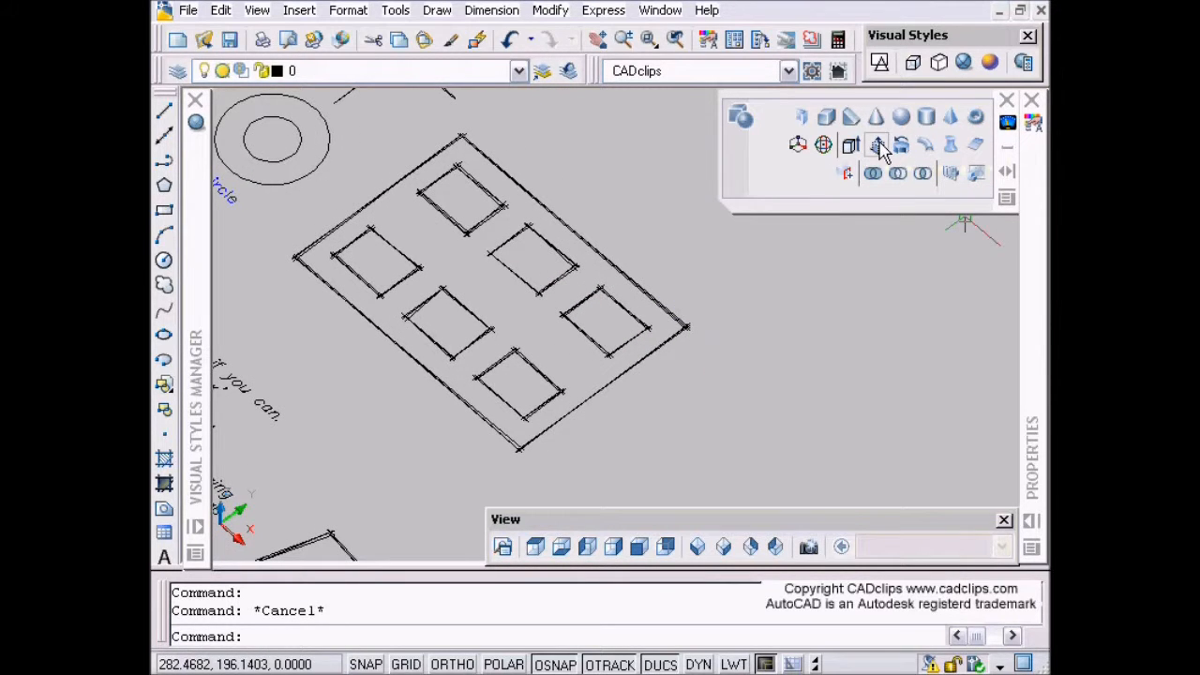
left_click(877, 144)
left_click(476, 269)
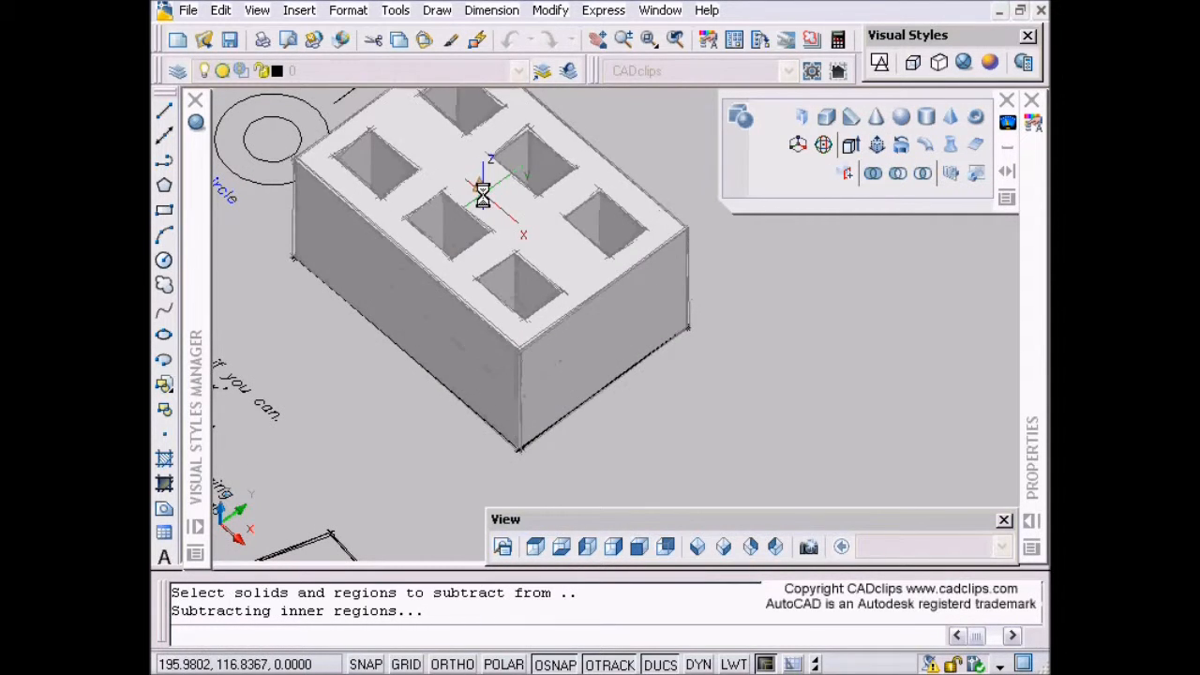
left_click(482, 193)
Undo the Presspull of the block with six openings.
middle_click_drag(707, 351, 737, 394)
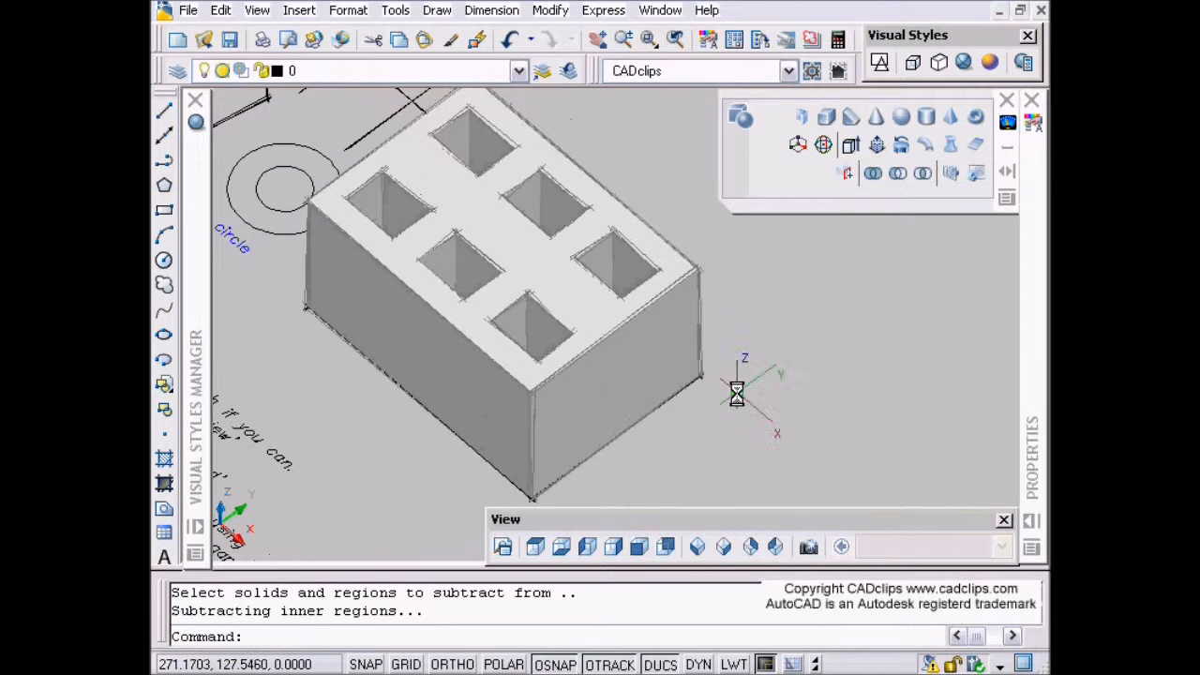
left_click(510, 41)
left_click(510, 42)
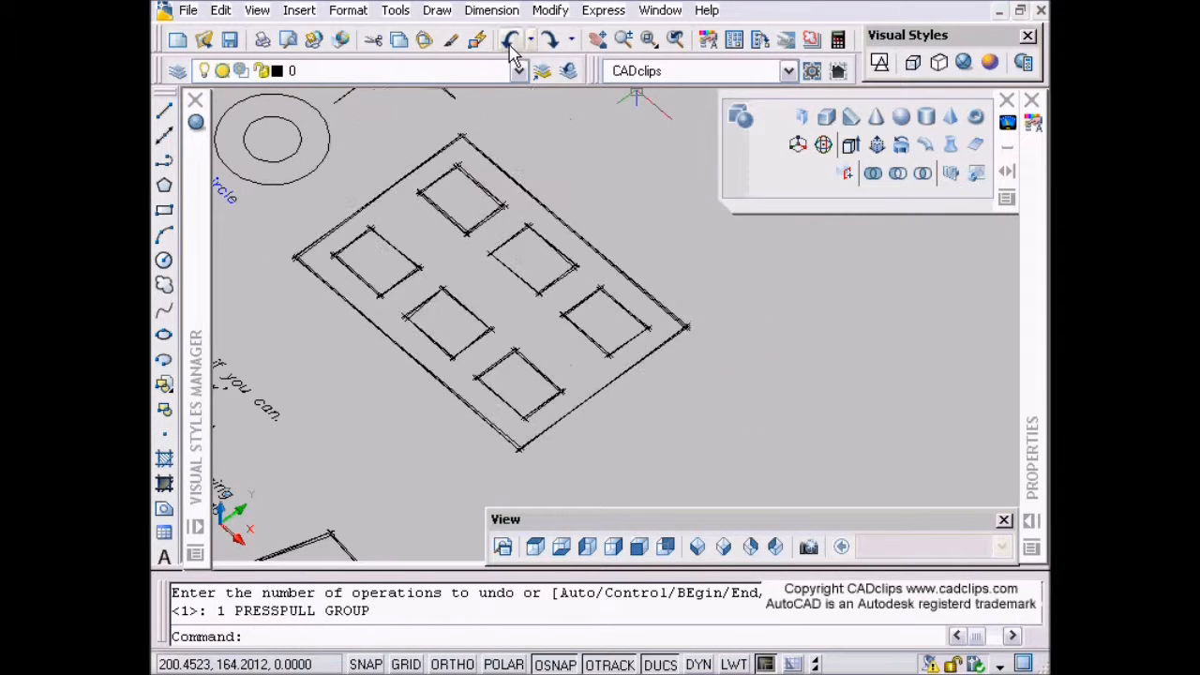
Presspull one inner rectangle upward into a tall column and the adjacent inner rectangle downward below the drawing plane.
left_click(879, 150)
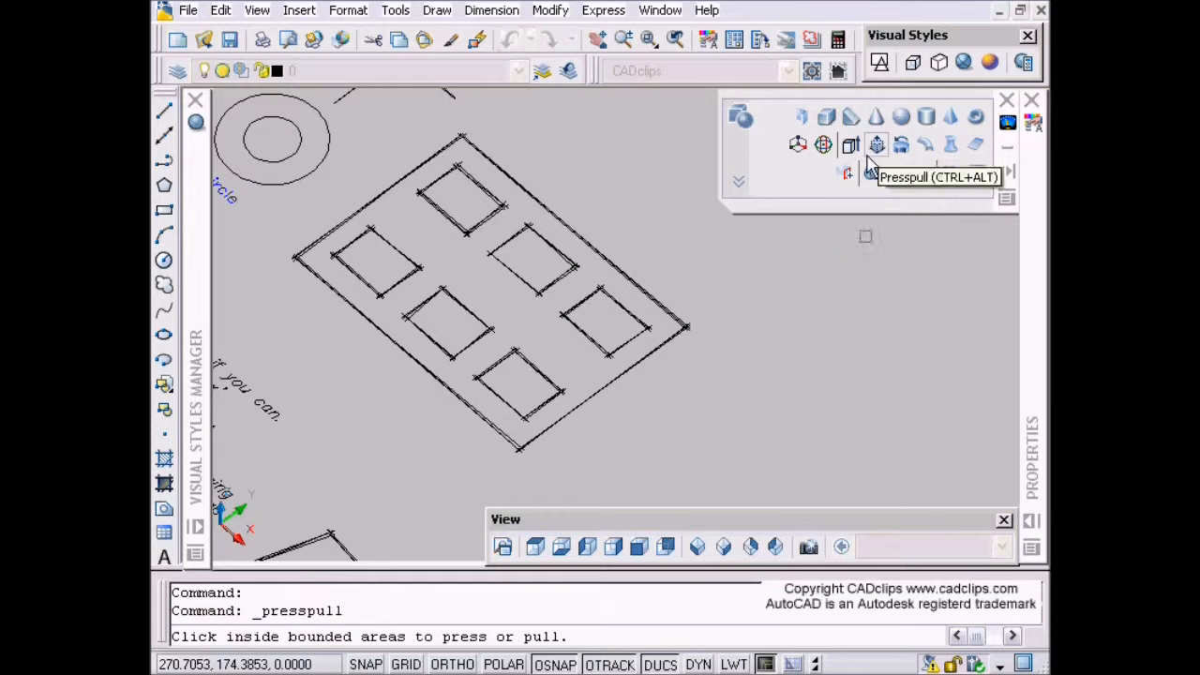
left_click(556, 267)
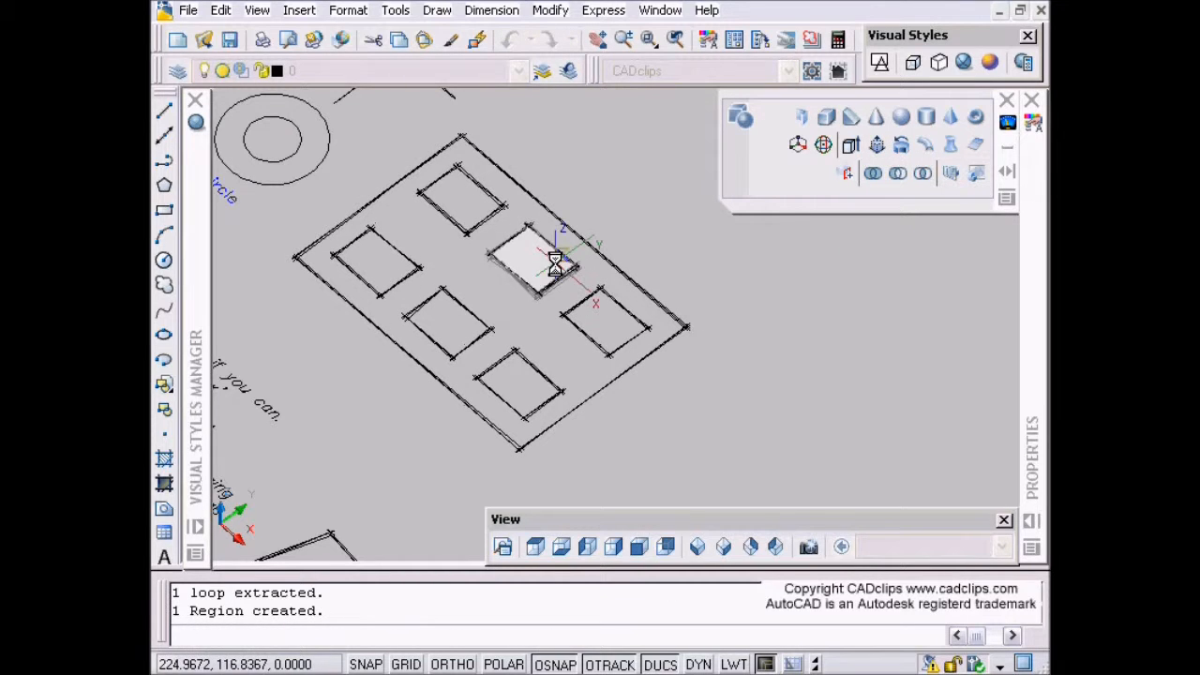
left_click(568, 160)
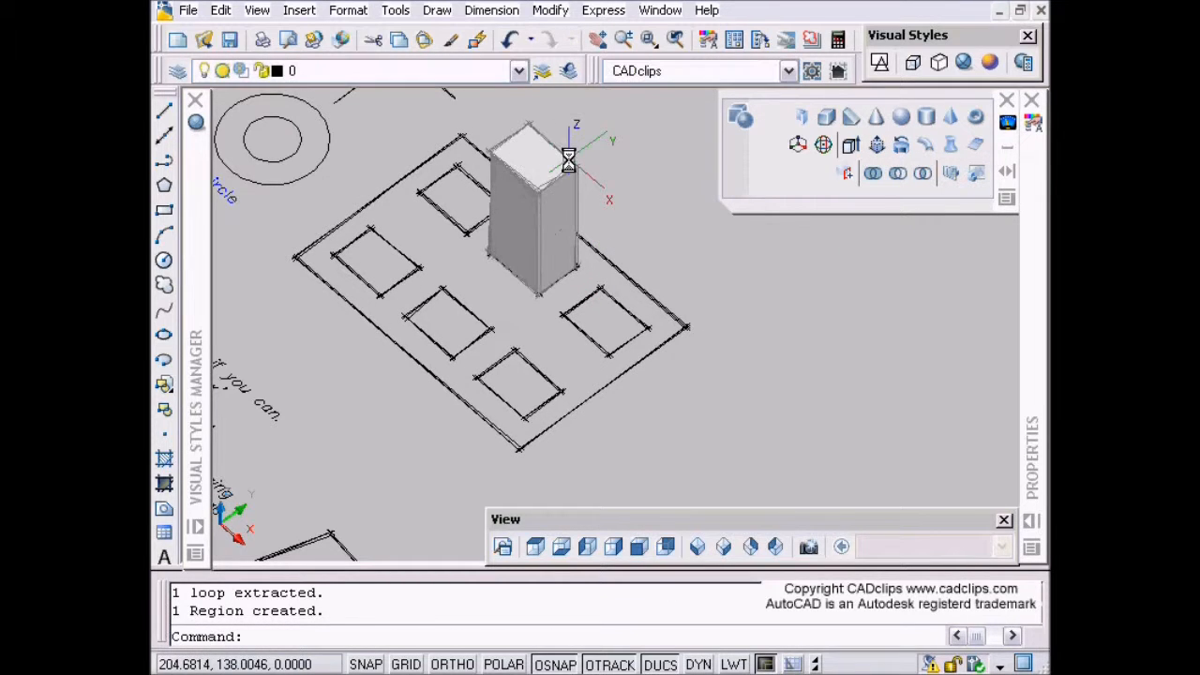
left_click(878, 145)
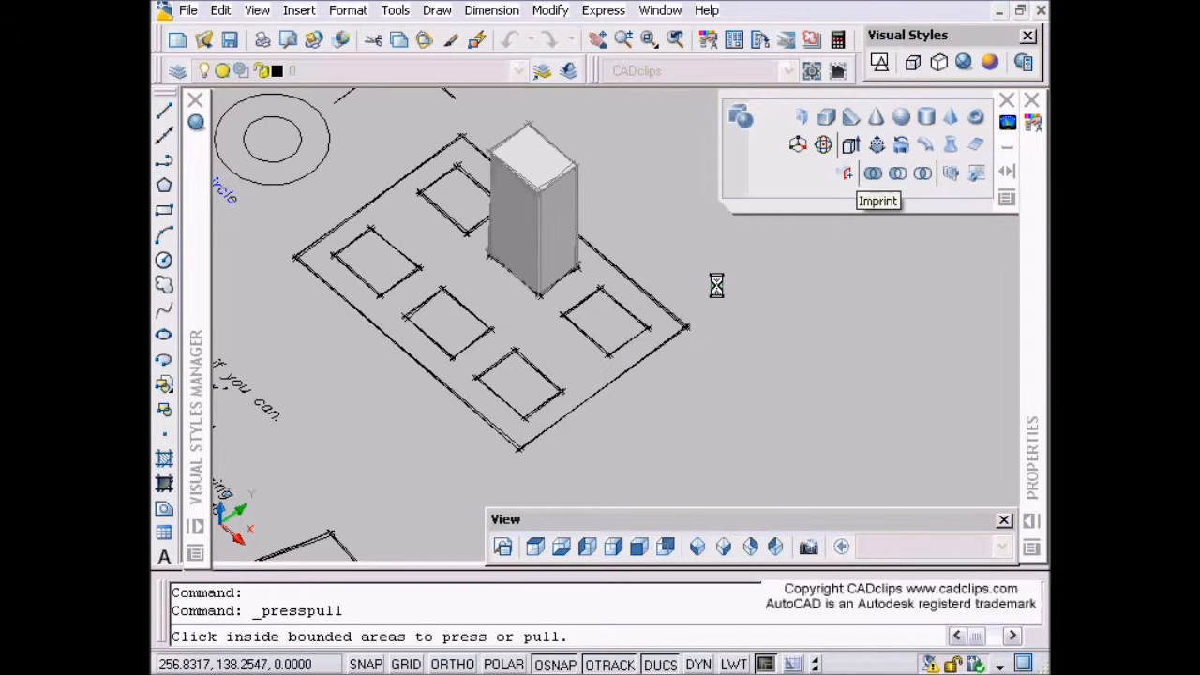
left_click(611, 328)
left_click(616, 414)
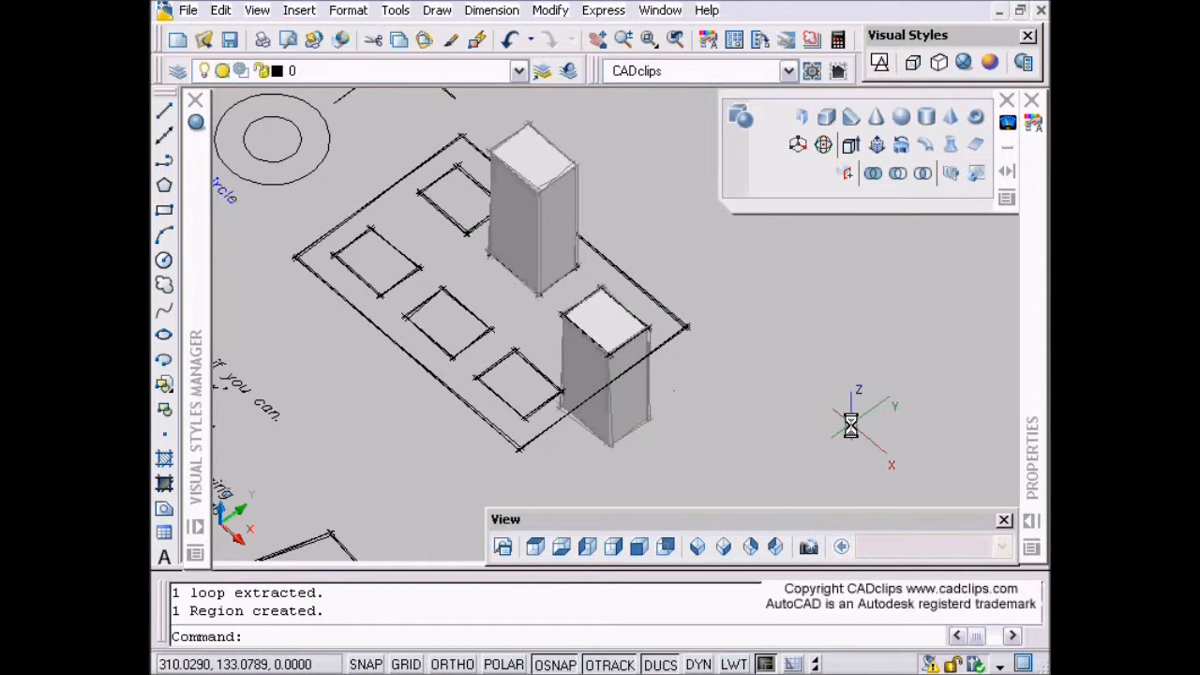
Presspull the area between the large rectangle and its inner rectangles upward to just below the column's top.
left_click(877, 145)
left_click(515, 300)
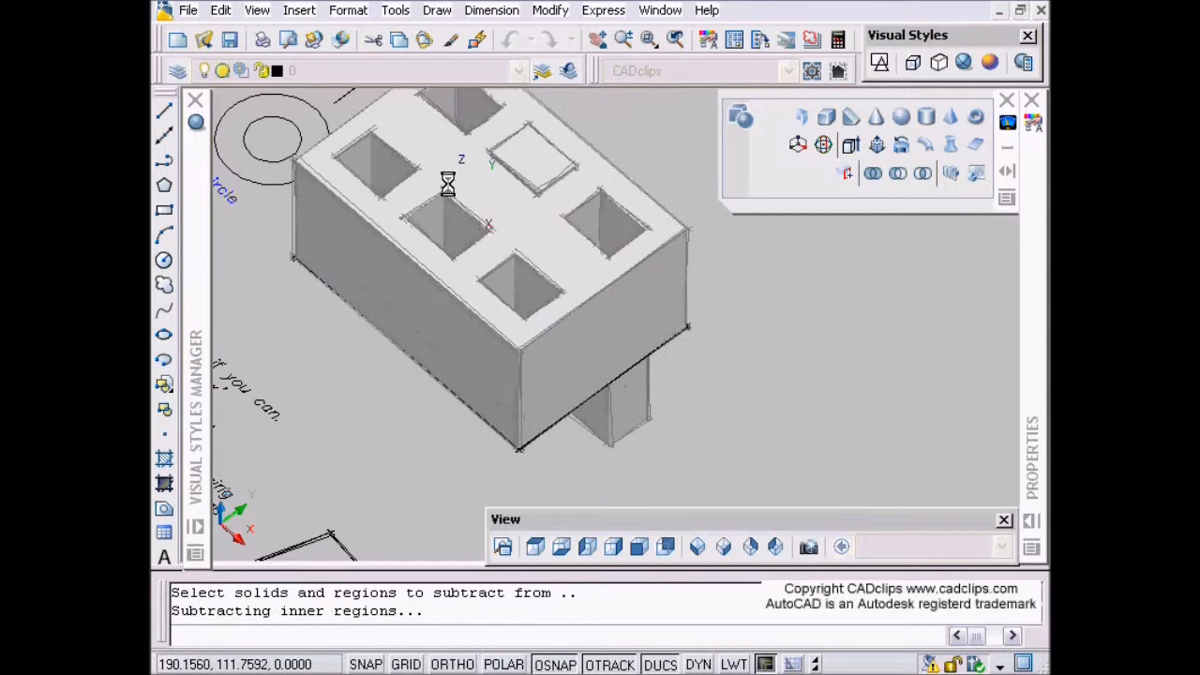
left_click(462, 195)
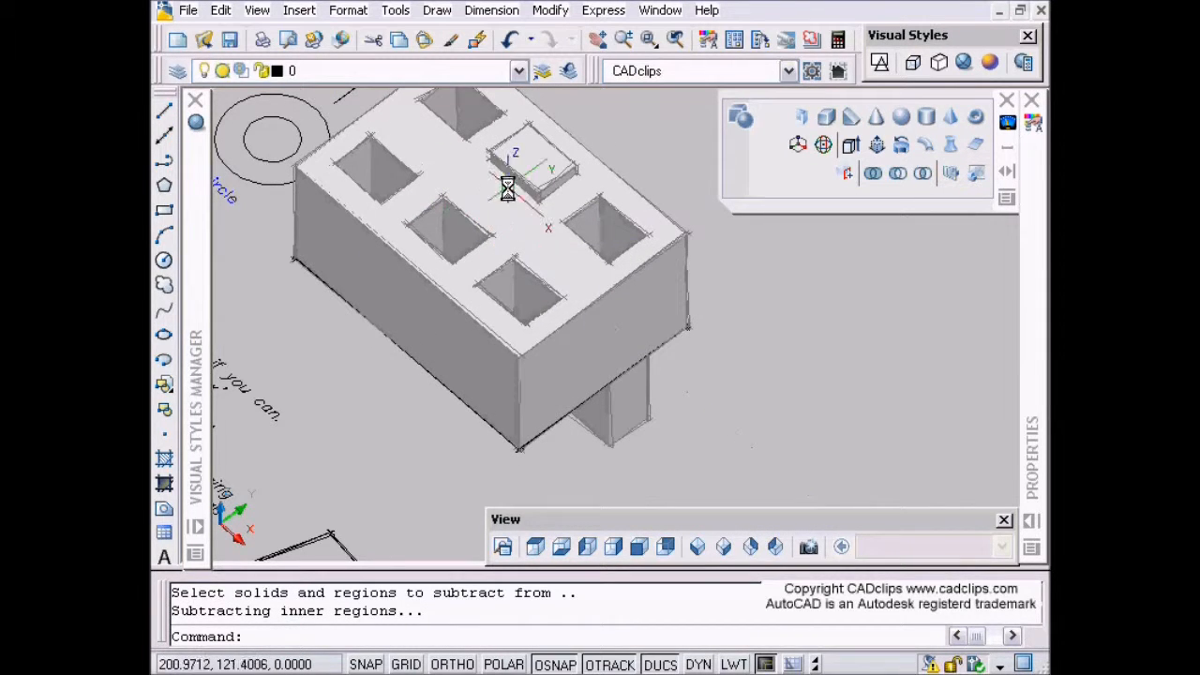
Stretch the rectangular column with its grips so that it stands on top of the block beside its opening.
left_click(517, 174)
key("Escape")
left_click(600, 190)
key("Escape")
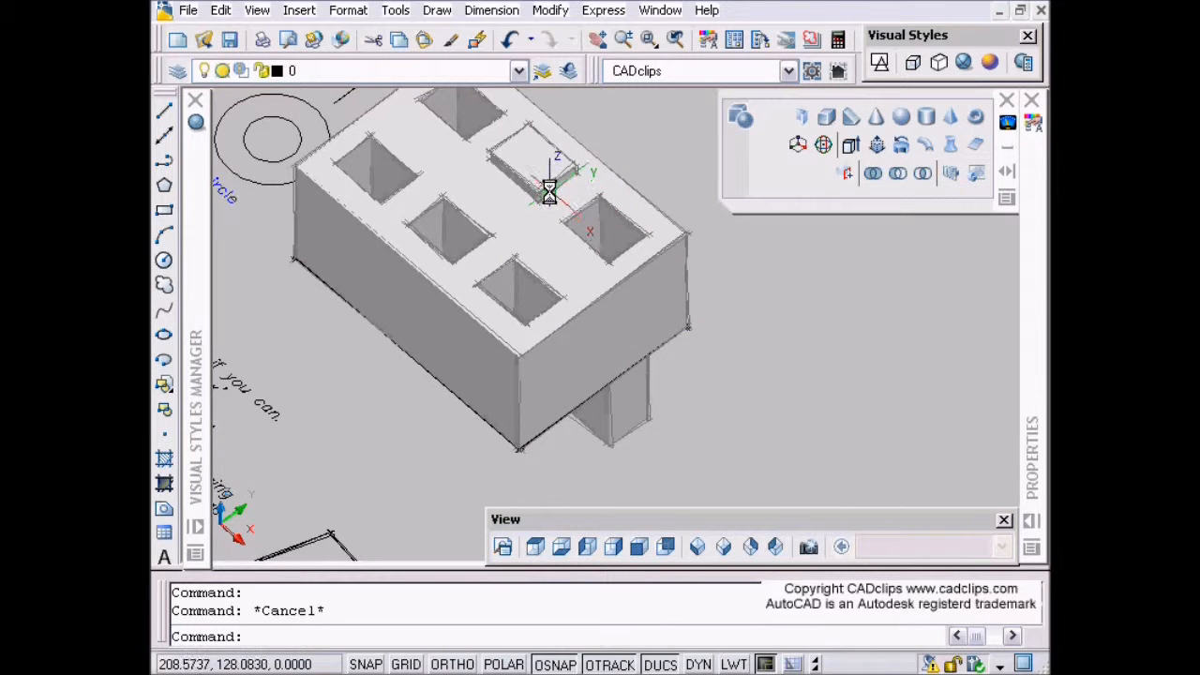
left_click(547, 186, "ctrl")
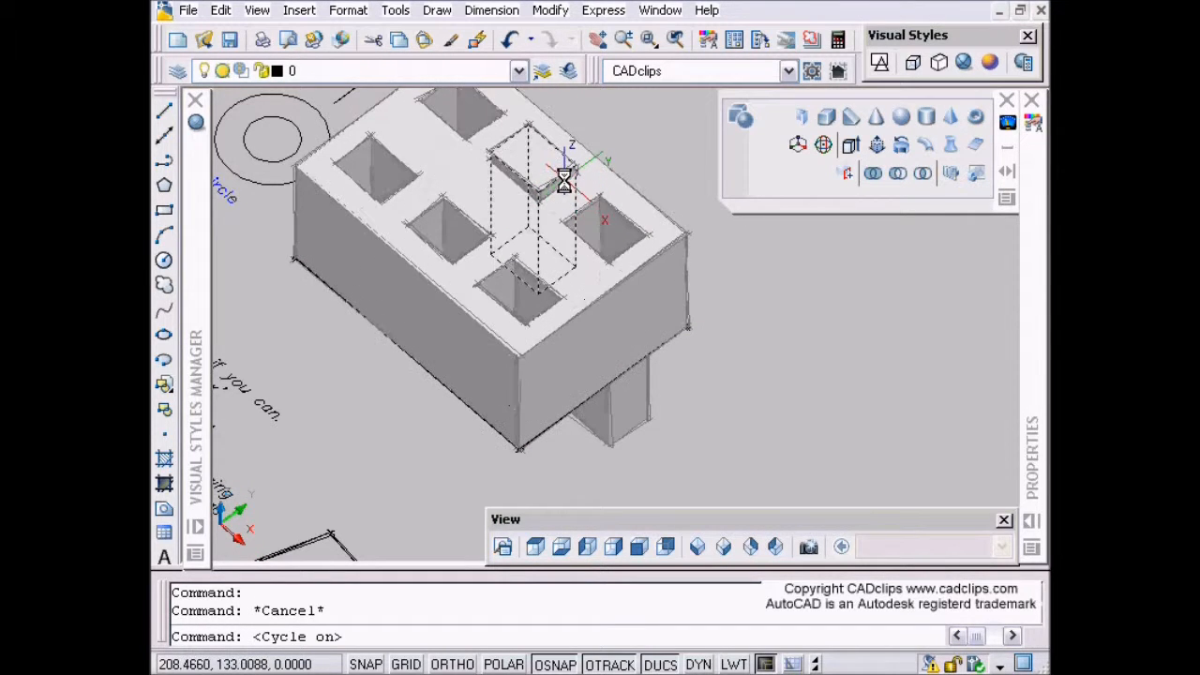
key("Return")
left_click(533, 159)
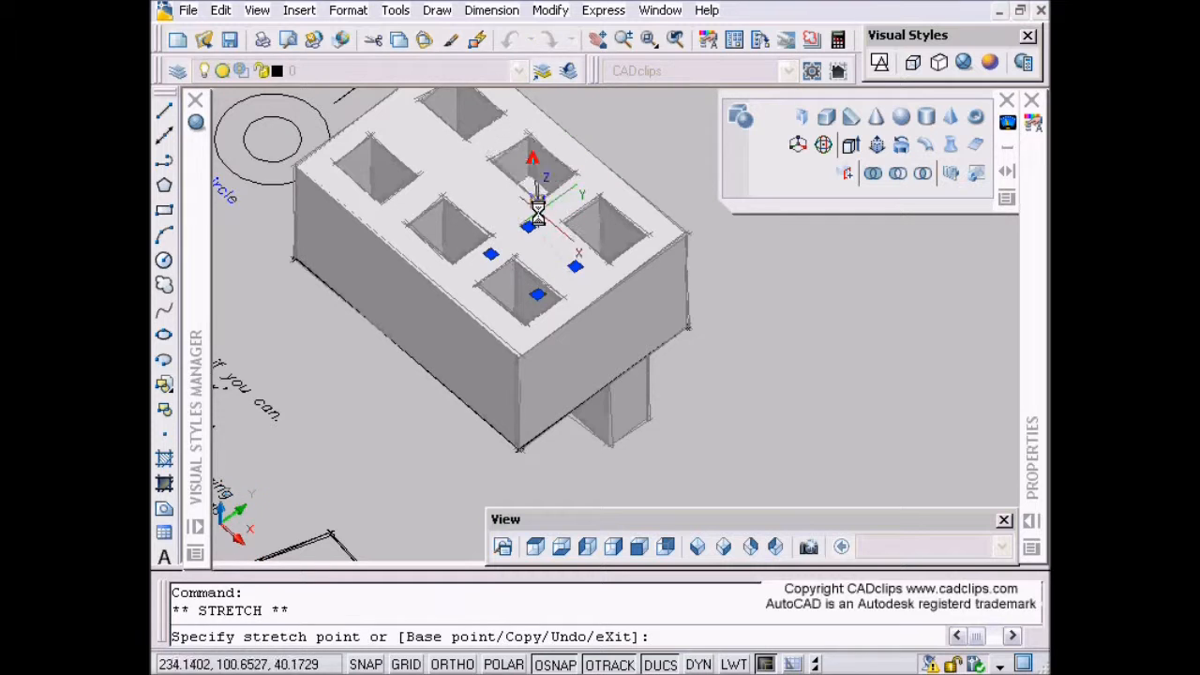
middle_click_drag(557, 241, 558, 267)
scroll(558, 267, "down", 2)
left_click(549, 259)
key("Escape")
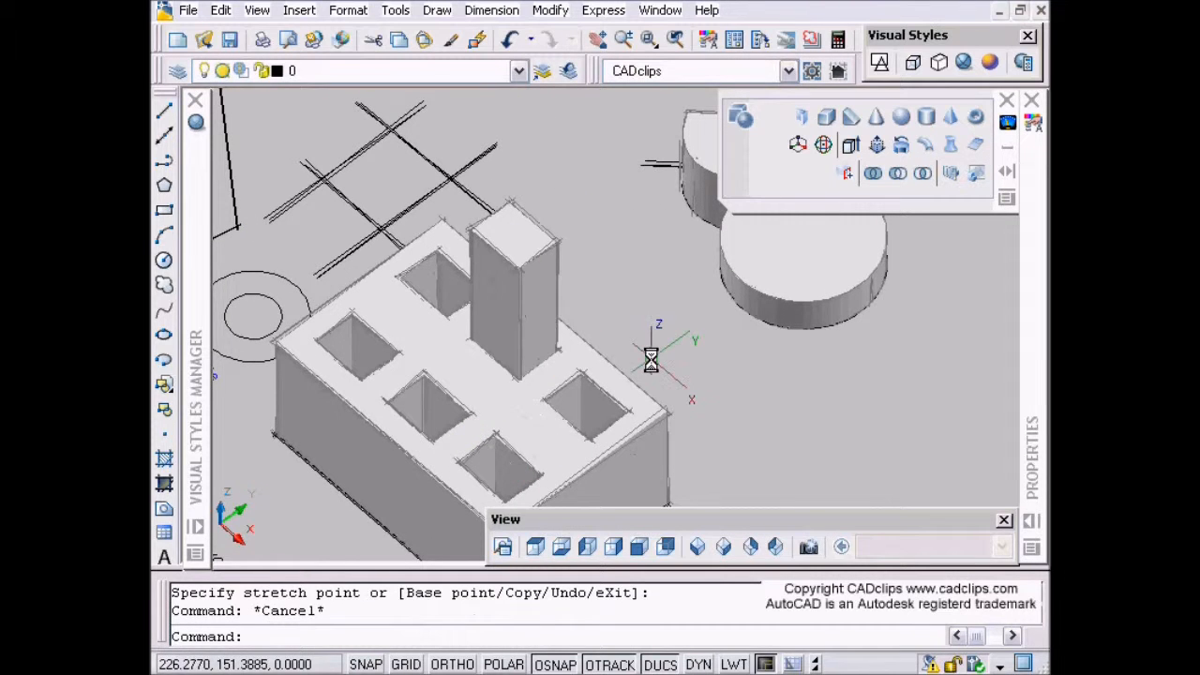
Presspull the inner of the two concentric circles upward into a cylinder and the ring between the circles downward.
middle_click_drag(651, 373, 665, 283)
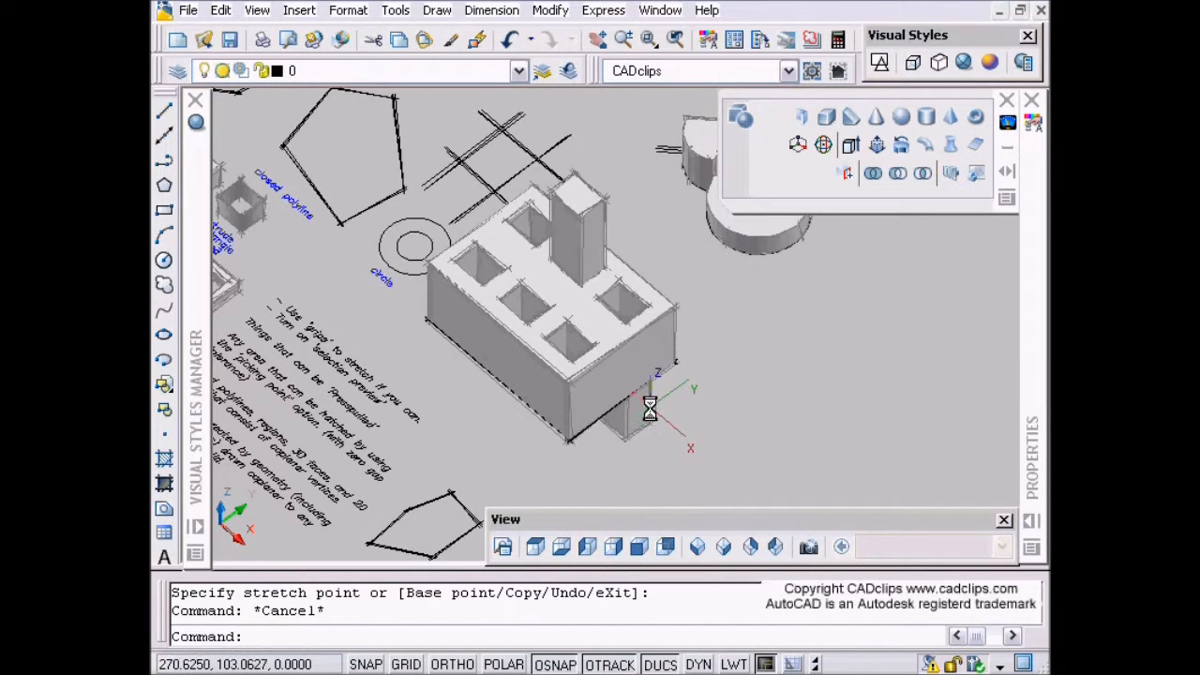
middle_click_drag(616, 385, 664, 404)
mouse_move(531, 346)
middle_mouse_down("shift")
mouse_move(568, 348)
mouse_move(537, 347)
middle_mouse_up("shift")
scroll(535, 345, "up", 4)
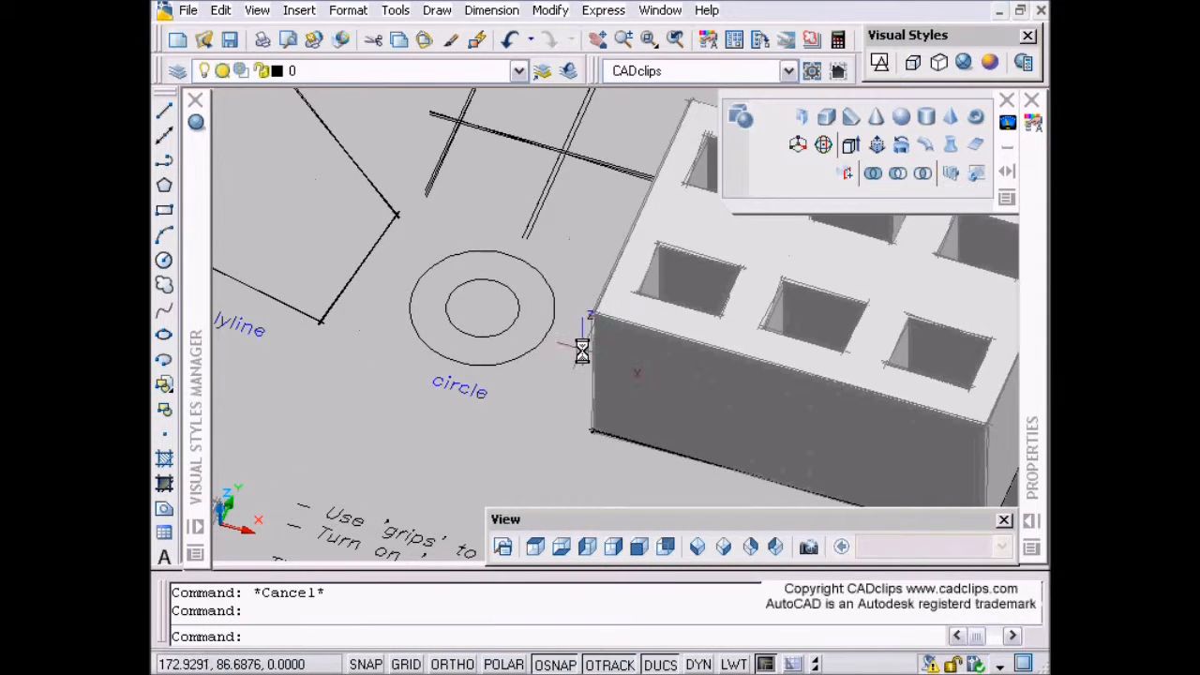
left_click(877, 144)
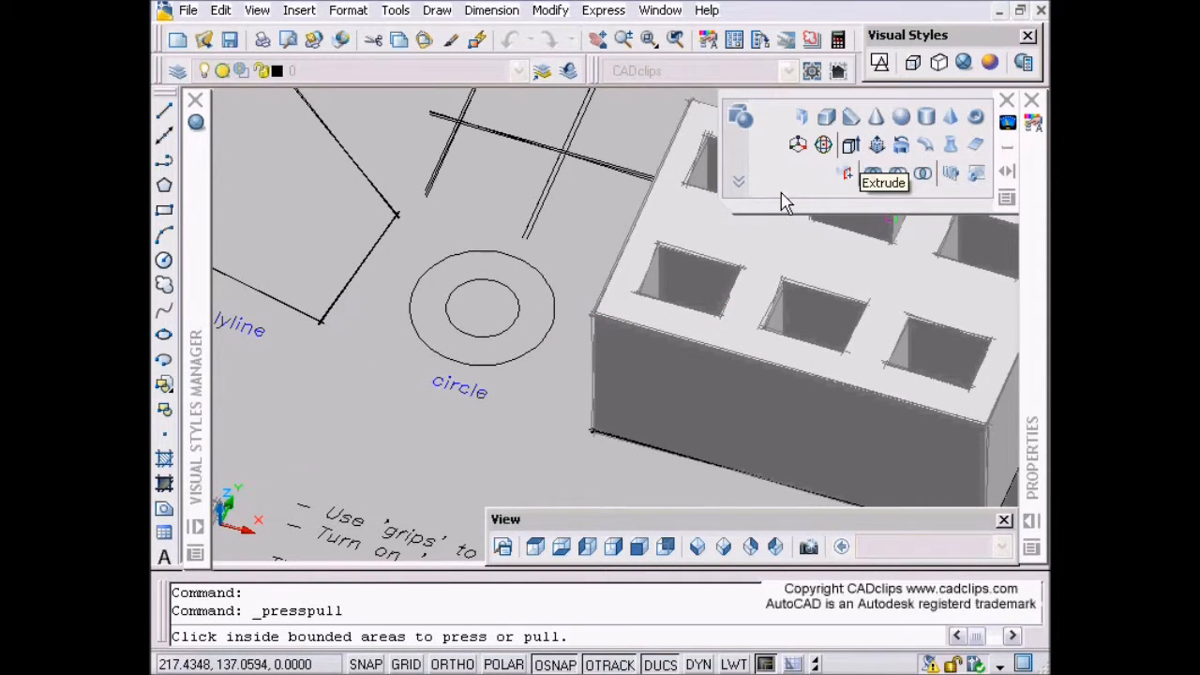
left_click(495, 303)
left_click(497, 260)
left_click(876, 144)
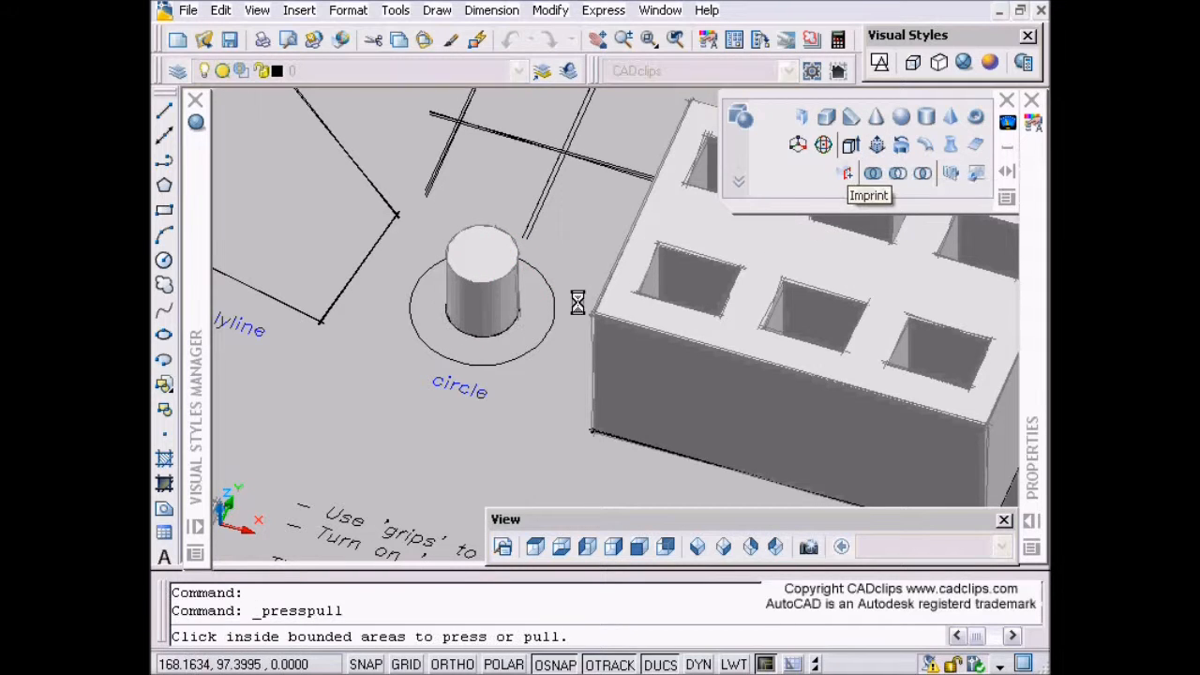
left_click(514, 343)
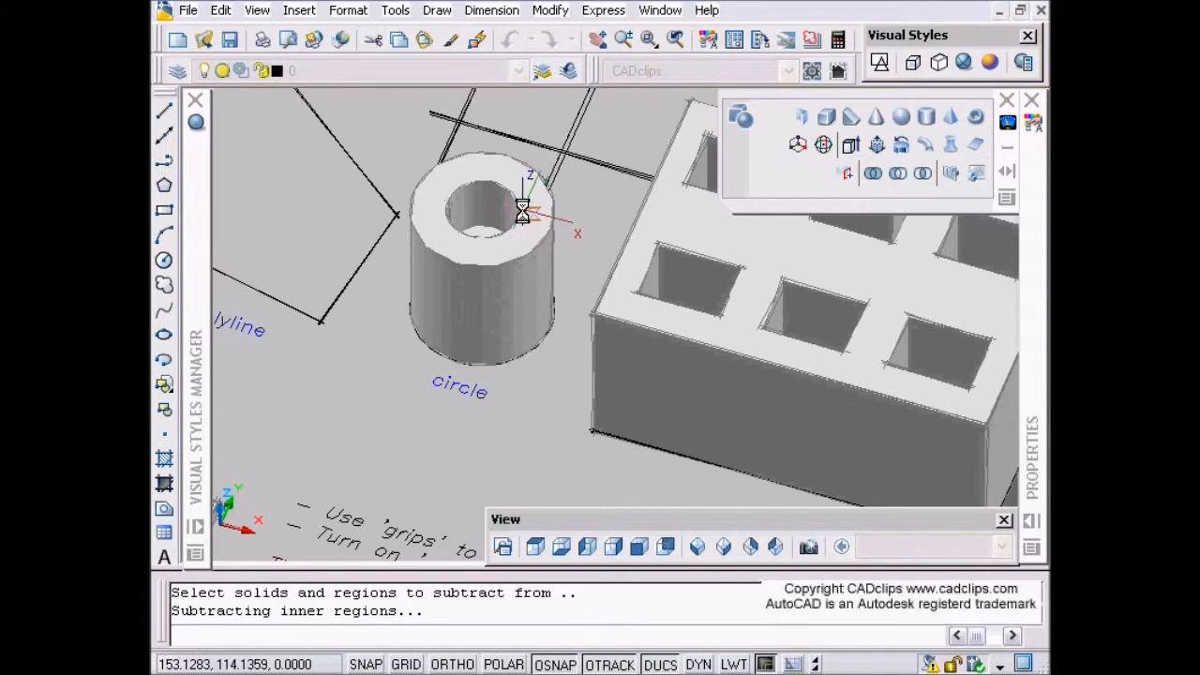
left_click(530, 385)
Presspull the closed five-sided polyline upward into a block.
scroll(554, 420, "down", 1)
mouse_move(563, 420)
middle_mouse_down()
mouse_move(649, 413)
mouse_move(664, 303)
mouse_move(637, 392)
middle_mouse_up()
middle_click_drag(576, 348, 640, 400)
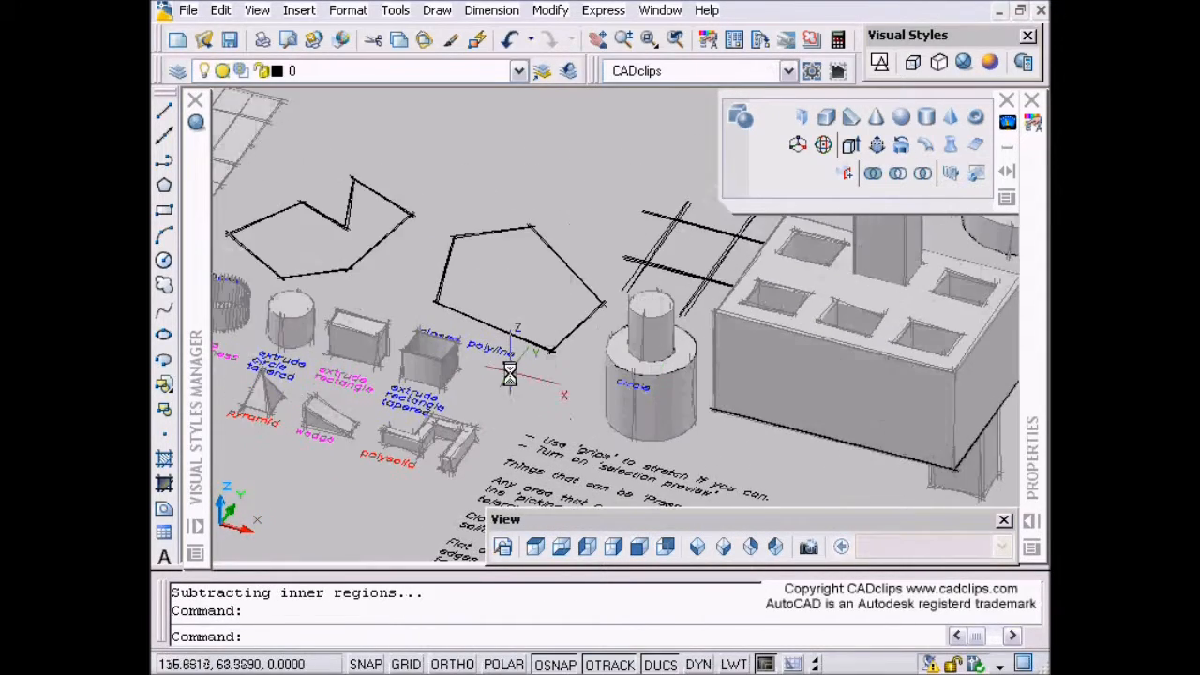
scroll(509, 369, "up", 4)
middle_click_drag(509, 369, 612, 394)
scroll(612, 394, "down", 3)
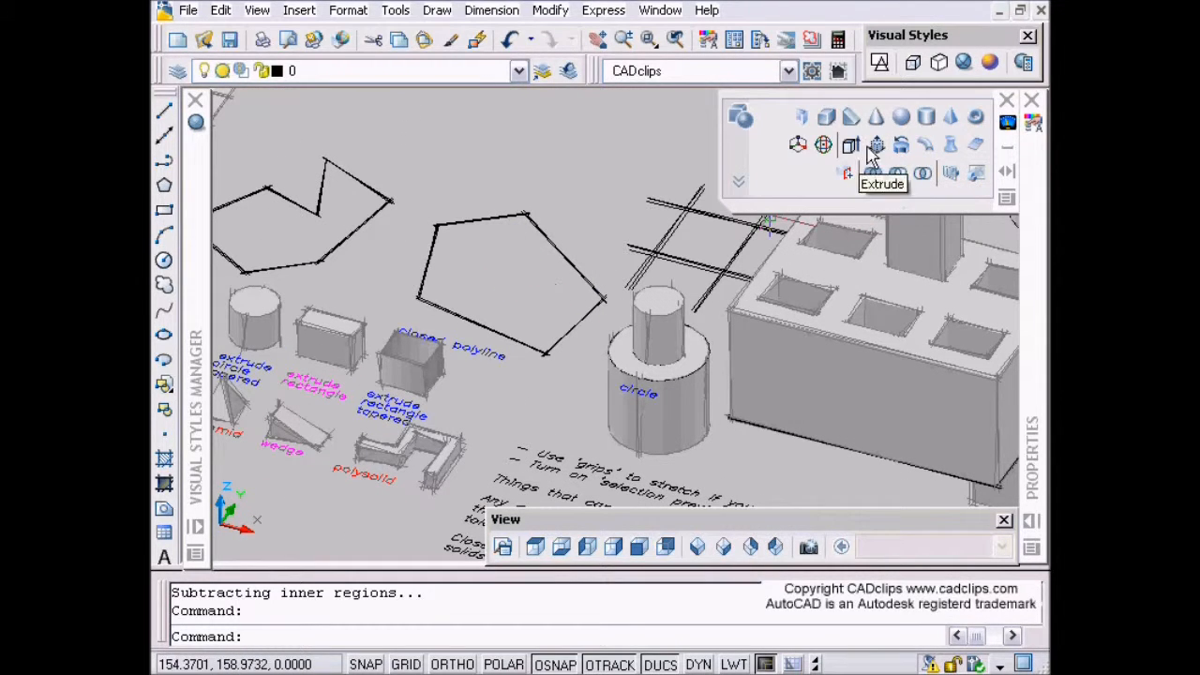
left_click(846, 173)
left_click(529, 291)
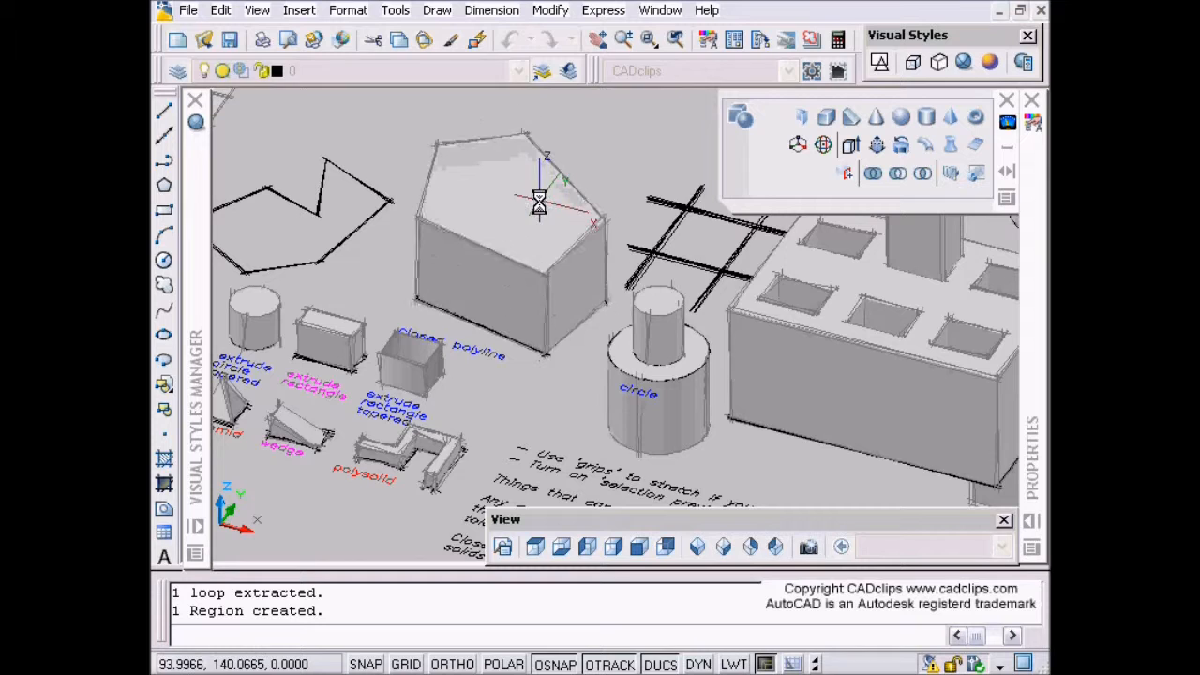
left_click(544, 193)
Draw a line across the five-sided block's top face, joining the two corners on either side of its front corner.
middle_click_drag(629, 276, 581, 313)
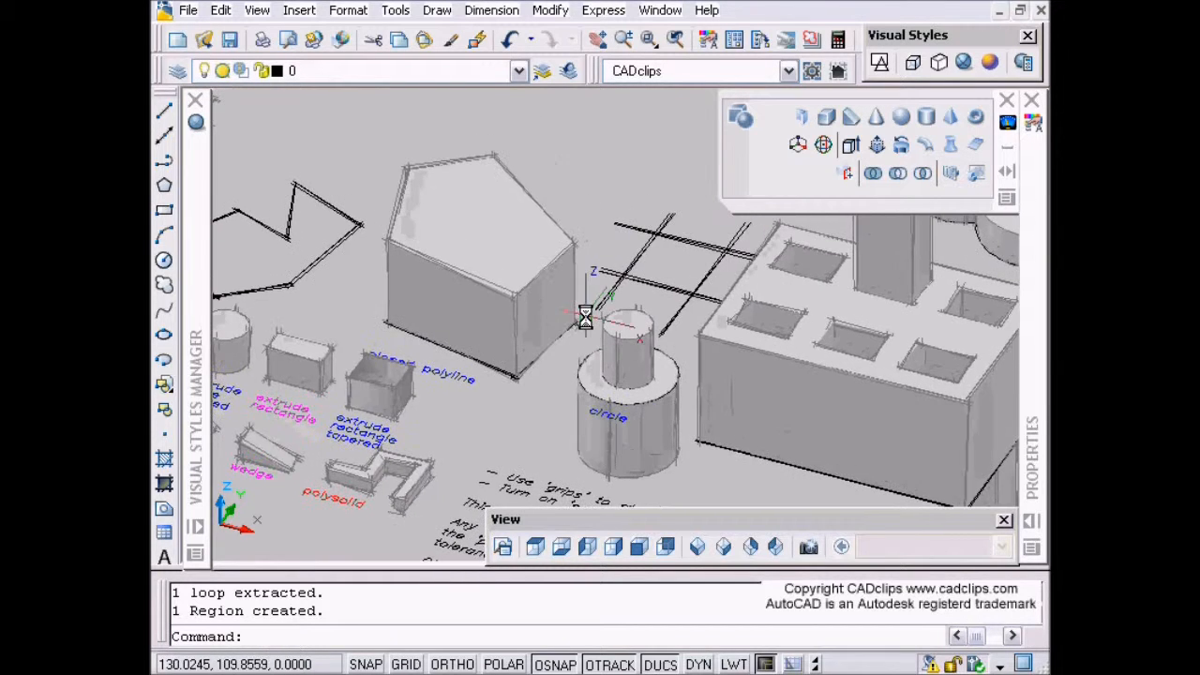
type("l")
key("Return")
left_click(388, 240)
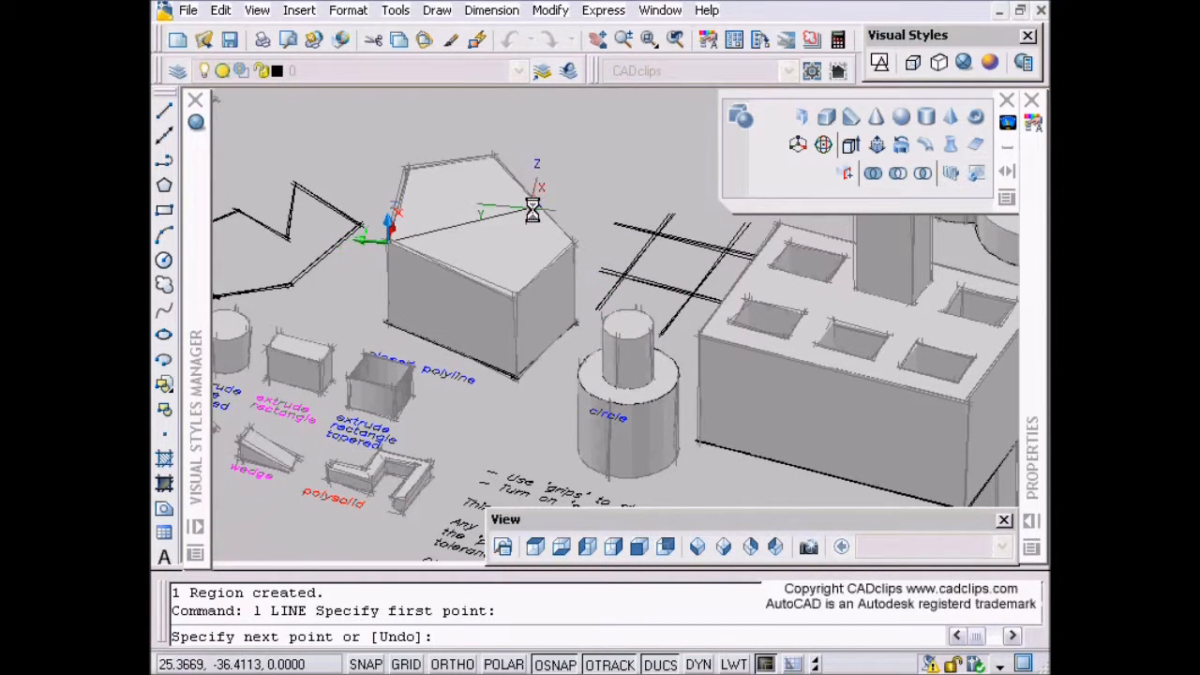
left_click(573, 242)
key("Return")
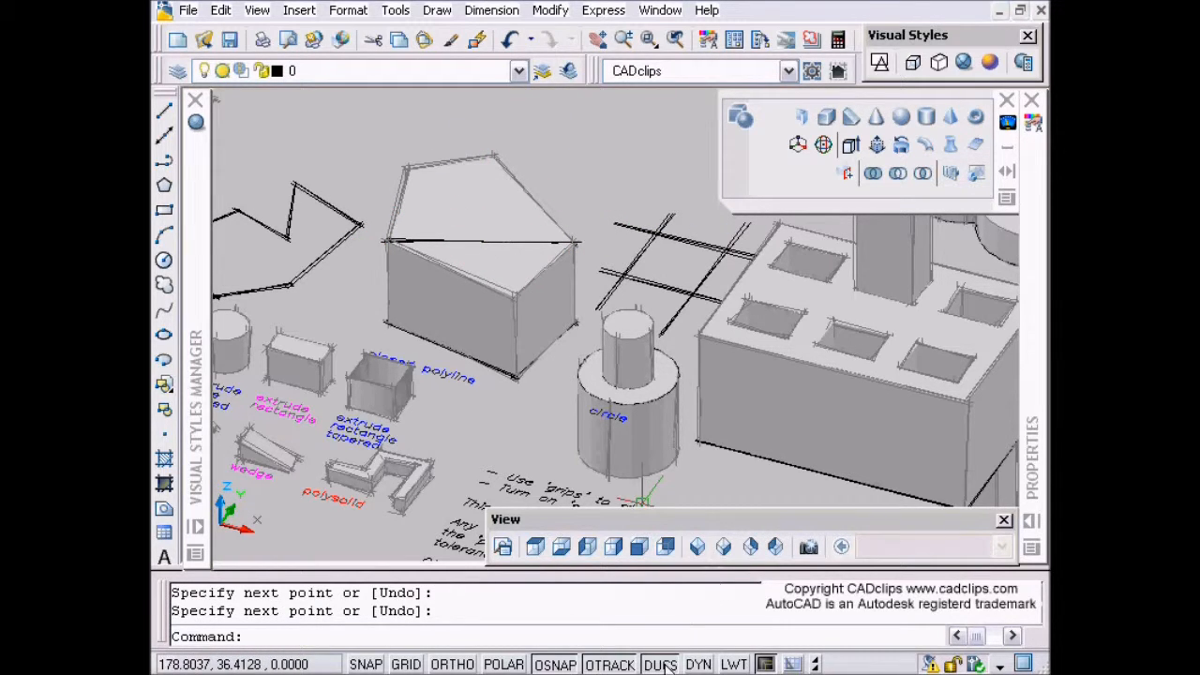
Presspull the part of the top face behind the dividing line upward to form a raised step.
left_click(902, 139)
left_click(495, 225)
left_click(495, 152)
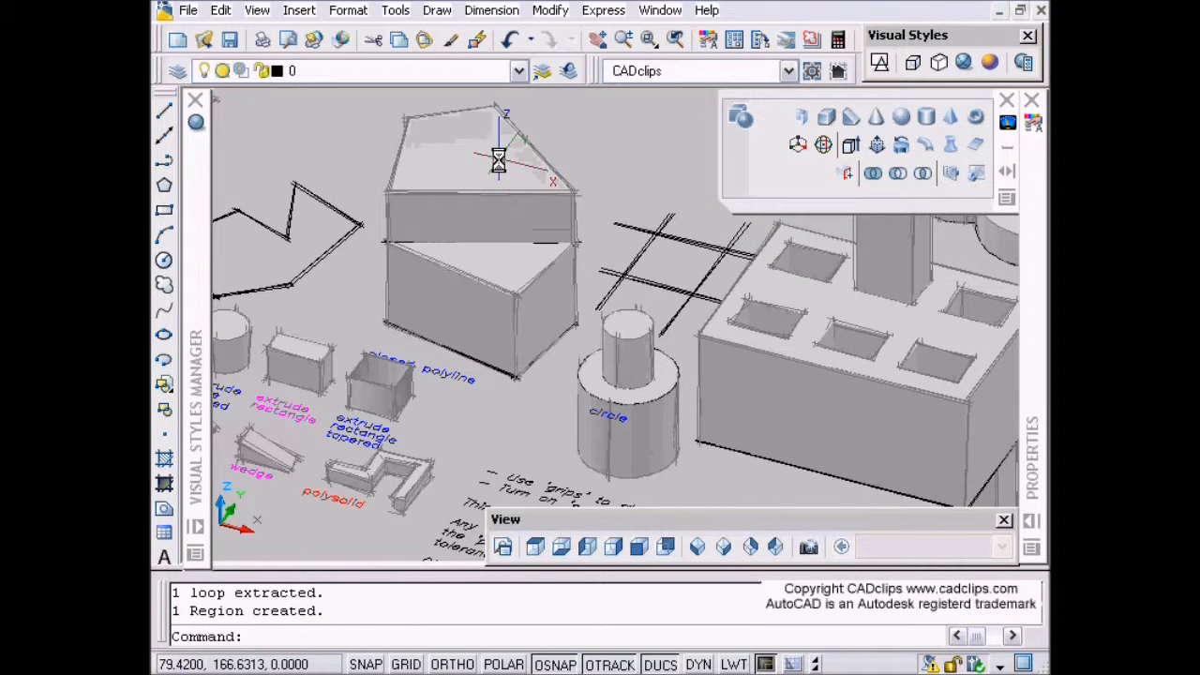
Draw a circle of about 6.27 radius on the raised step's vertical front face and presspull it outward into a cylinder.
scroll(458, 197, "up", 3)
middle_click_drag(498, 248, 505, 256)
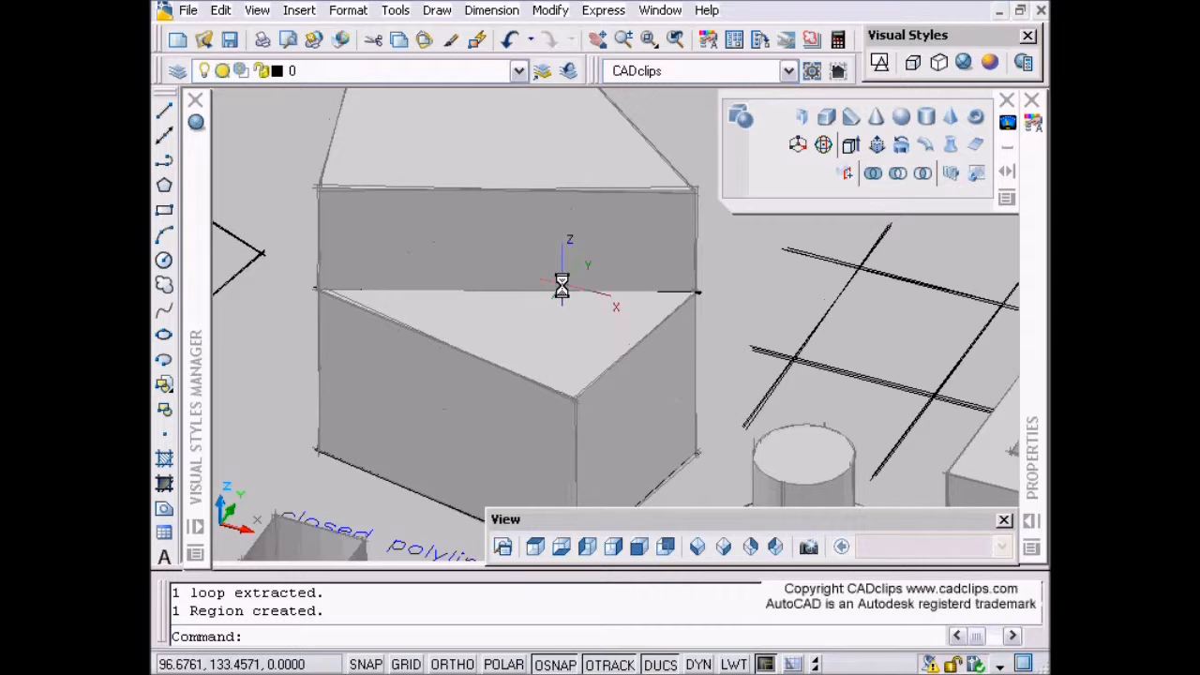
left_click(165, 261)
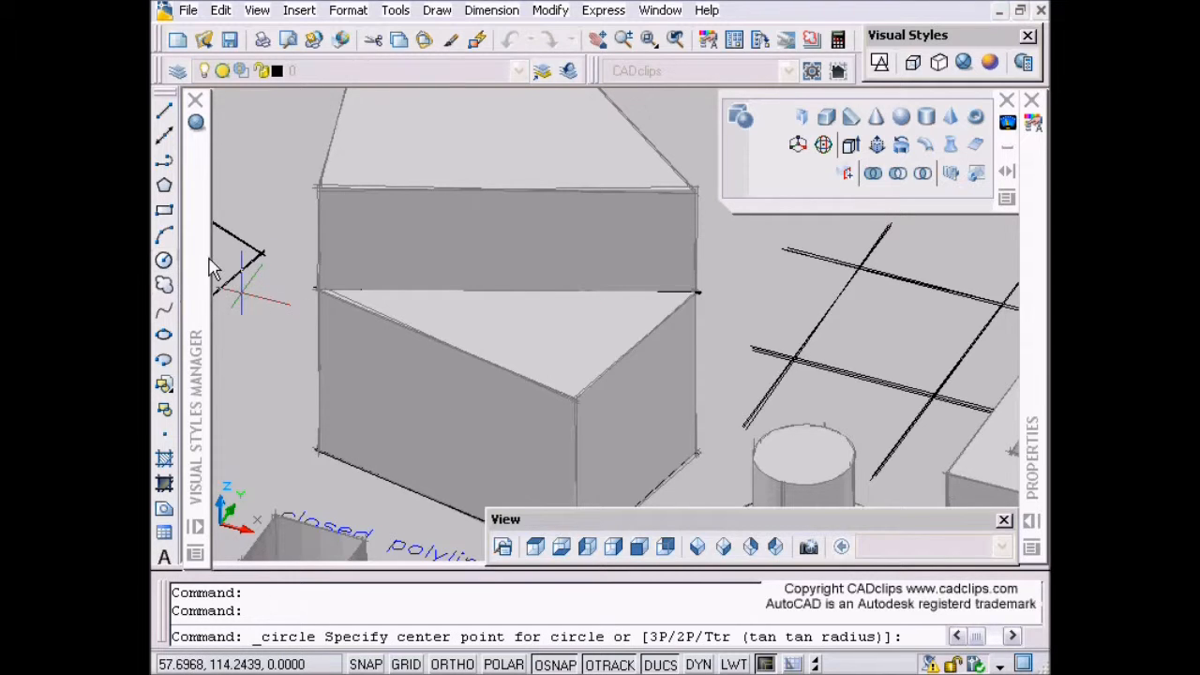
left_click(455, 240)
left_click(503, 236)
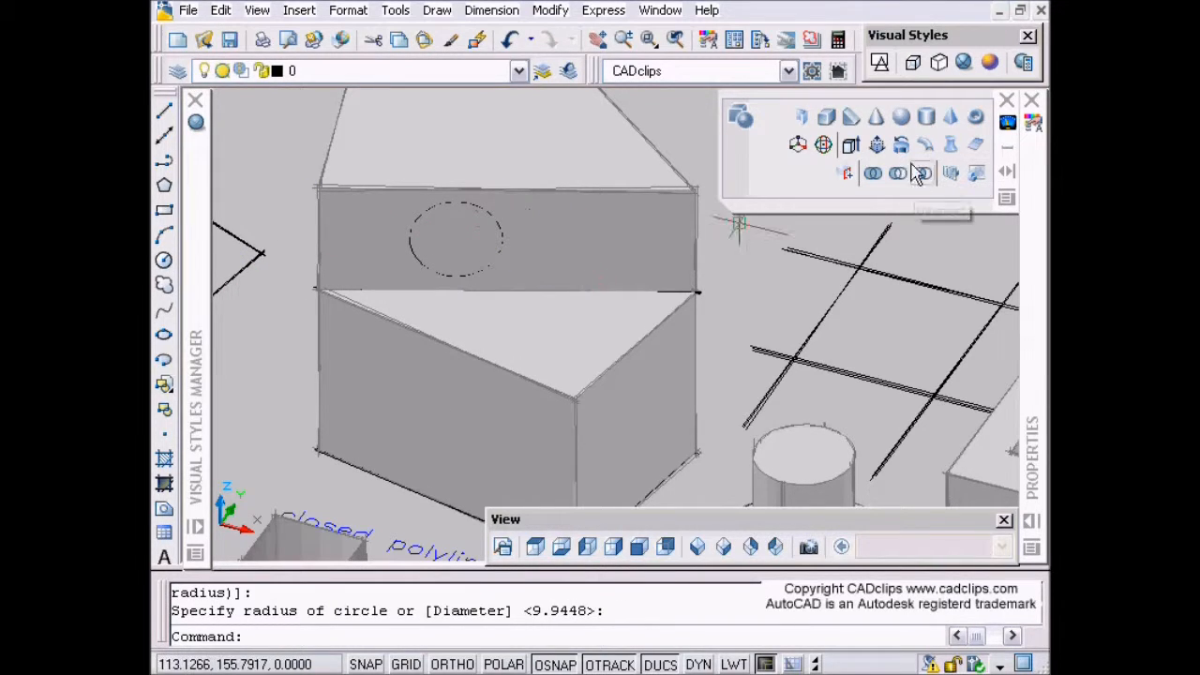
left_click(888, 146)
left_click(450, 244)
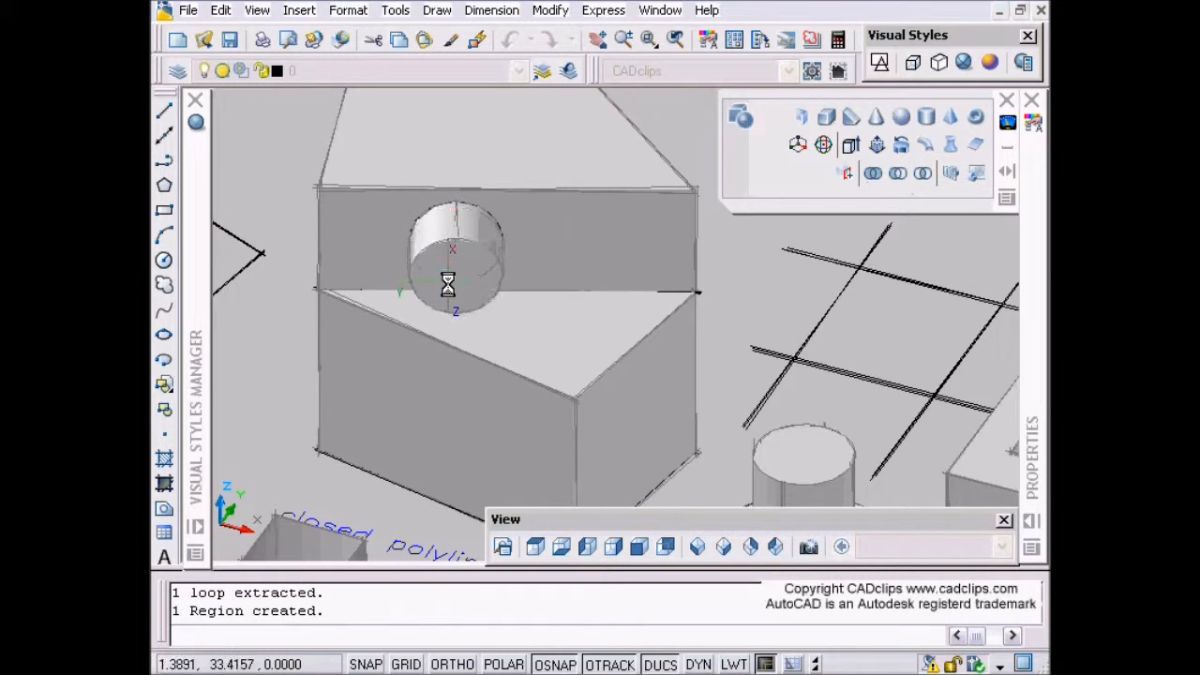
left_click(446, 284)
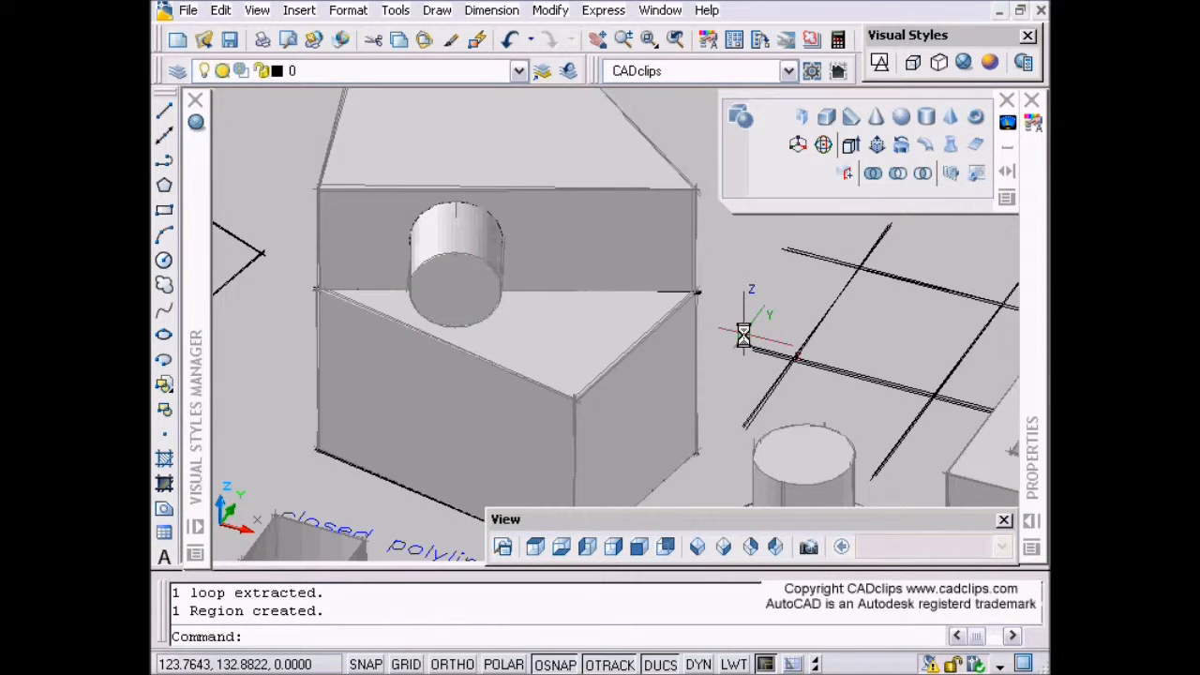
Draw a smaller circle on the protruding cylinder's flat end face.
left_click(164, 260)
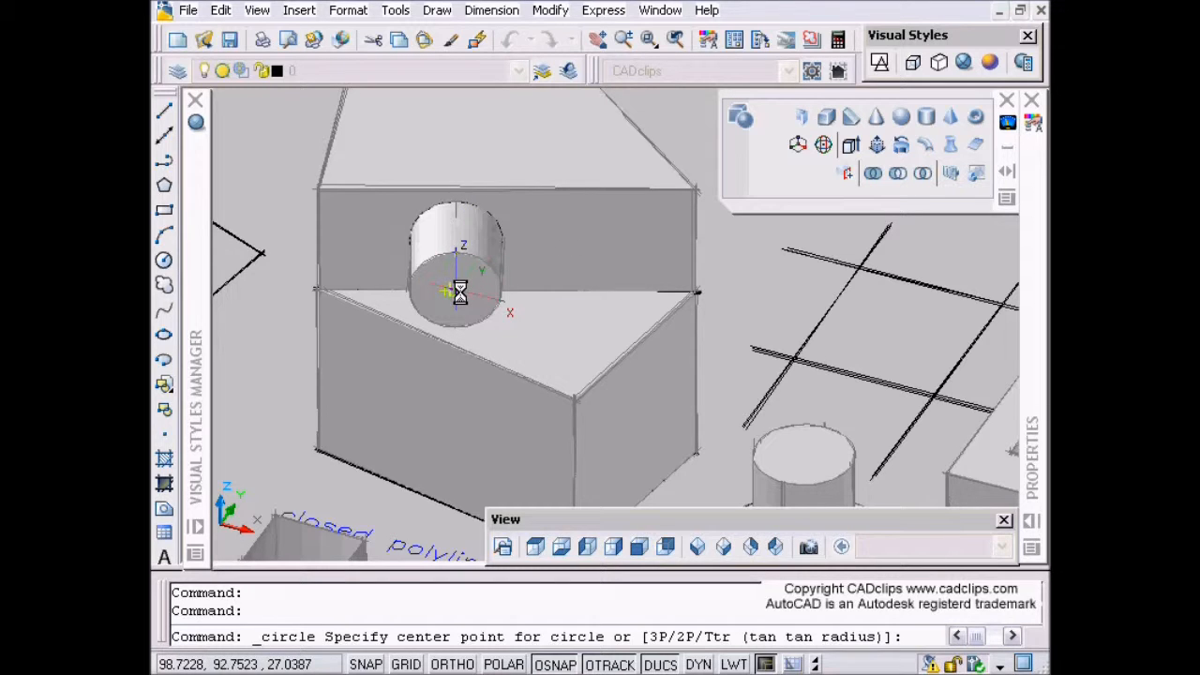
scroll(450, 294, "up", 5)
left_click(491, 296)
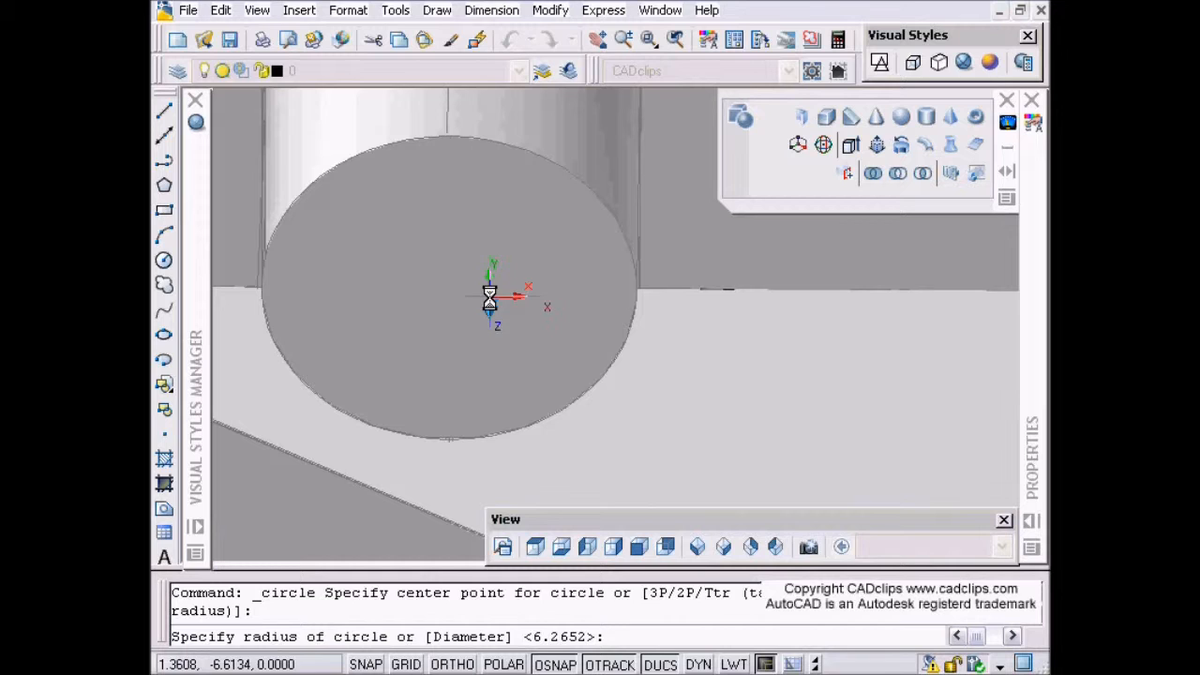
left_click(554, 245)
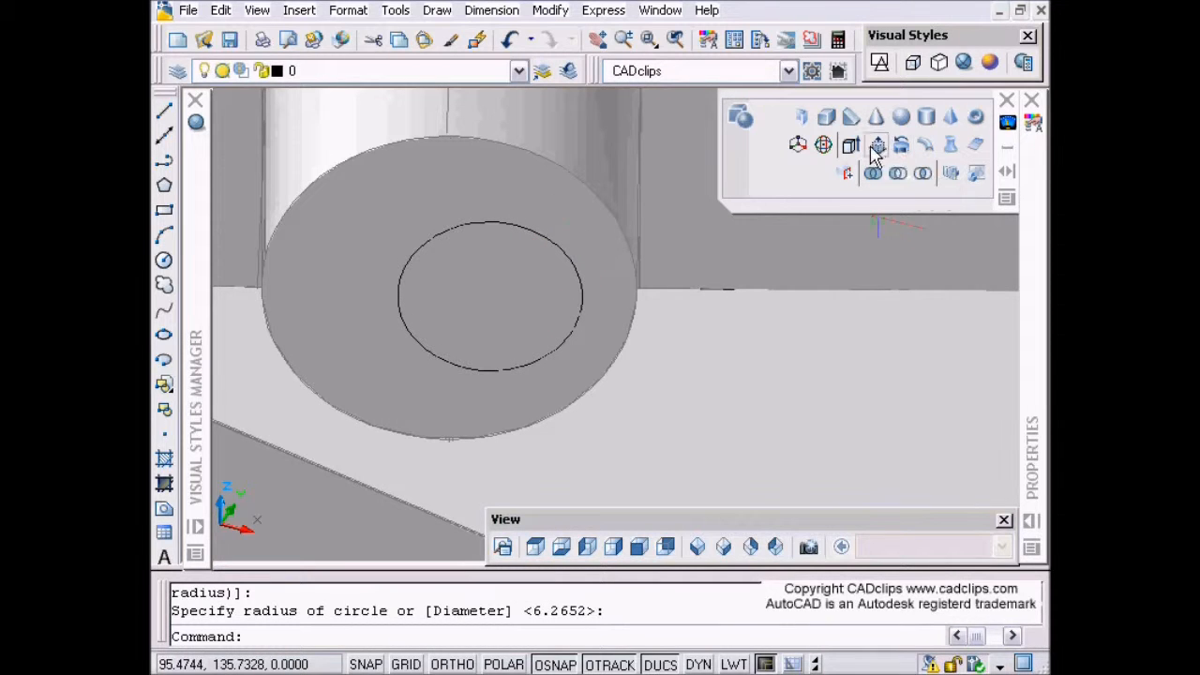
Presspull the small circle inward to cut a hole into the protruding cylinder's end face.
left_click(846, 172)
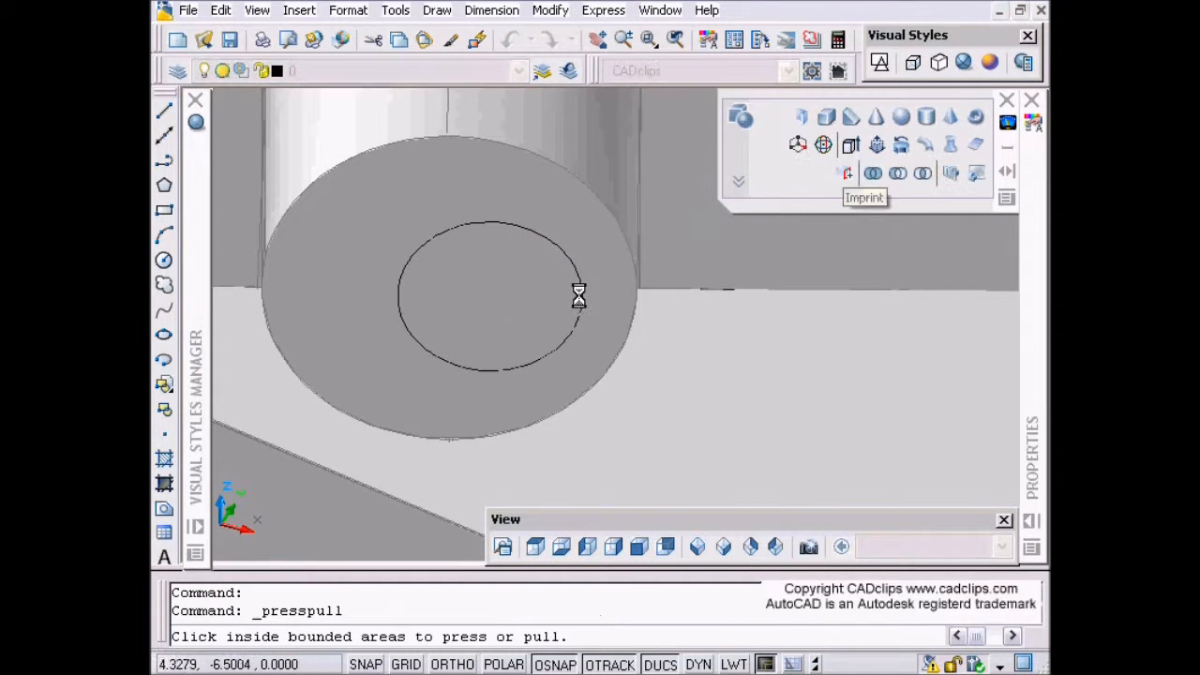
left_click(512, 298)
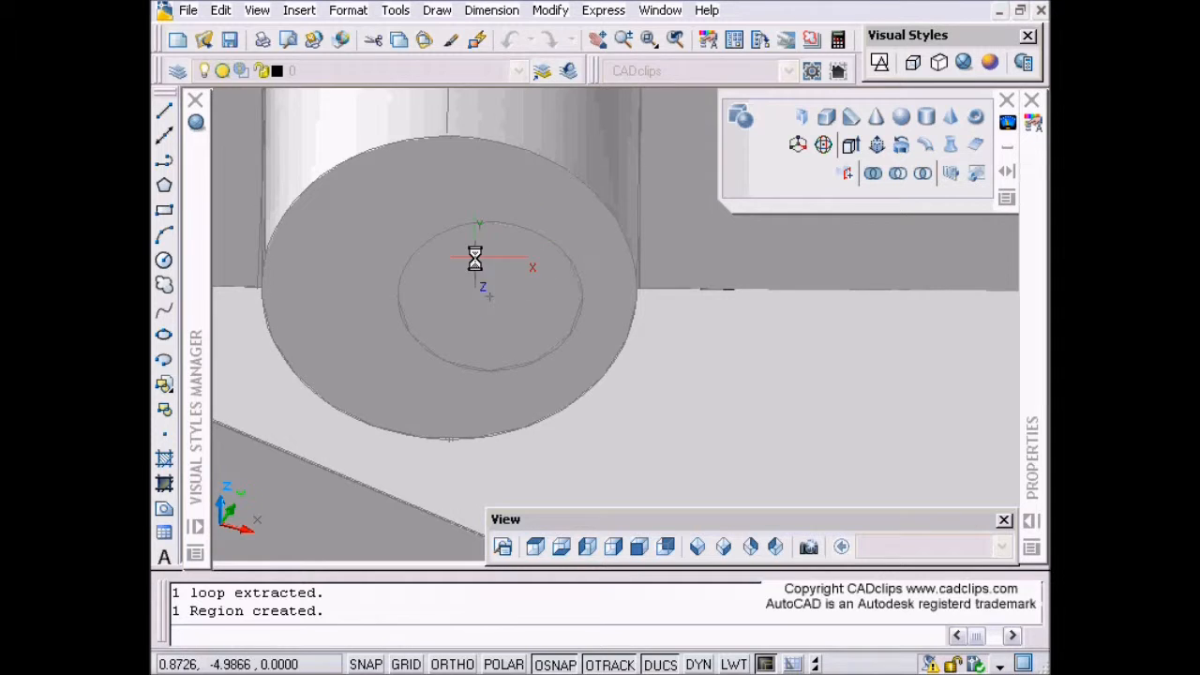
scroll(474, 259, "down", 5)
middle_click_drag(588, 394, 710, 331)
scroll(501, 337, "up", 6)
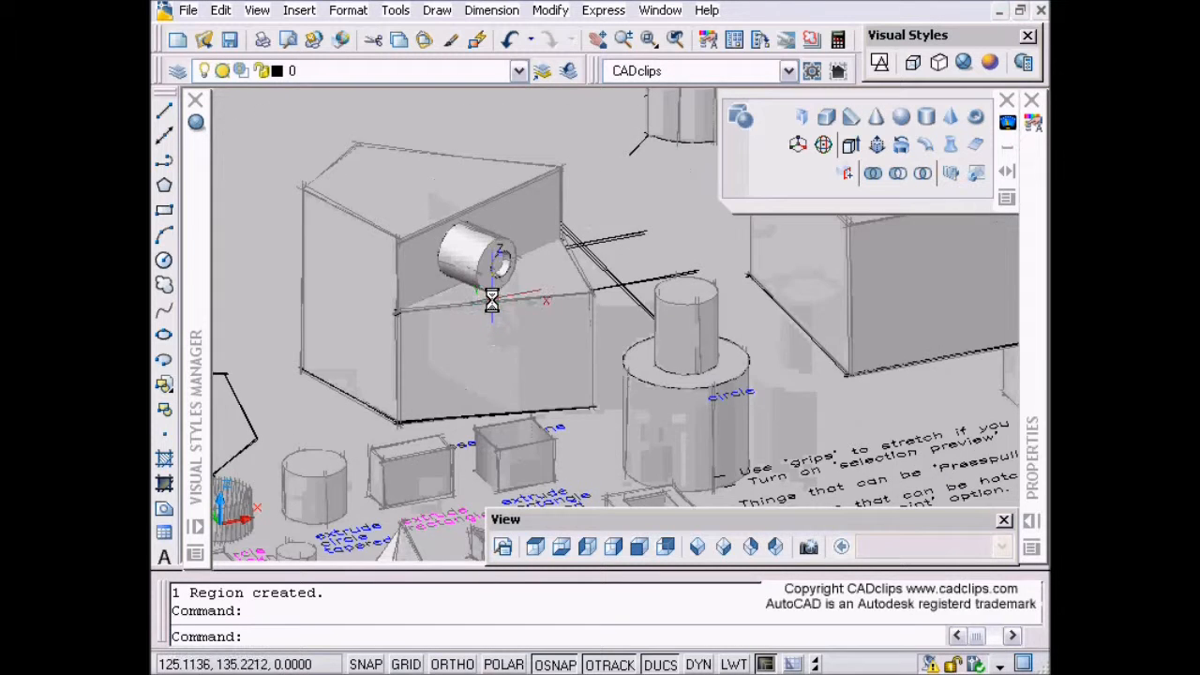
scroll(530, 309, "up", 4)
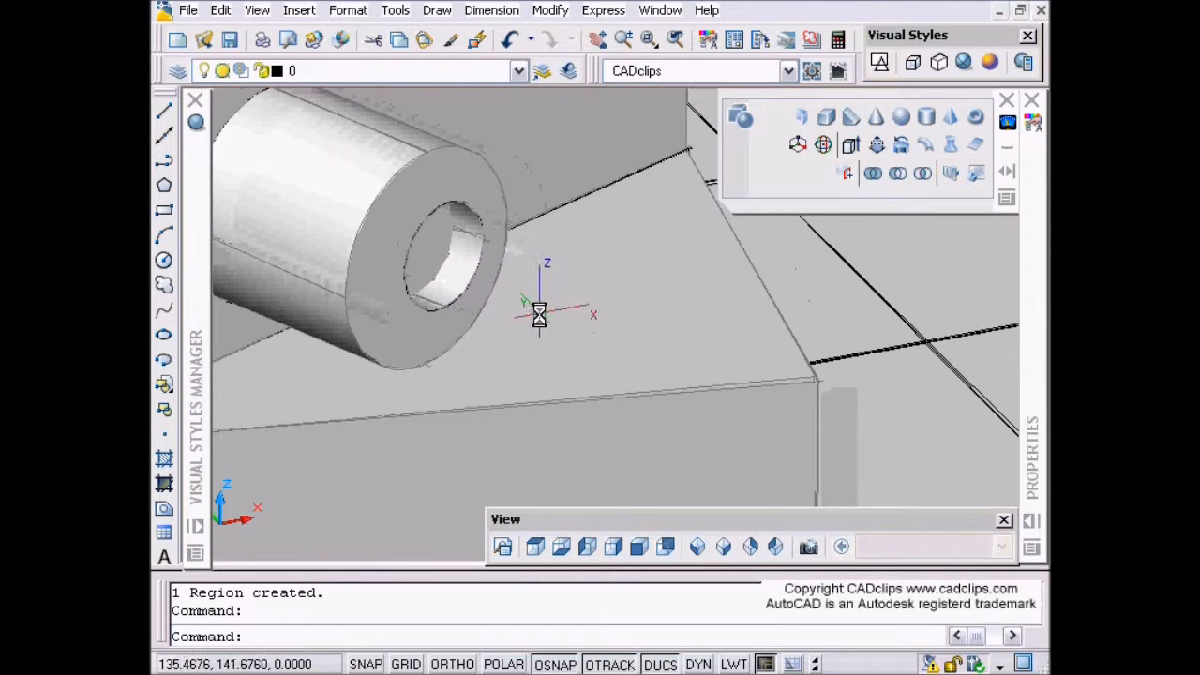
Try to separate the front corner of the lower ledge's top face with a line between its two outer edges for presspulling.
middle_click_drag(573, 197, 557, 227)
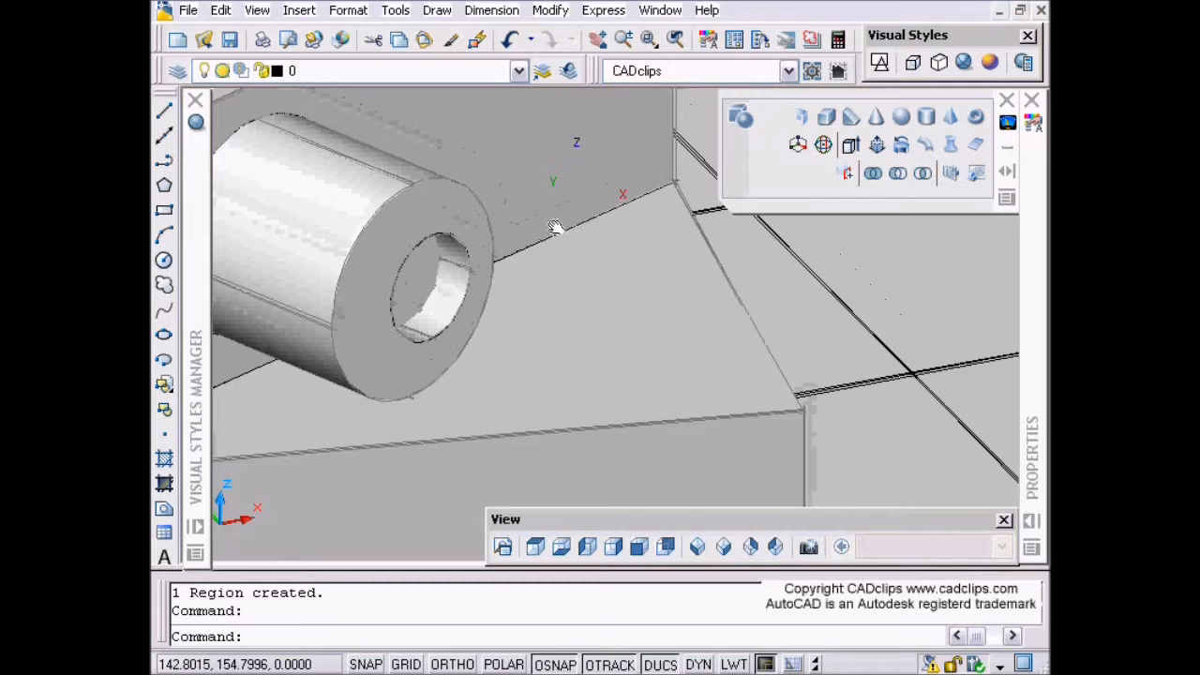
left_click(165, 112)
left_click(748, 320)
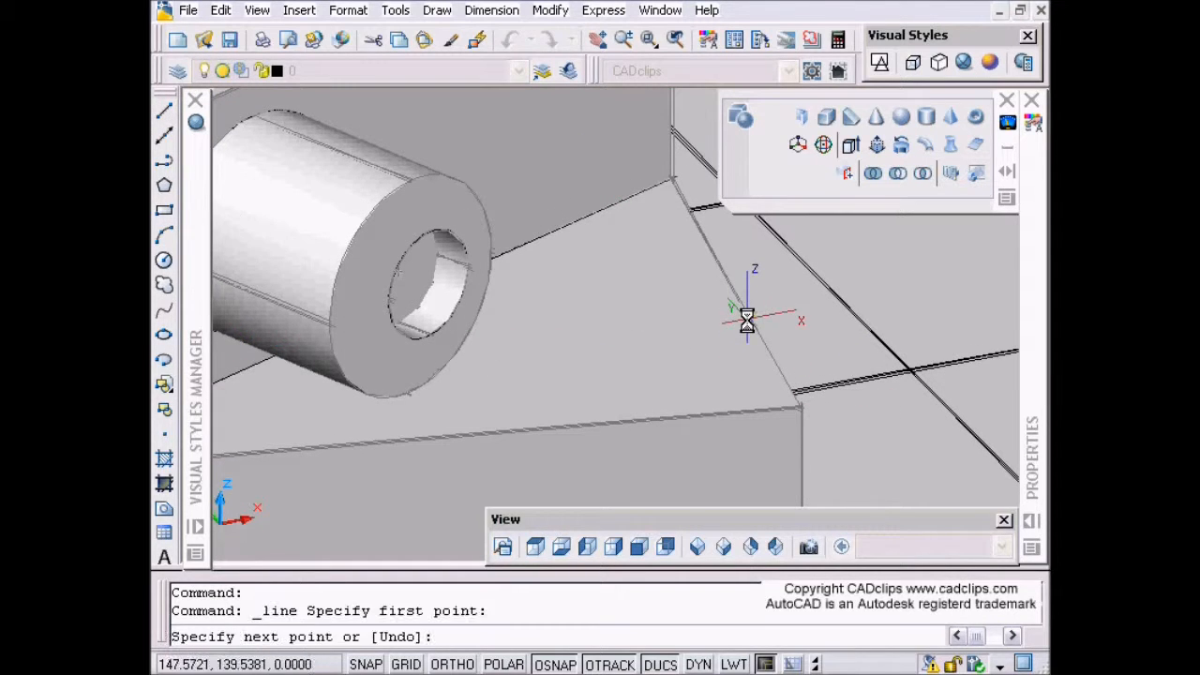
left_click(544, 431)
key("Return")
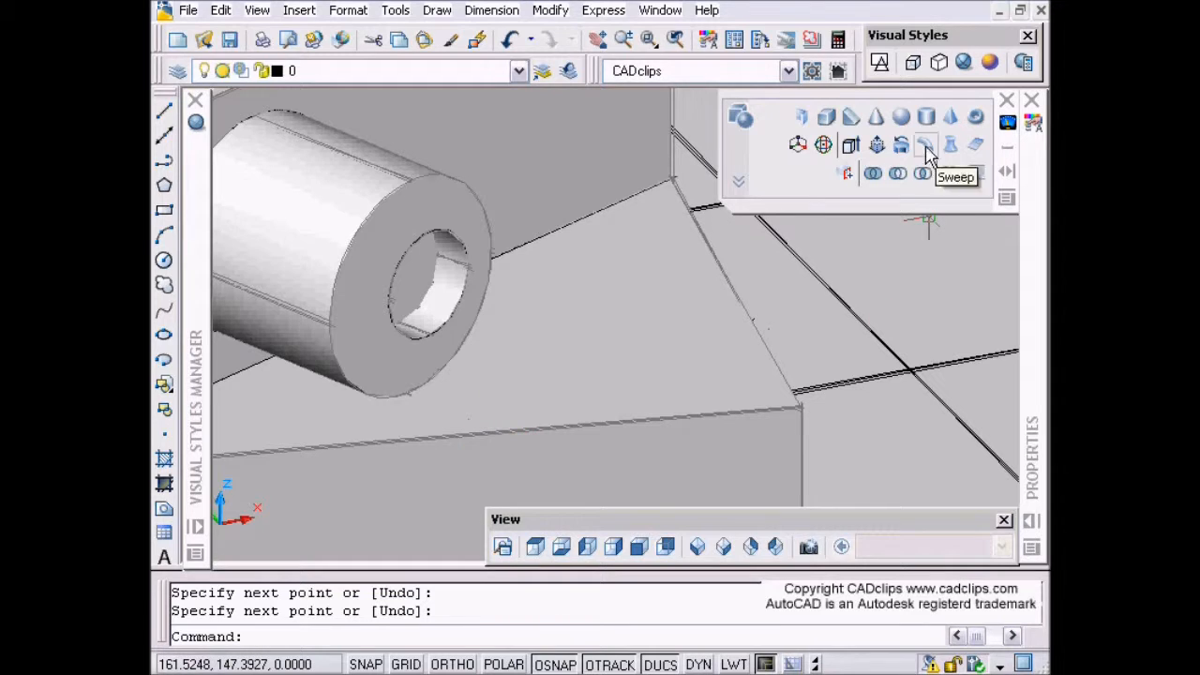
left_click(878, 146)
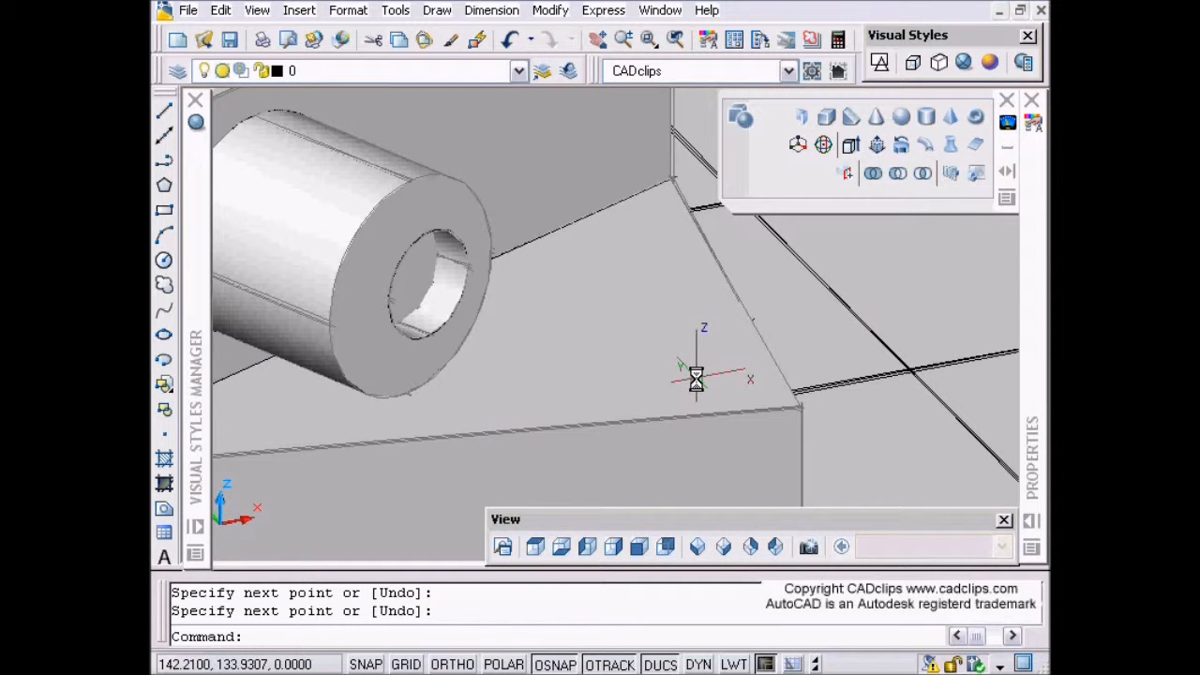
key("Return")
key("Return")
Try to presspull the polysolid's top face upward, viewing it from an isometric direction.
scroll(691, 381, "down", 3)
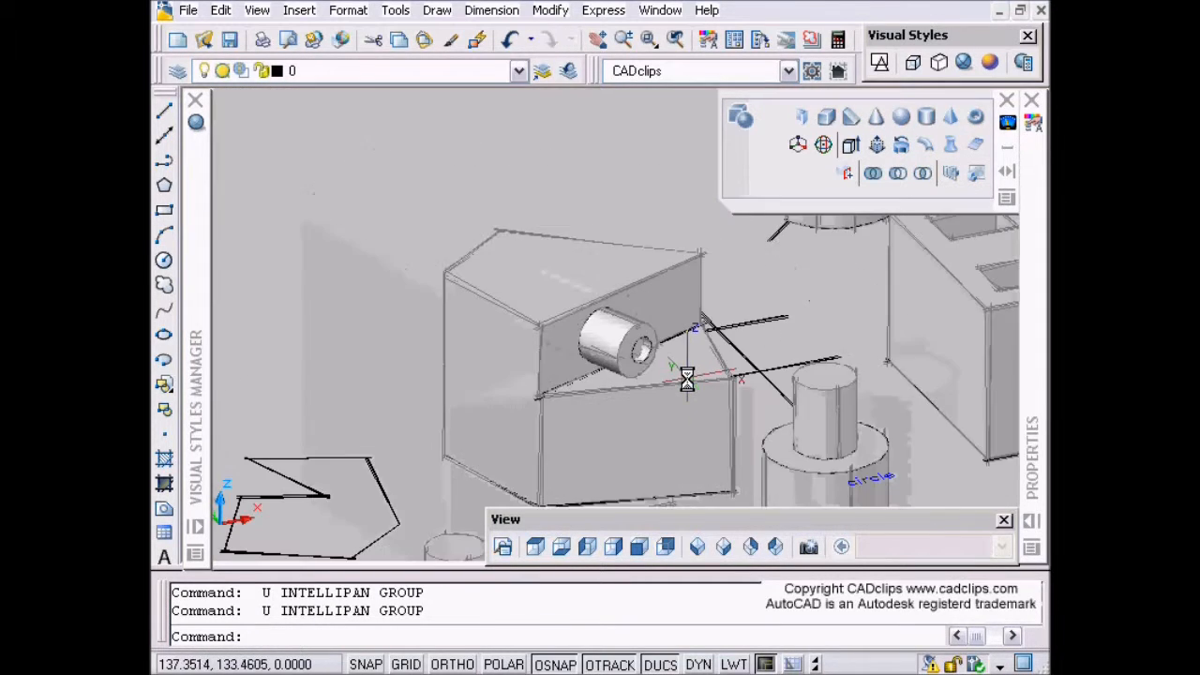
middle_click_drag(685, 382, 521, 221)
middle_click_drag(578, 352, 593, 338)
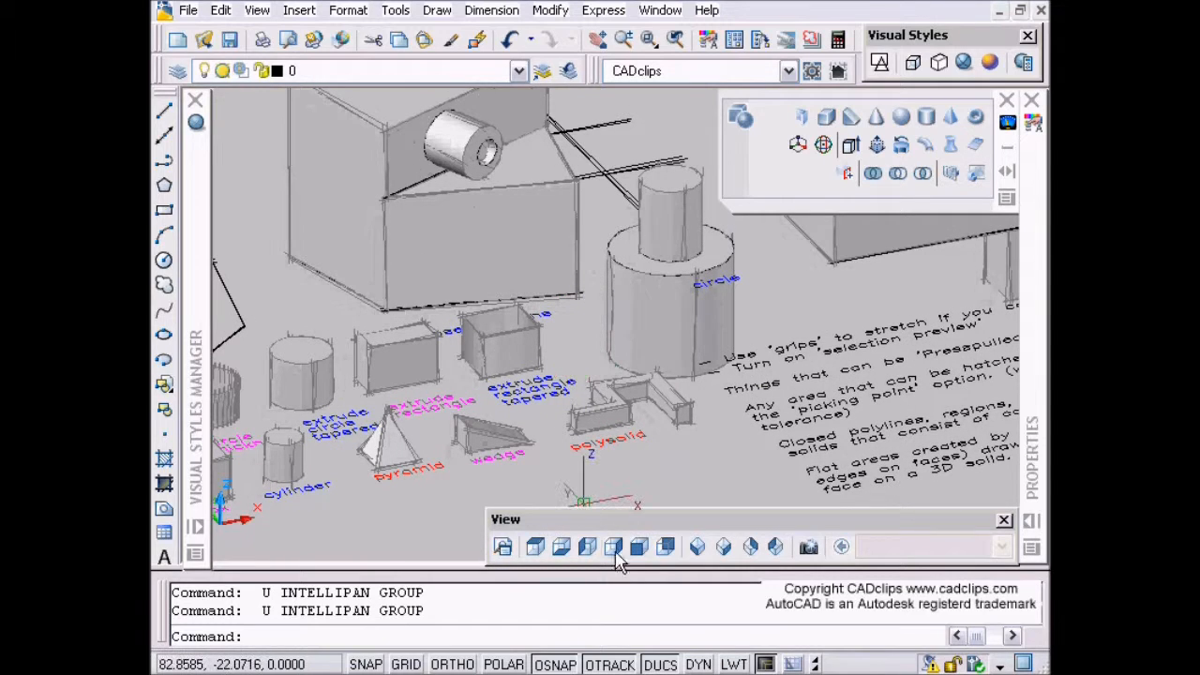
left_click(732, 538)
middle_click_drag(650, 401, 765, 396, "shift")
scroll(450, 384, "up", 3)
scroll(450, 384, "up", 2)
scroll(428, 399, "up", 2)
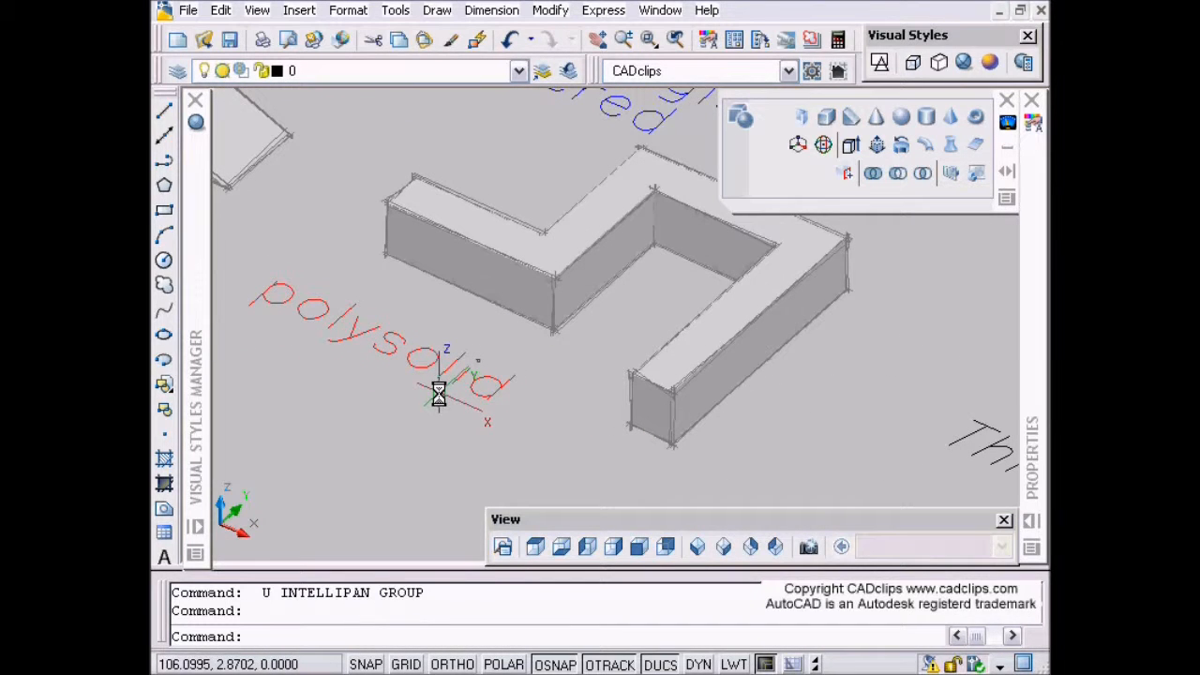
left_click(881, 140)
left_click(621, 214)
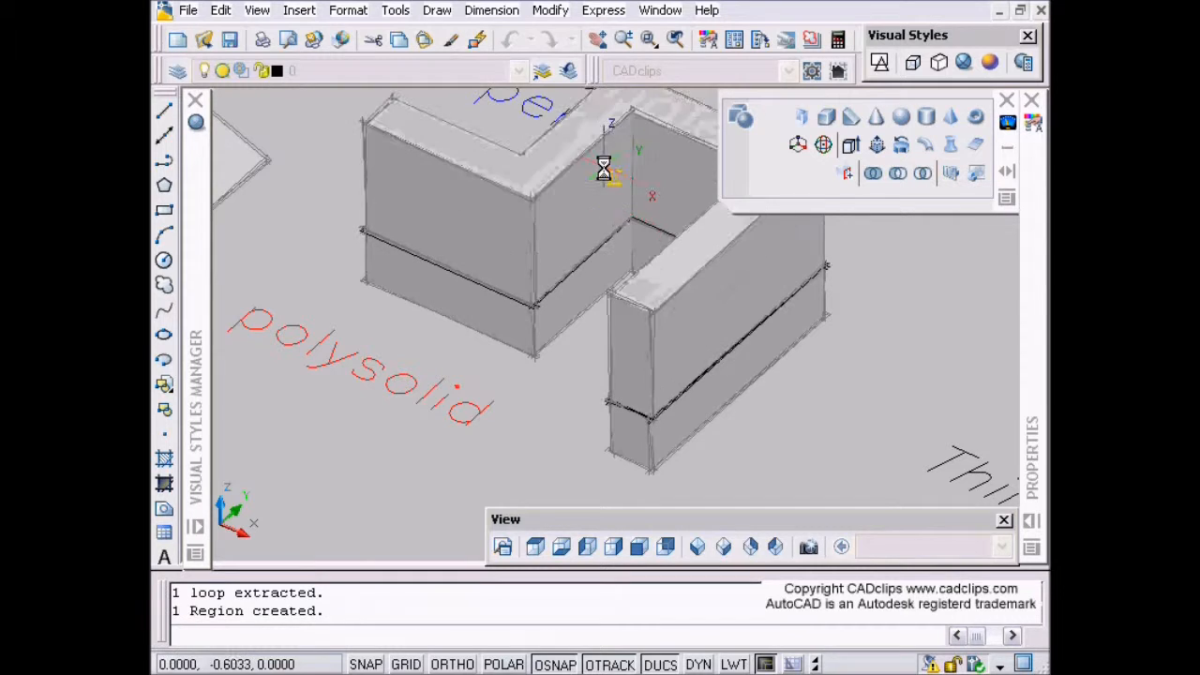
key("Escape")
Draw a diagonal line across the wedge's sloped face from its upper back corner to its lower front corner.
middle_click_drag(567, 338, 844, 432)
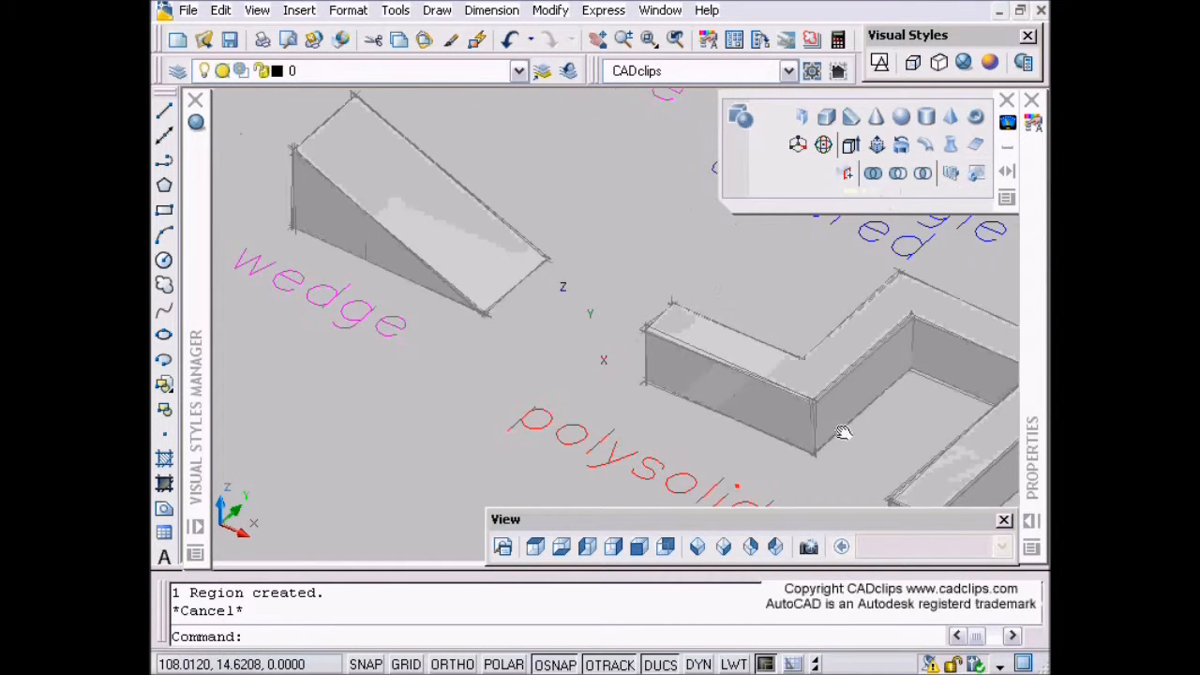
middle_click_drag(508, 315, 583, 368)
middle_click_drag(478, 339, 495, 382)
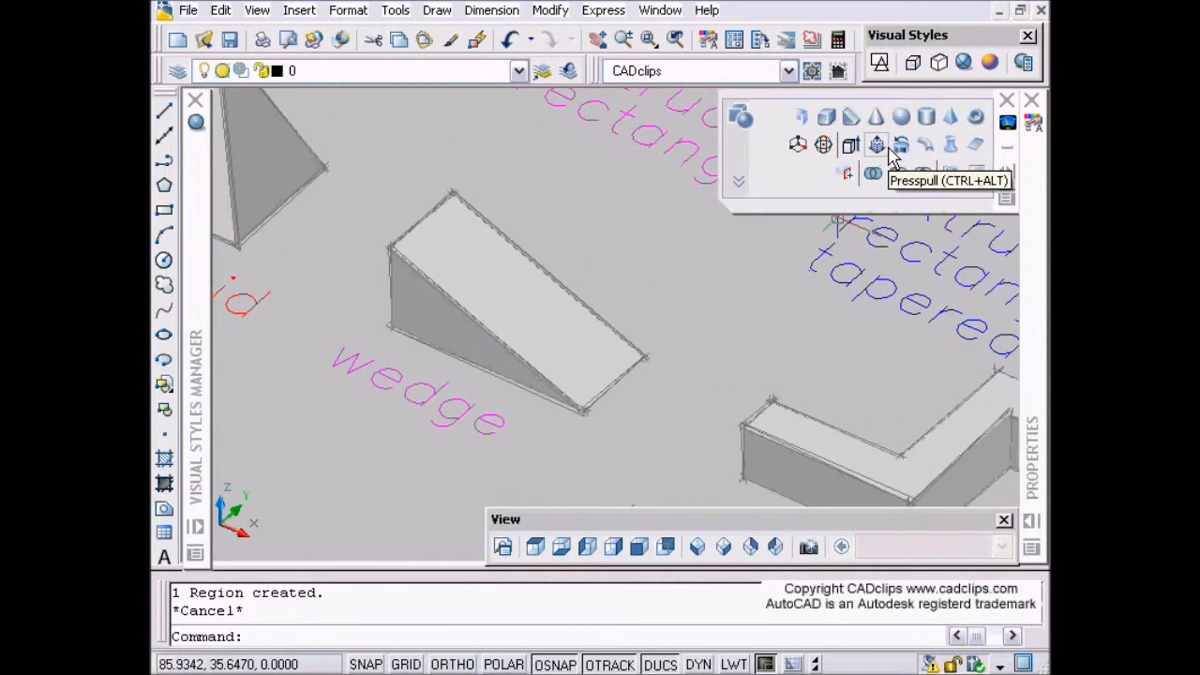
scroll(512, 305, "up", 2)
key("Escape")
type("l")
key("Return")
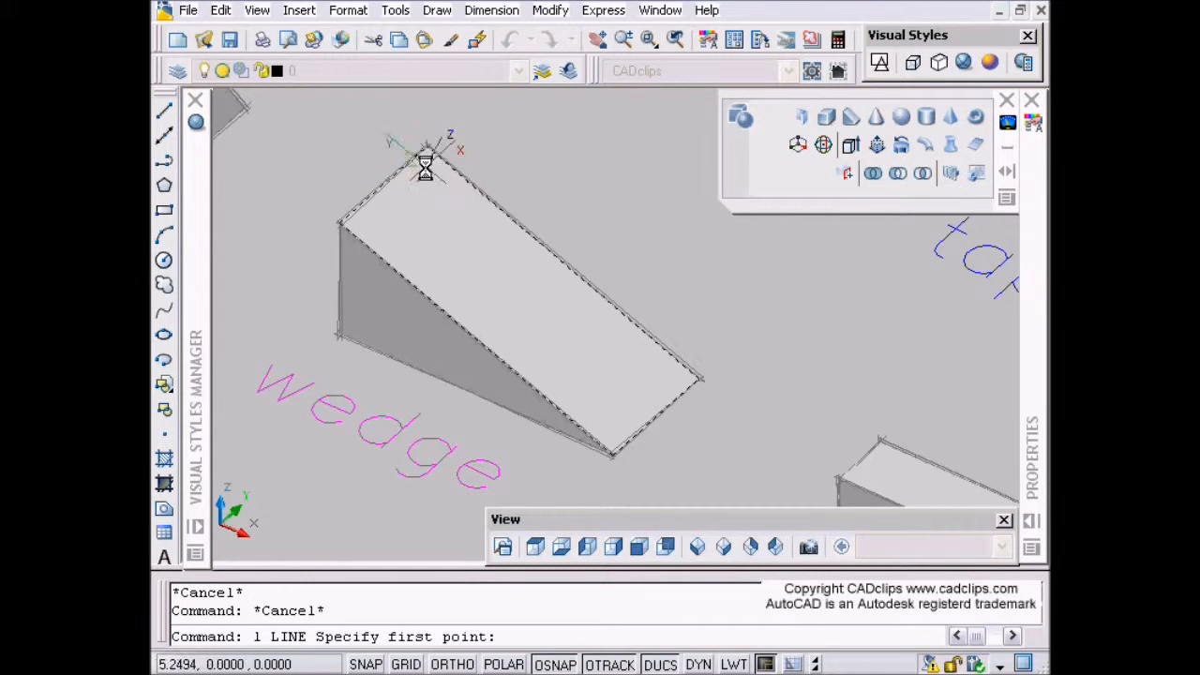
left_click(428, 147)
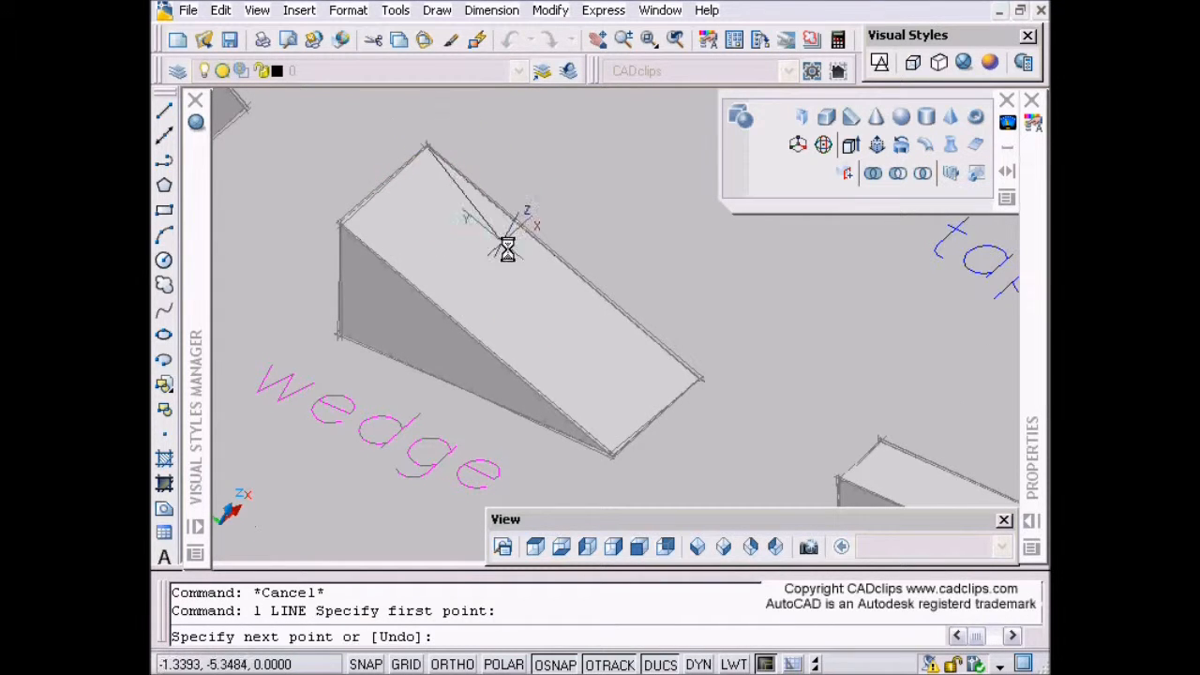
left_click(614, 455)
key("Return")
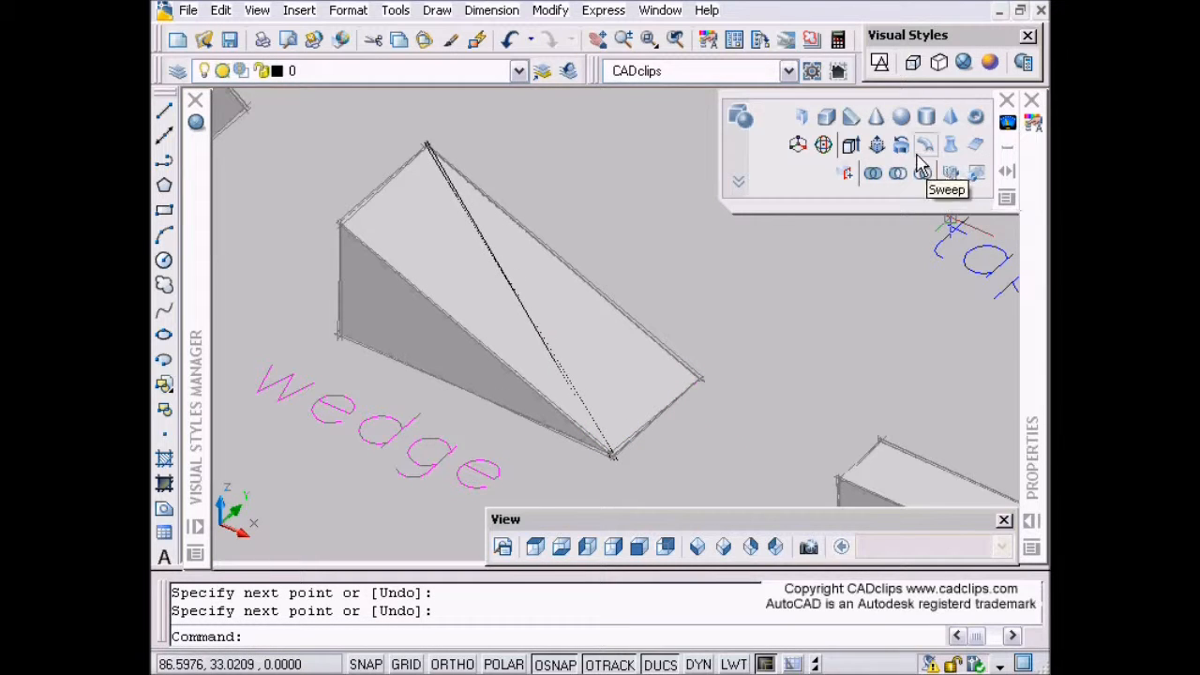
Presspull the back triangular half of the wedge's sloped face outward into a raised block.
left_click(876, 144)
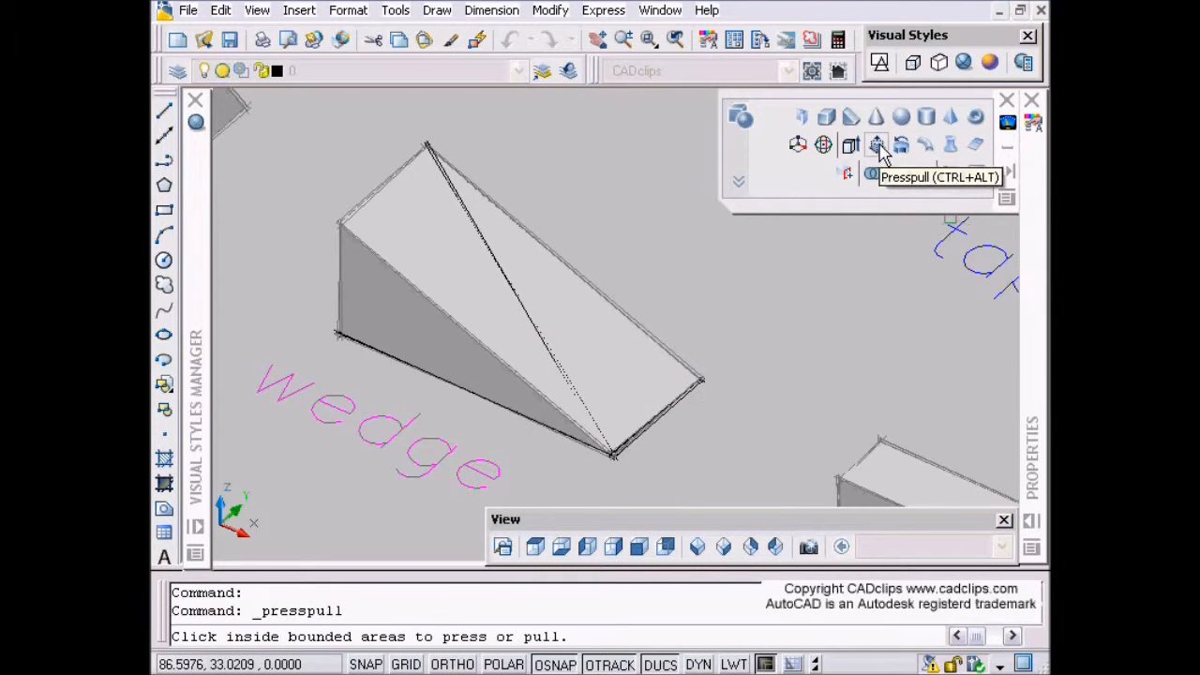
left_click(567, 303)
left_click(618, 187)
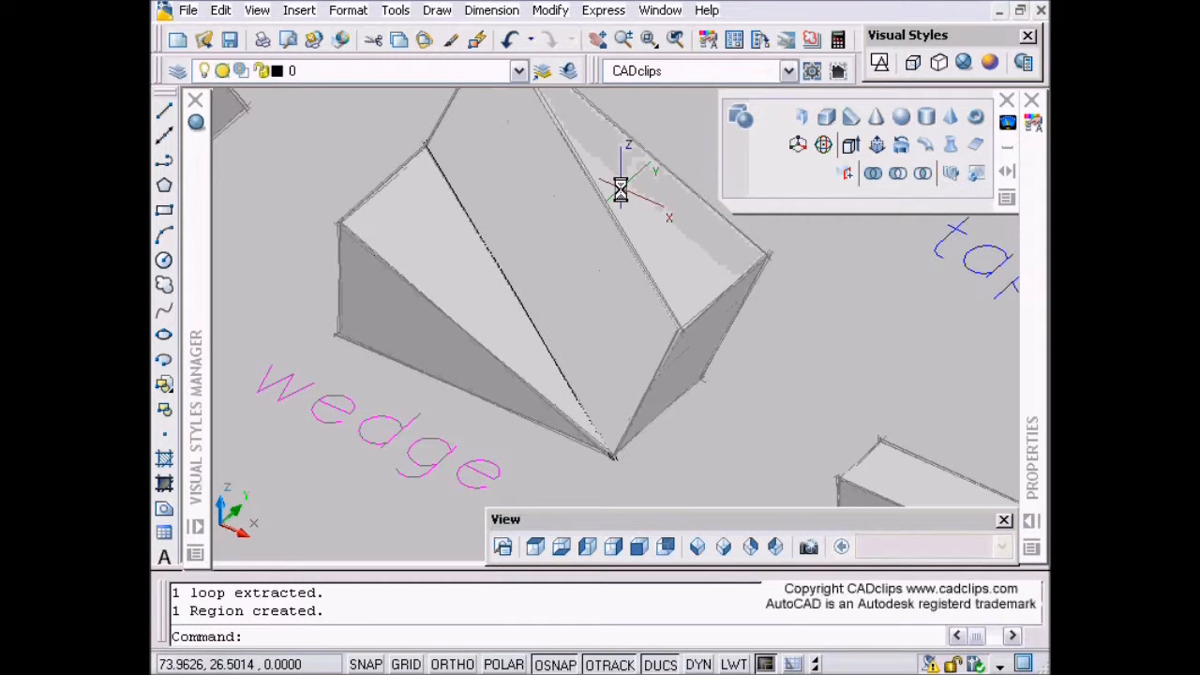
Draw a line across the raised block's side face, from the wedge's upper back corner to the block's lower outer corner.
middle_click_drag(731, 322, 741, 339)
key("Escape")
type("l")
key("Return")
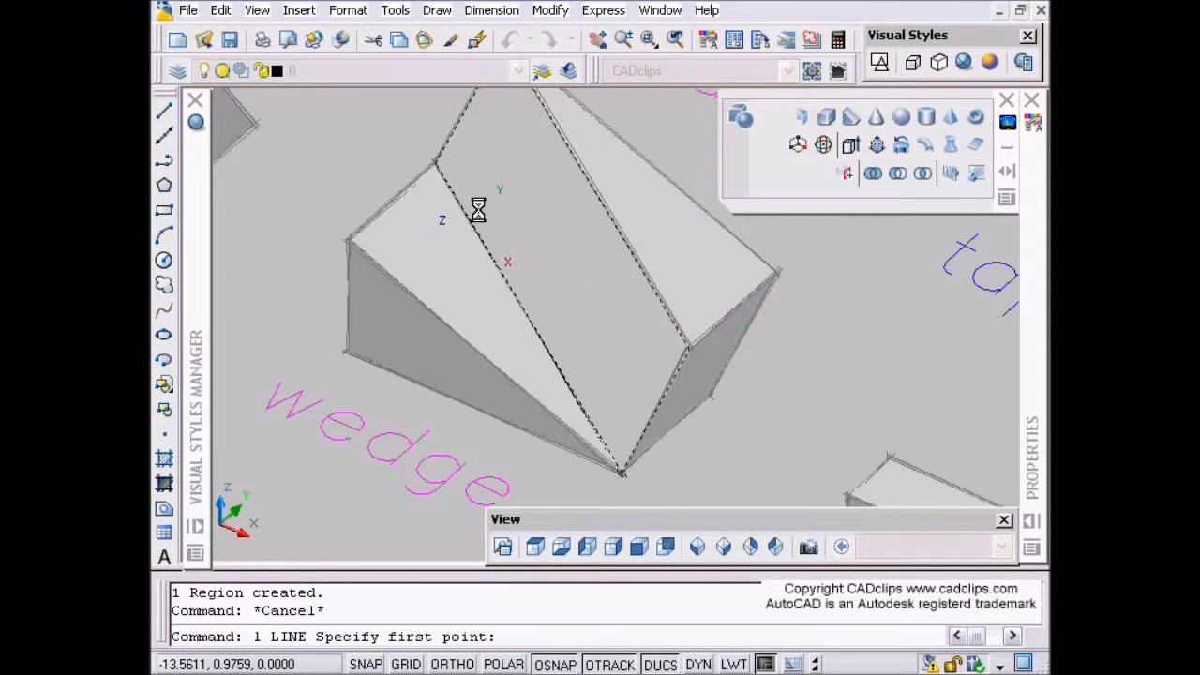
left_click(435, 161)
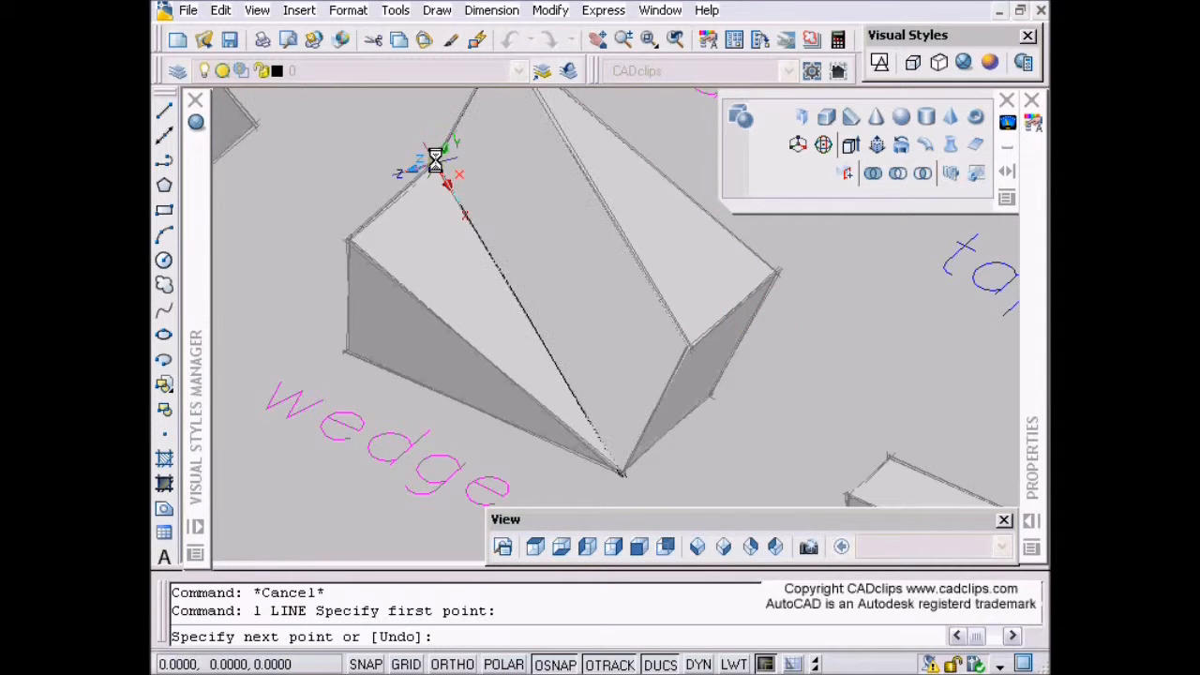
left_click(689, 345)
key("Escape")
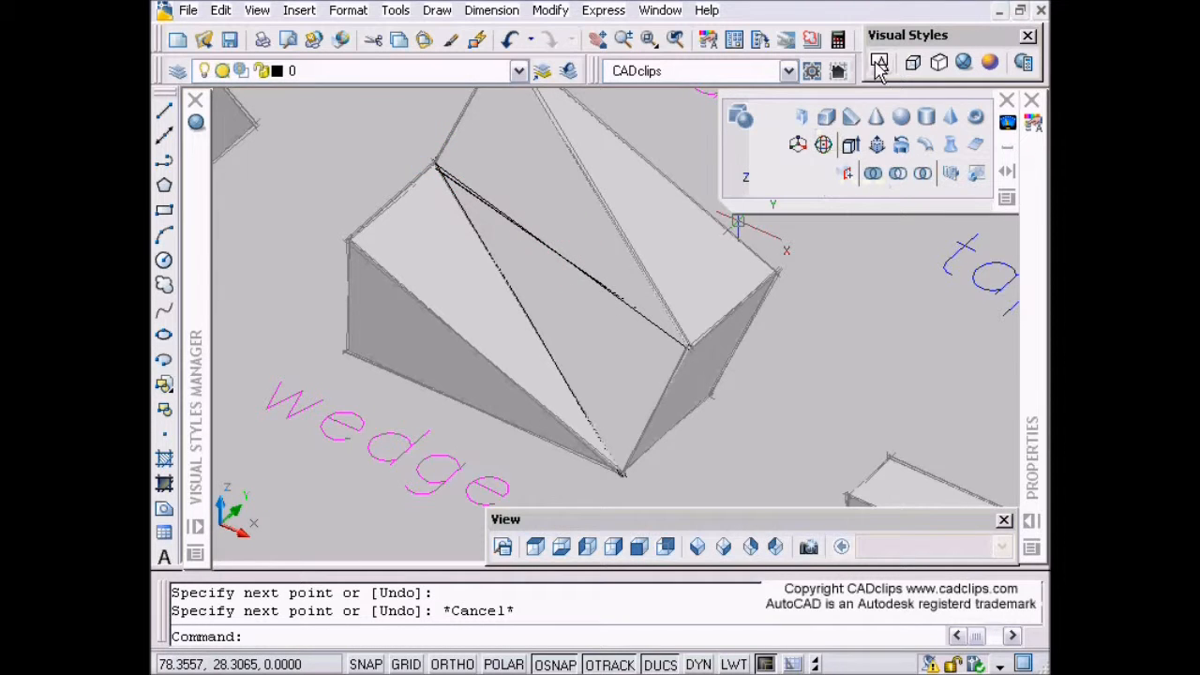
Switch to 2D wireframe and draw a line on the wedge's triangular side from its top corner to the bottom edge's midpoint.
left_click(879, 62)
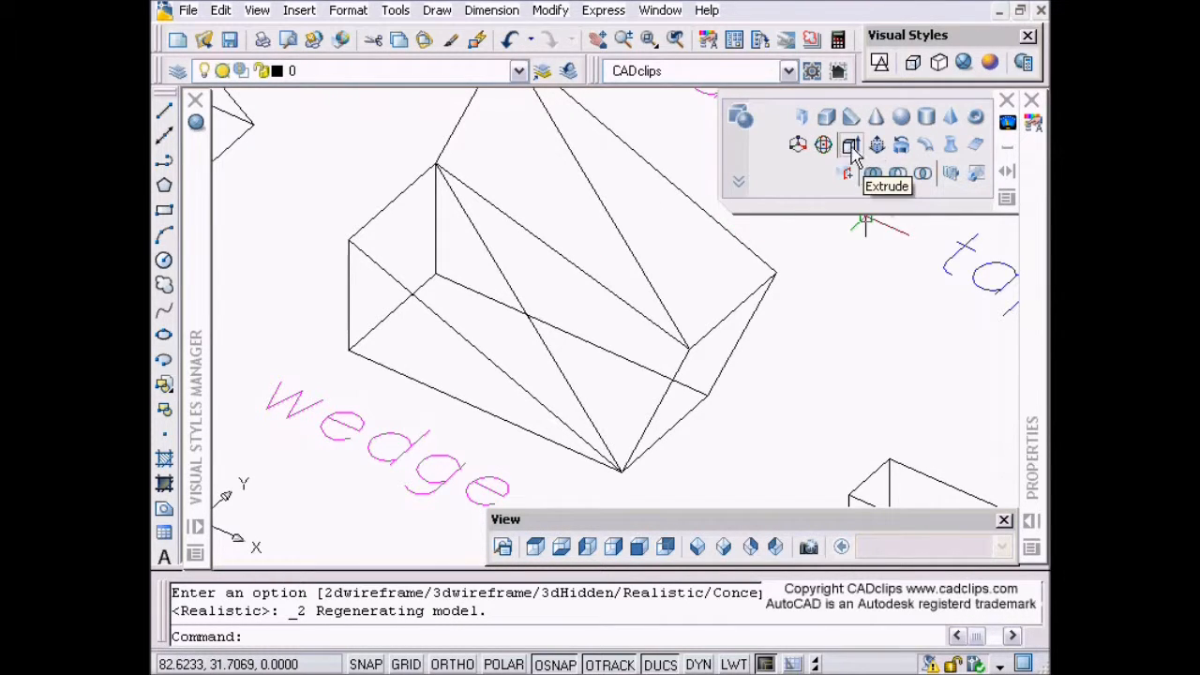
key("Escape")
key("Escape")
type("l")
key("Return")
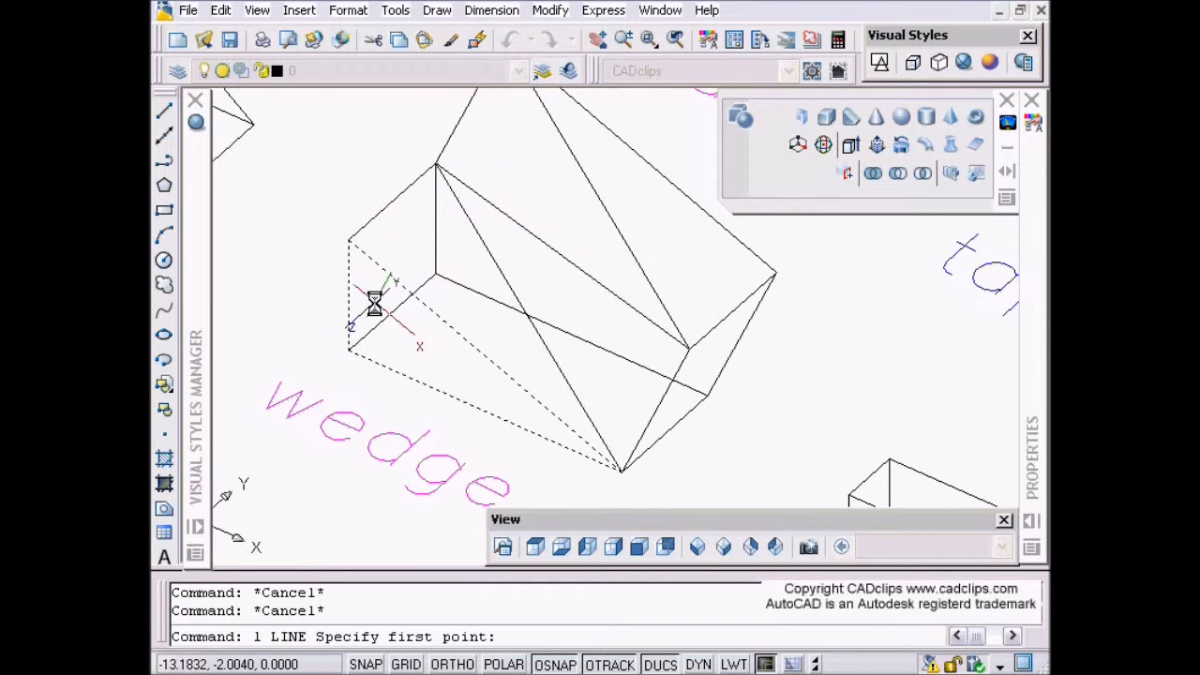
left_click(664, 664)
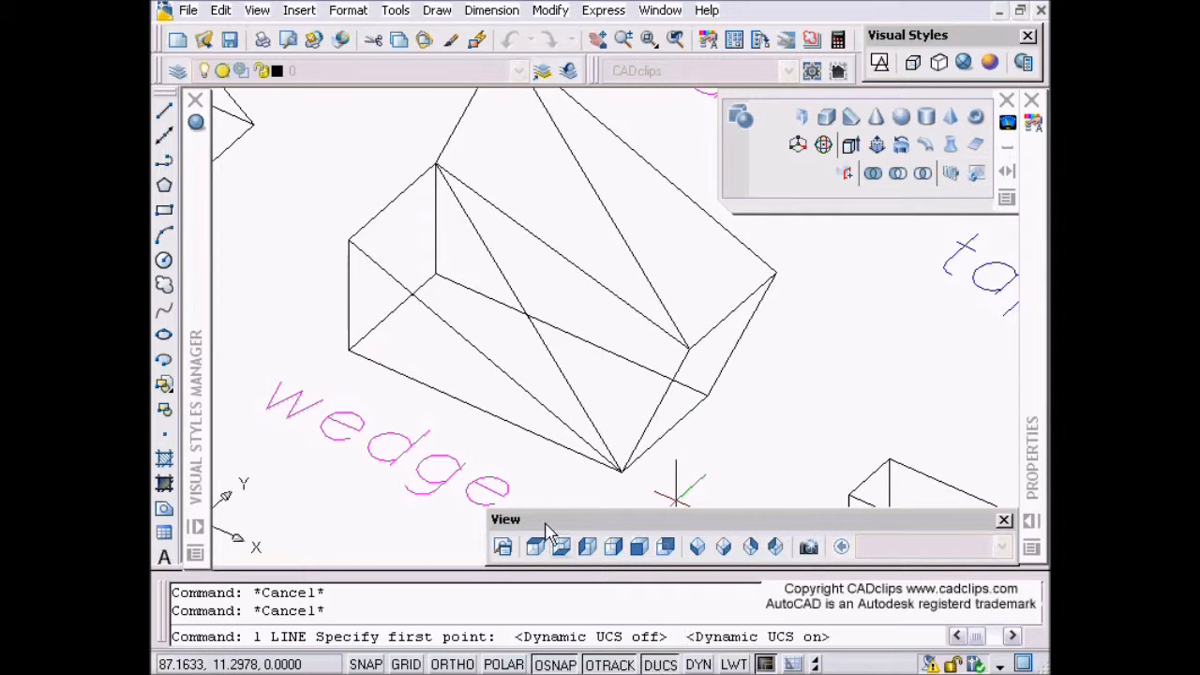
left_click(350, 245)
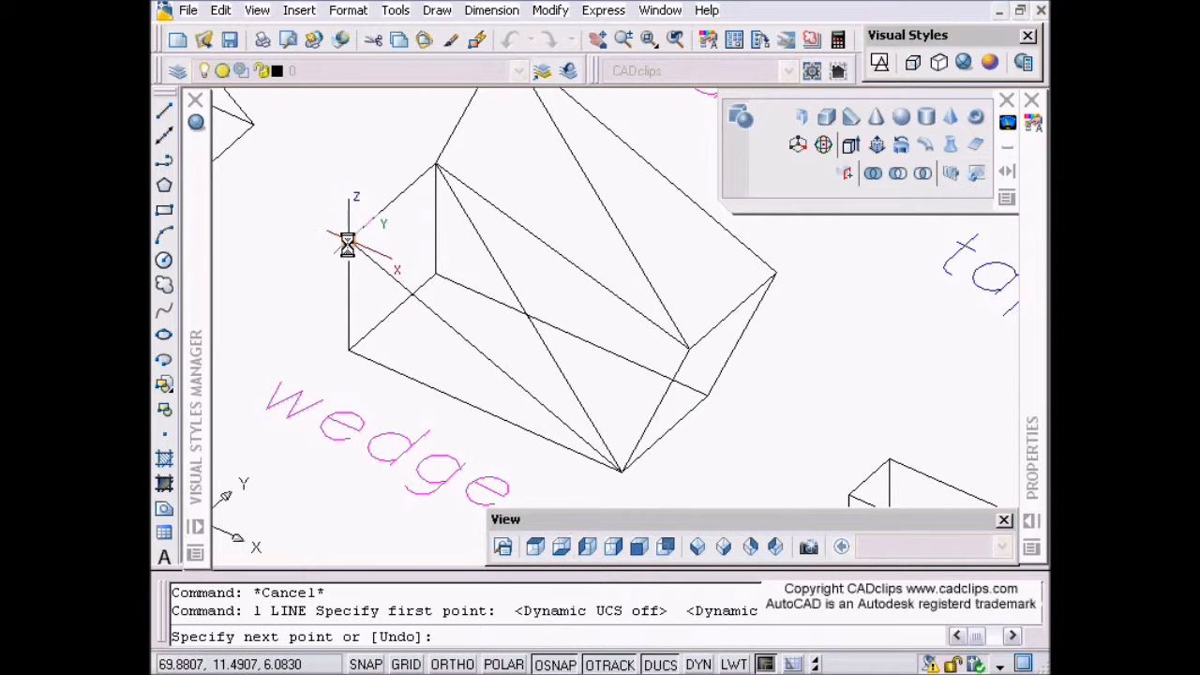
left_click(485, 410)
key("Escape")
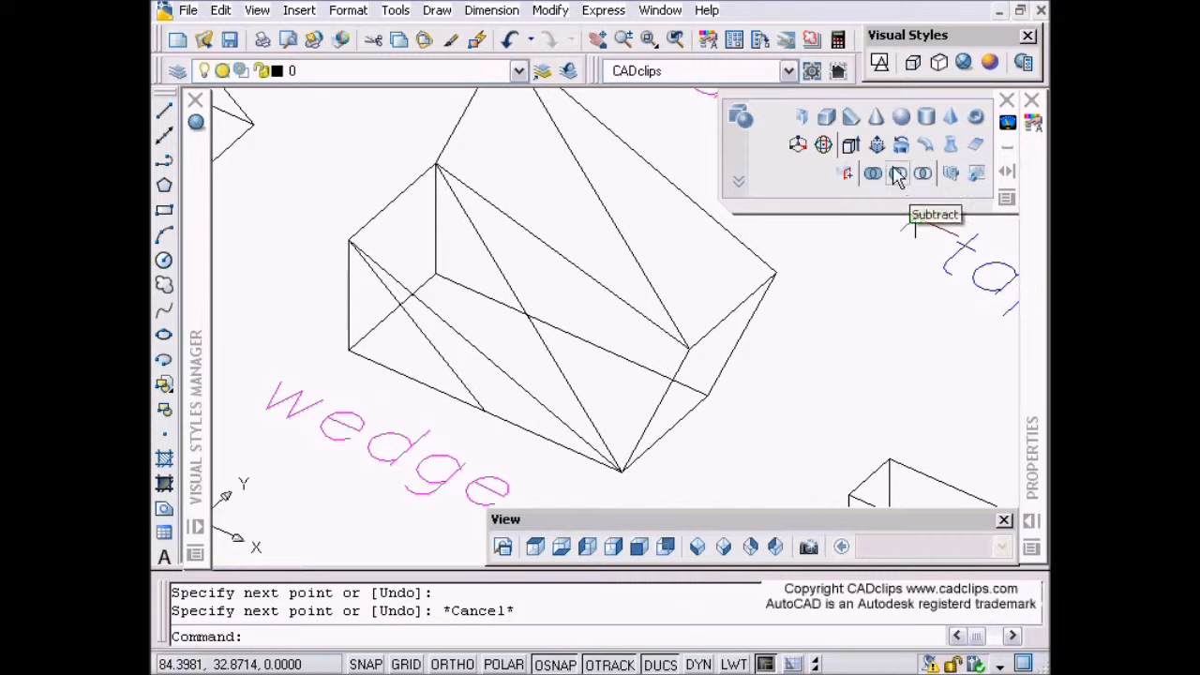
Presspull the part of the wedge's triangular side nearest its tall end outward.
left_click(846, 172)
left_click(380, 343)
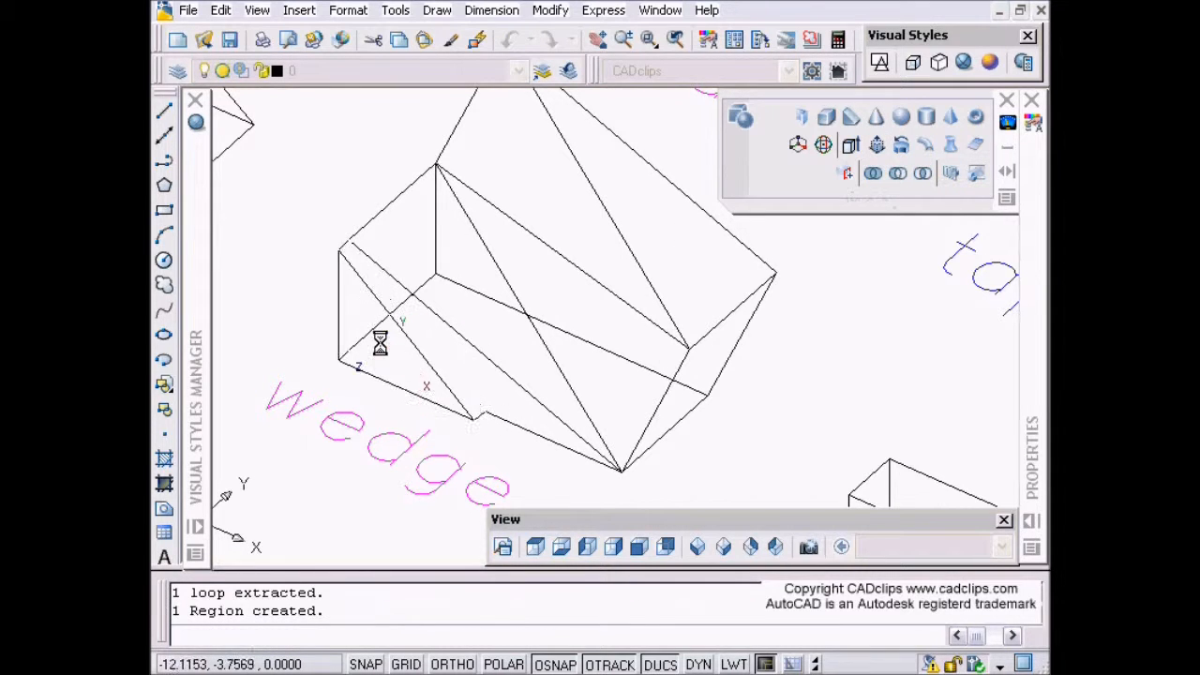
left_click(310, 373)
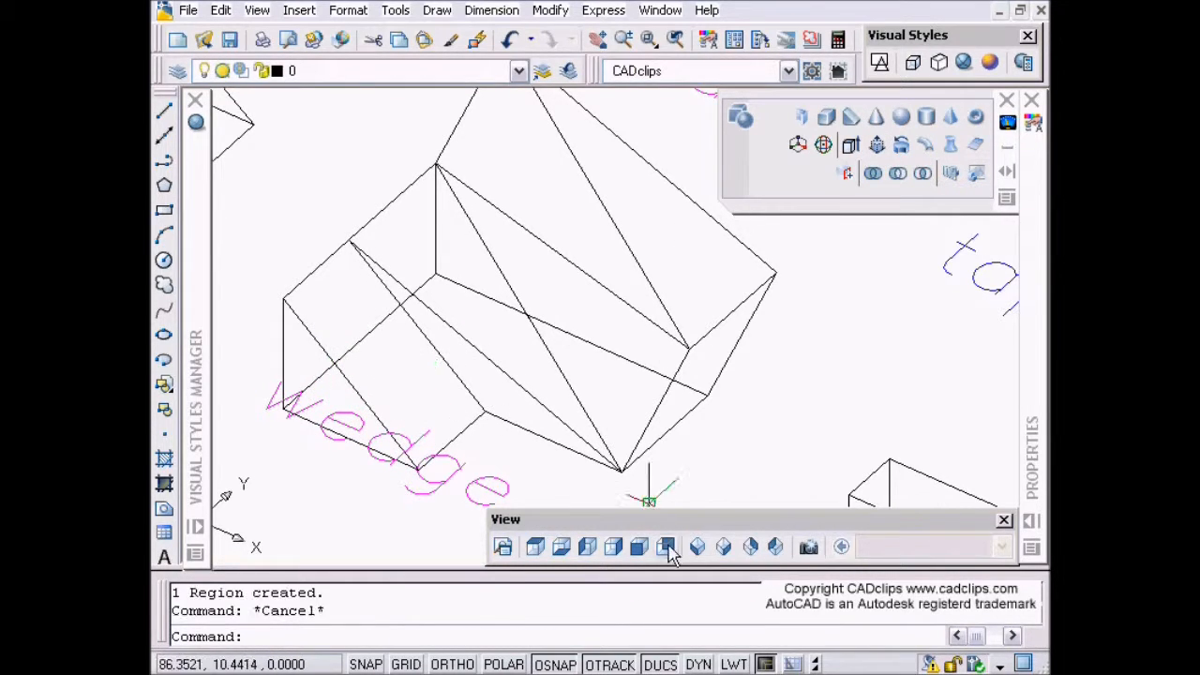
Preview the model in the 3D Hidden visual style and return it to Realistic.
left_click(940, 65)
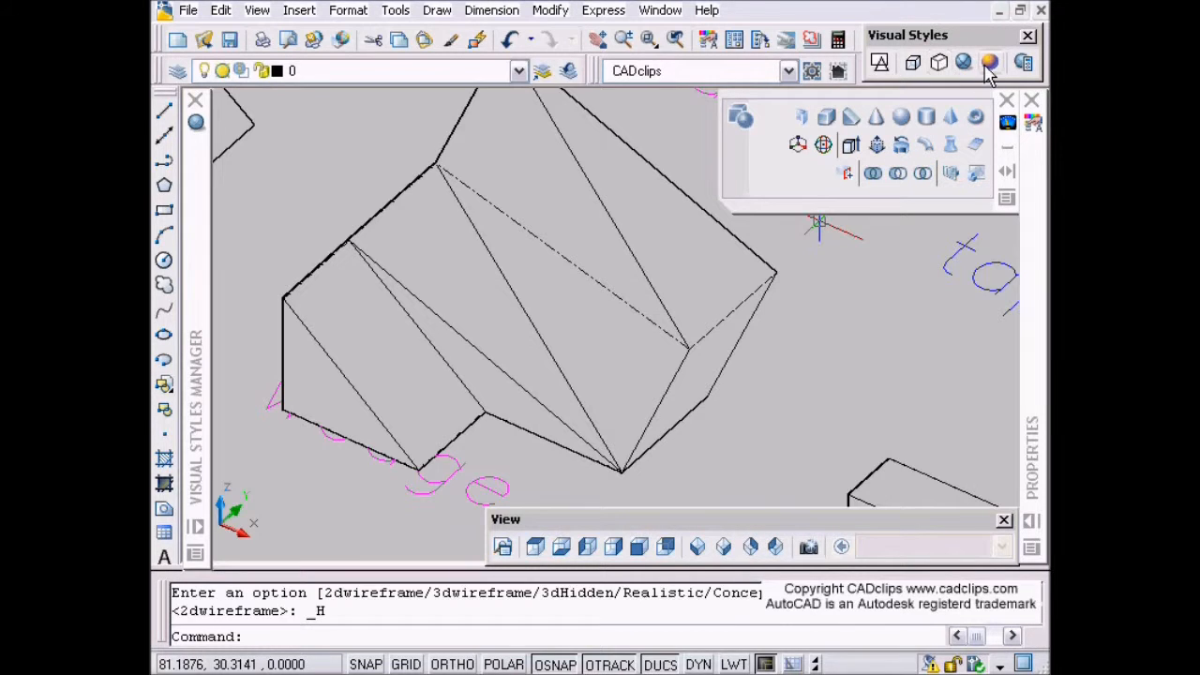
left_click(965, 64)
scroll(634, 352, "down", 1)
scroll(555, 403, "down", 3)
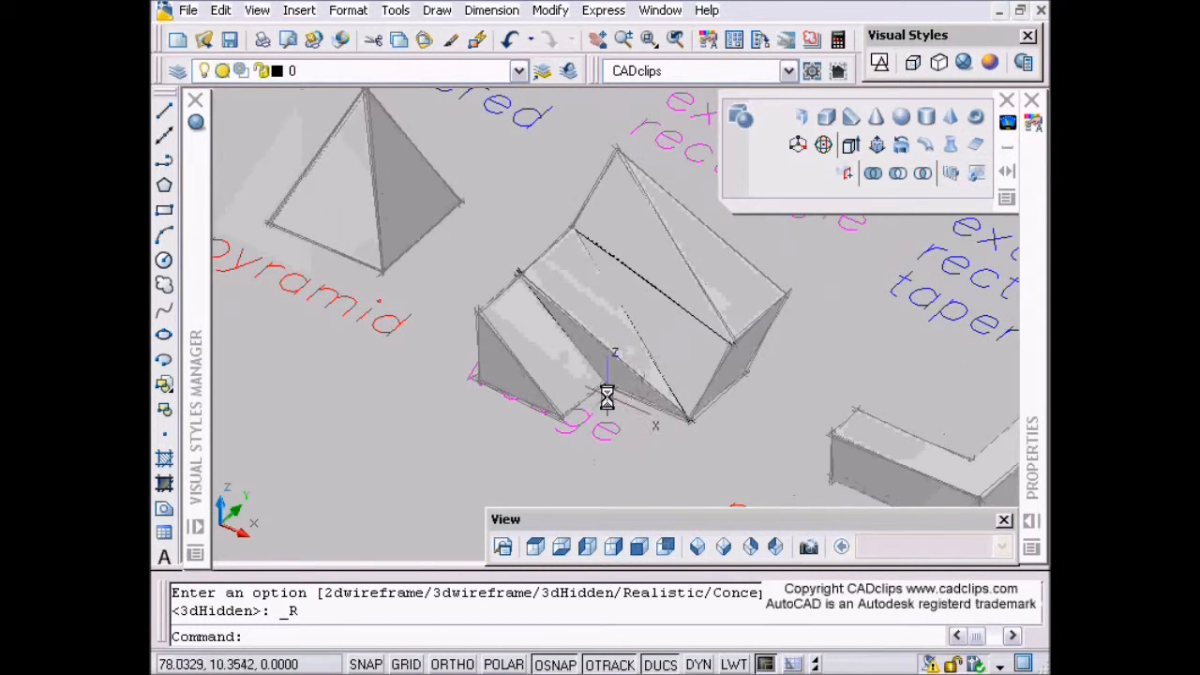
Shorten the solid cylinder by moving its top height grip downward.
scroll(571, 316, "up", 3)
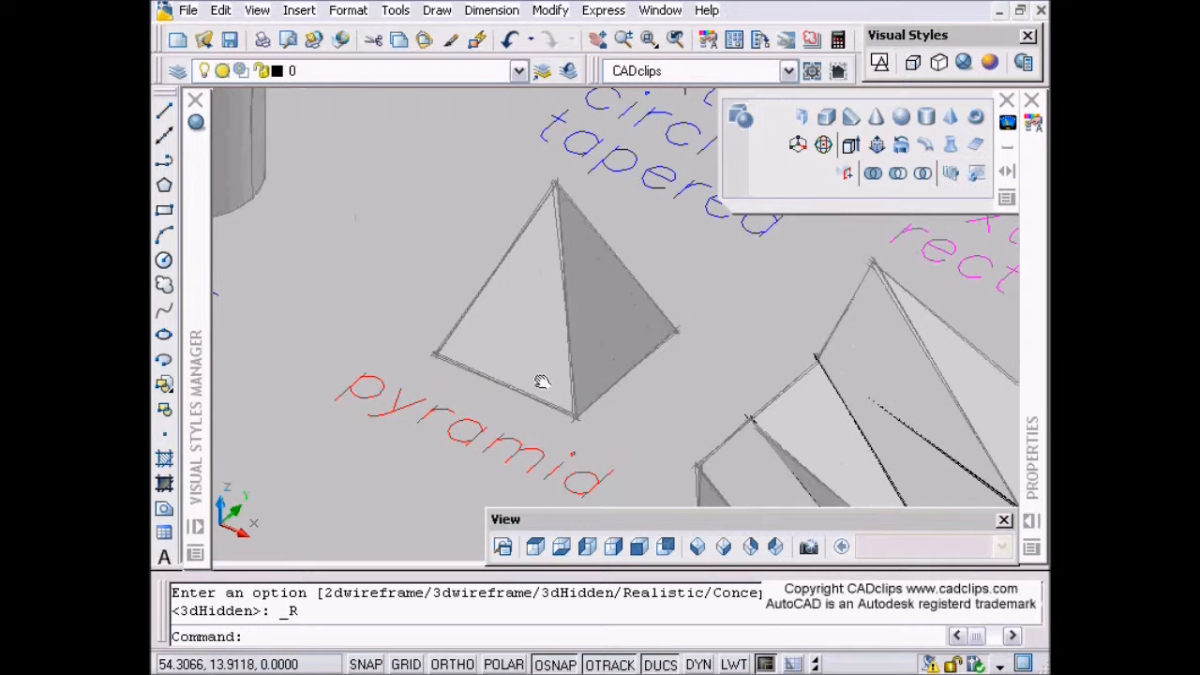
middle_click_drag(602, 320, 605, 394)
scroll(594, 378, "down", 1)
middle_click_drag(468, 384, 571, 410)
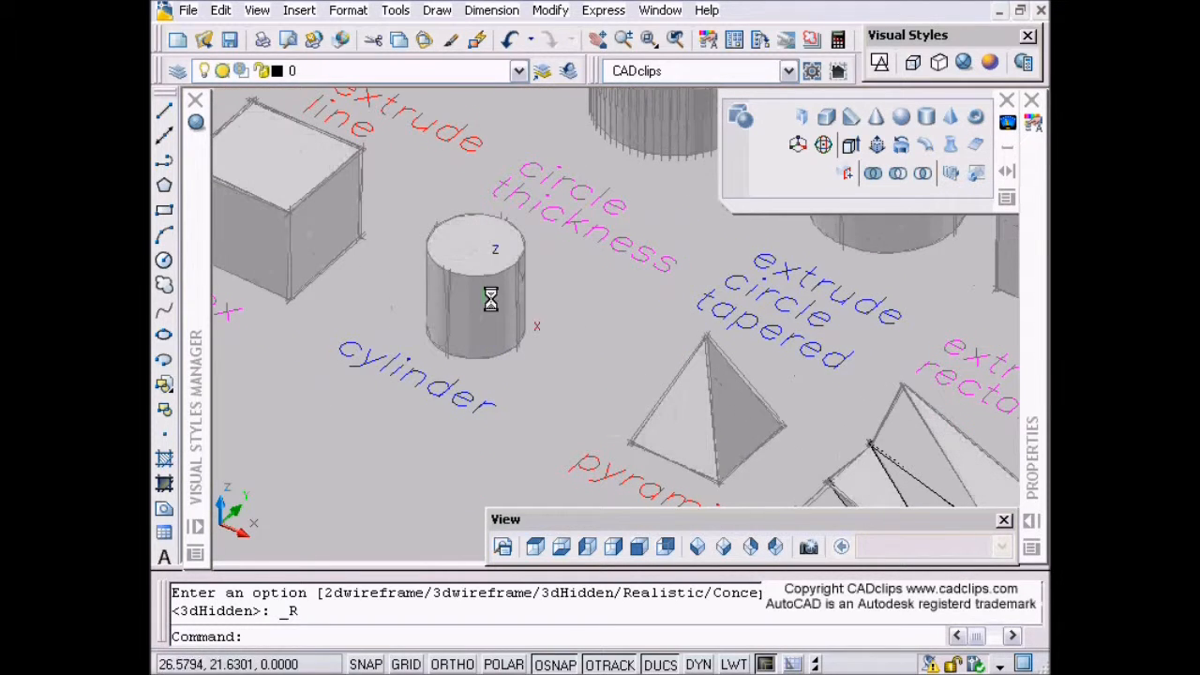
left_click(478, 277)
scroll(511, 272, "up", 3)
left_click(421, 212)
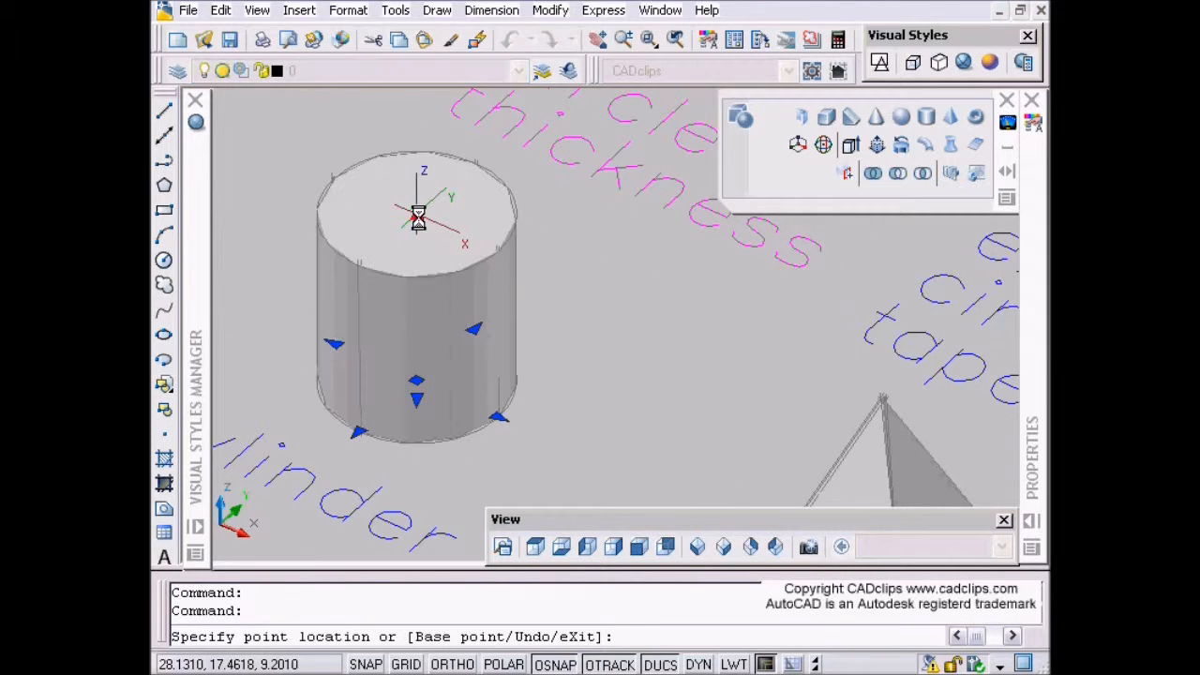
key("Escape")
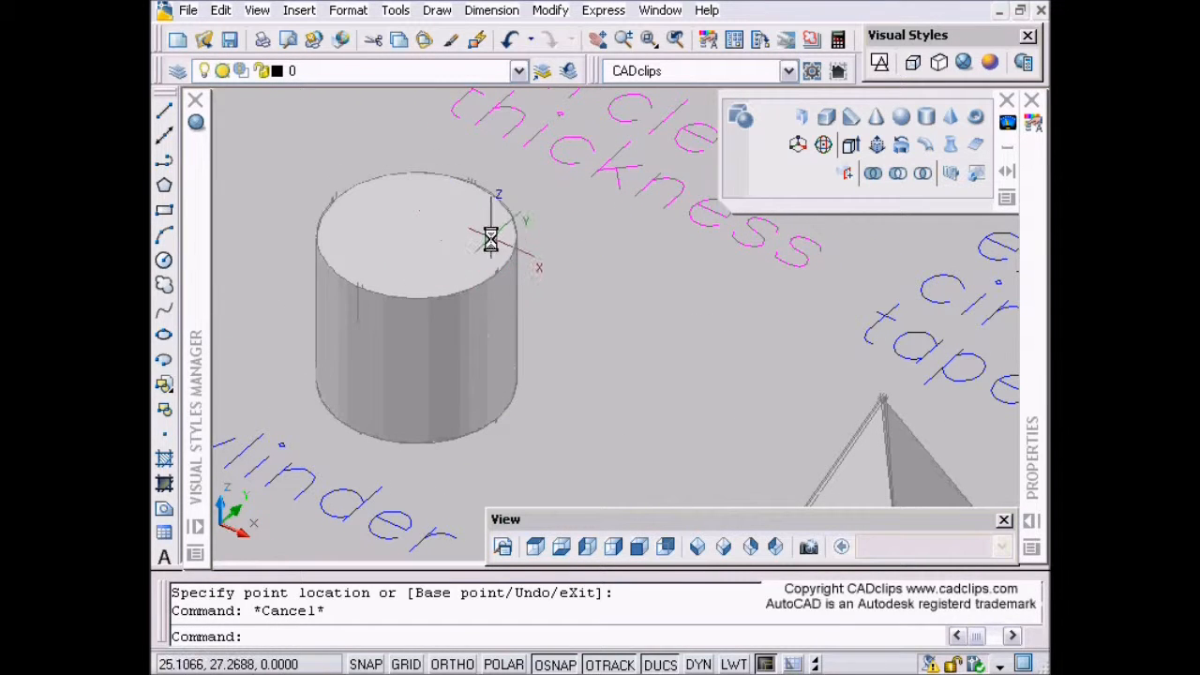
Draw a concentric circle of about 2 radius on the cylinder's top face.
left_click(164, 261)
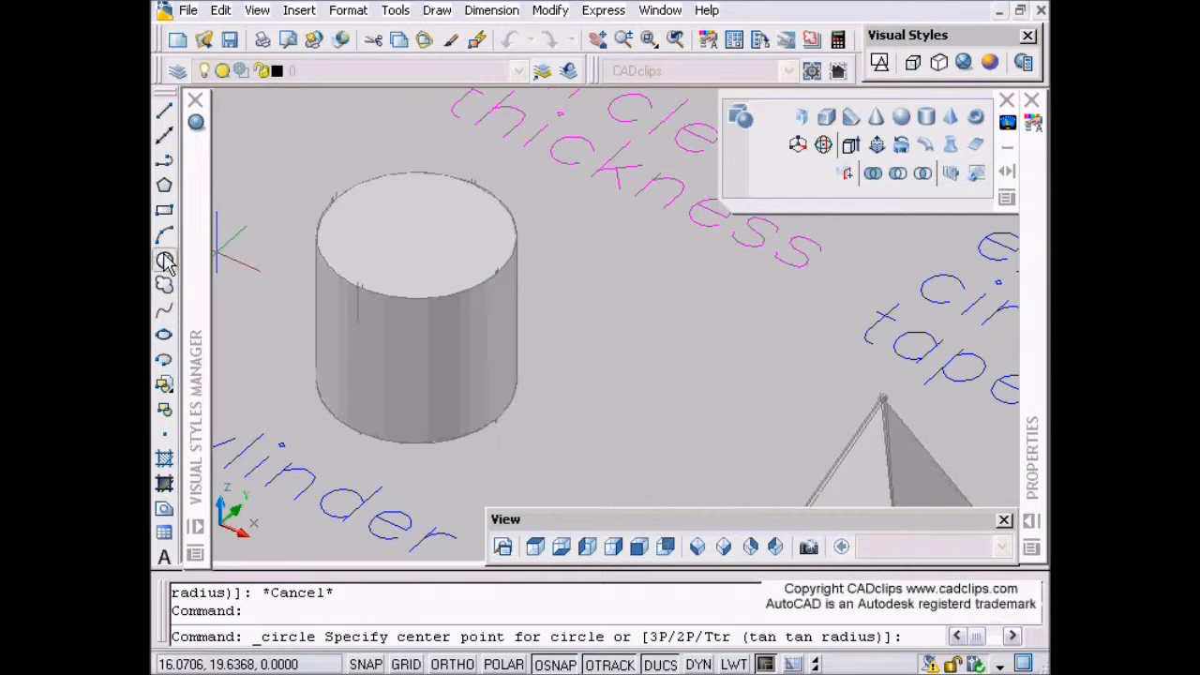
left_click(418, 238)
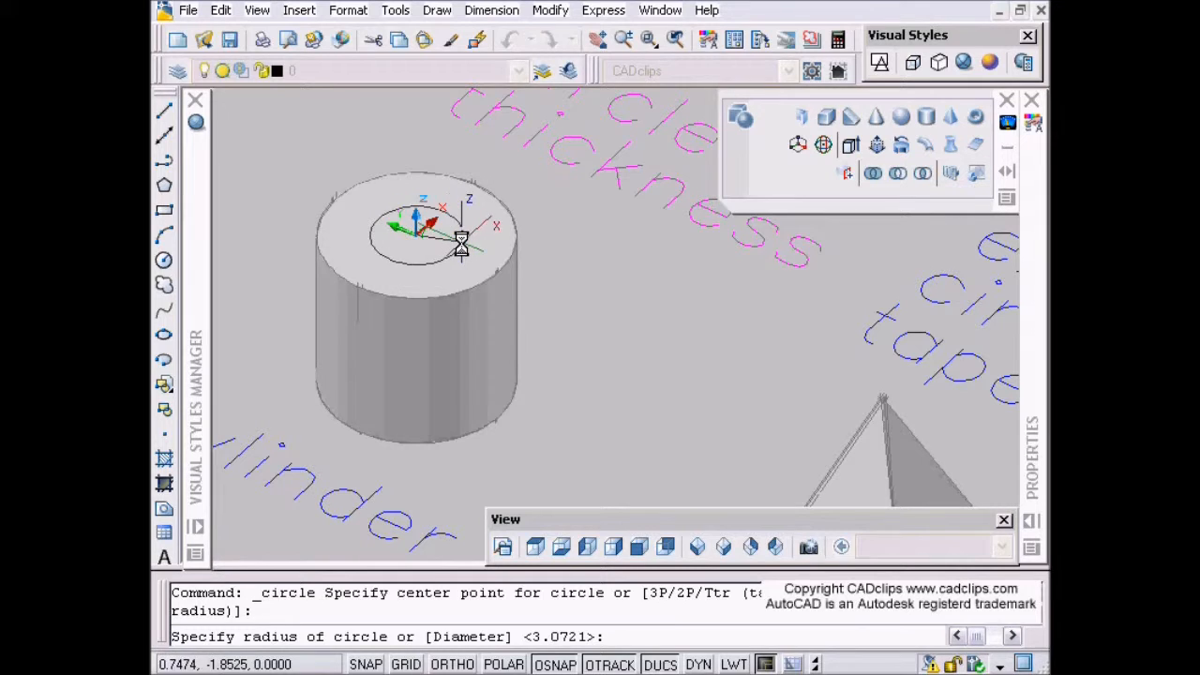
left_click(465, 243)
Presspull the area inside the circle down through the cylinder to cut a hole, with object snap turned off.
left_click(921, 175)
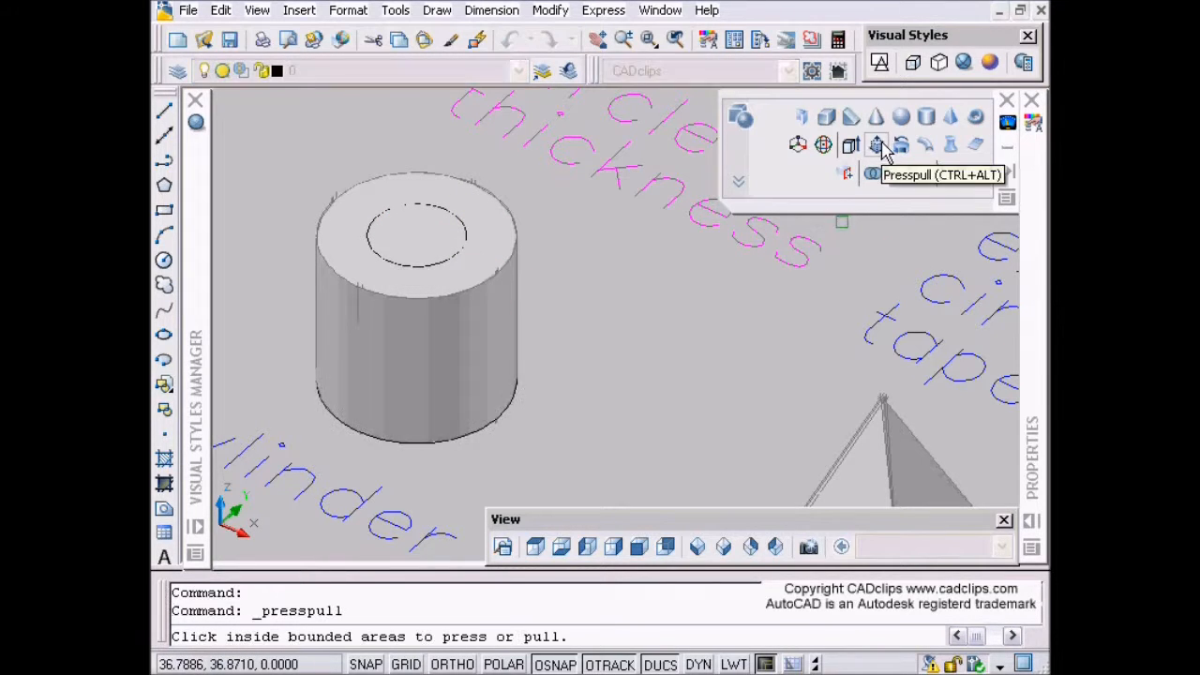
left_click(457, 236)
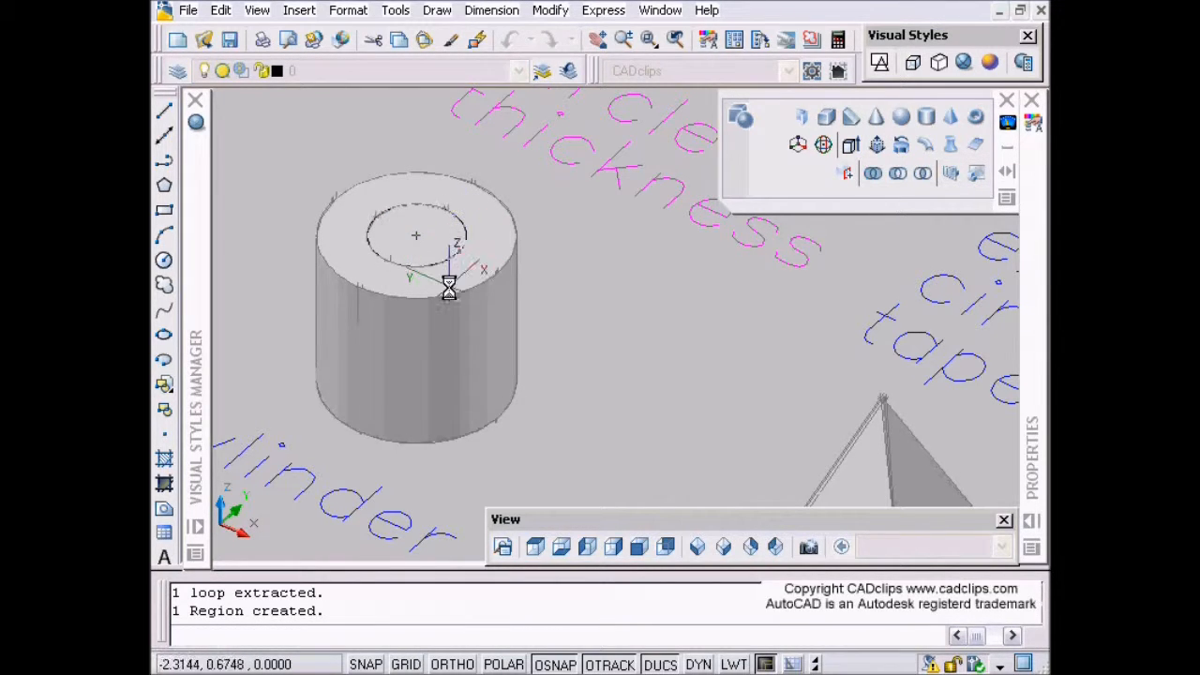
key("F3")
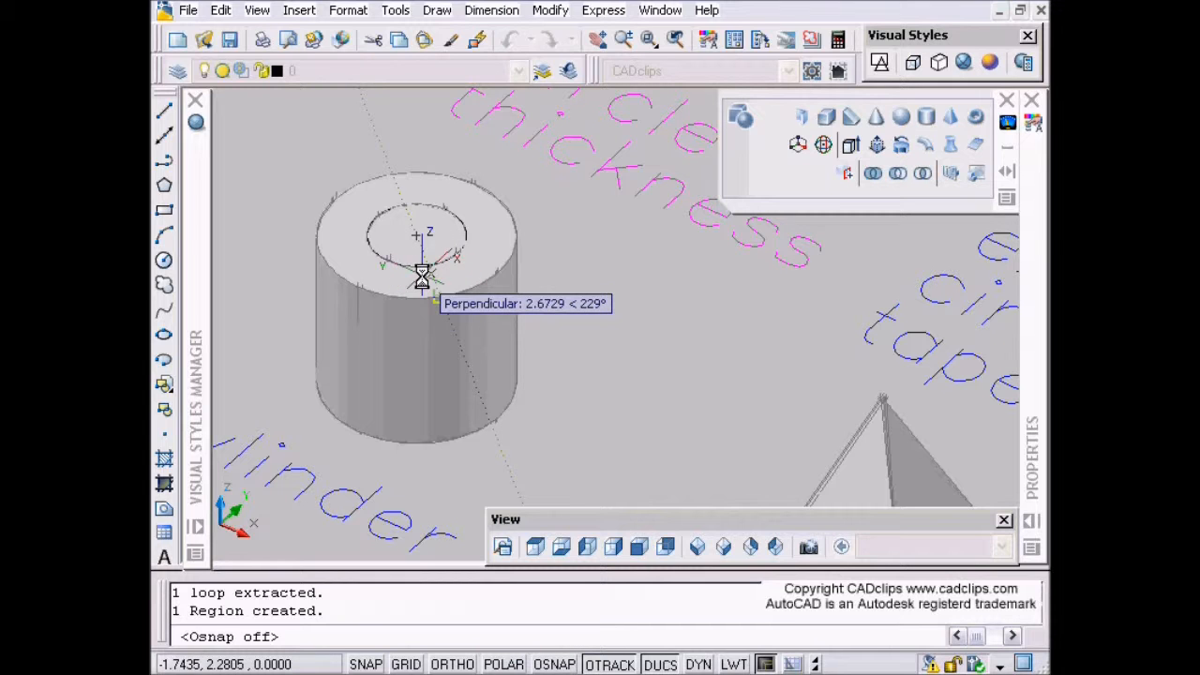
left_click(489, 337)
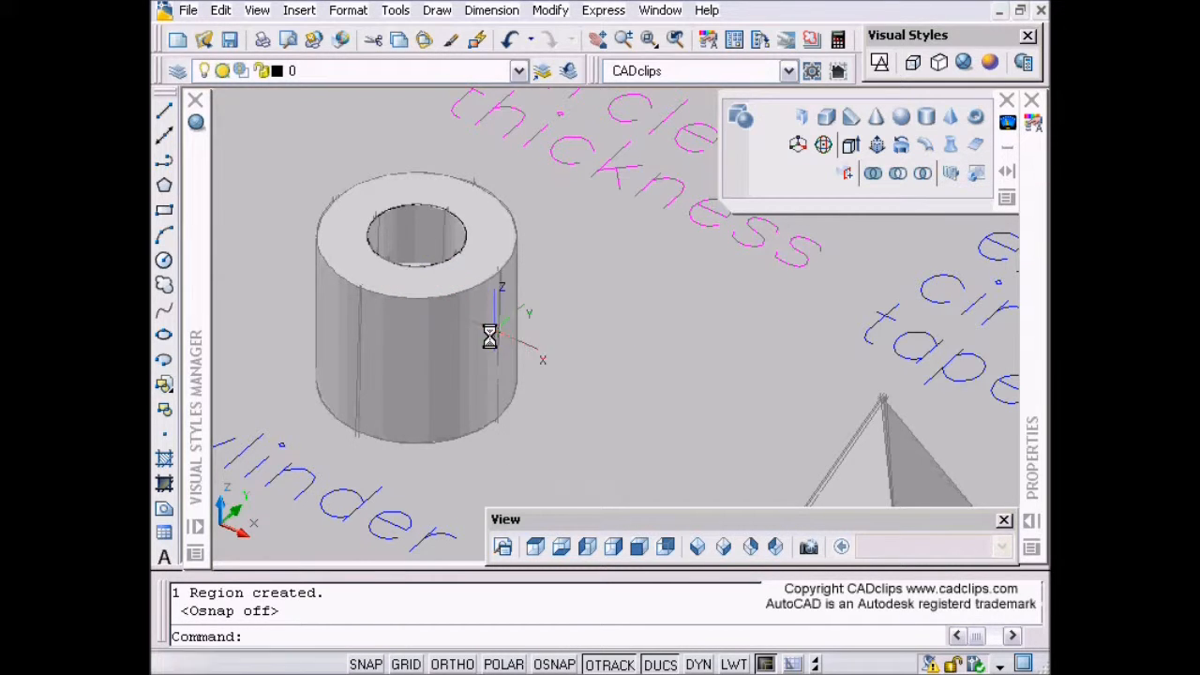
List the properties of the cylinder with the hole.
scroll(477, 361, "down", 1)
middle_click_drag(485, 356, 635, 339, "shift")
middle_click_drag(420, 343, 587, 328)
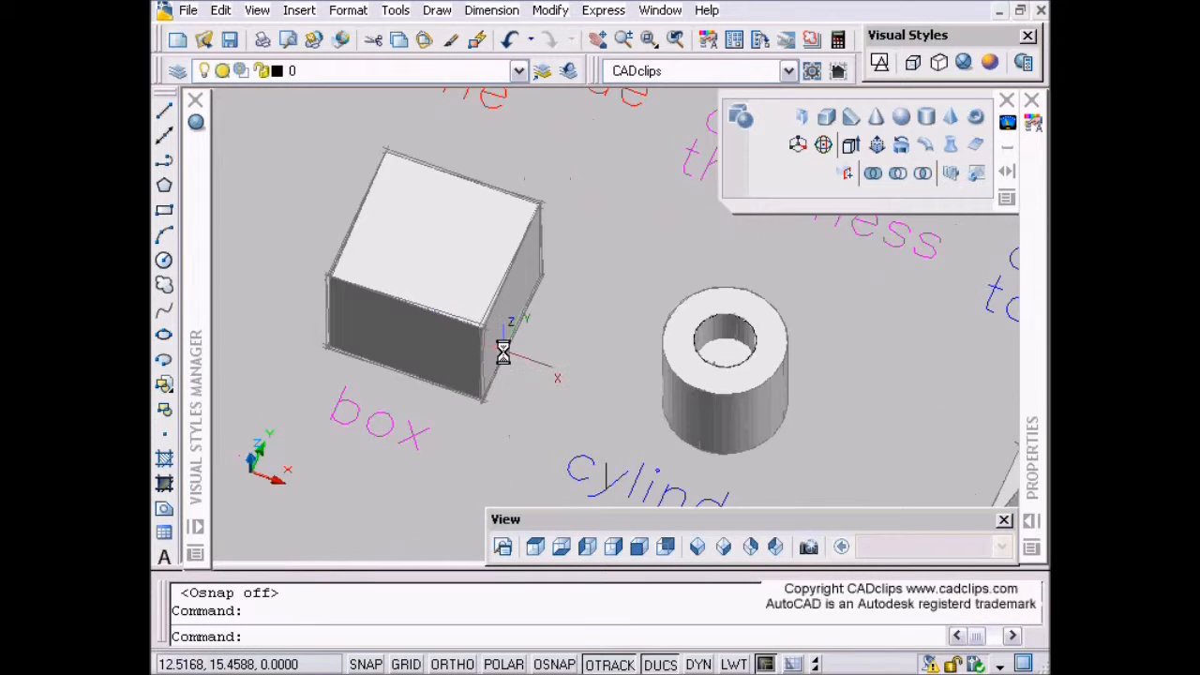
scroll(503, 352, "down", 1)
scroll(522, 362, "down", 1)
middle_click_drag(864, 435, 592, 389)
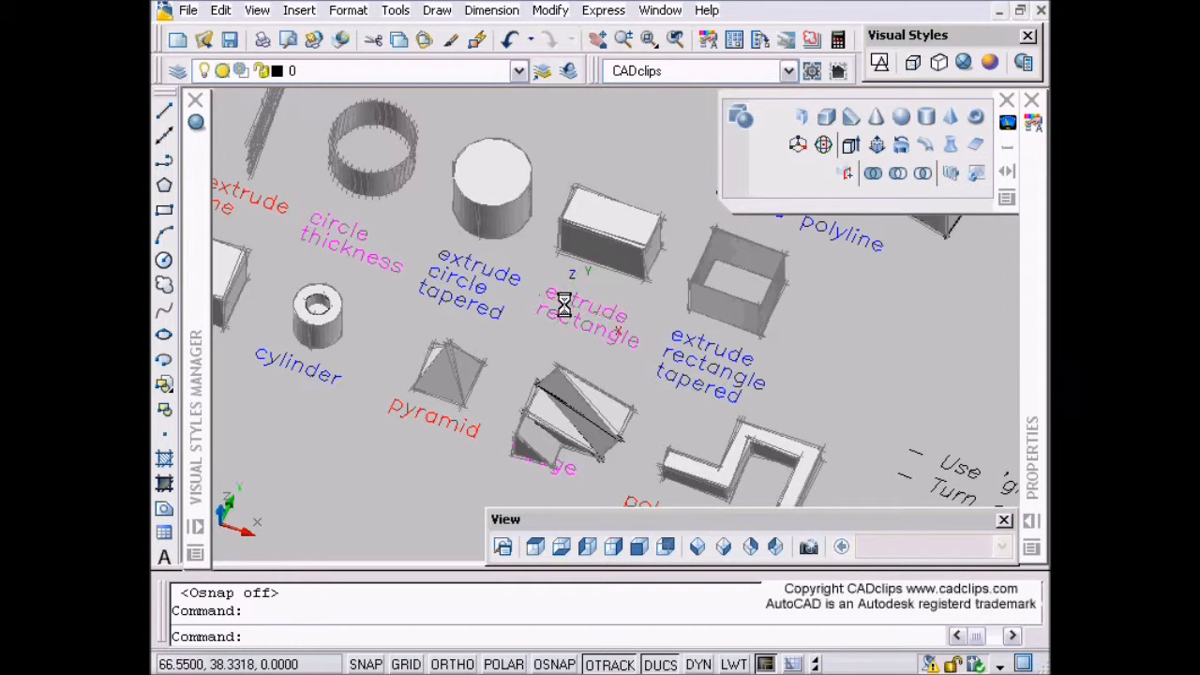
middle_click_drag(420, 370, 463, 316)
scroll(439, 303, "up", 1)
key("Return")
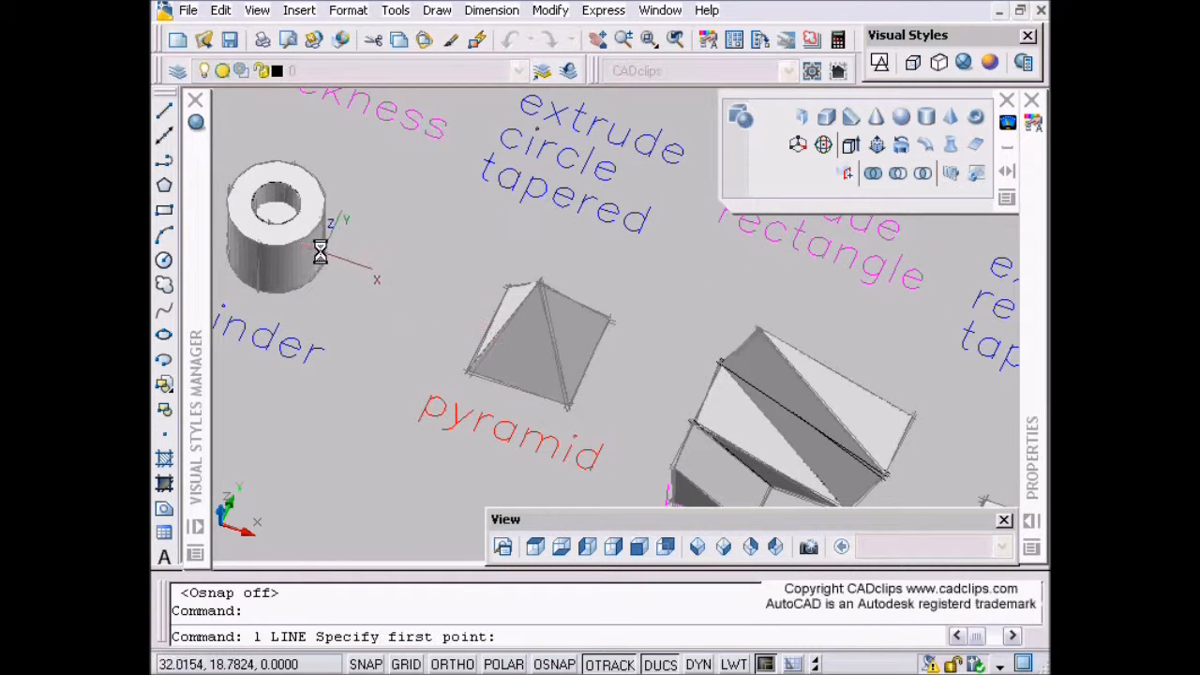
key("Escape")
type("li")
key("Return")
left_click(306, 239)
key("Return")
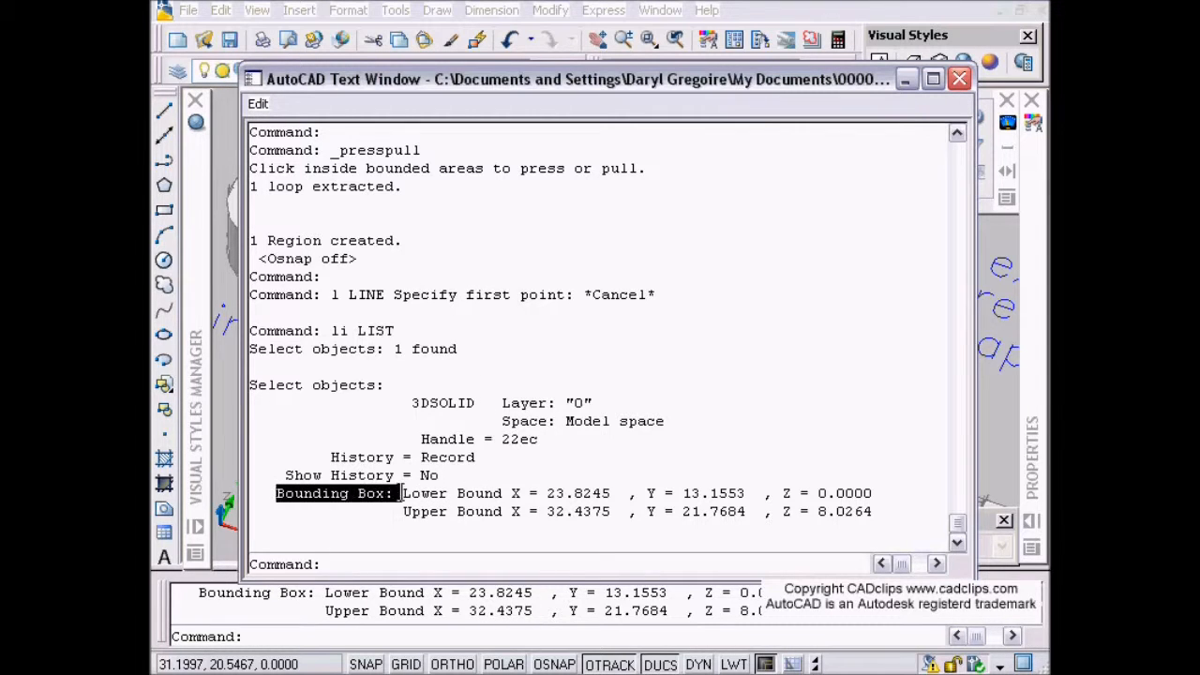
List the pyramid's properties and highlight its solid type in the listing.
key("F2")
key("Return")
key("Return")
left_click(538, 321)
key("Return")
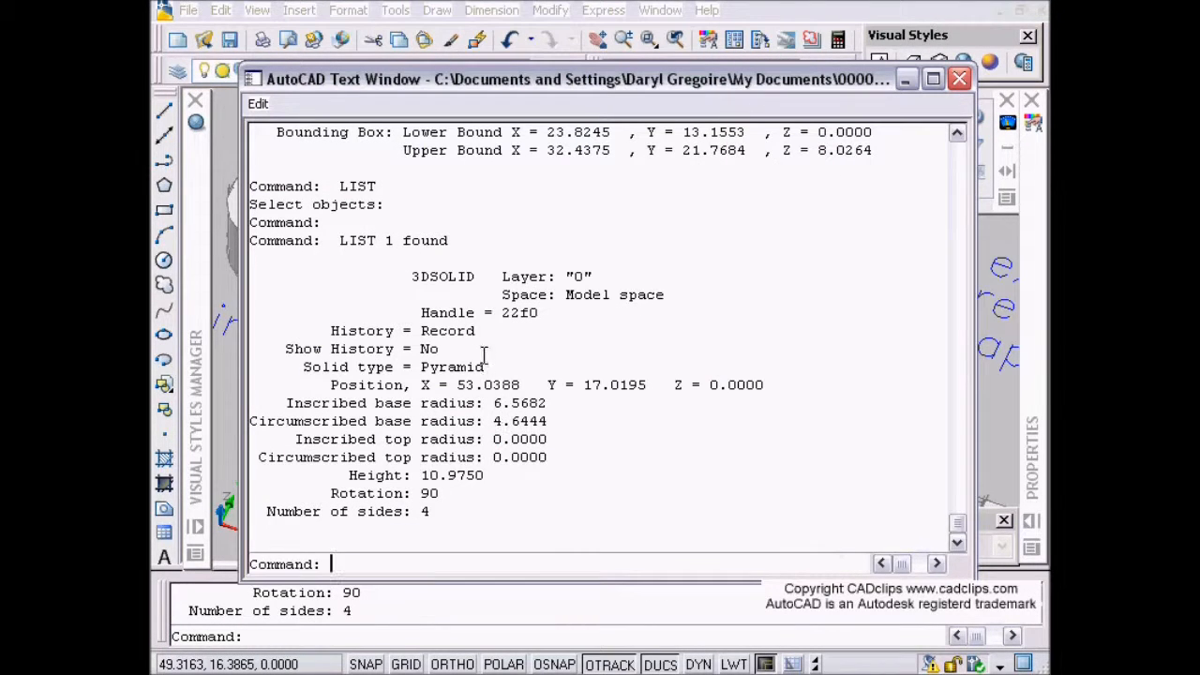
left_click_drag(300, 369, 397, 361)
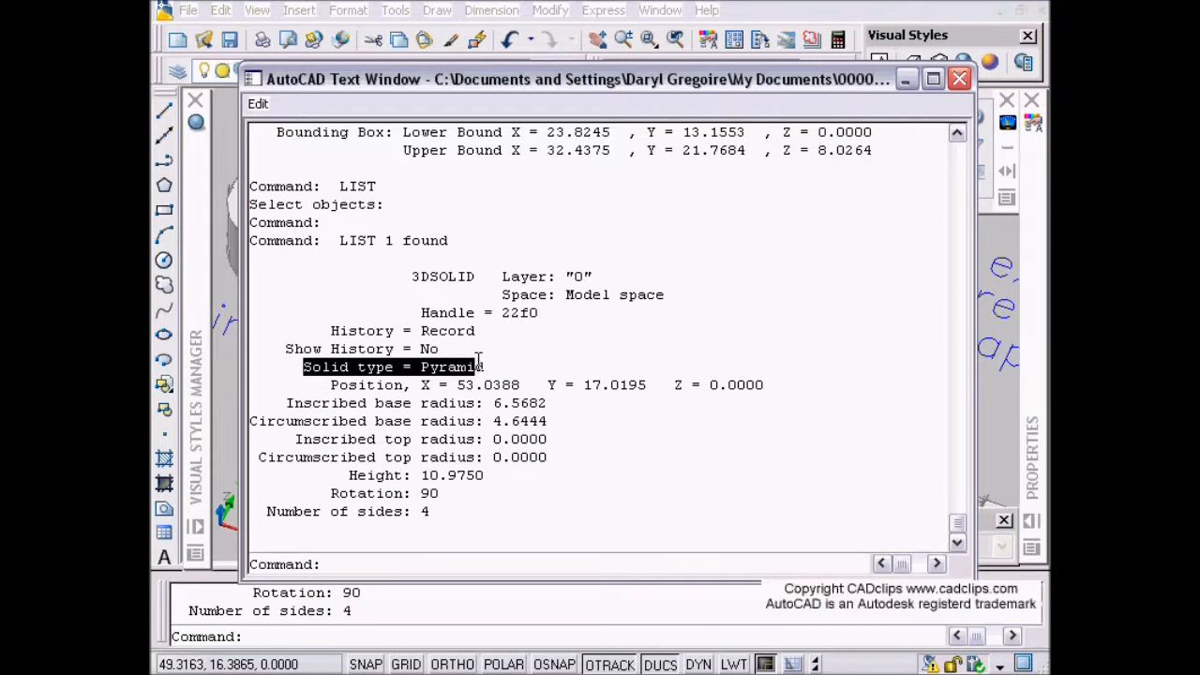
Compare the hollowed cylinder's listing with the pyramid's solid type and position, and close the listing.
left_click(645, 315)
scroll(645, 315, "up", 4)
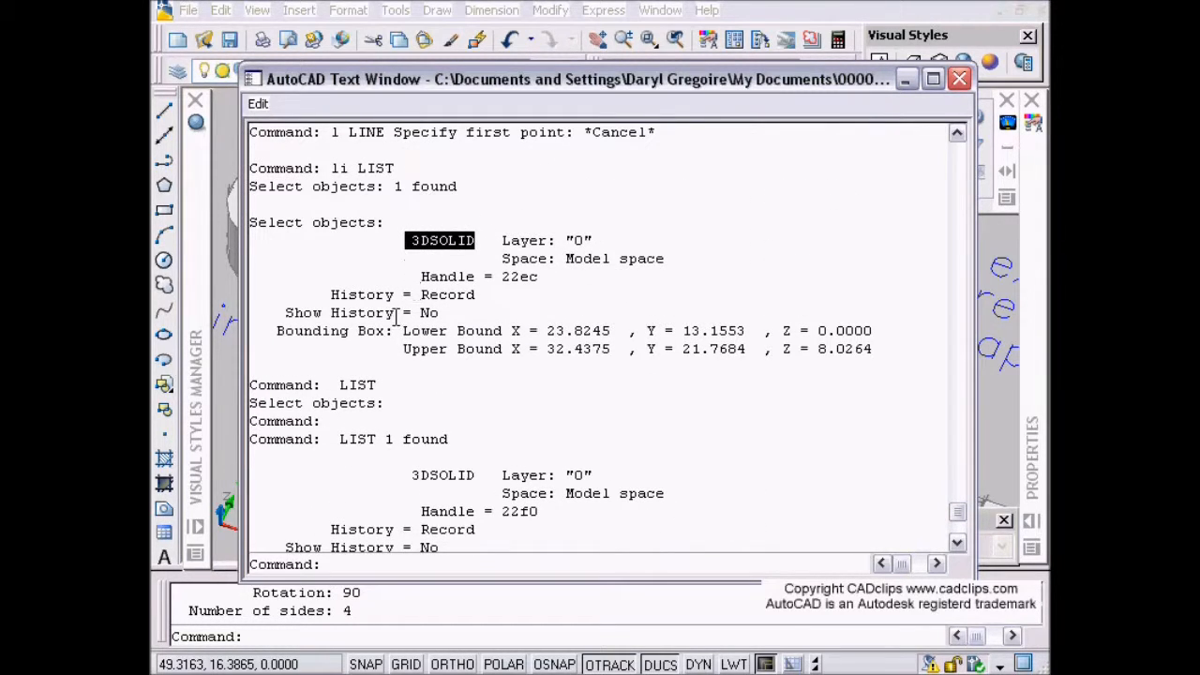
scroll(528, 398, "down", 2)
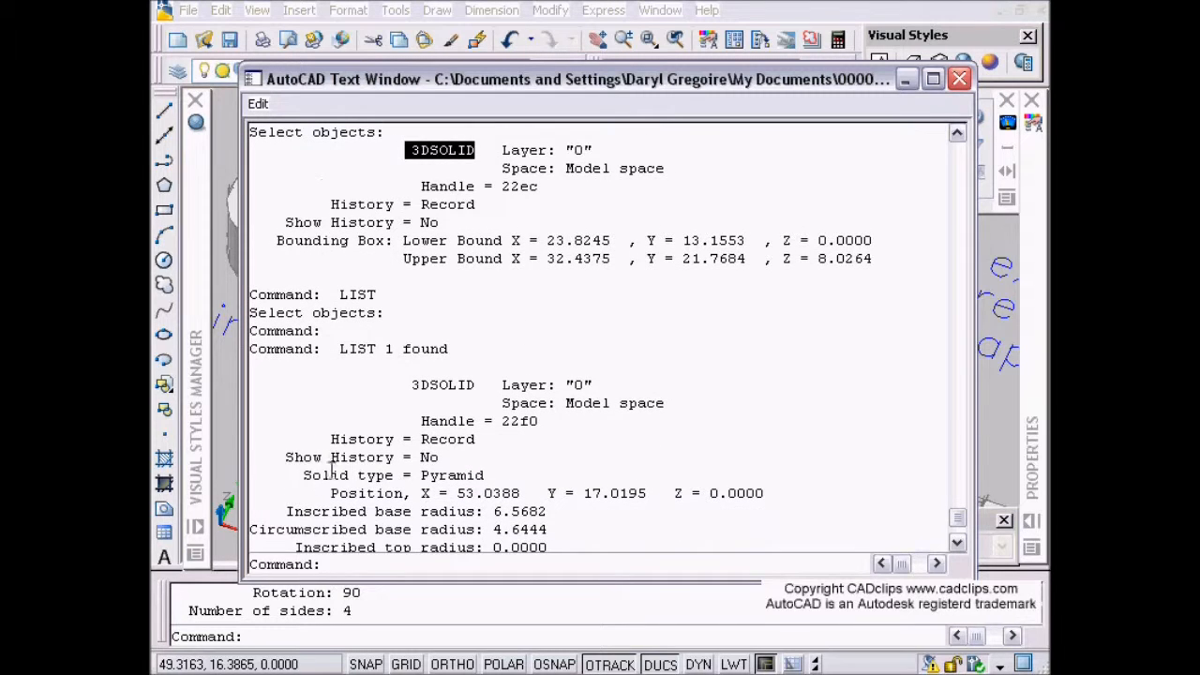
left_click_drag(298, 476, 618, 486)
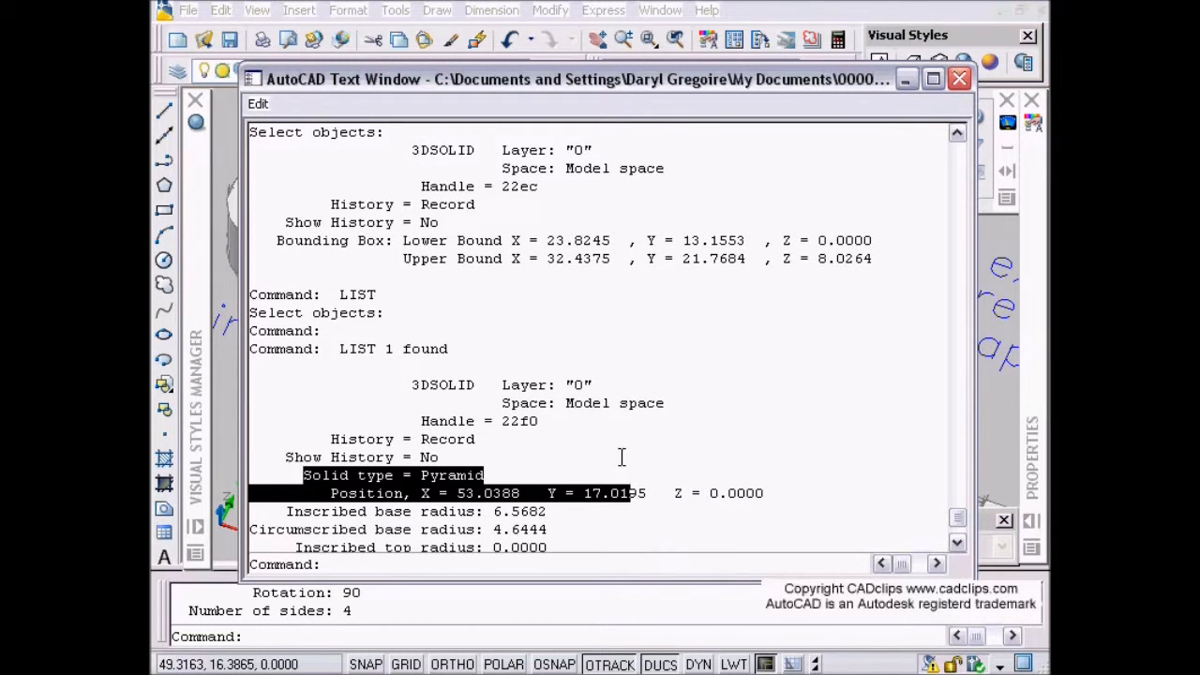
key("Return")
key("Return")
Try to presspull the area enclosed by the four crossing lines beside the closed polyline solid.
scroll(531, 335, "down", 2)
middle_click_drag(640, 362, 431, 402)
middle_click_drag(683, 194, 511, 300)
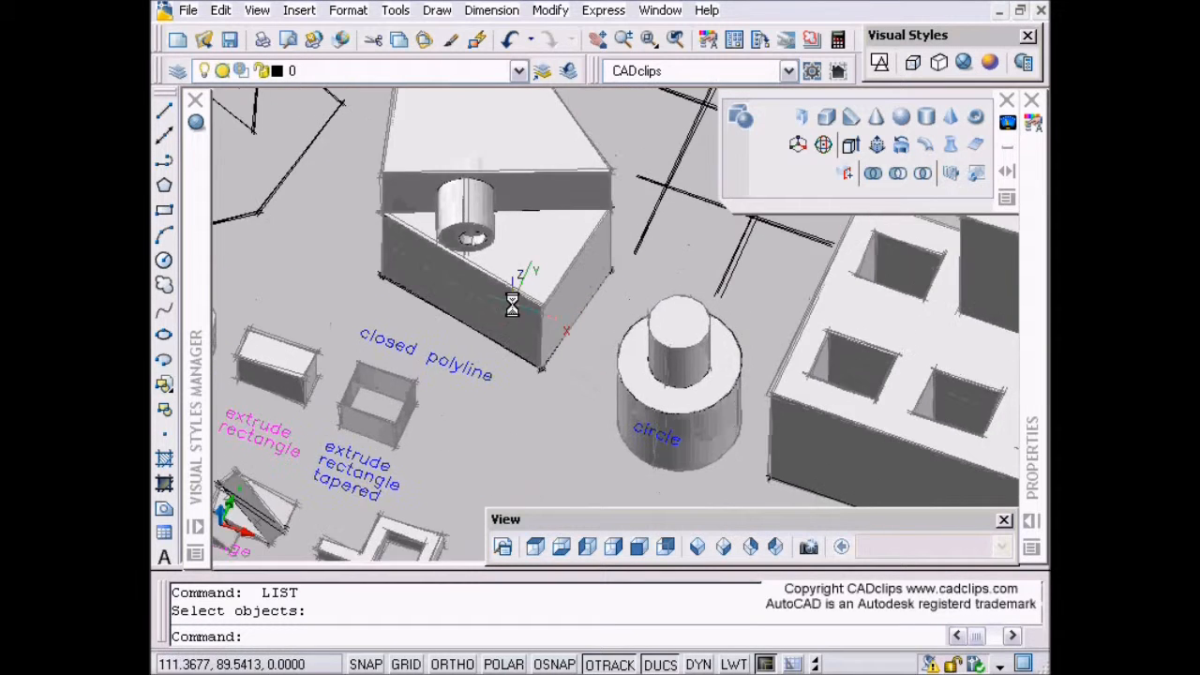
middle_click_drag(634, 212, 463, 329)
scroll(565, 248, "up", 3)
key("Escape")
type("li")
key("Return")
left_click(593, 249)
key("Return")
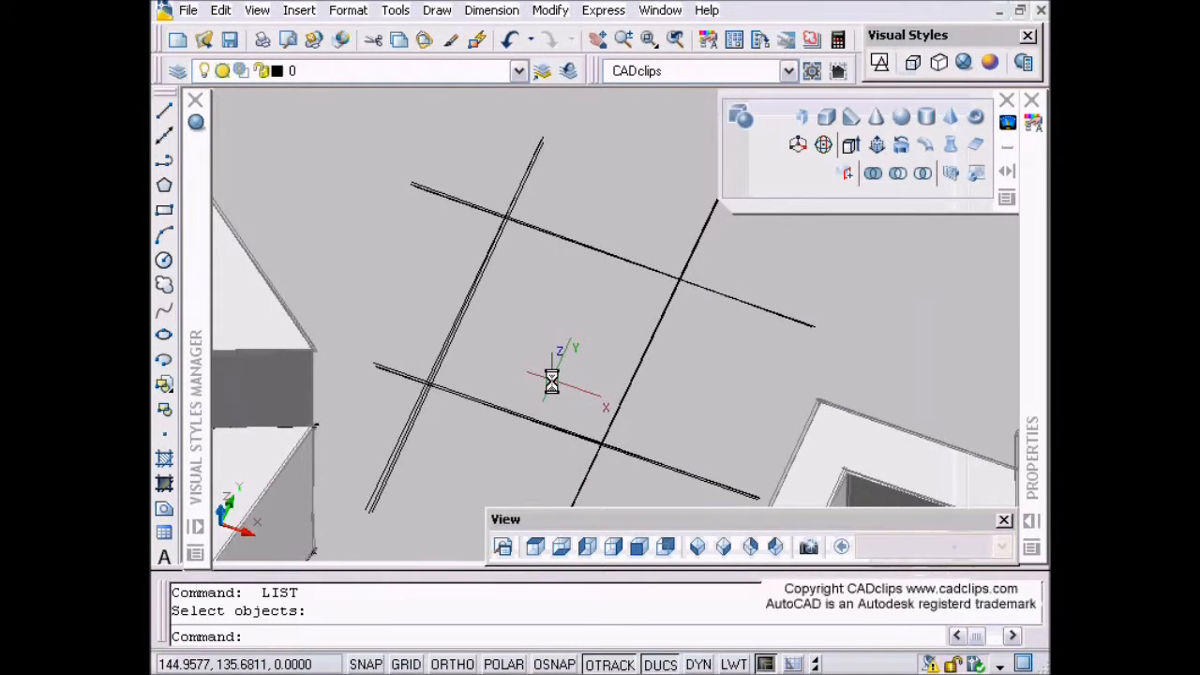
left_click(876, 144)
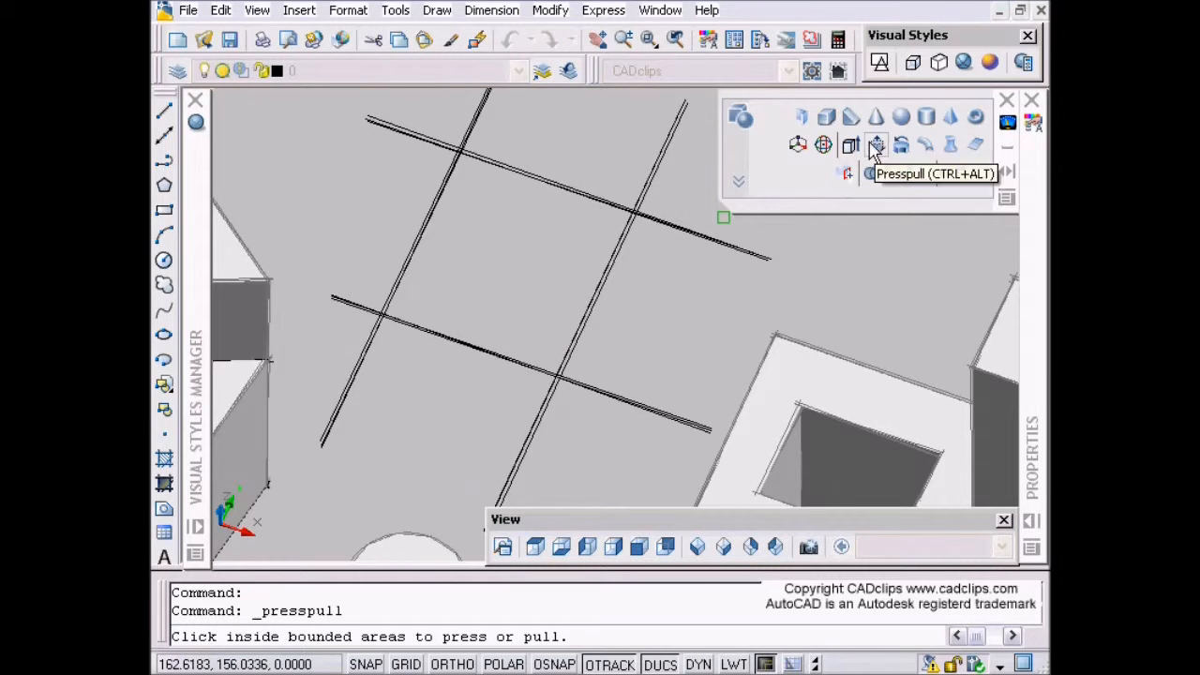
left_click(532, 233)
scroll(511, 279, "down", 2)
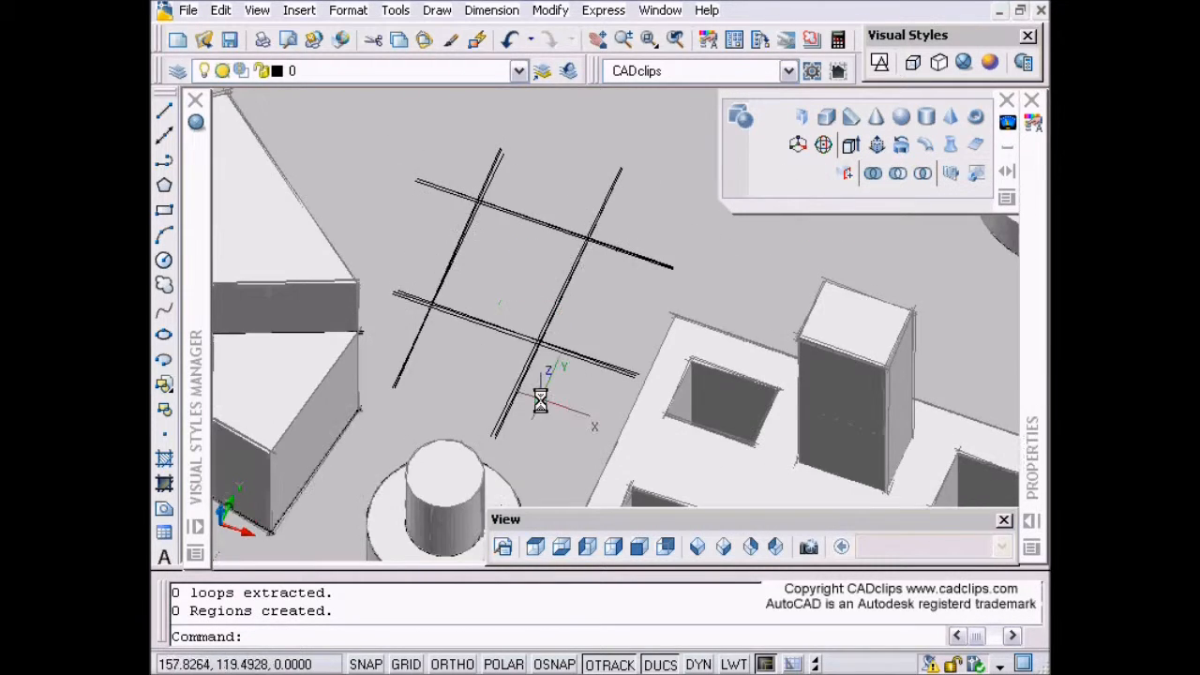
Presspull the area enclosed by the four crossing lines upward into a block, viewing it from a lower angle.
middle_click_drag(540, 397, 552, 335, "shift")
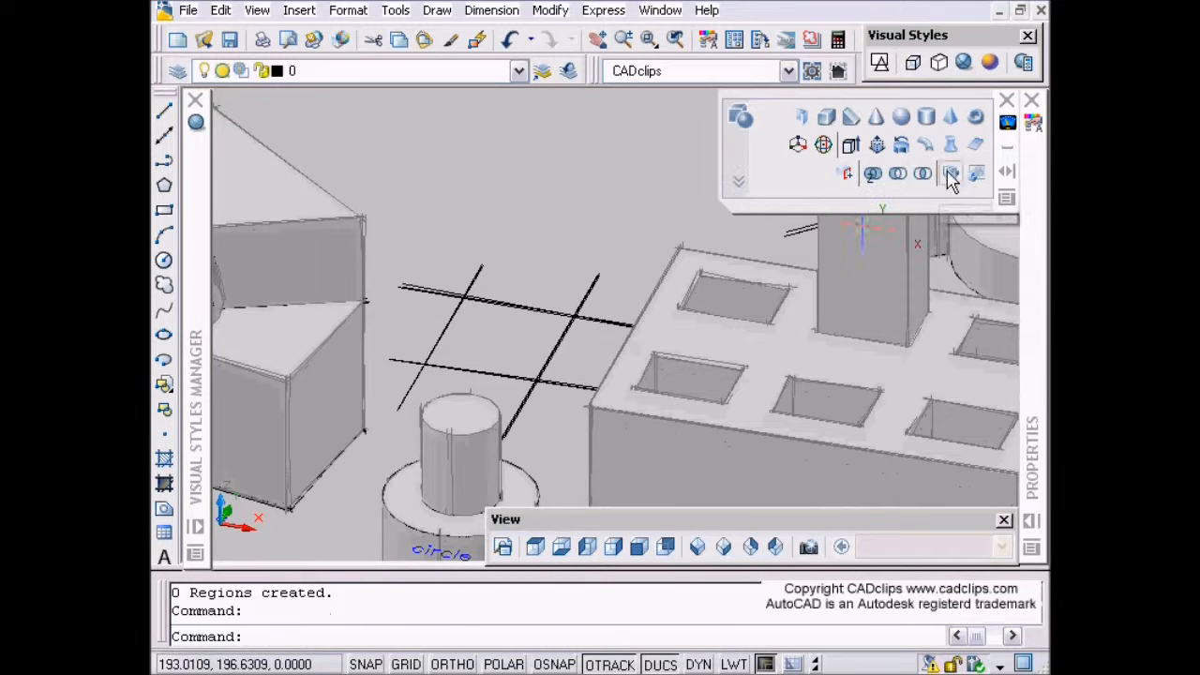
left_click(877, 145)
left_click(518, 319)
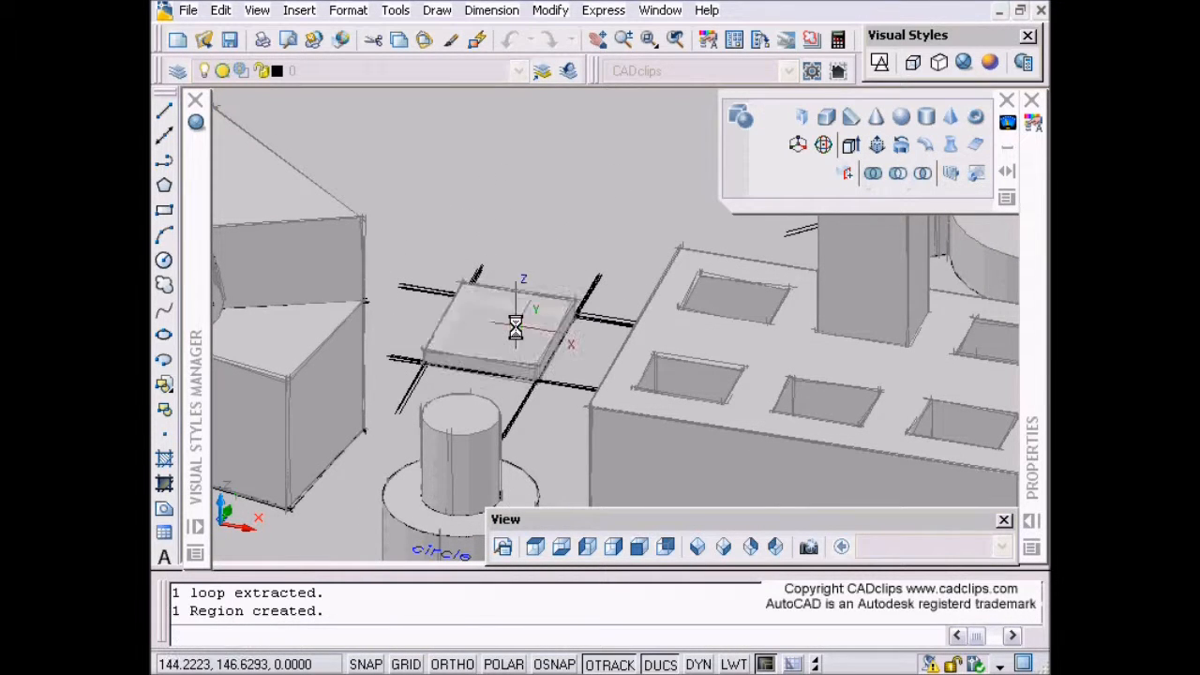
left_click(522, 226)
Examine the presspulled solids around the crossing lines, the wedge, the polysolid and the block with rectangular pockets.
scroll(611, 399, "down", 2)
middle_click_drag(605, 400, 565, 235)
scroll(572, 308, "down", 2)
scroll(568, 247, "up", 3)
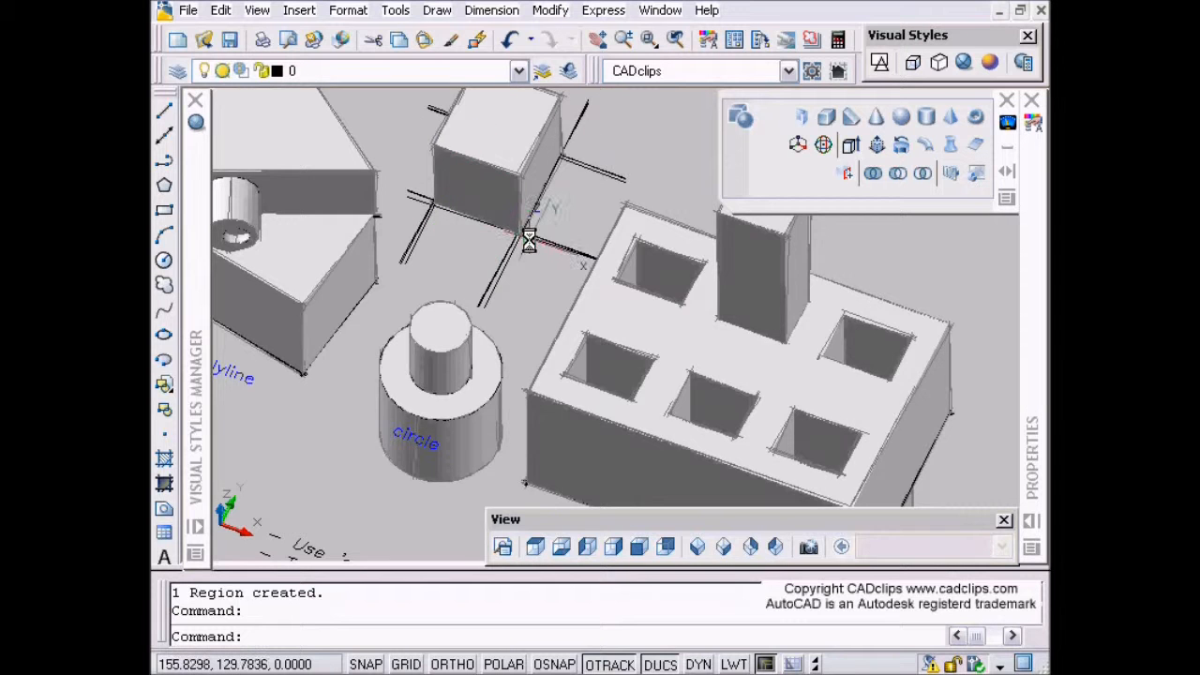
scroll(562, 300, "up", 2)
middle_click_drag(568, 305, 573, 325)
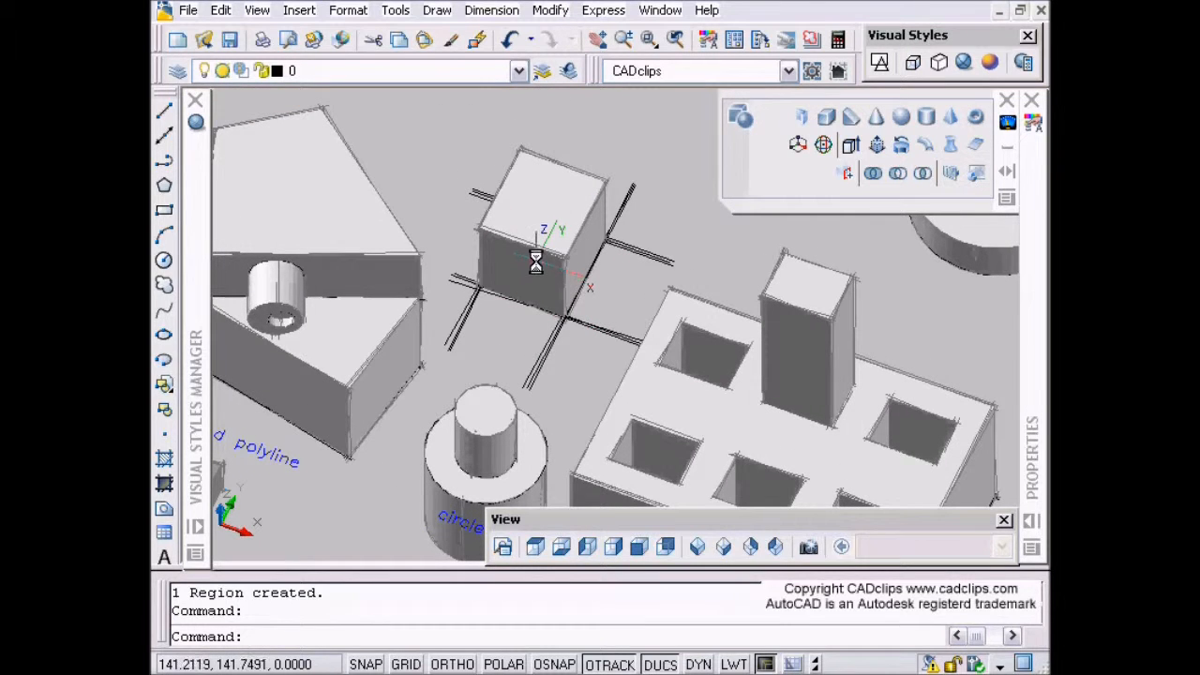
scroll(535, 262, "down", 2)
mouse_move(530, 330)
middle_mouse_down()
mouse_move(534, 233)
mouse_move(558, 280)
mouse_move(515, 327)
middle_mouse_up()
middle_click_drag(555, 250, 397, 370)
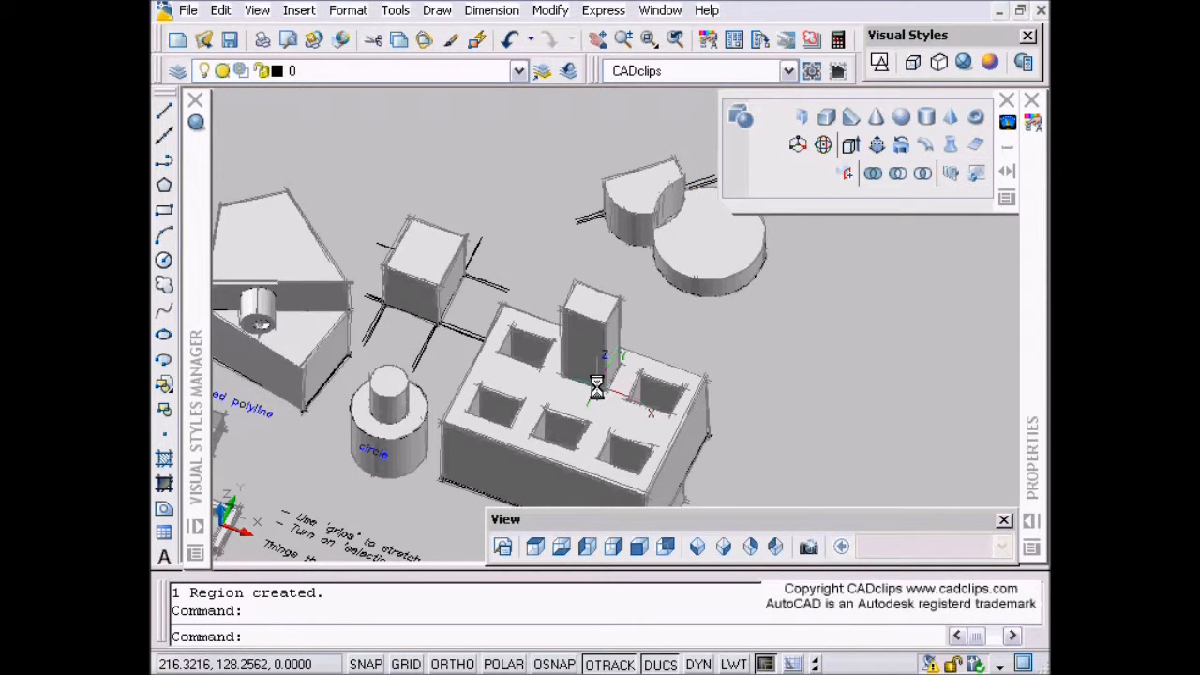
middle_click_drag(276, 560, 460, 440)
middle_click_drag(307, 399, 463, 385)
scroll(463, 385, "up", 3)
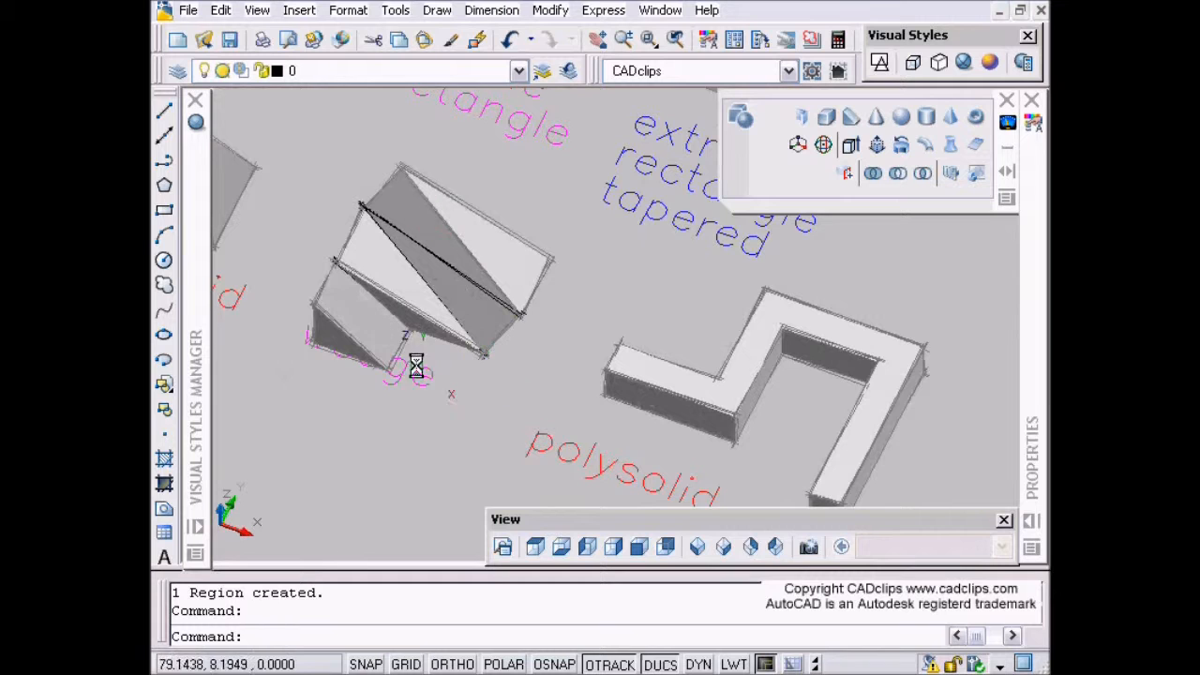
scroll(478, 313, "down", 1)
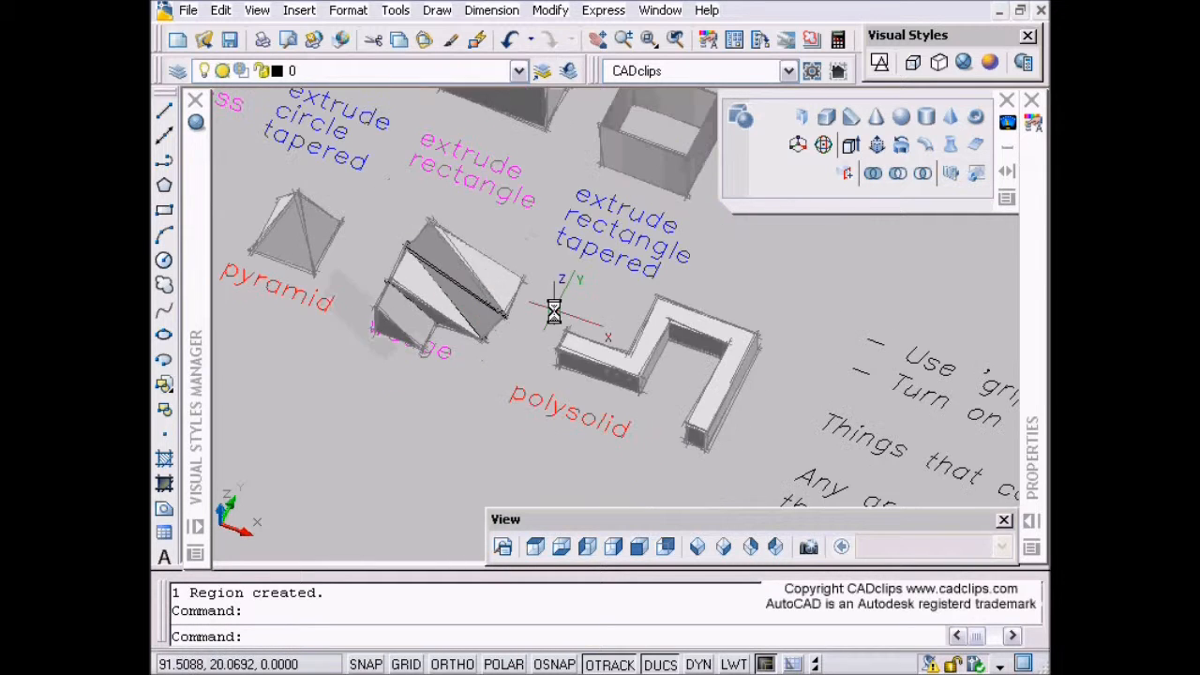
middle_click_drag(572, 309, 245, 403)
middle_click_drag(602, 335, 171, 391)
middle_click_drag(492, 371, 156, 398)
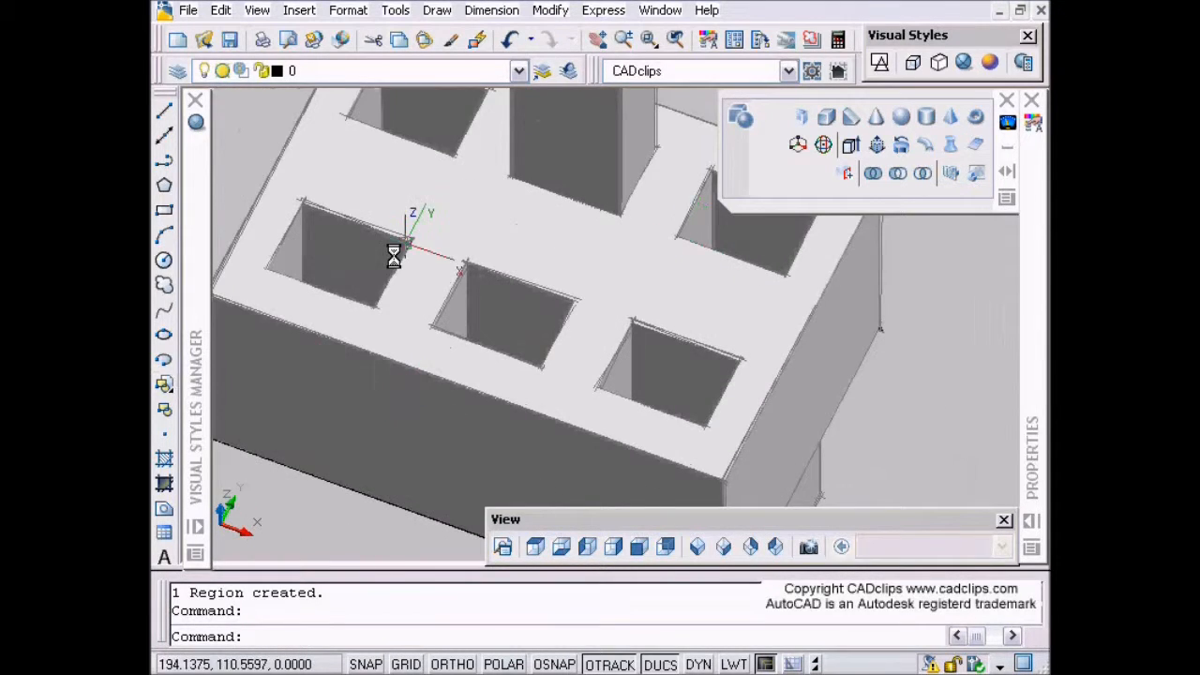
scroll(572, 256, "down", 1)
middle_click_drag(396, 291, 622, 348)
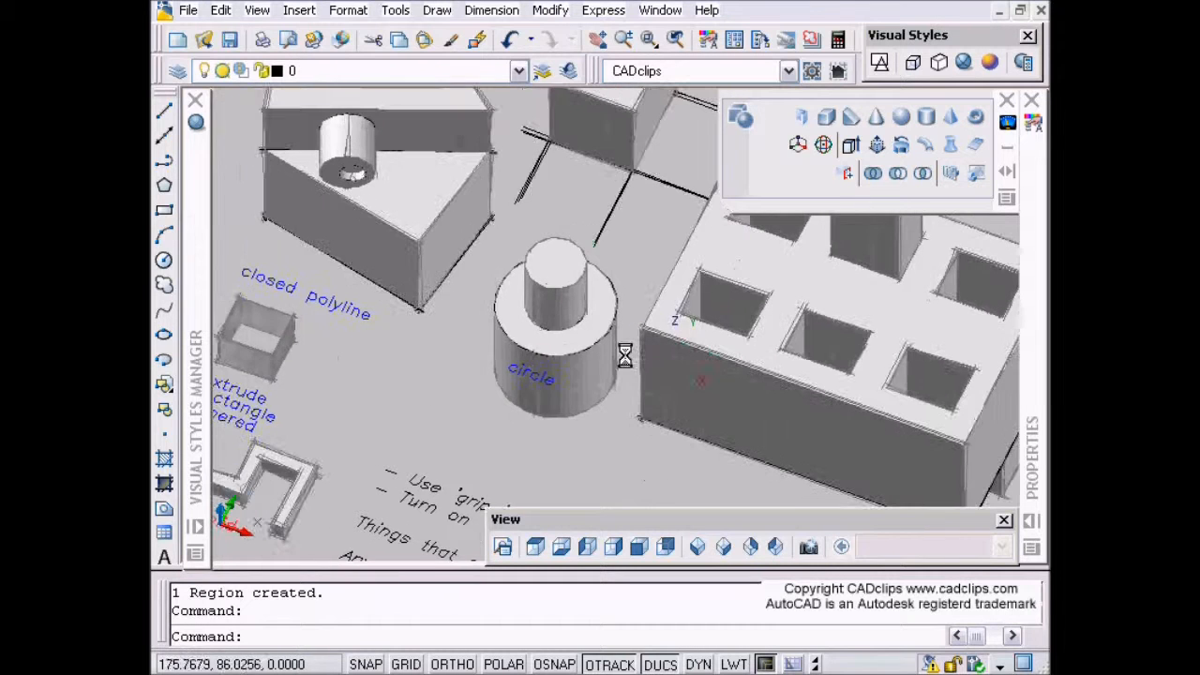
Erase the large planar surface behind the "planar surfaces" label.
middle_click_drag(544, 260, 798, 454)
middle_click_drag(437, 282, 722, 410)
middle_click_drag(511, 275, 586, 327)
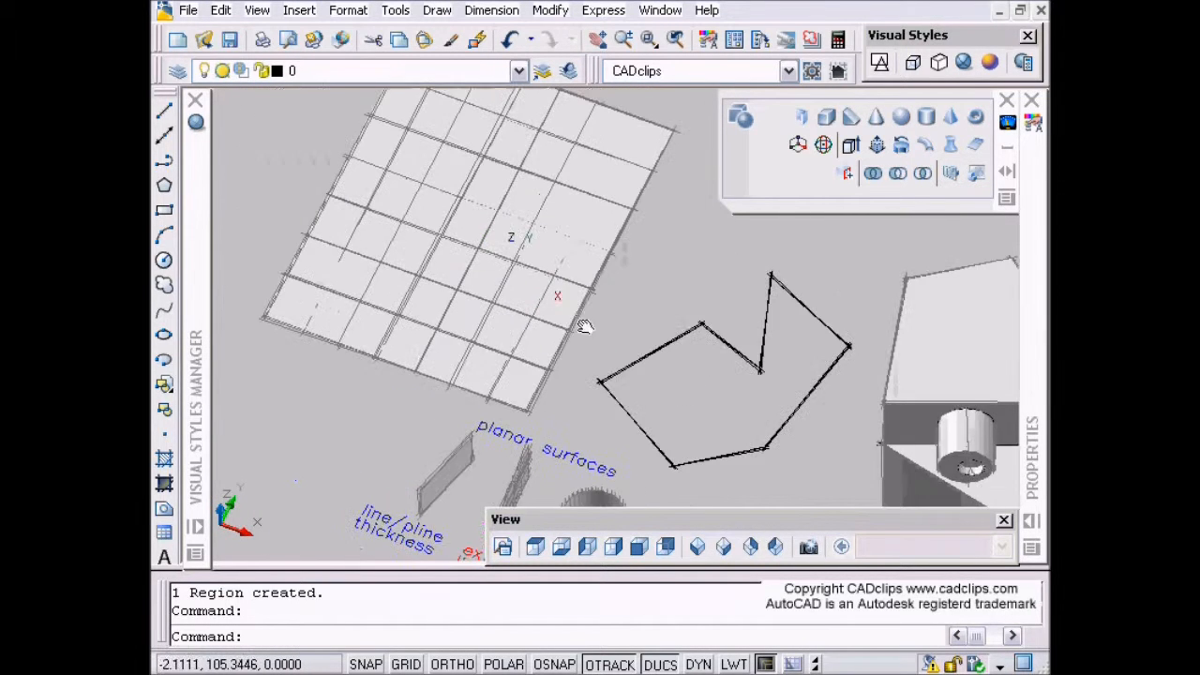
scroll(568, 311, "down", 1)
scroll(522, 303, "up", 1)
scroll(493, 241, "up", 1)
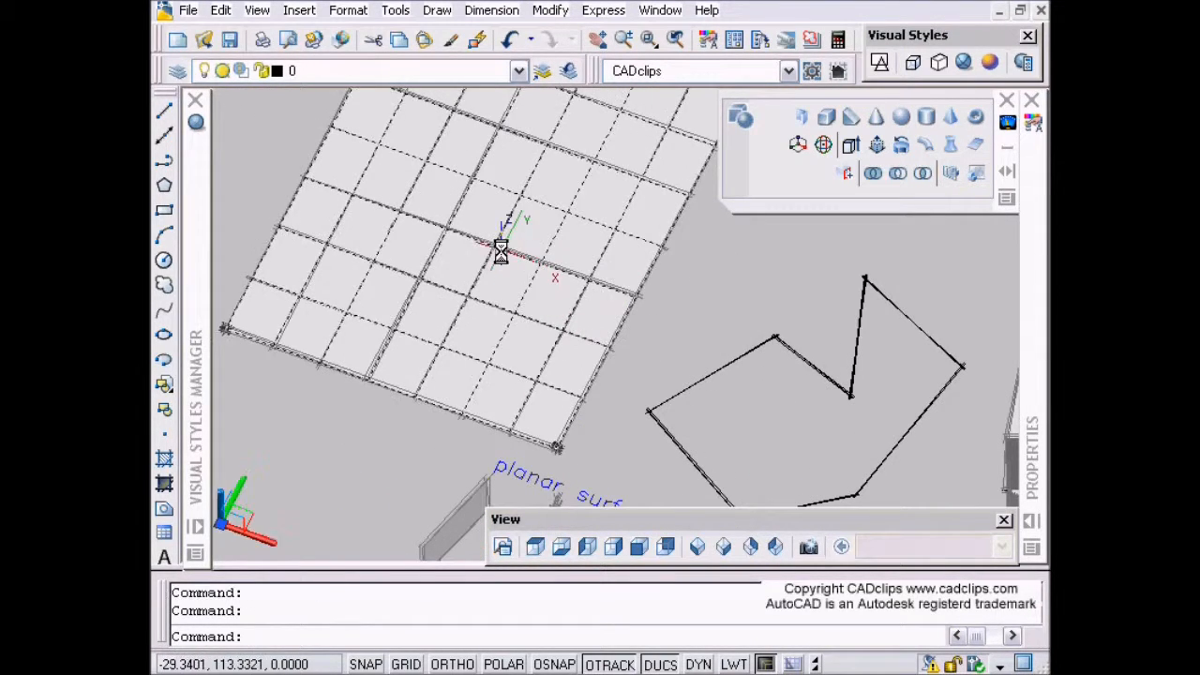
scroll(609, 283, "down", 1)
key("Escape")
key("Escape")
type("e")
key("Return")
left_click(556, 233)
key("Return")
Try to draw a rectangular planar surface by two corners with Ortho mode on.
left_click(1007, 171)
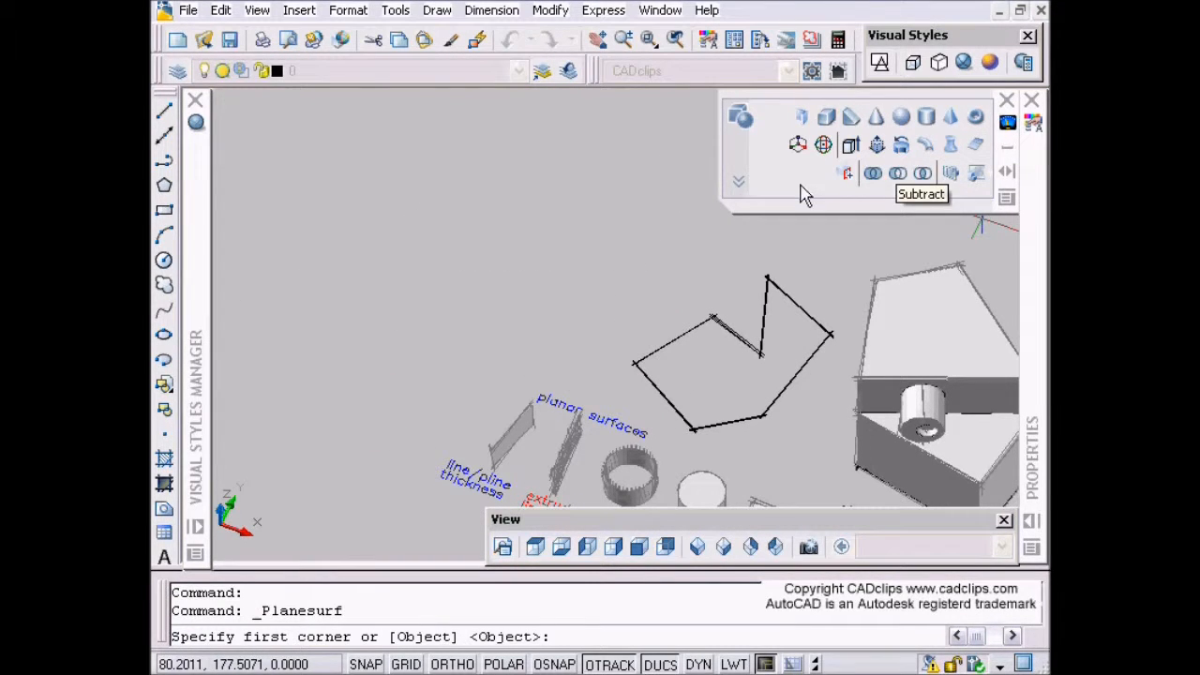
left_click(366, 310)
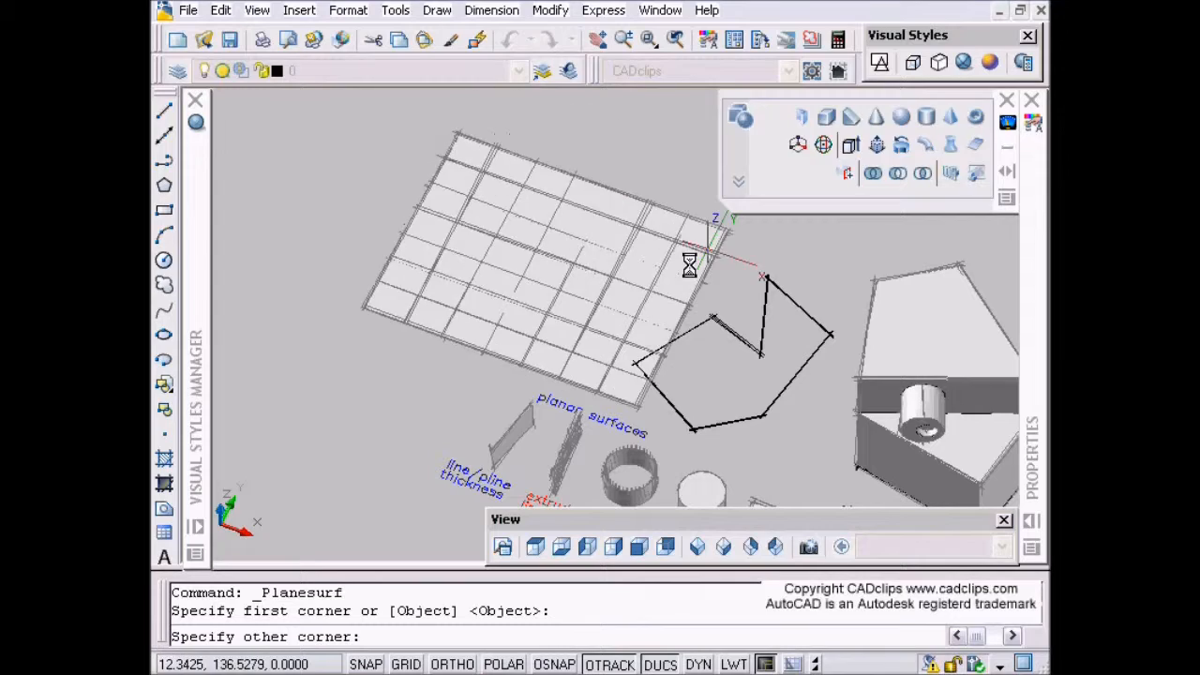
middle_click_drag(581, 245, 434, 296)
scroll(463, 290, "down", 2)
middle_click_drag(524, 311, 492, 296, "shift")
scroll(553, 239, "up", 3)
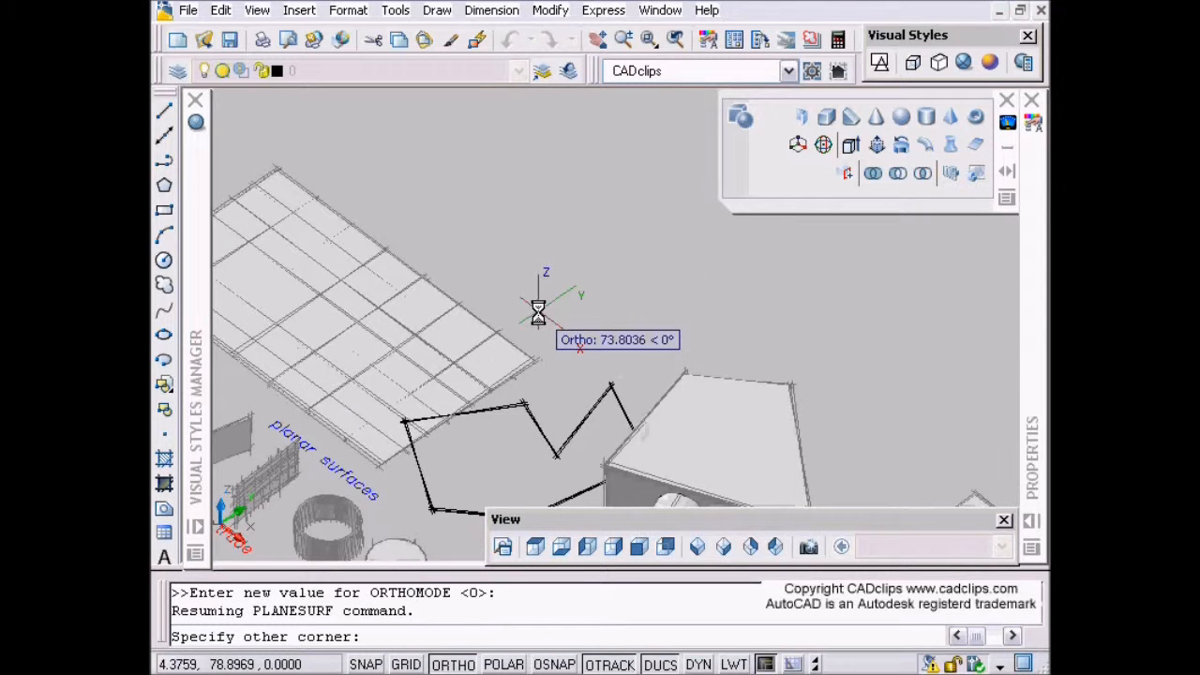
key("F8")
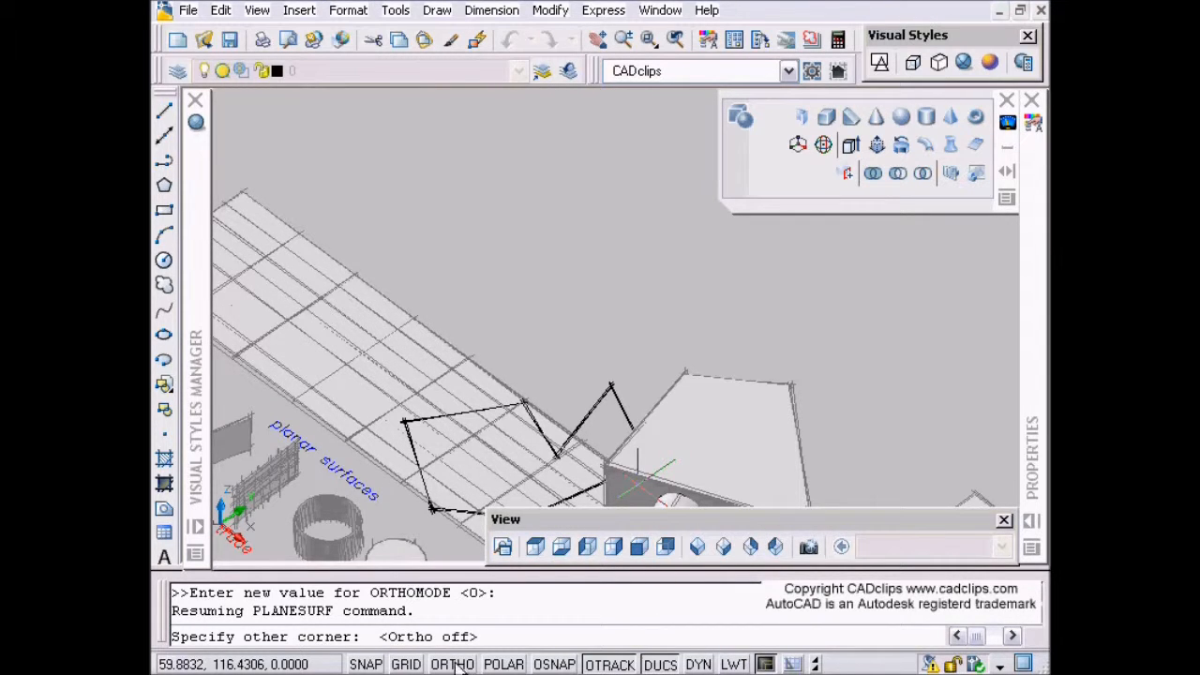
left_click(572, 268)
key("F8")
left_click(579, 230)
key("Escape")
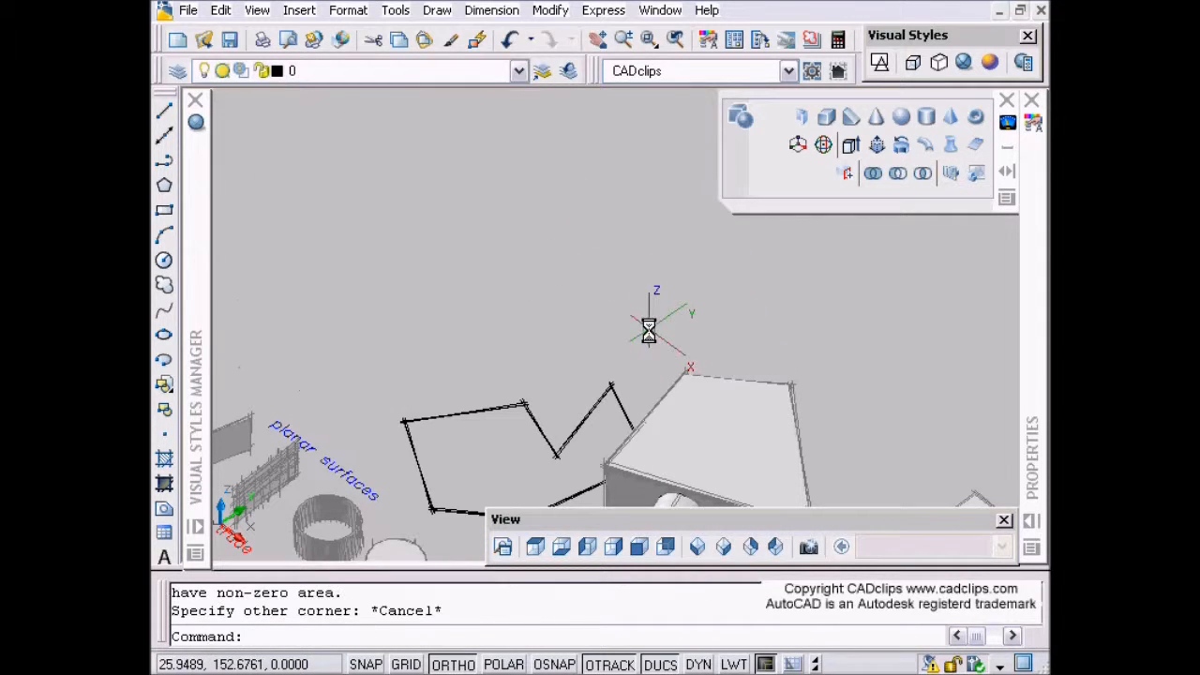
Turn Ortho off and draw a large rectangular planar surface by two opposite corners in the open area beyond the notched polyline.
left_click(976, 155)
left_click(263, 354)
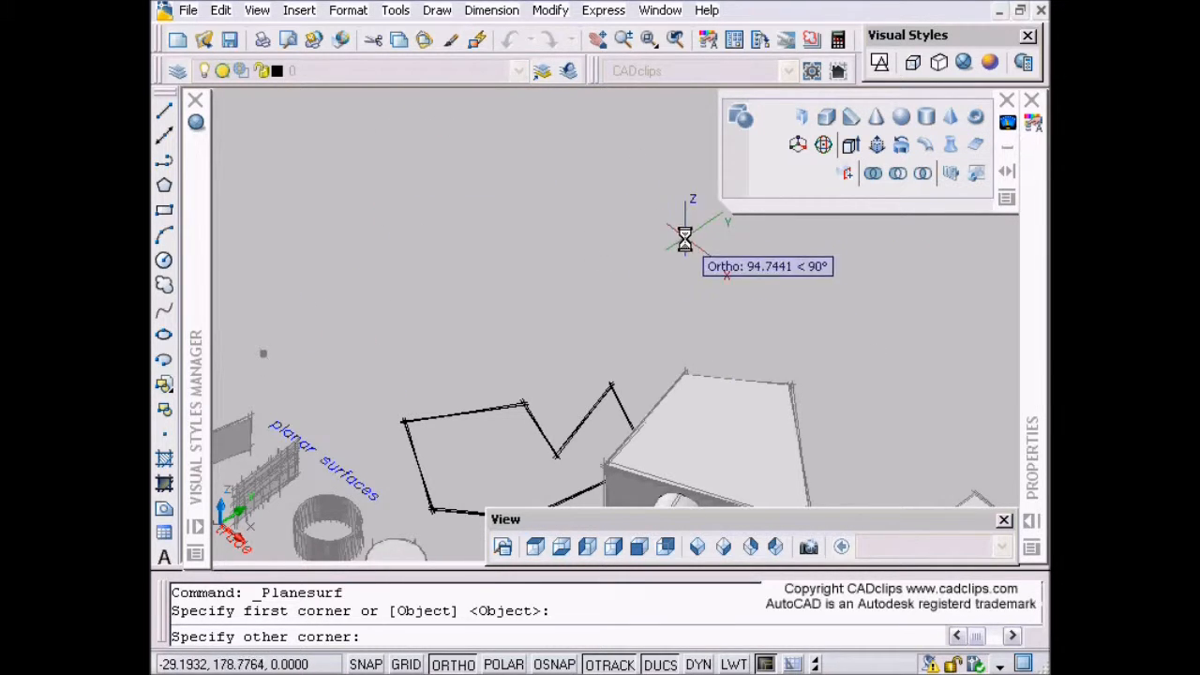
key("F8")
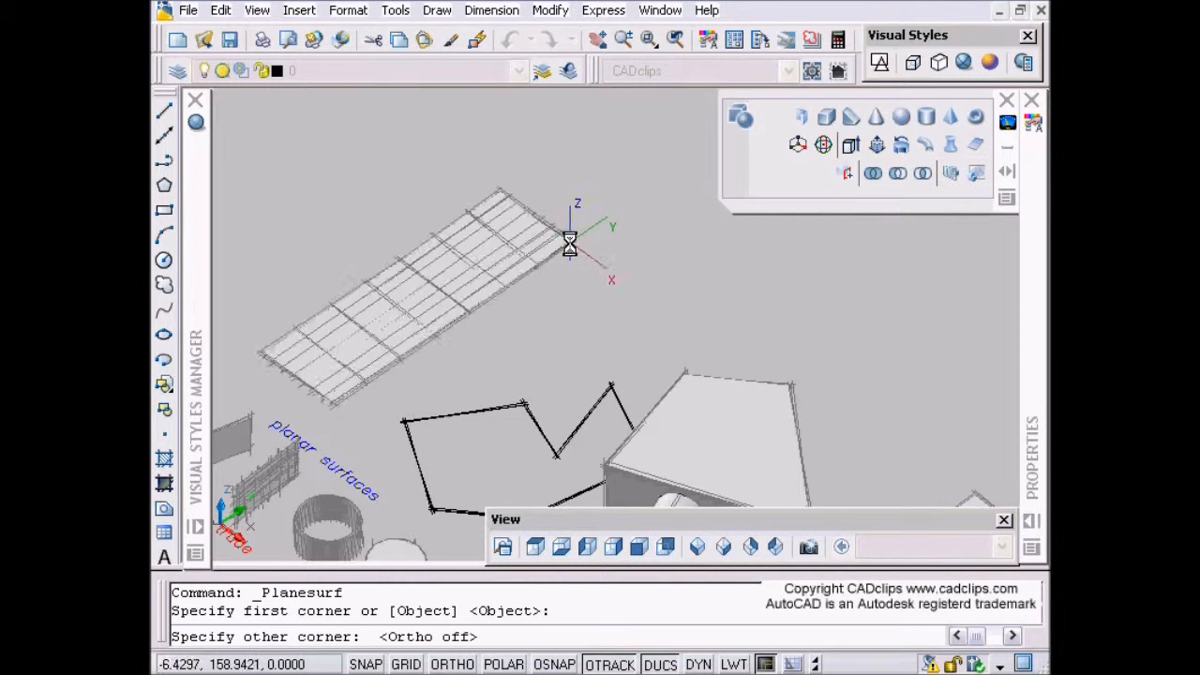
middle_click_drag(420, 128, 603, 284)
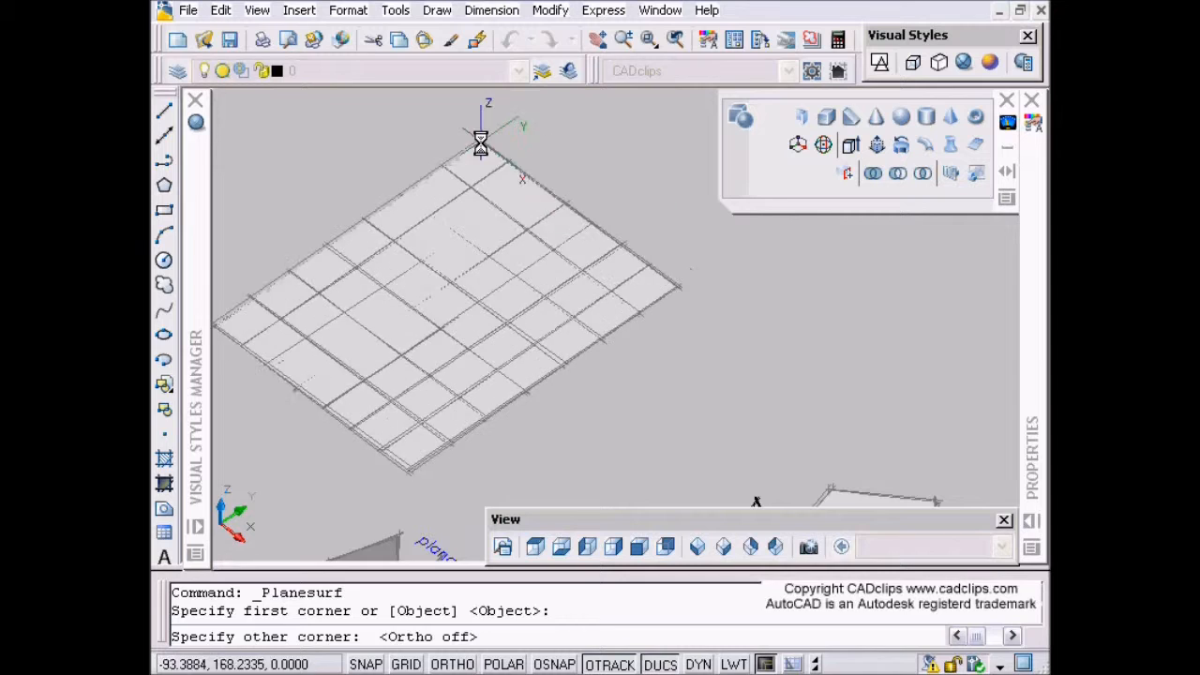
left_click(460, 119)
key("Escape")
Presspull the large rectangular planar surface upward into a solid block.
scroll(626, 361, "down", 5)
middle_click_drag(555, 403, 665, 381, "shift")
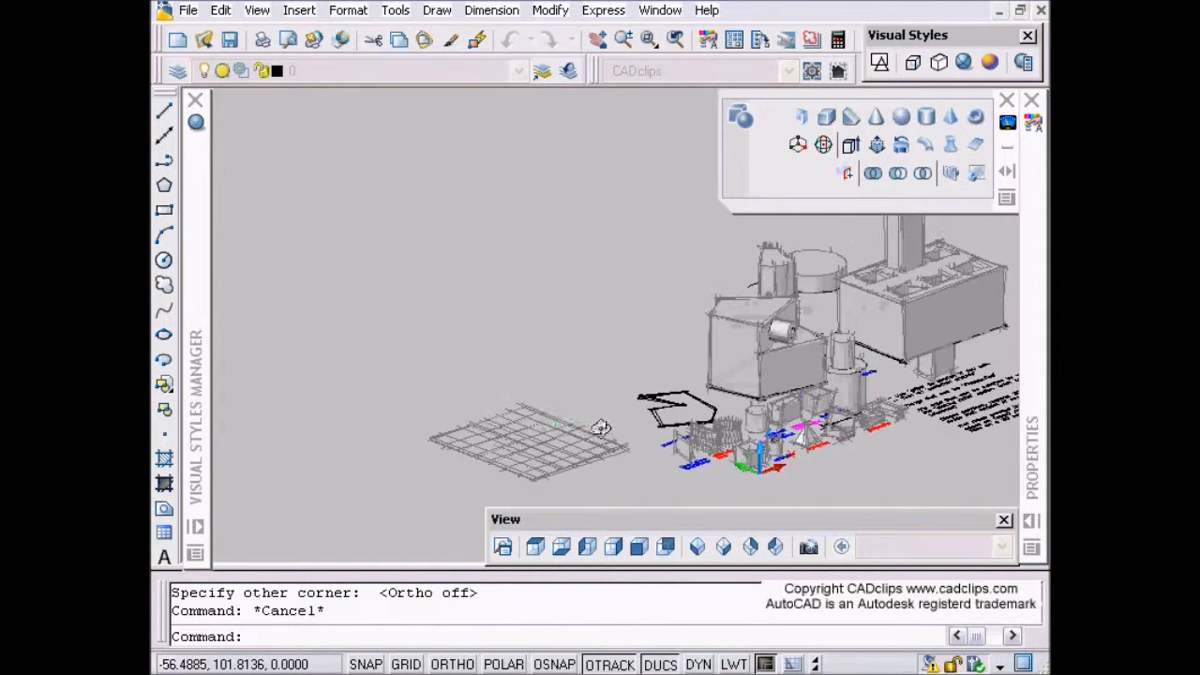
scroll(592, 423, "up", 7)
middle_click_drag(598, 401, 720, 263)
scroll(668, 309, "down", 3)
left_click(876, 148)
left_click(575, 303)
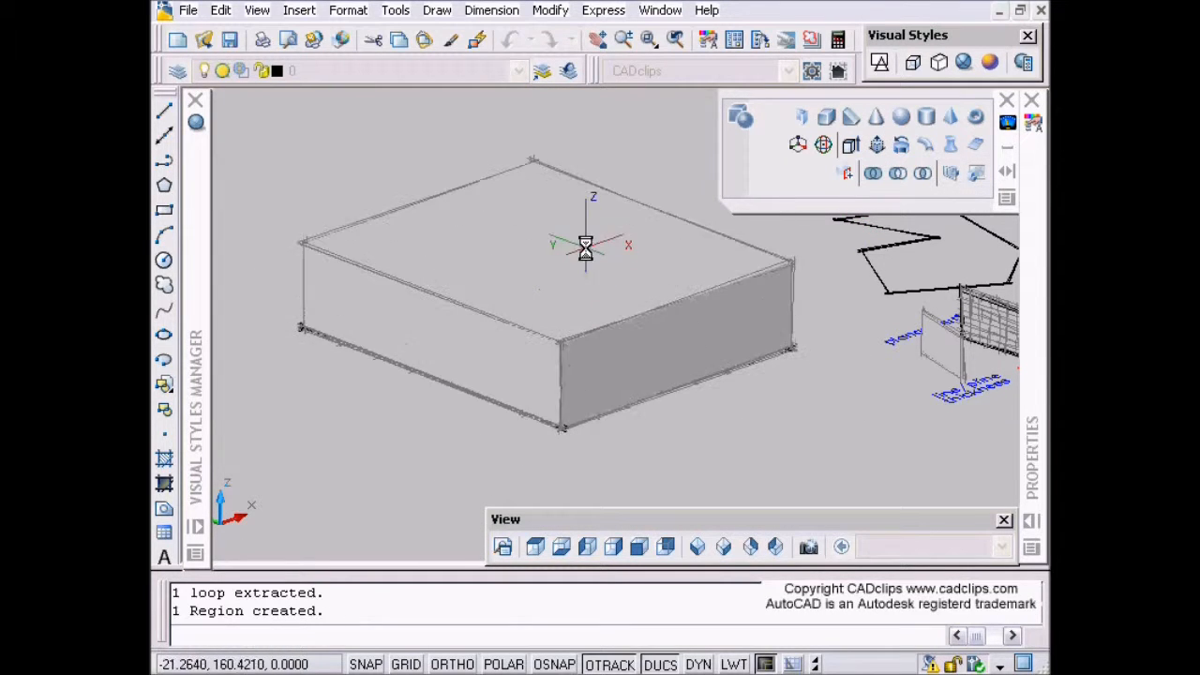
left_click(598, 178)
Draw a door-shaped rectangle on the block's darker side face, starting from its bottom edge.
middle_click_drag(708, 441, 603, 464)
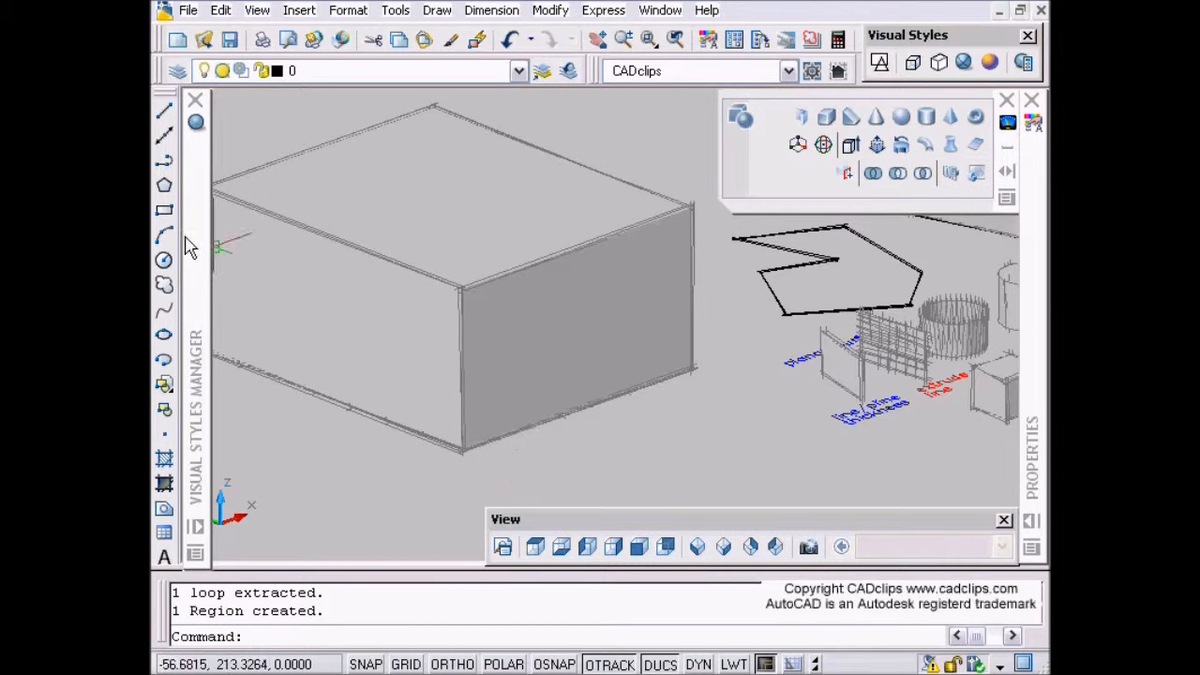
left_click(165, 213)
left_click(547, 418)
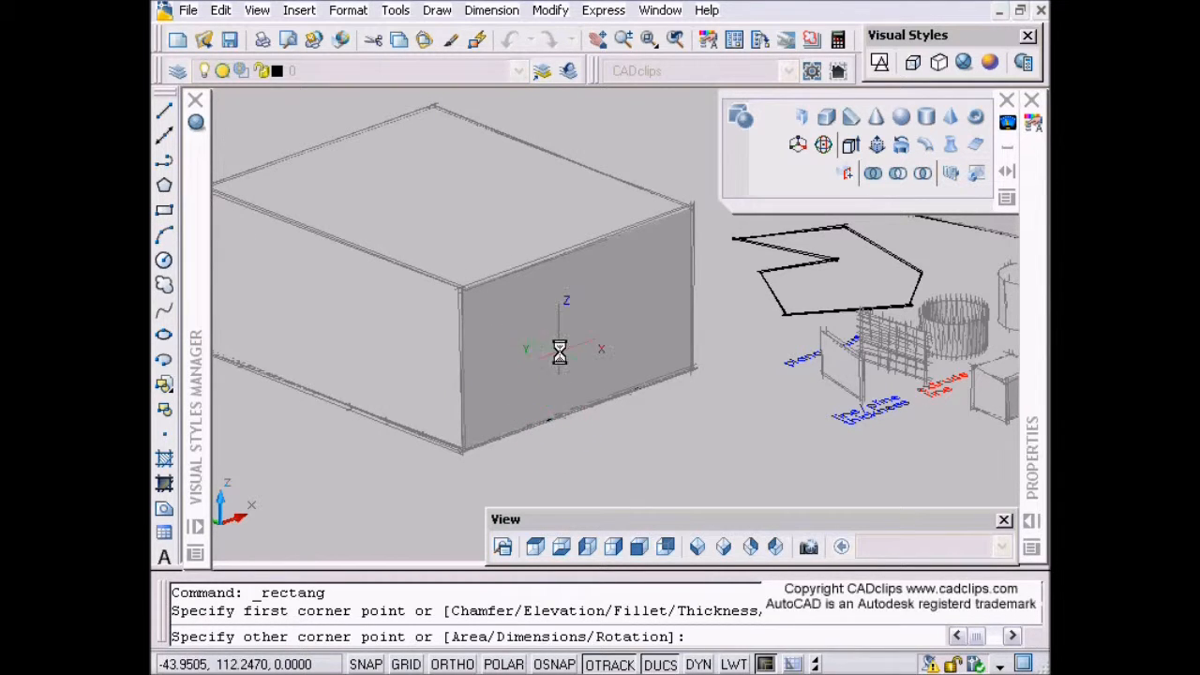
left_click(165, 213)
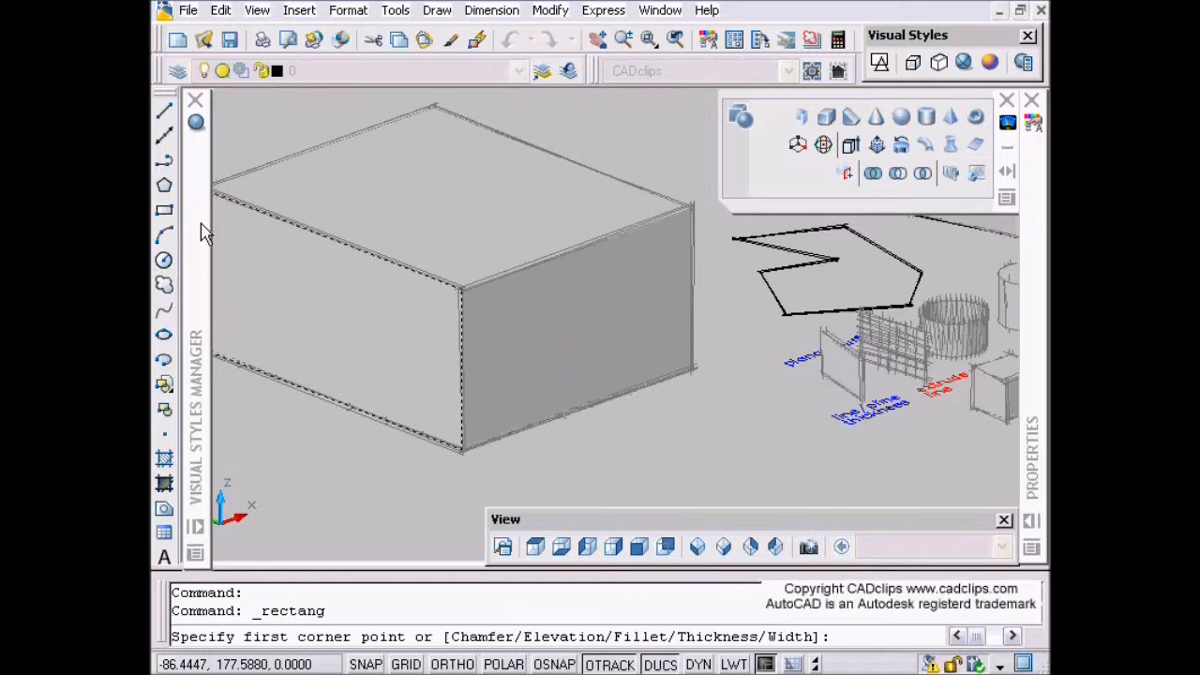
left_click(526, 420)
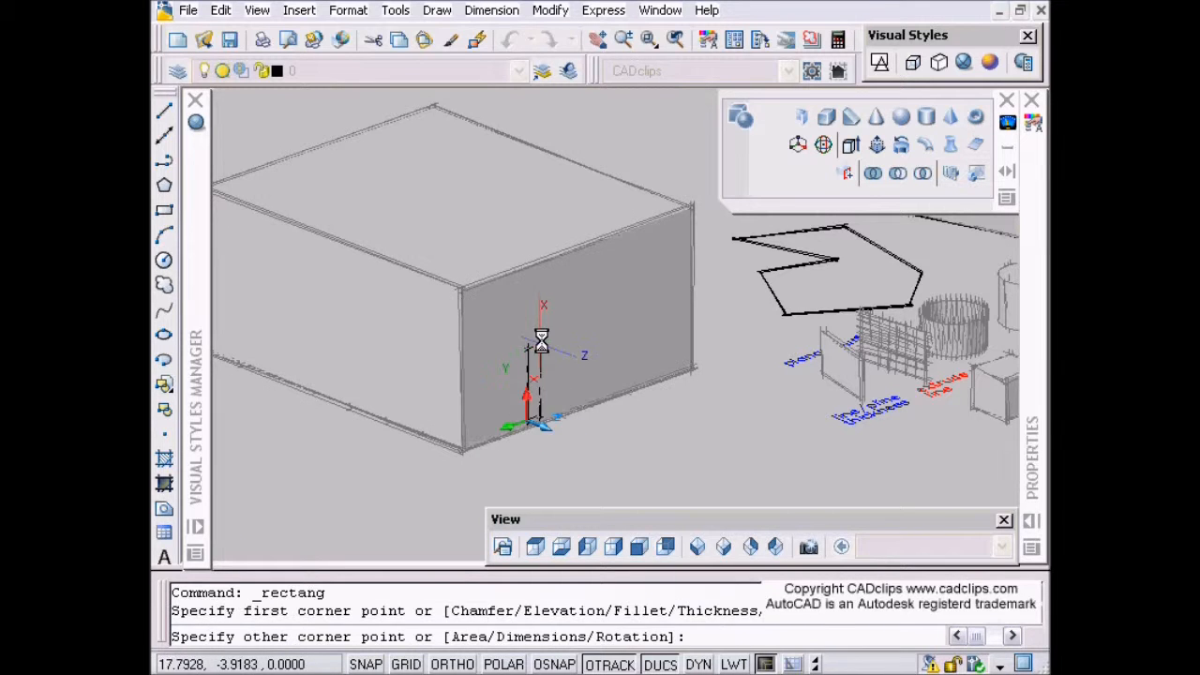
left_click(590, 294)
Presspull the door-shaped rectangle inward to cut an opening into the block.
left_click(872, 172)
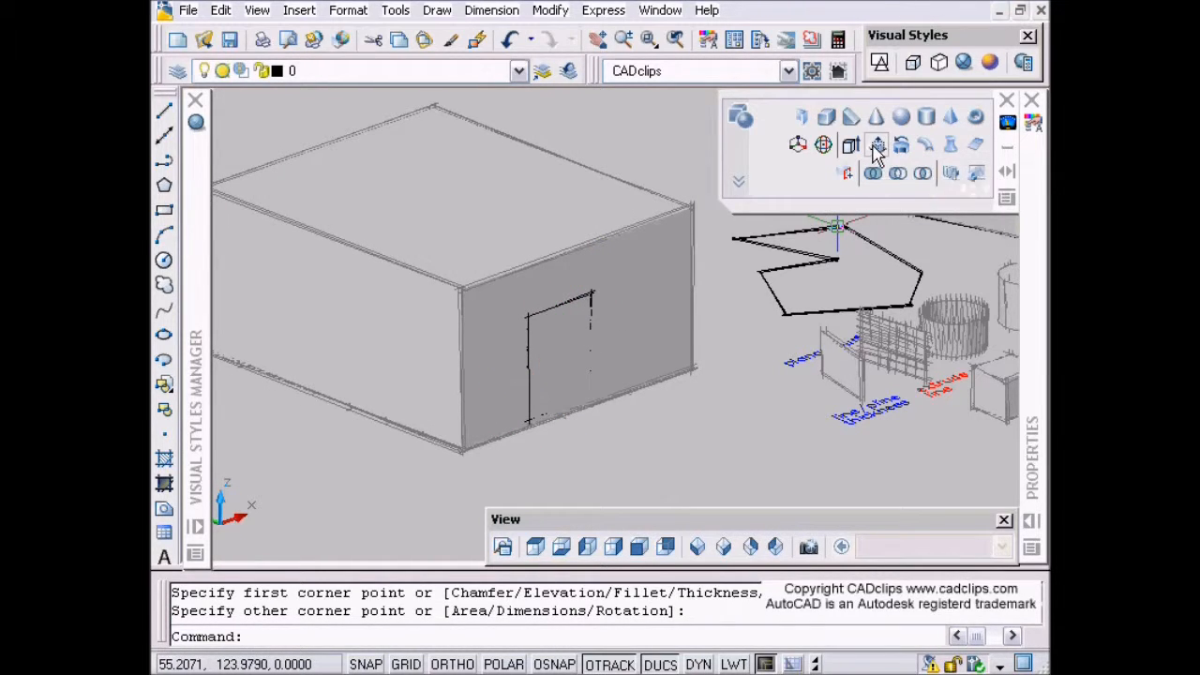
left_click(568, 357)
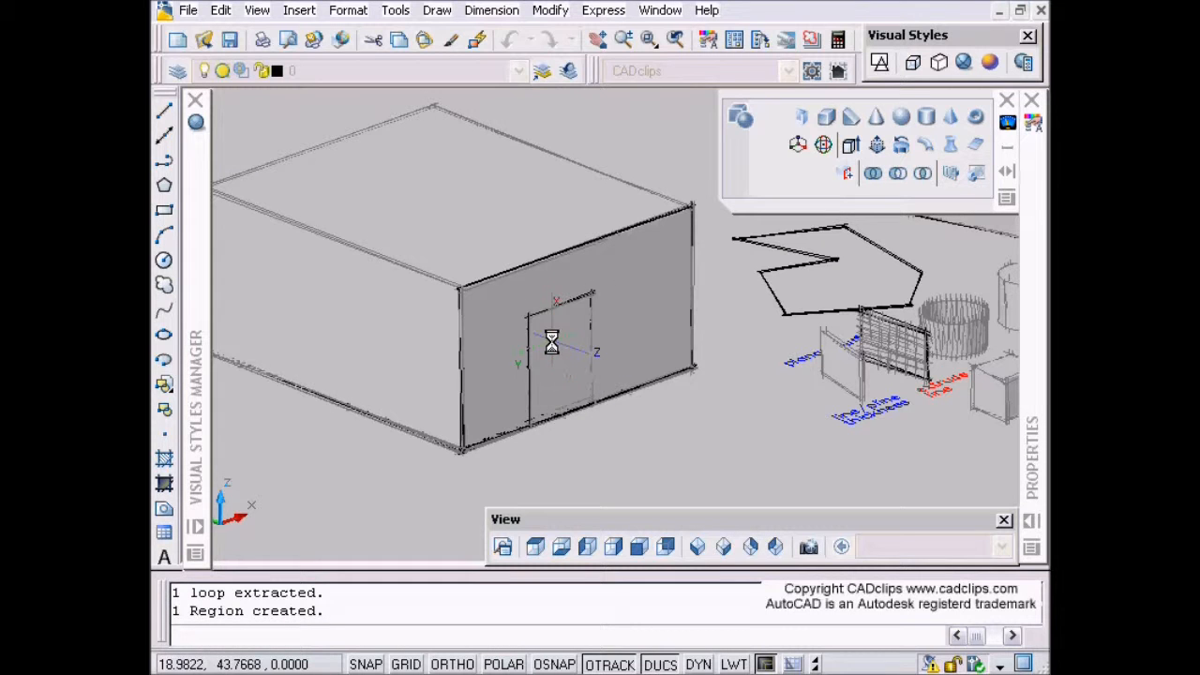
left_click(538, 332)
scroll(619, 465, "down", 3)
middle_click_drag(611, 458, 600, 387)
scroll(596, 347, "up", 2)
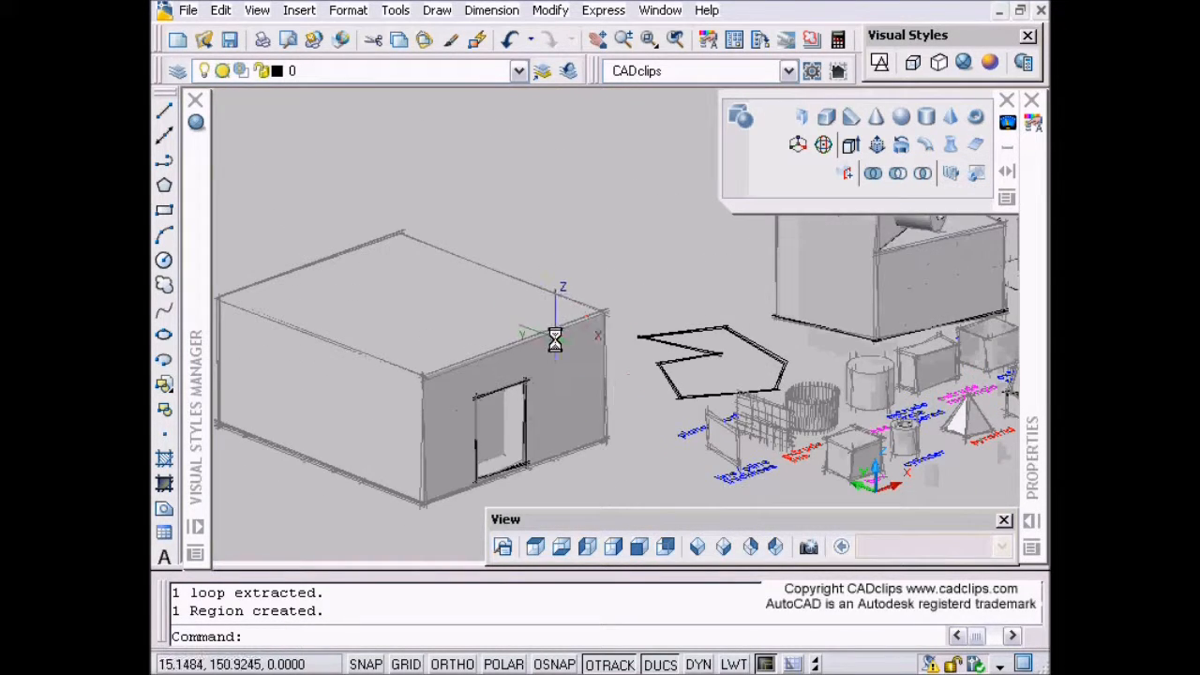
Examine the block with the door opening, the notched polyline, and the pyramid, wedge and polysolid.
scroll(570, 340, "up", 1)
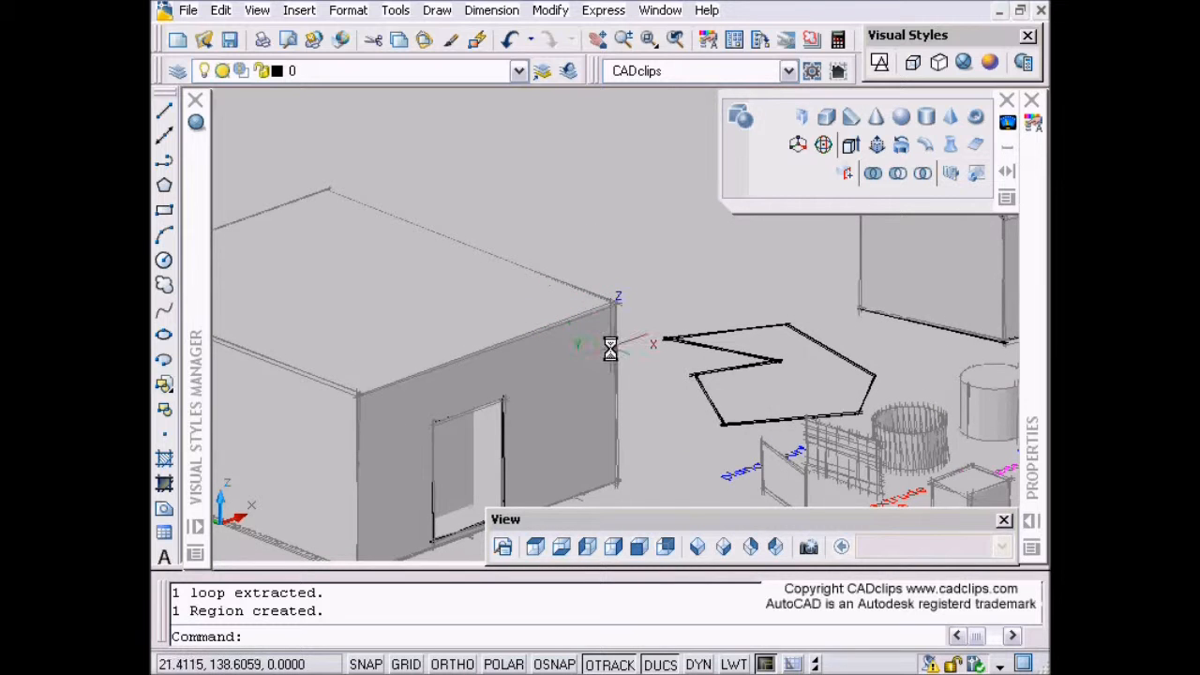
scroll(611, 361, "down", 2)
middle_click_drag(558, 365, 413, 351)
scroll(509, 352, "down", 1)
middle_click_drag(503, 353, 437, 367)
scroll(606, 364, "up", 3)
middle_click_drag(524, 422, 497, 326)
middle_click_drag(693, 292, 556, 356)
scroll(587, 373, "up", 2)
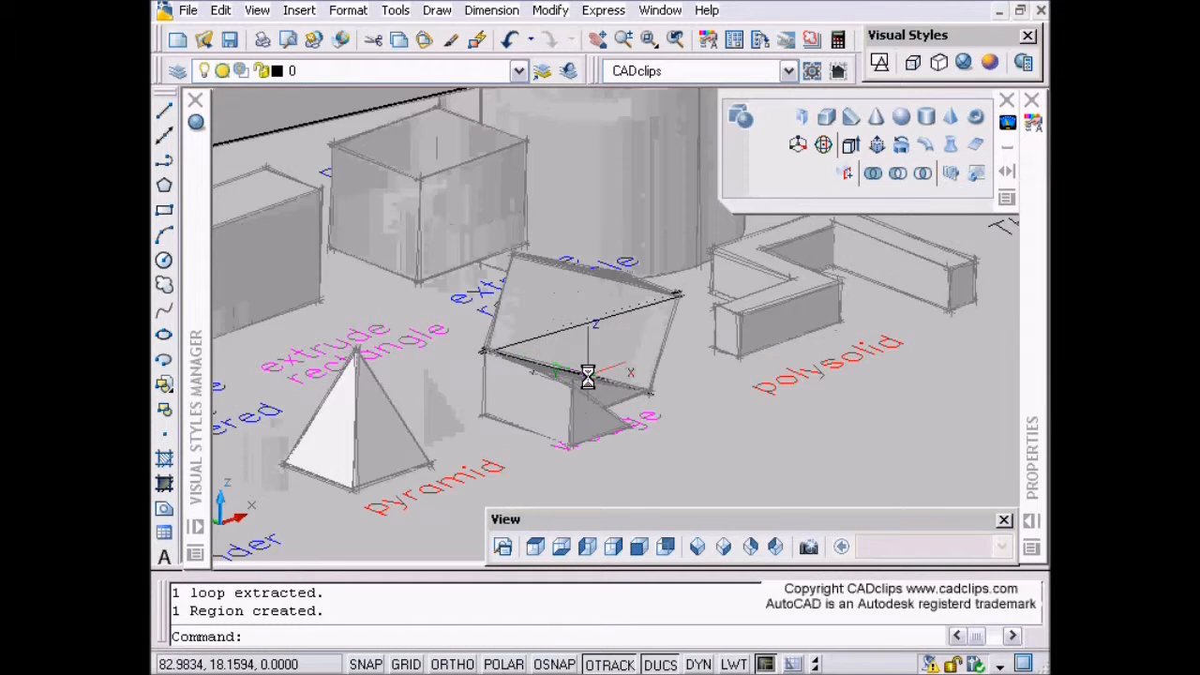
middle_click_drag(877, 453, 626, 469)
Read the notes on things that can be presspulled in the top view, covering hatchable areas, closed polylines, regions and coplanar geometry.
left_click(536, 548)
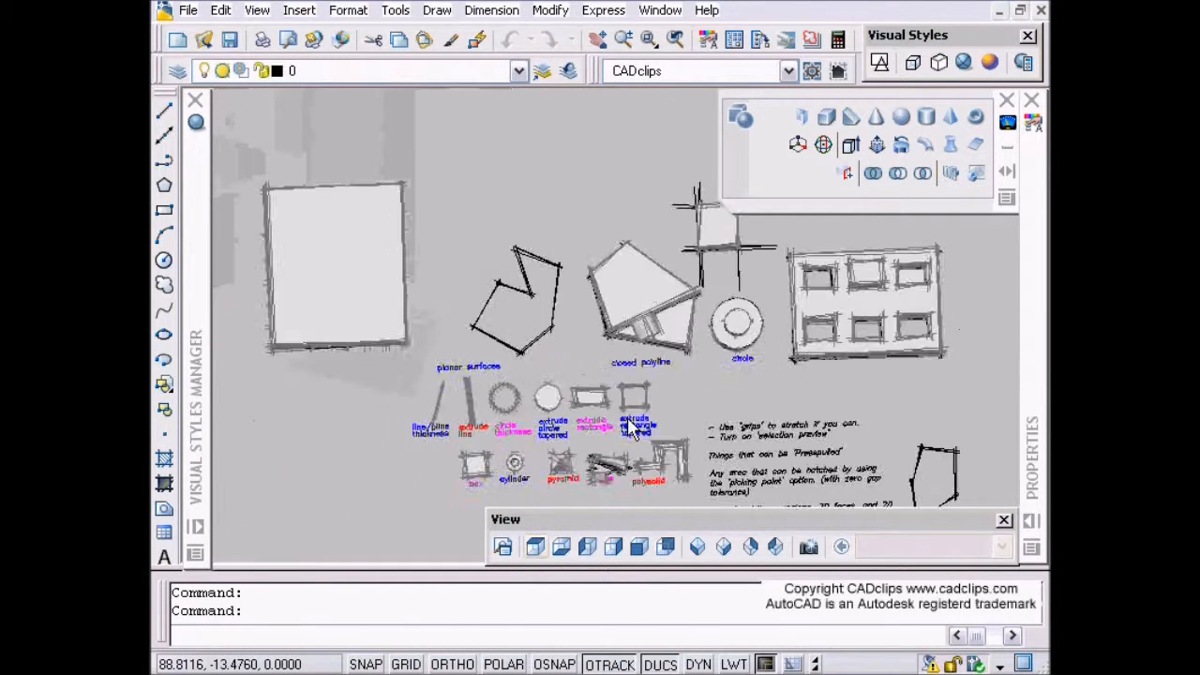
scroll(562, 347, "up", 5)
middle_click_drag(577, 350, 439, 319)
middle_click_drag(613, 301, 593, 359)
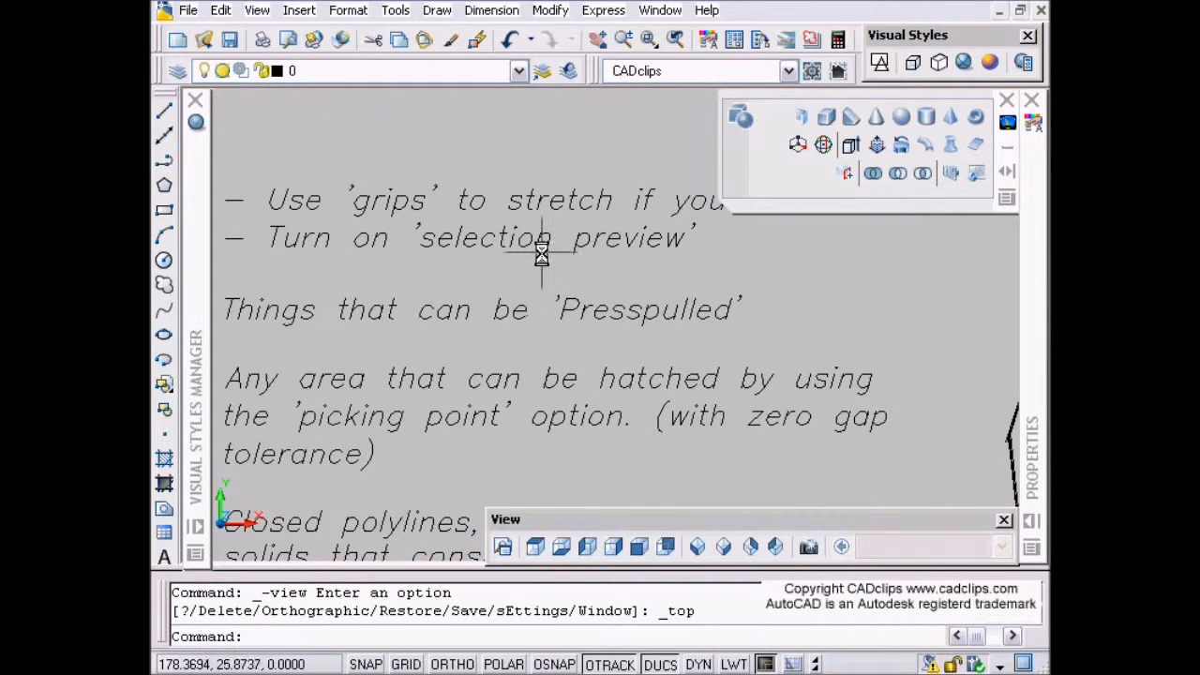
middle_click_drag(505, 348, 579, 270)
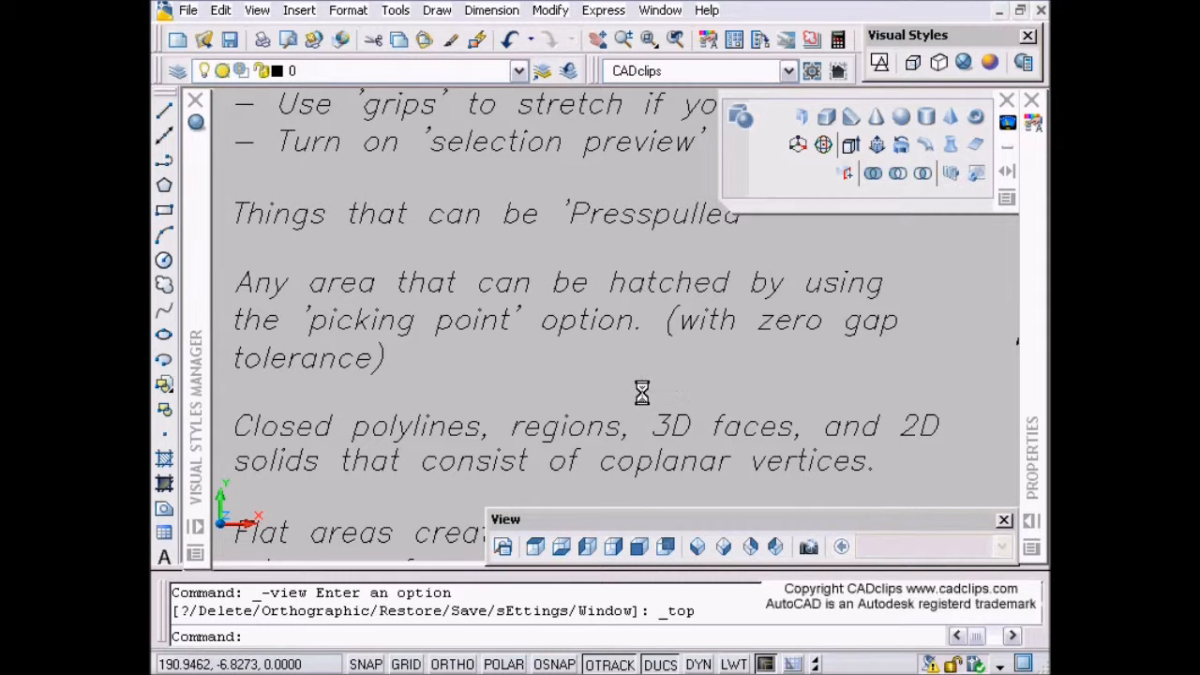
middle_click_drag(641, 392, 646, 356)
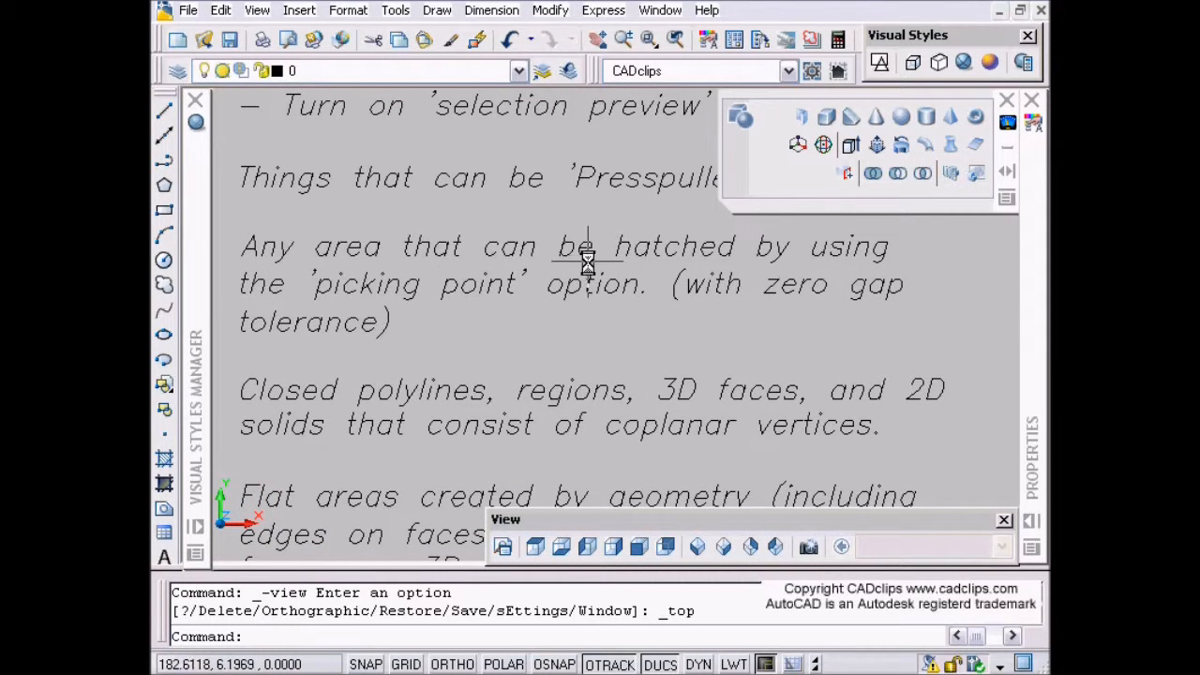
middle_click_drag(840, 332, 892, 299)
middle_click_drag(748, 417, 691, 355)
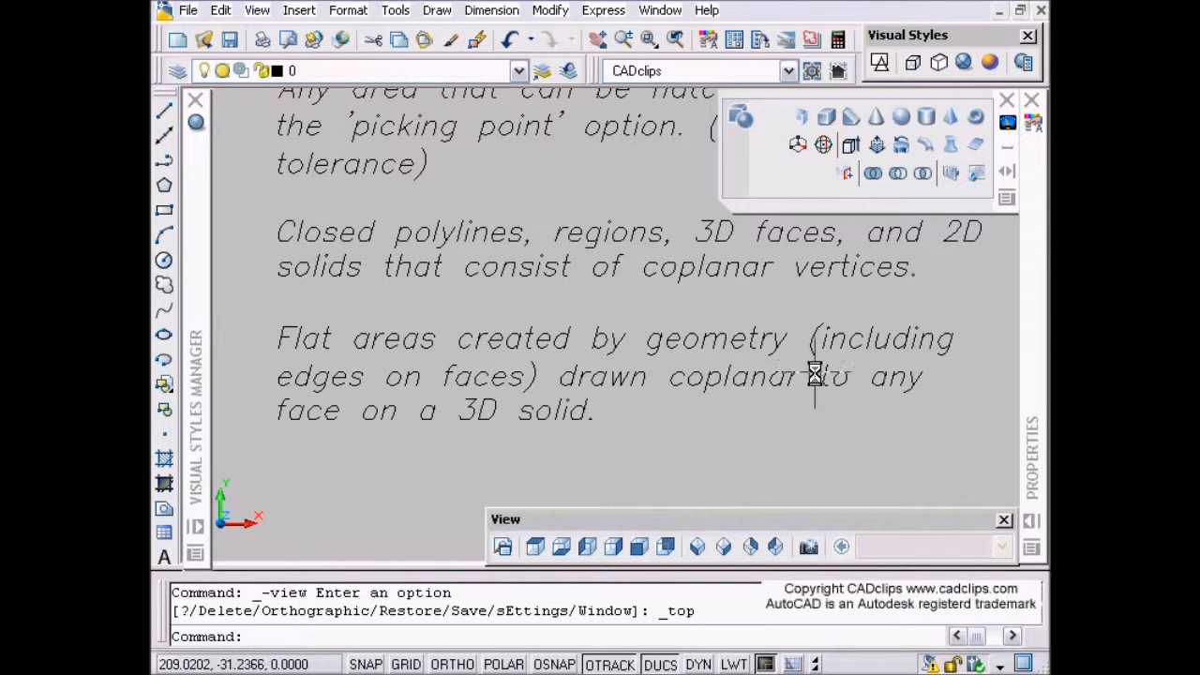
scroll(460, 410, "down", 4)
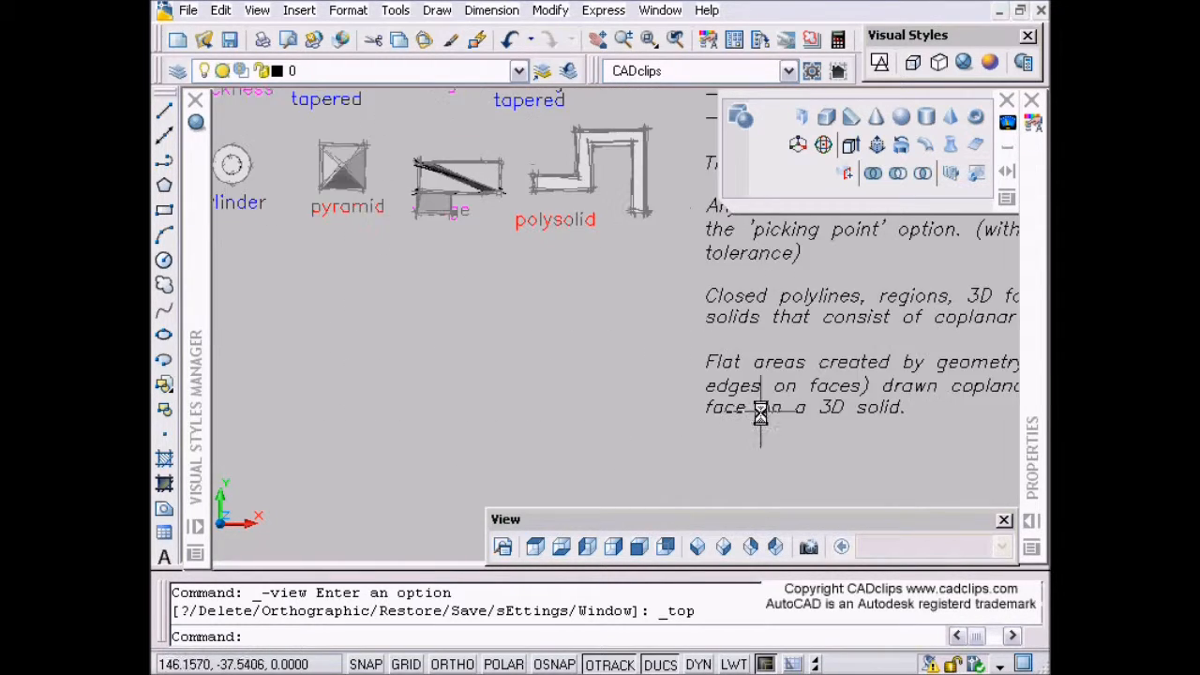
mouse_move(486, 305)
middle_mouse_down()
mouse_move(509, 372)
mouse_move(507, 347)
middle_mouse_up()
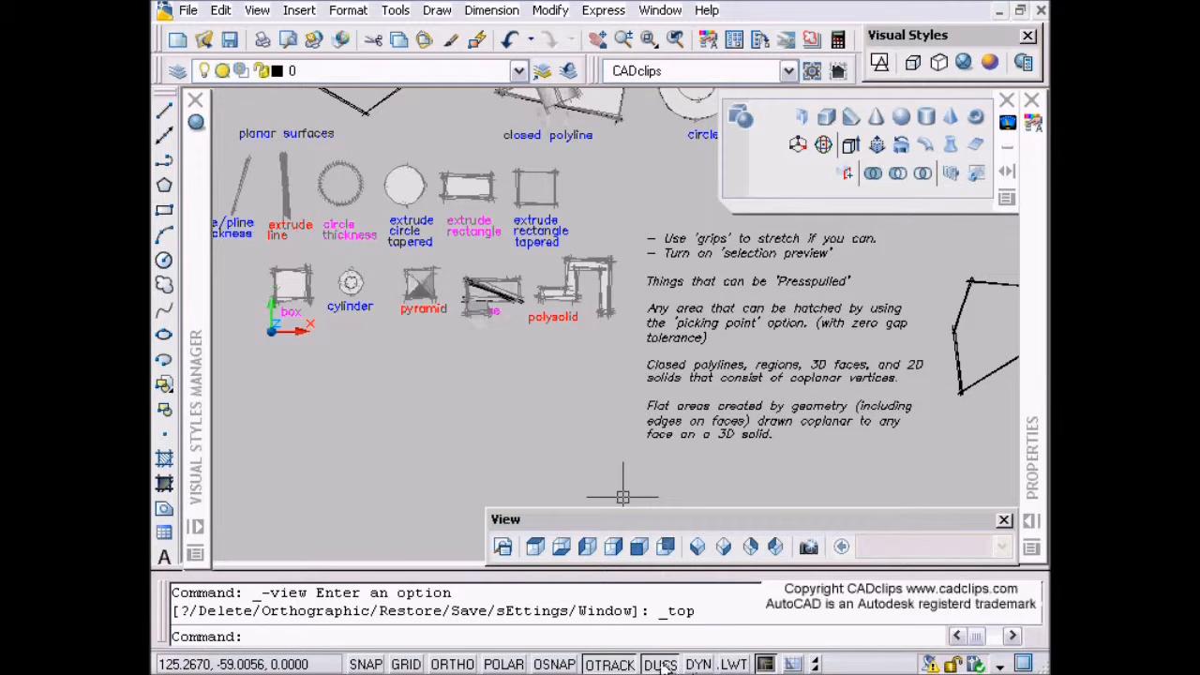
middle_click_drag(335, 234, 455, 412)
middle_click_drag(367, 213, 519, 274)
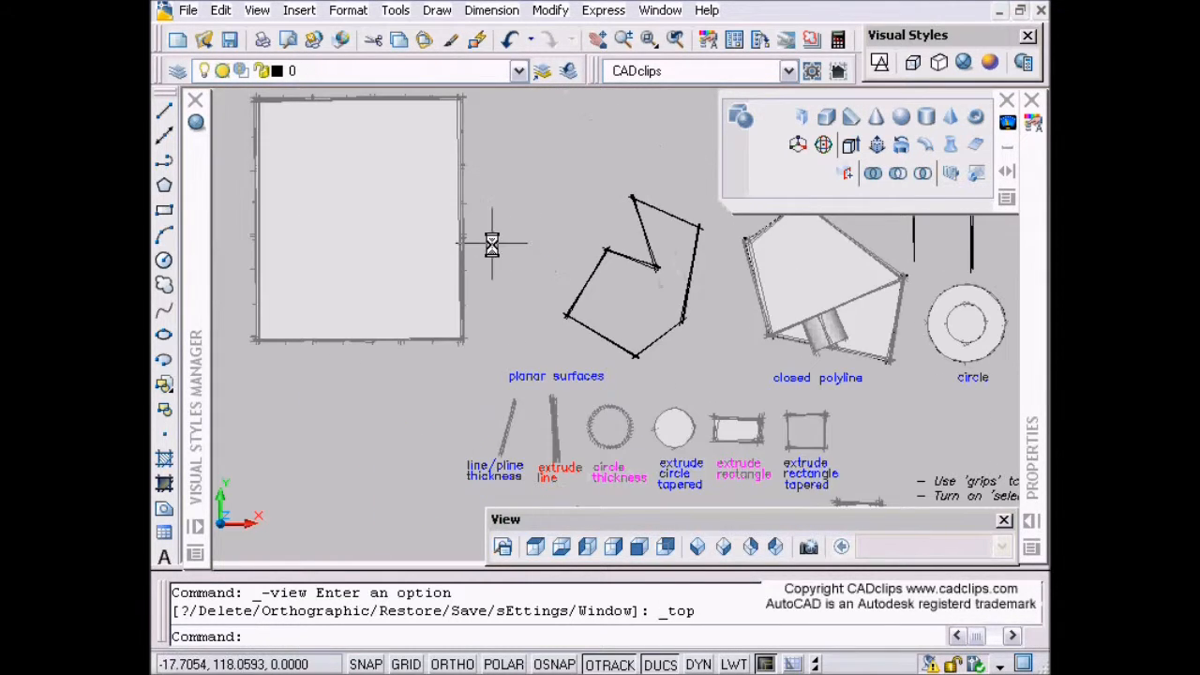
Create a planar surface from the notched closed polyline above the "planar surfaces" label using the Object option.
left_click(459, 202)
mouse_move(574, 349)
middle_mouse_down()
mouse_move(286, 335)
mouse_move(537, 334)
middle_mouse_up()
scroll(343, 343, "up", 2)
key("Escape")
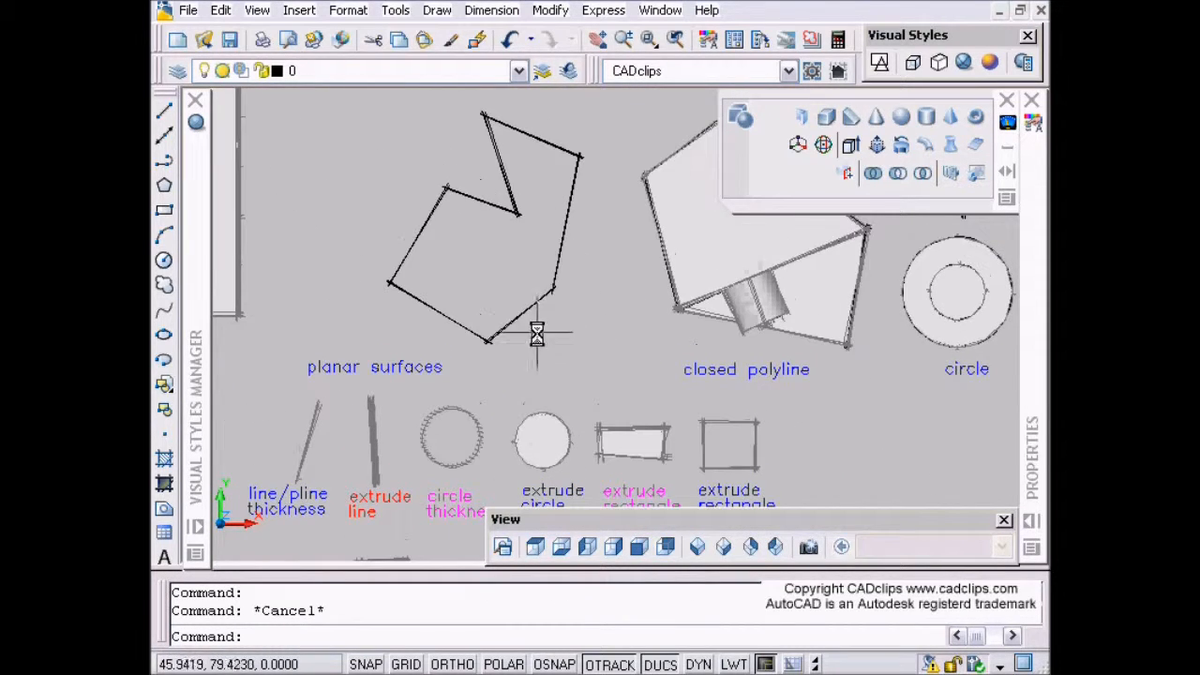
left_click(548, 299)
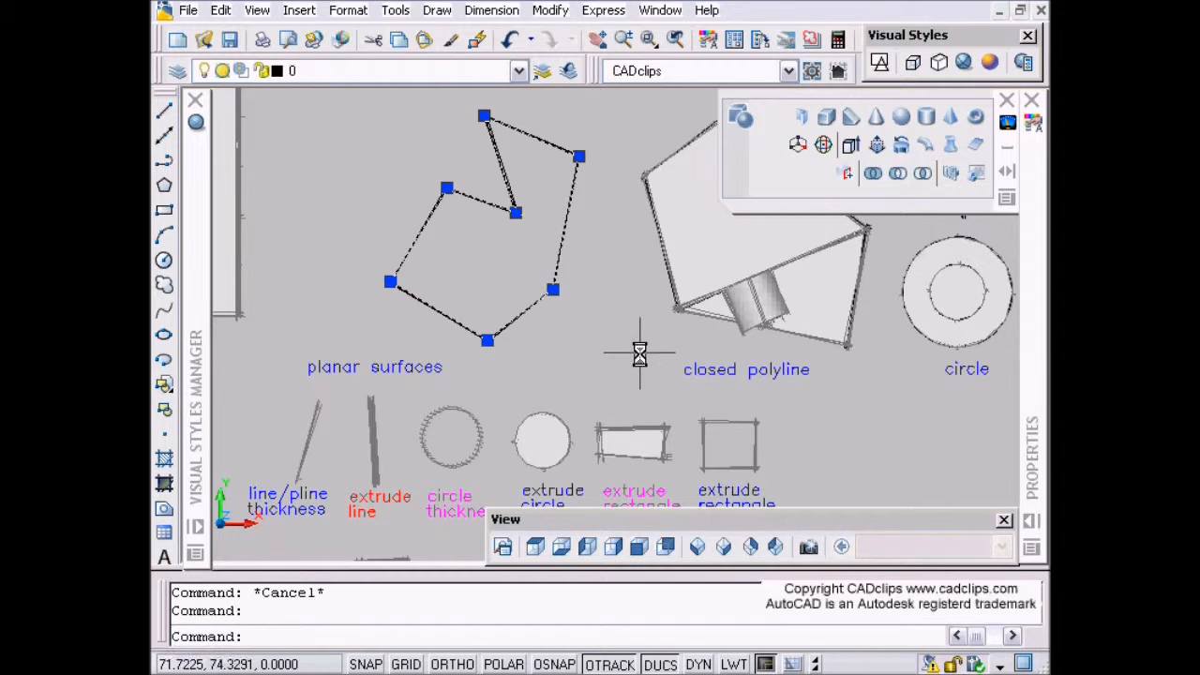
left_click(975, 145)
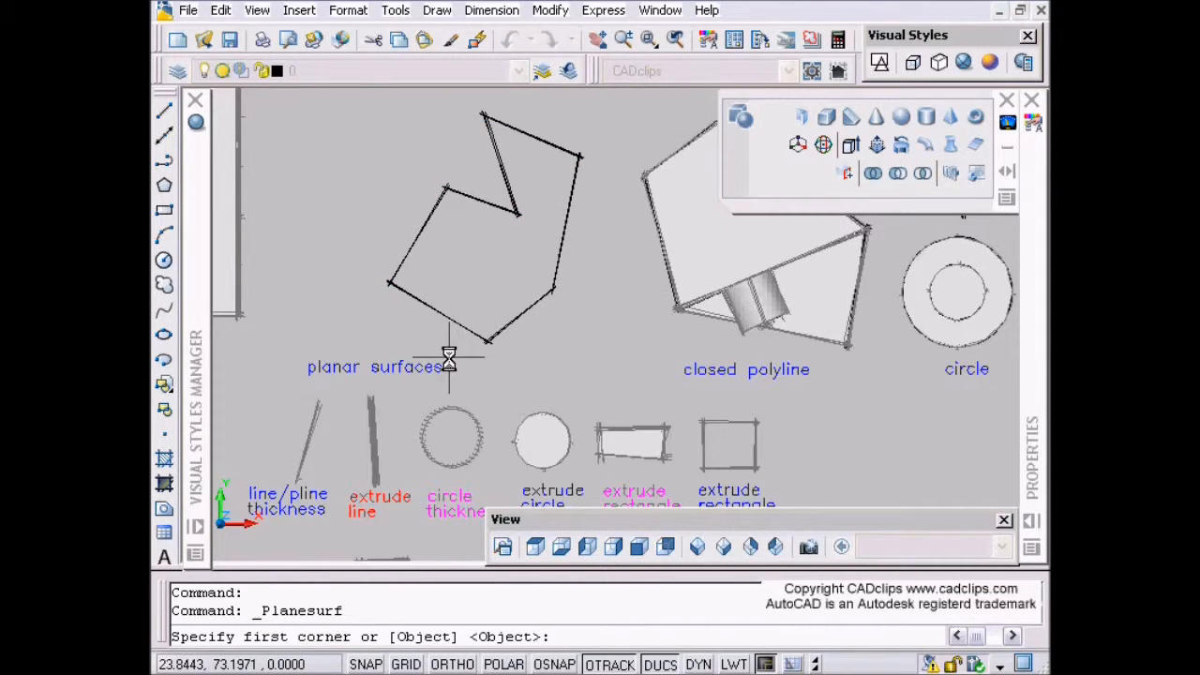
type("o")
key("Return")
left_click(417, 228)
key("Return")
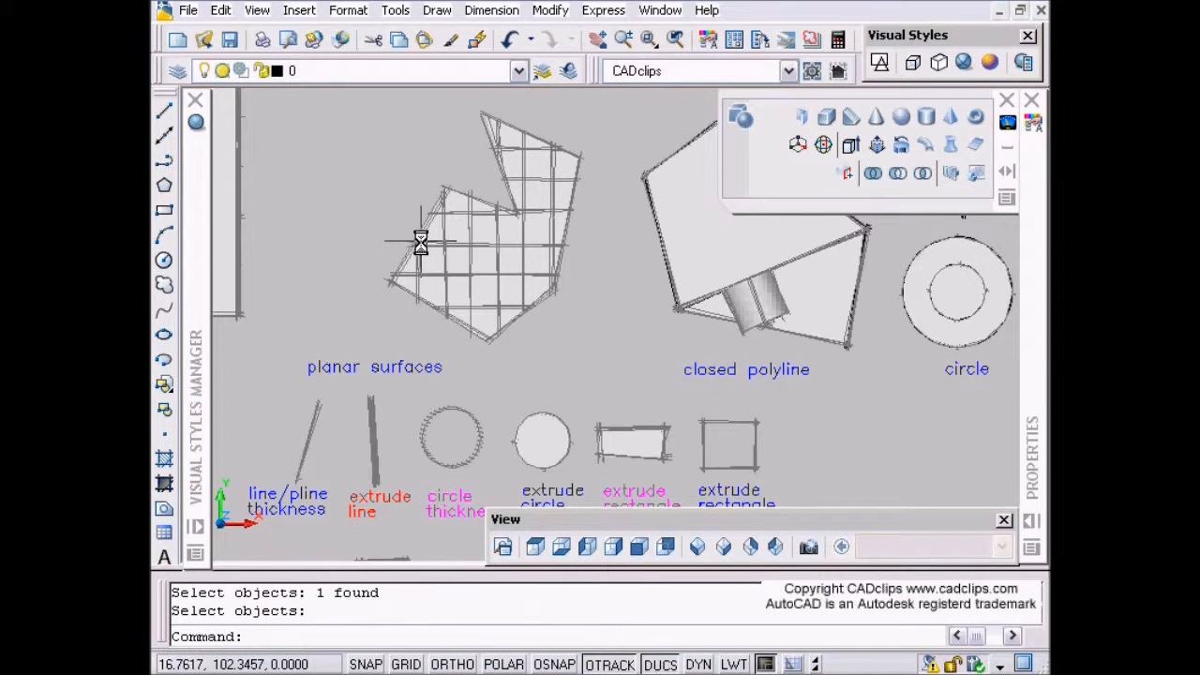
Presspull the notched planar surface upward into a solid in the southeast isometric view.
middle_click_drag(505, 390, 466, 381)
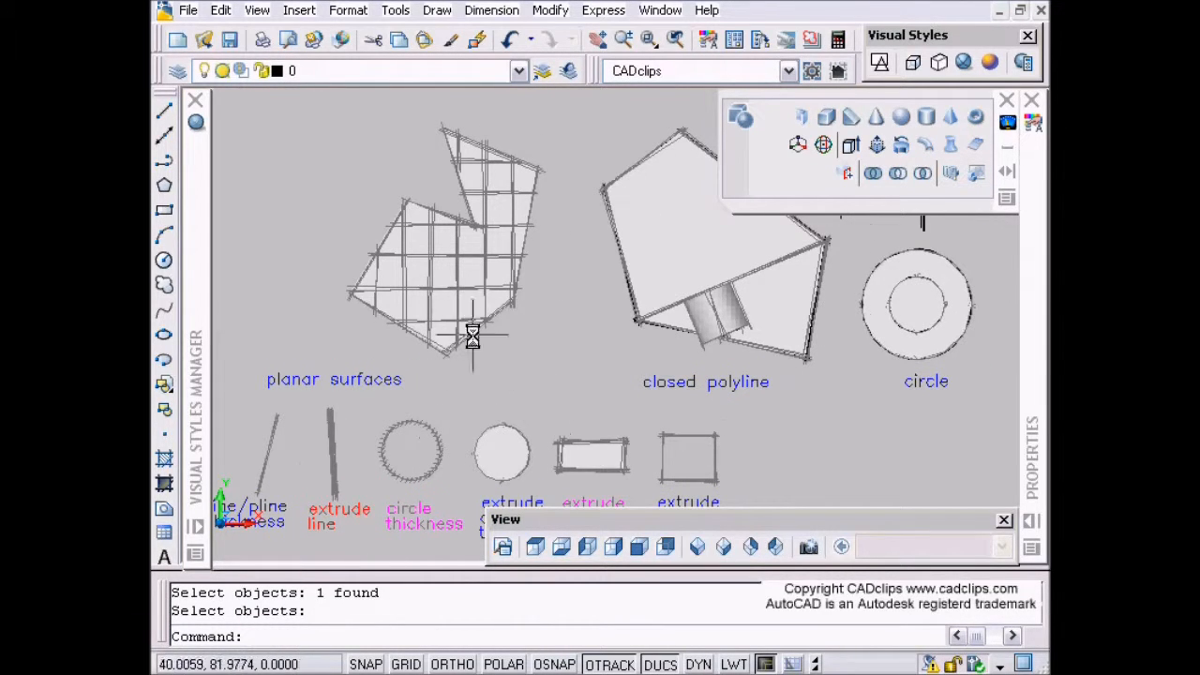
left_click(721, 539)
left_click(722, 543)
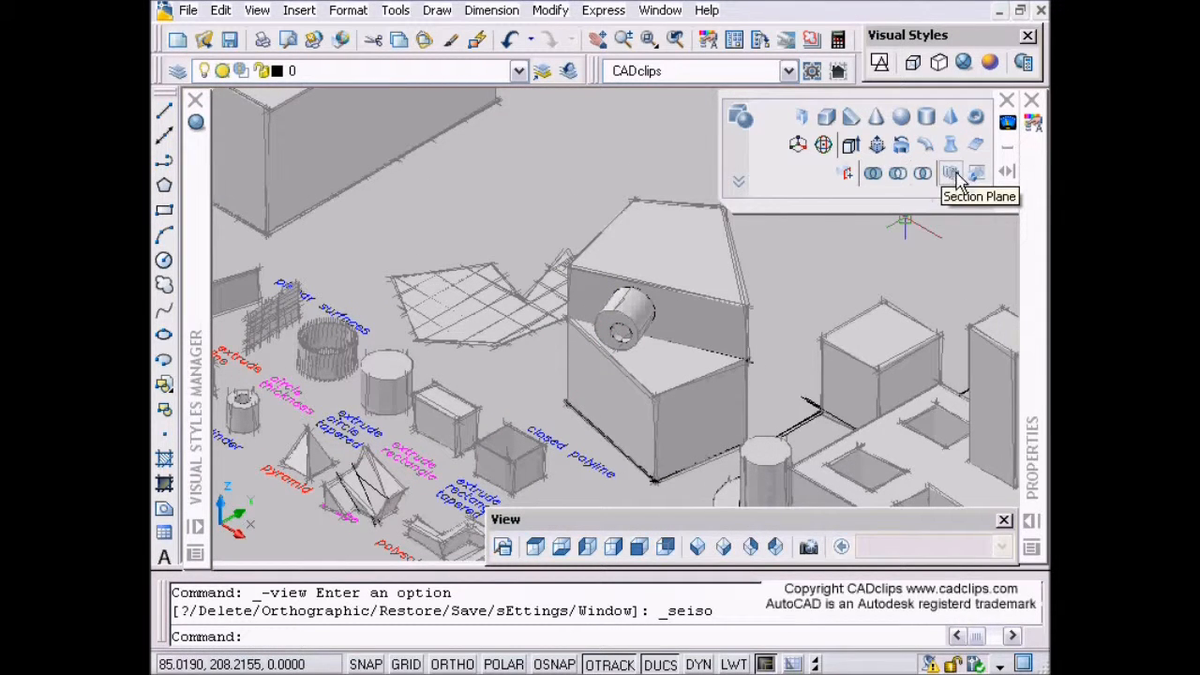
left_click(876, 145)
left_click(489, 327)
left_click(499, 234)
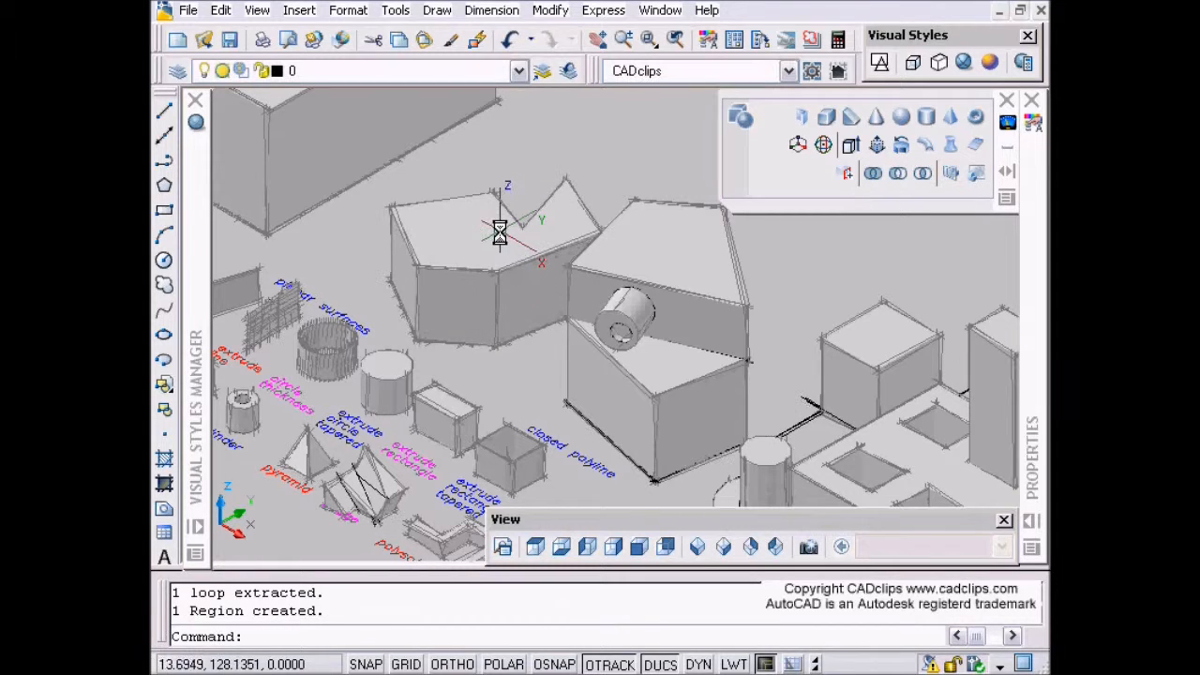
Examine the block presspulled from the four crossing lines and the neighbouring block with rectangular pockets.
middle_click_drag(668, 454, 393, 365)
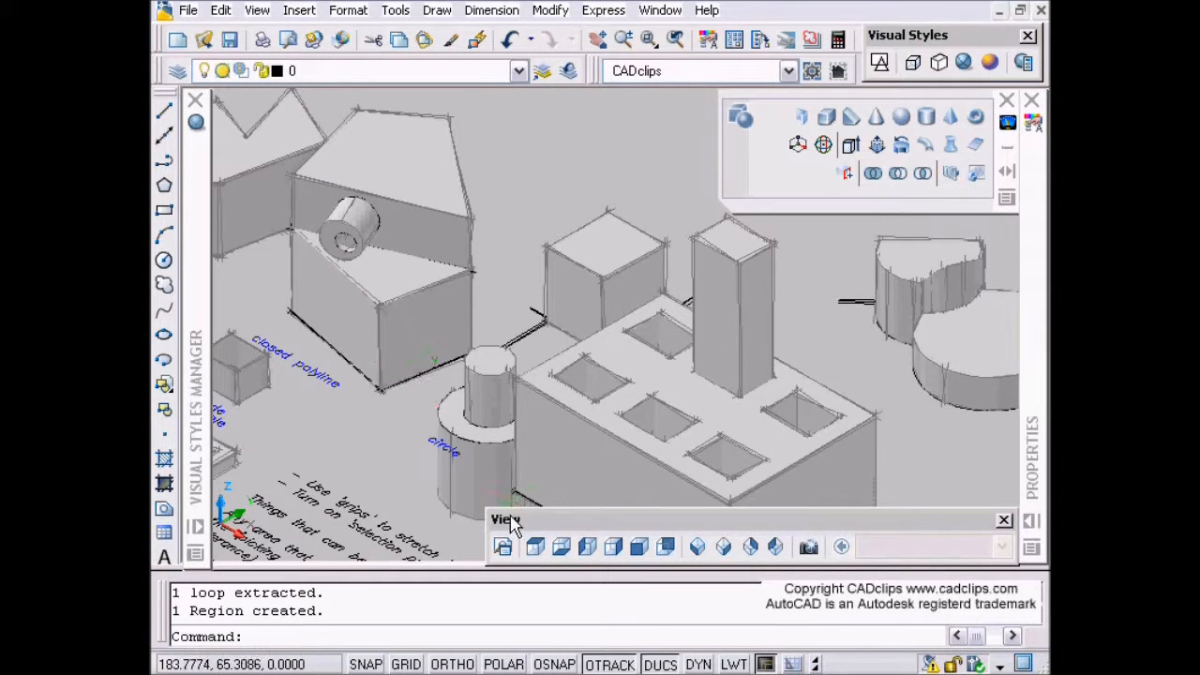
middle_click_drag(592, 424, 503, 351)
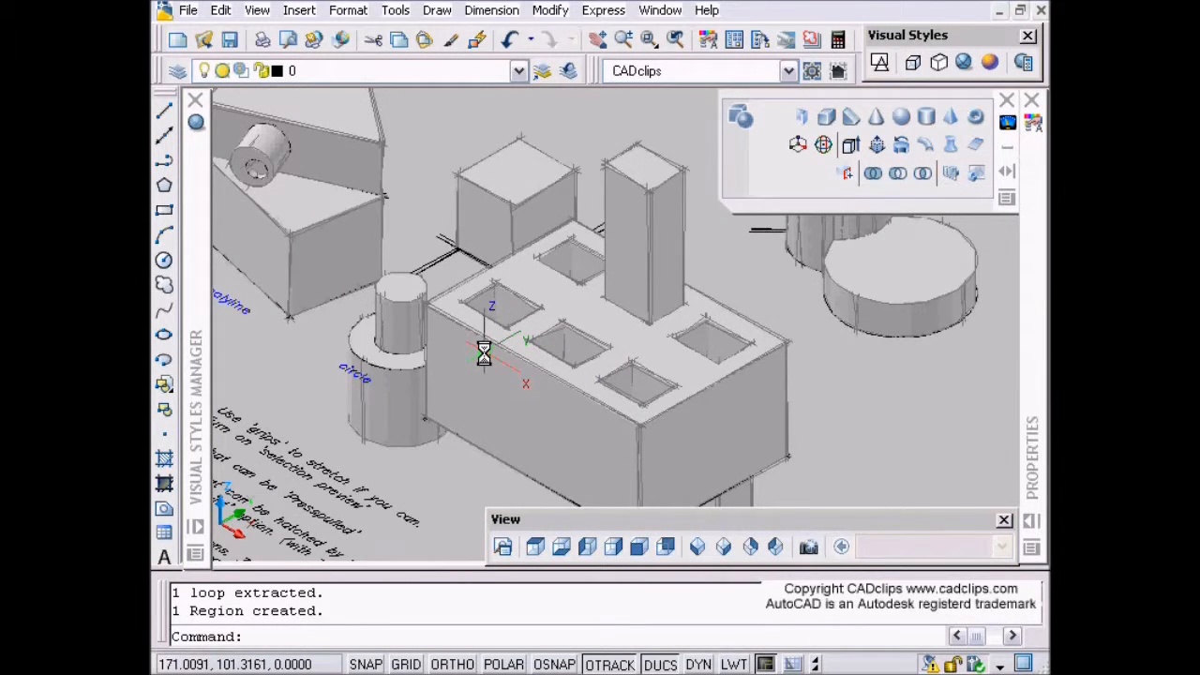
left_click(501, 193)
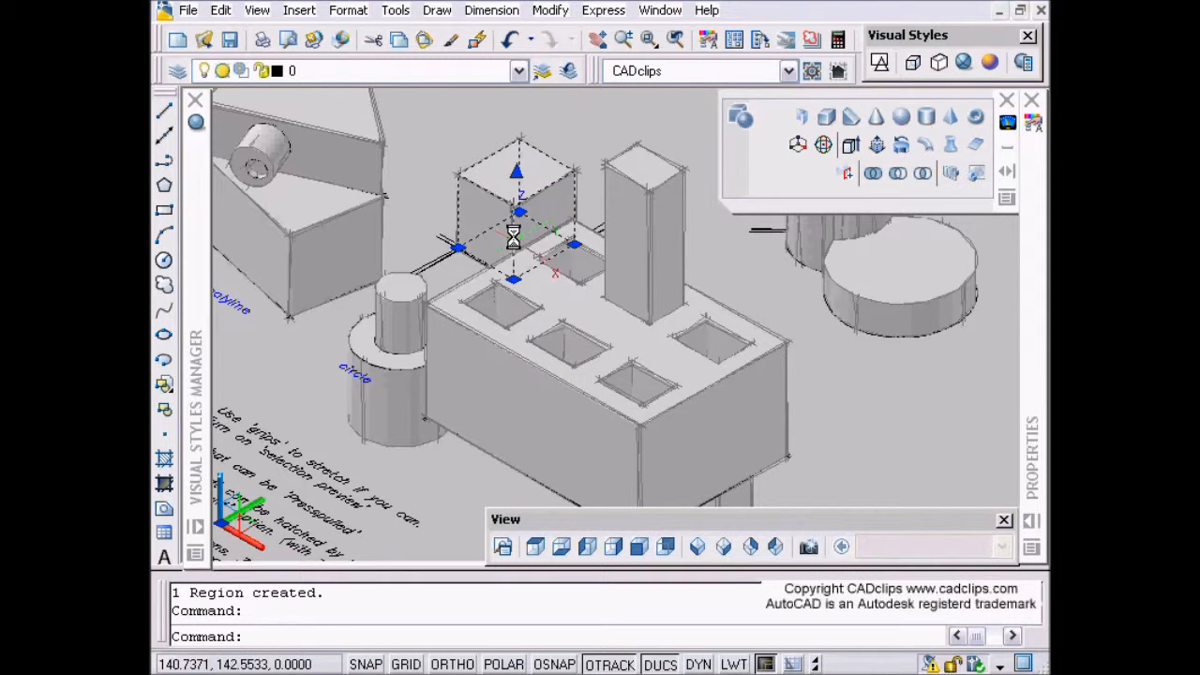
middle_click_drag(533, 273, 512, 254)
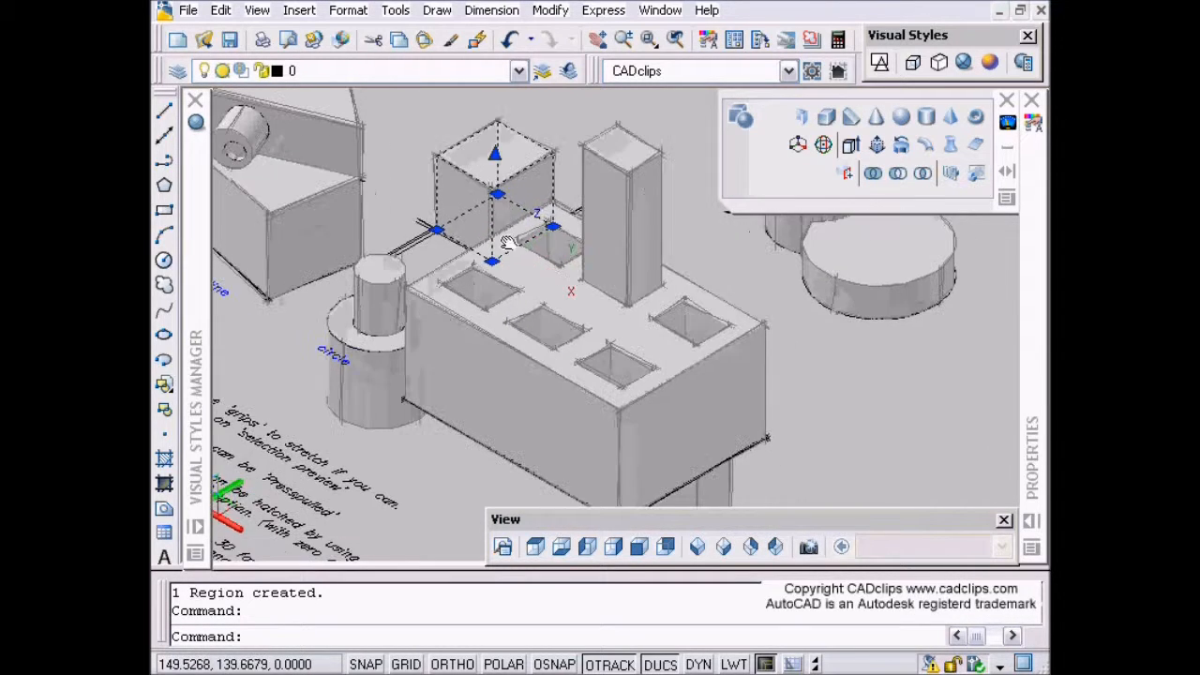
key("Escape")
middle_click_drag(517, 300, 603, 352, "shift")
scroll(600, 328, "up", 4)
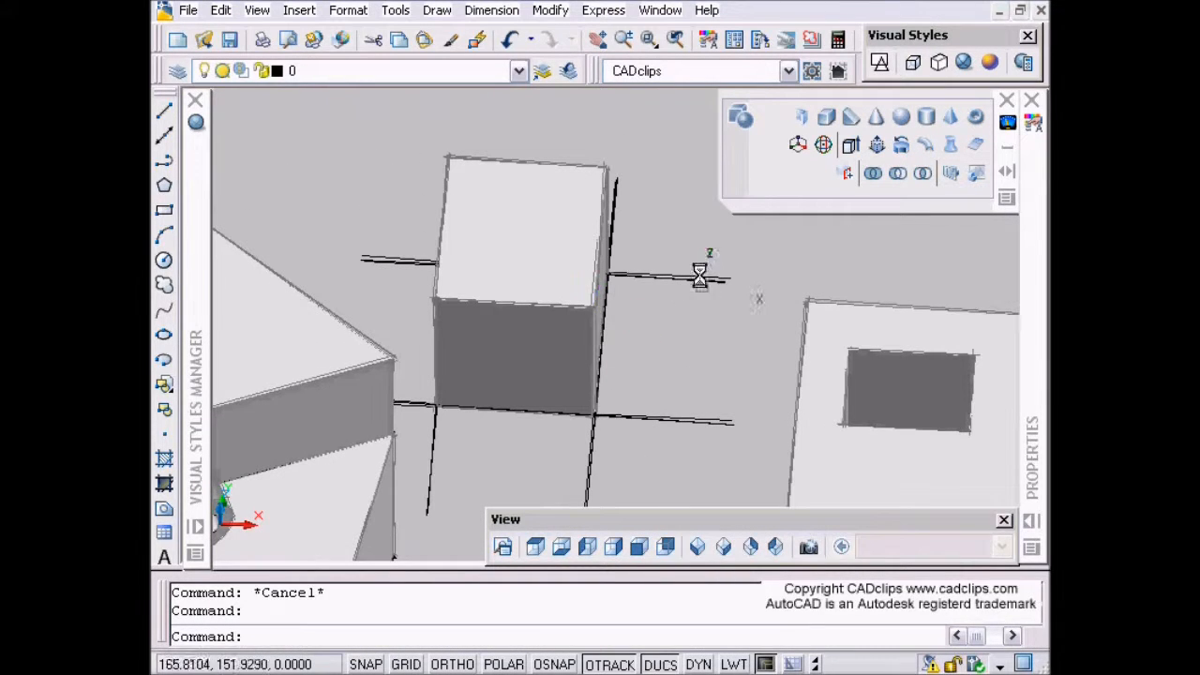
scroll(672, 377, "down", 4)
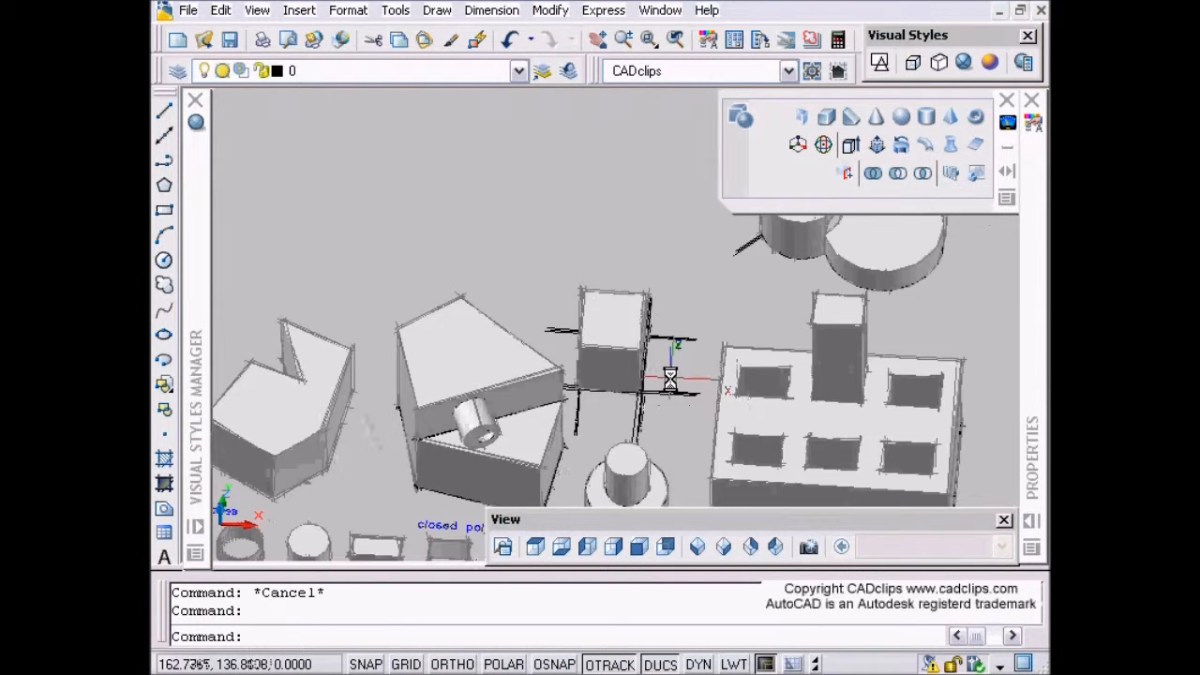
Examine the labelled sample objects, including the cylinder, pyramid, wedge and the extruded circle and rectangles.
middle_click_drag(609, 378, 552, 385, "shift")
scroll(545, 239, "up", 2)
middle_click_drag(546, 237, 683, 402, "shift")
middle_click_drag(303, 287, 619, 353)
scroll(455, 334, "up", 3)
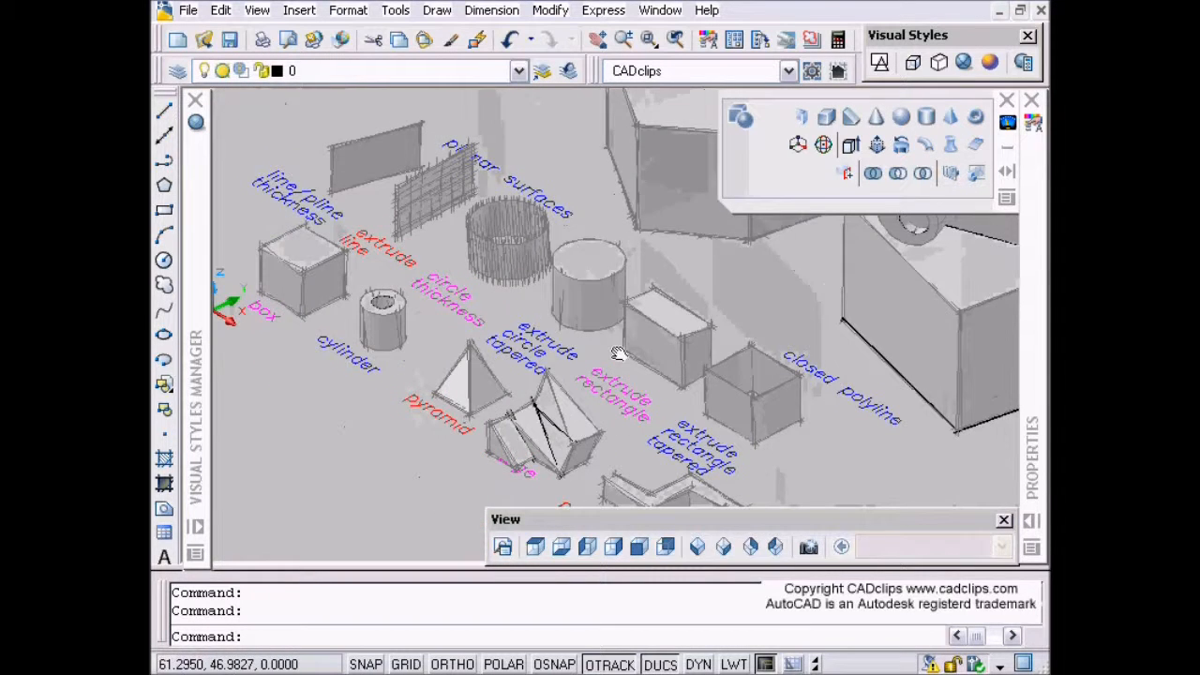
scroll(440, 314, "up", 2)
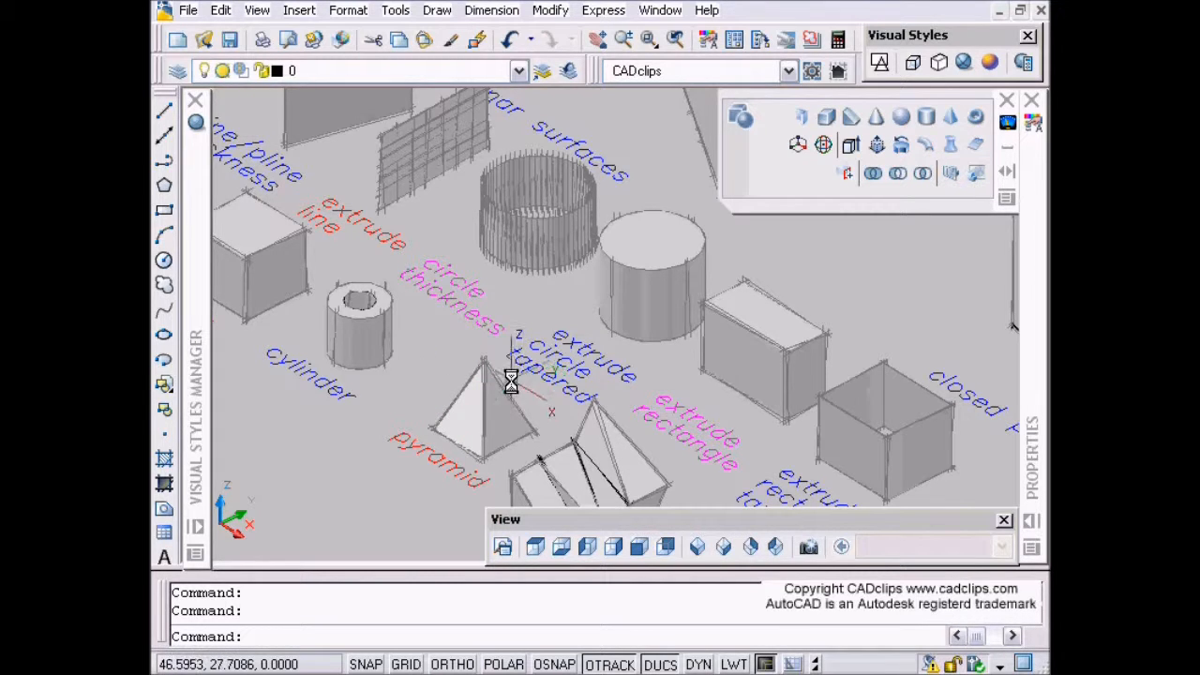
middle_click_drag(645, 390, 600, 351)
middle_click_drag(711, 392, 570, 286)
scroll(616, 330, "up", 2)
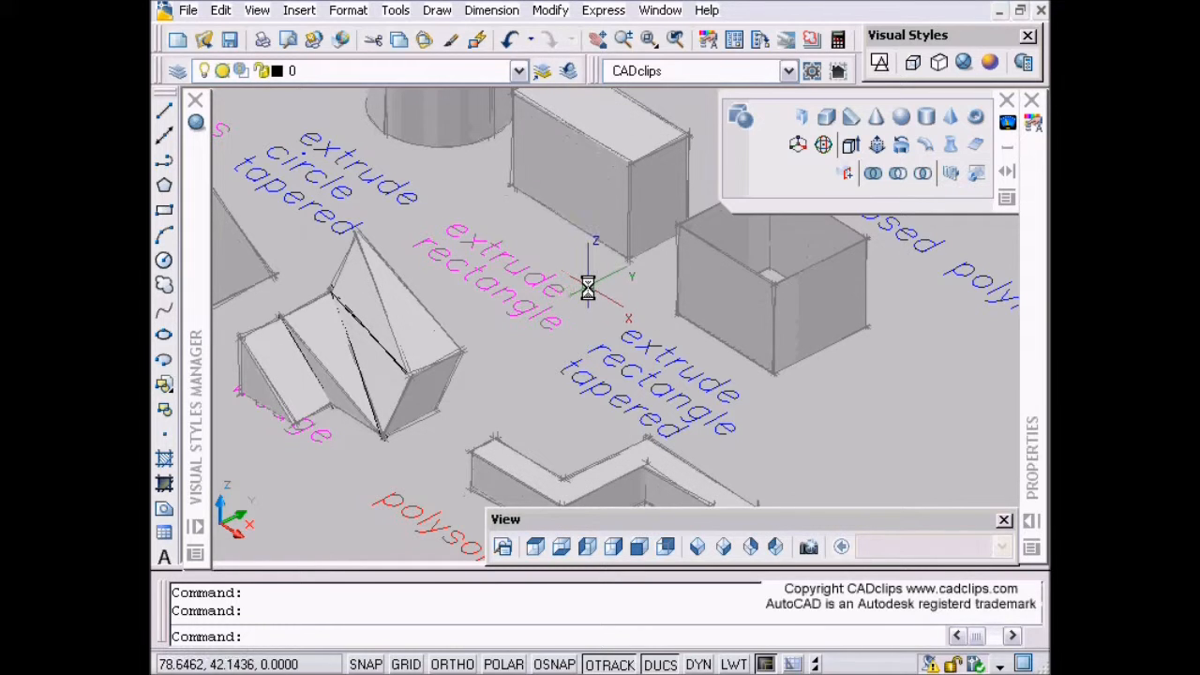